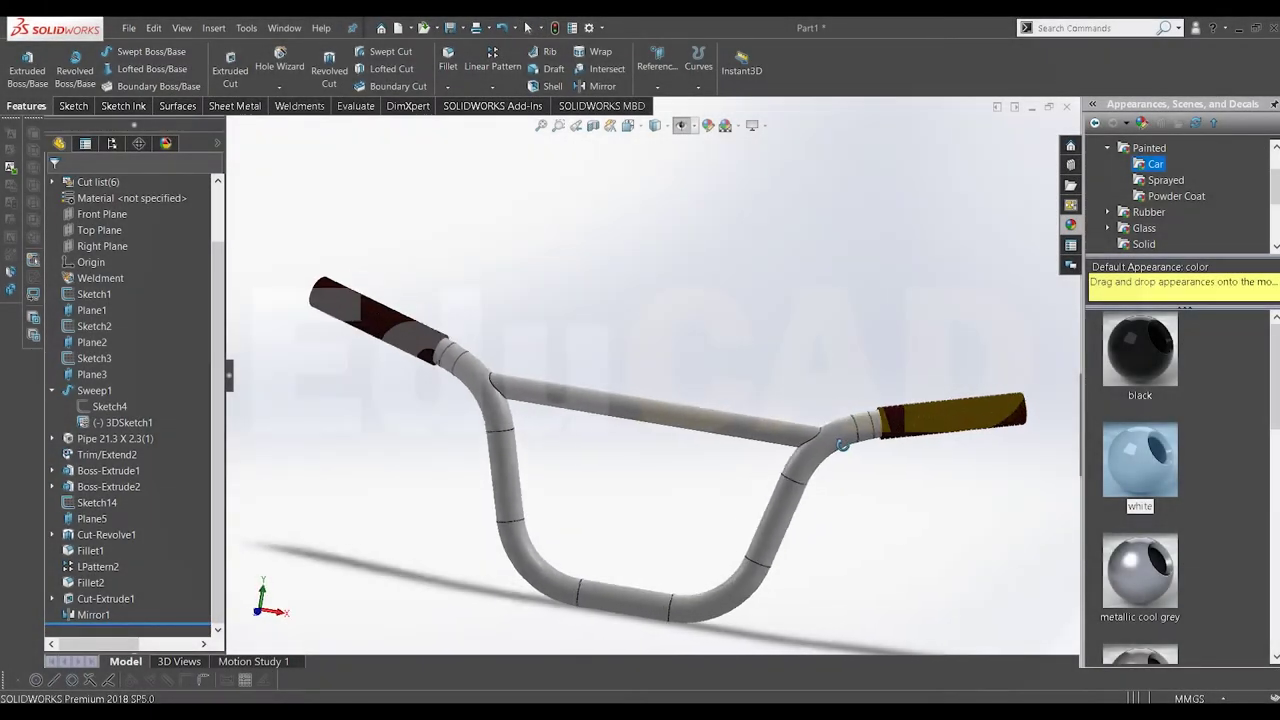
Step: Orbit and zoom around the finished BMX handlebar, then set the view to Front
mouse_move(866, 455)
middle_mouse_down()
mouse_move(886, 463)
mouse_move(780, 466)
mouse_move(780, 480)
mouse_move(597, 445)
mouse_move(628, 429)
mouse_move(654, 389)
mouse_move(720, 400)
mouse_move(675, 424)
mouse_move(669, 449)
mouse_move(688, 554)
mouse_move(666, 451)
mouse_move(679, 451)
mouse_move(631, 426)
mouse_move(624, 481)
middle_mouse_up()
scroll(596, 444, "down", 2)
key("space")
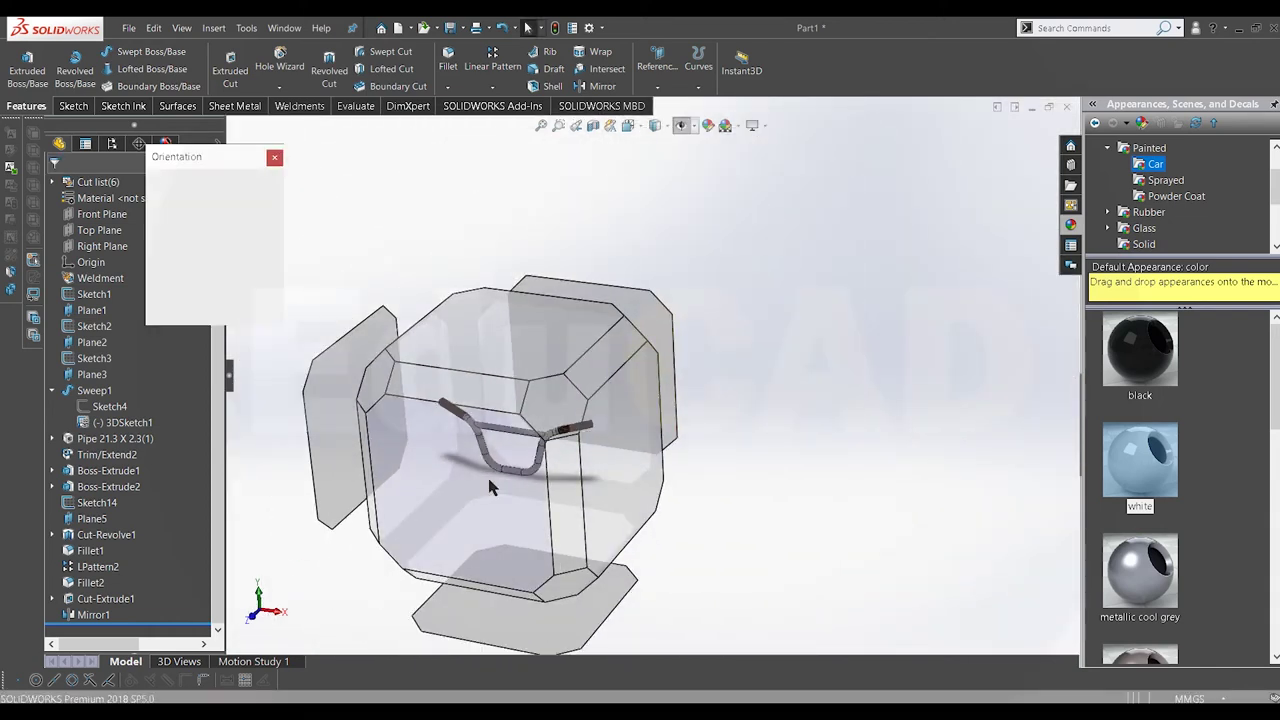
left_click(489, 486)
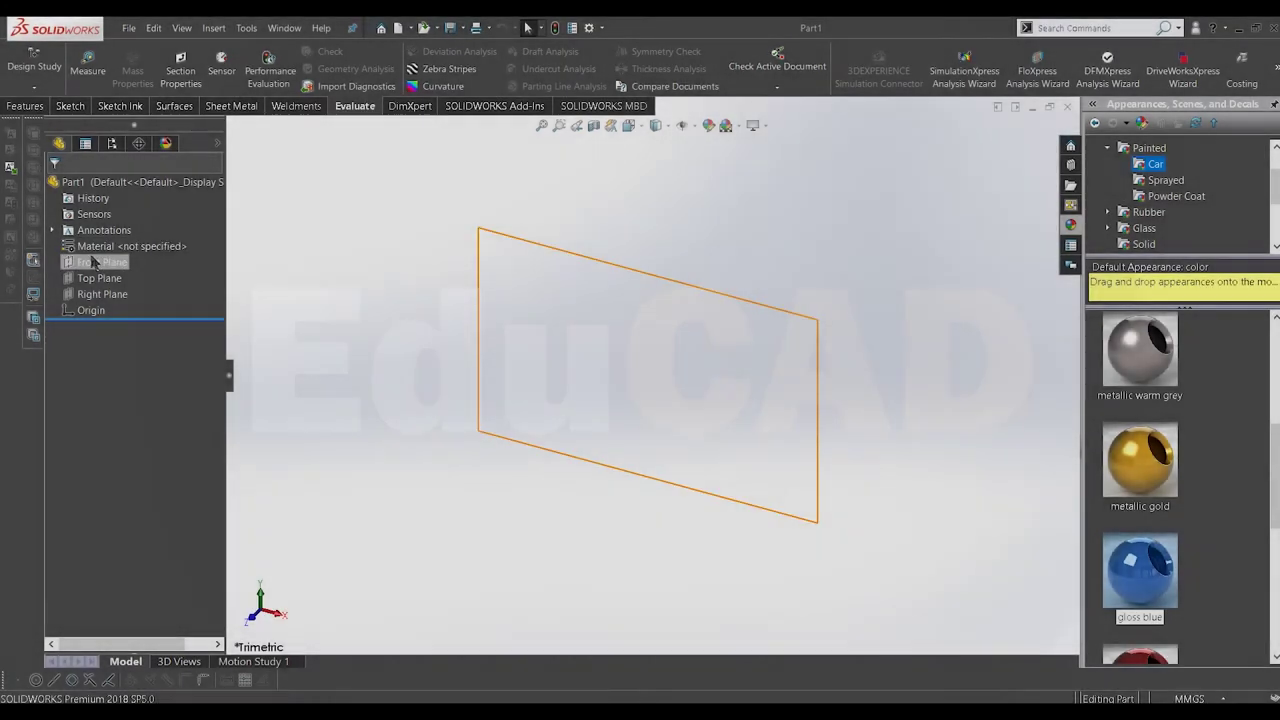
Step: Start a Front Plane sketch and draw a trapezoid with a midpoint base line on the origin
right_click(96, 262)
left_click(103, 236)
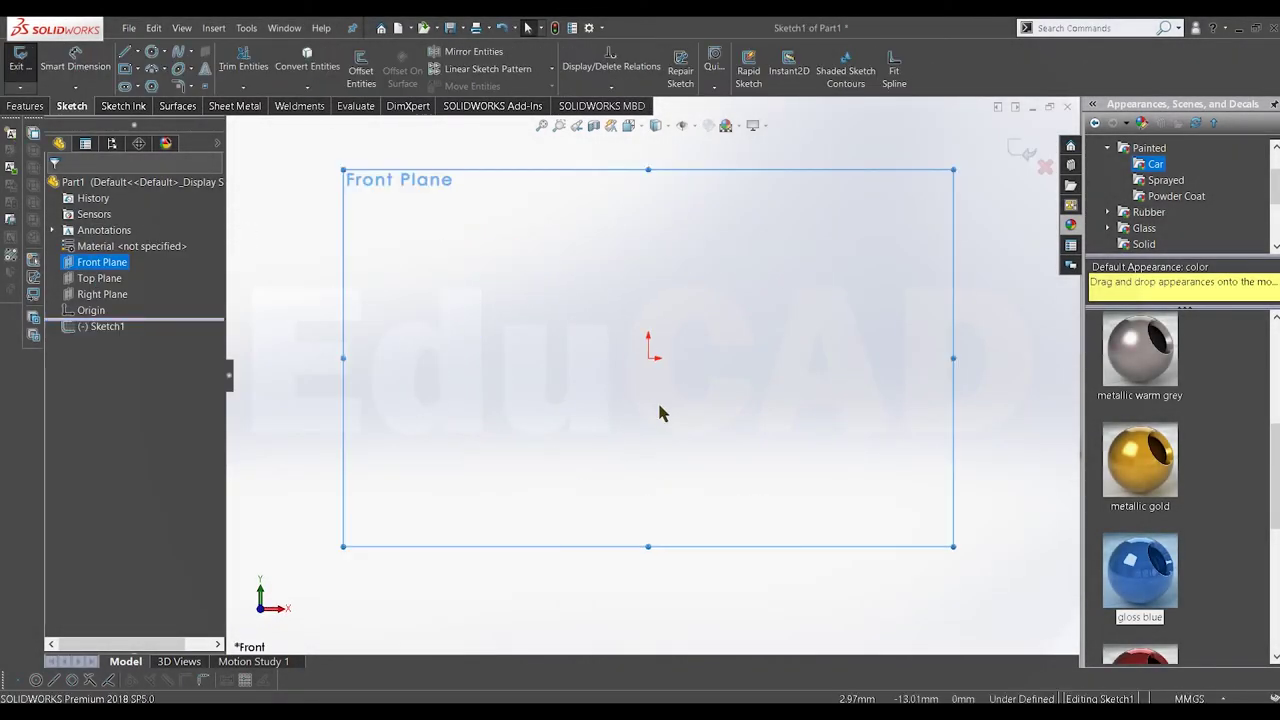
left_click(137, 55)
left_click(160, 100)
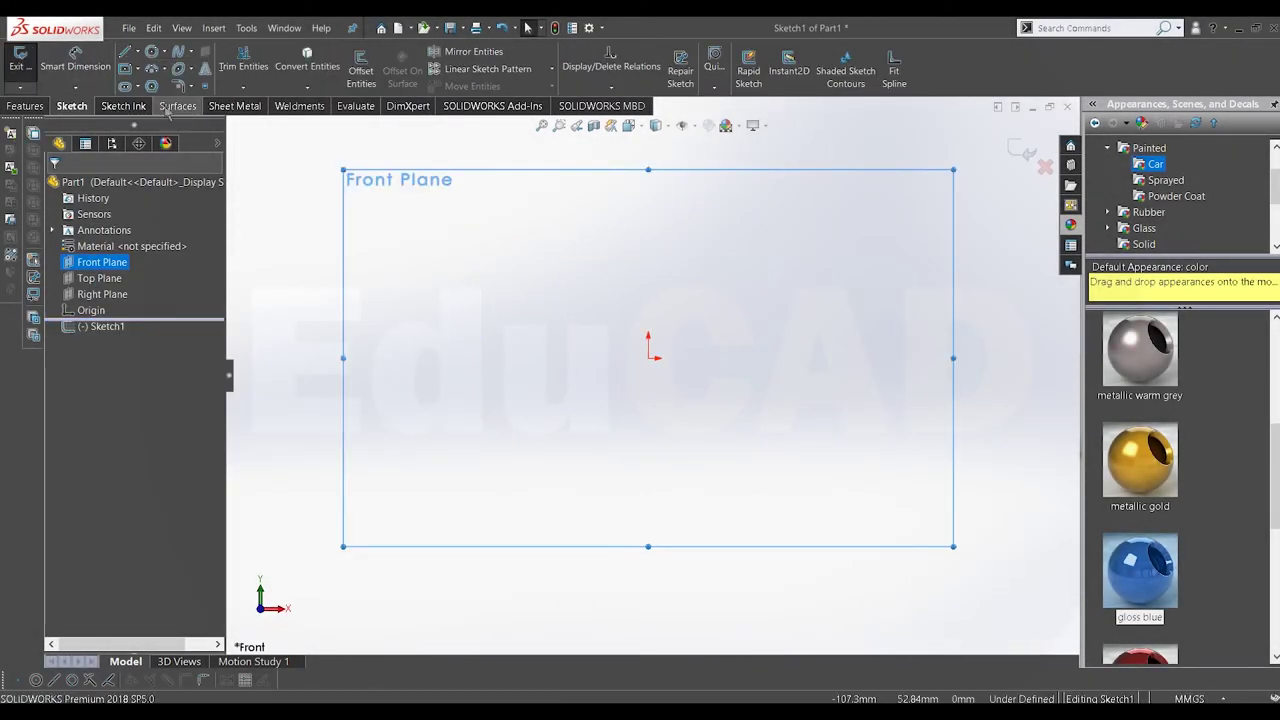
left_click(649, 358)
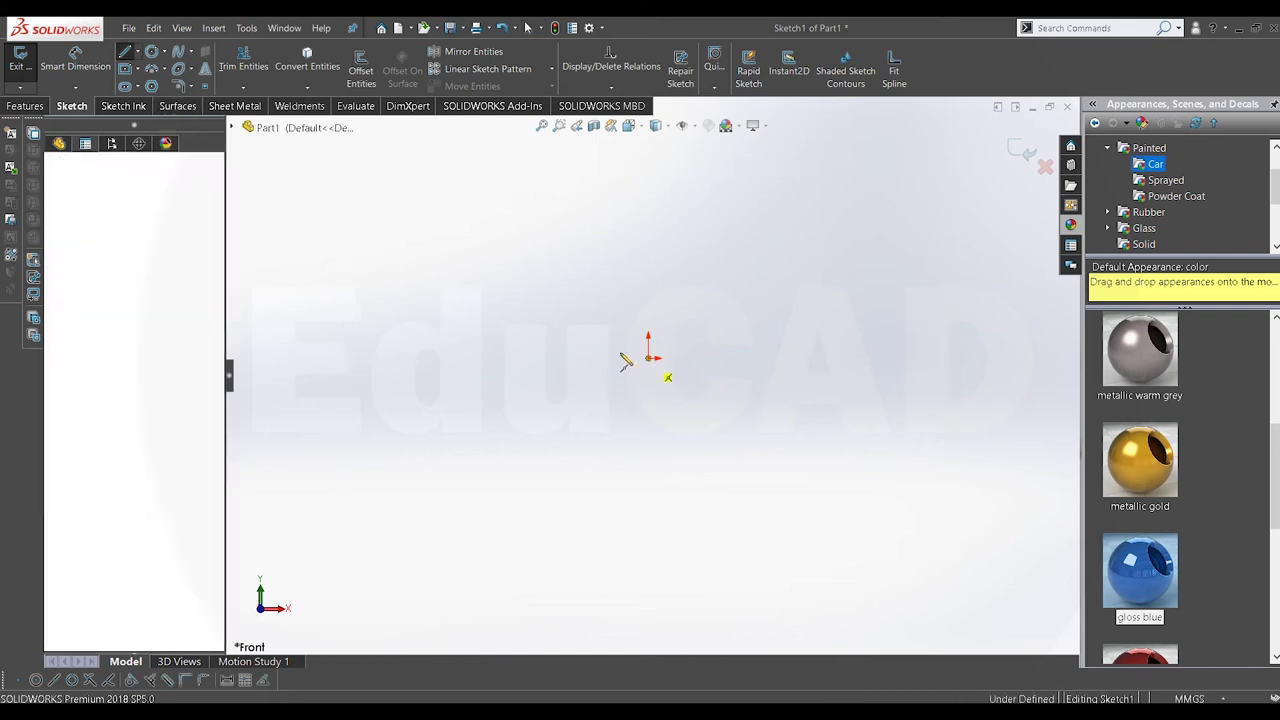
left_click(552, 358)
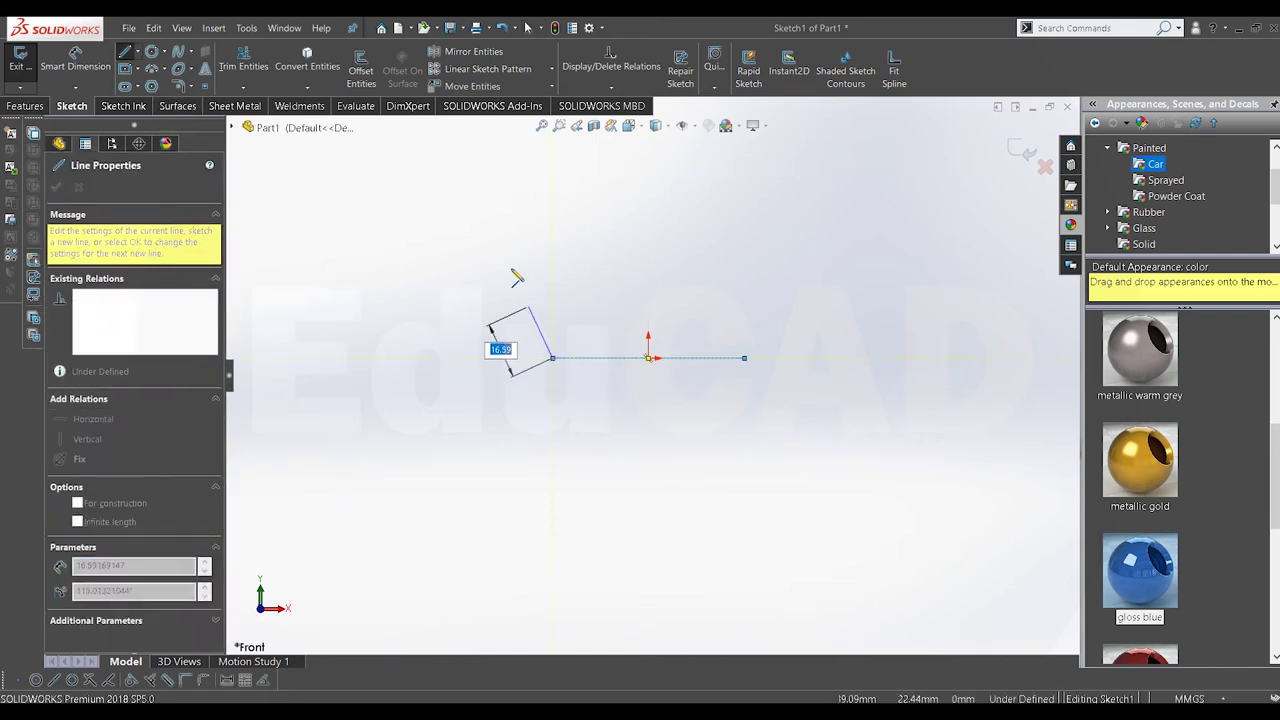
left_click(511, 228)
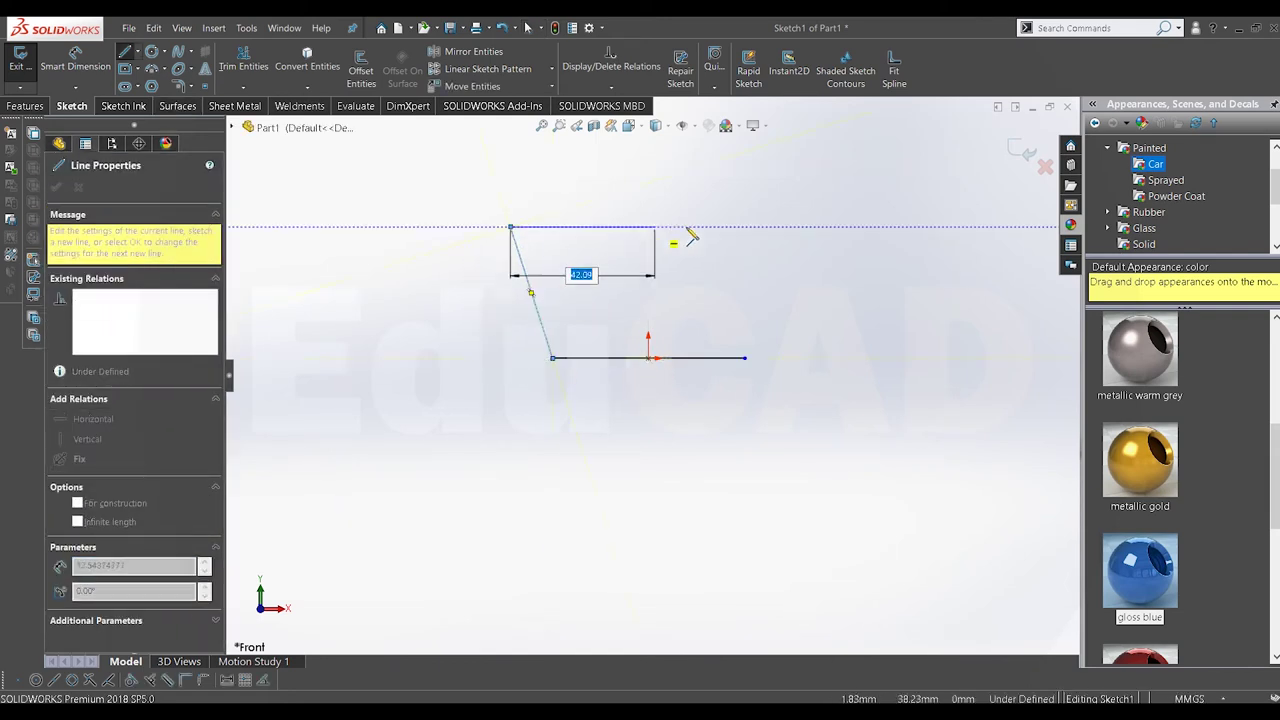
left_click(784, 228)
left_click(745, 358)
right_click(662, 280)
left_click(688, 290)
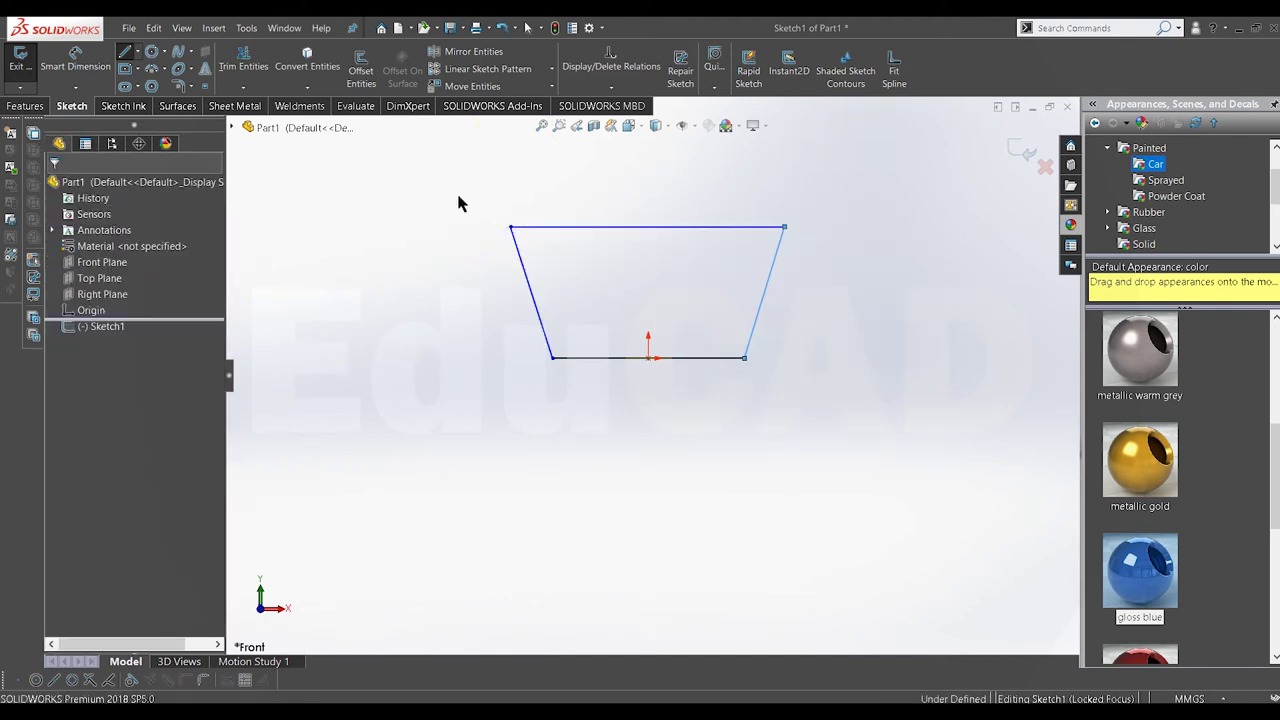
Step: Dimension both slanted sides at 75° to the base
left_click(750, 357)
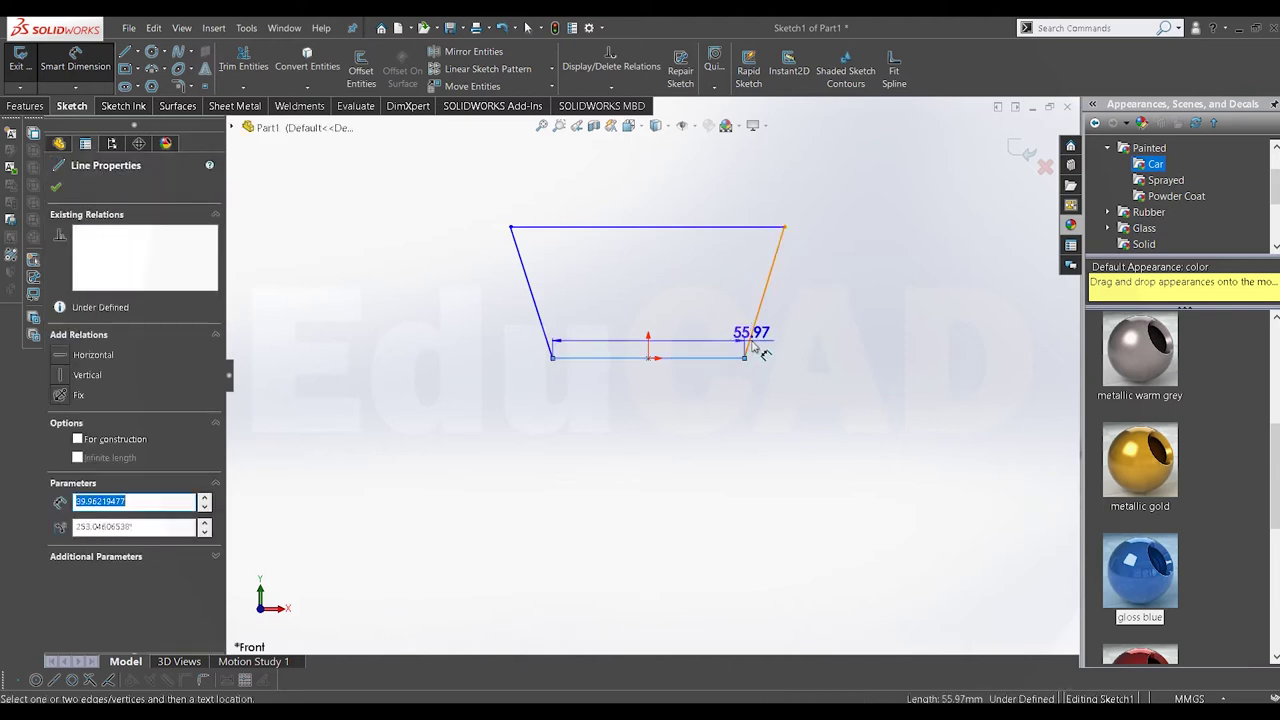
left_click(818, 338)
type("75")
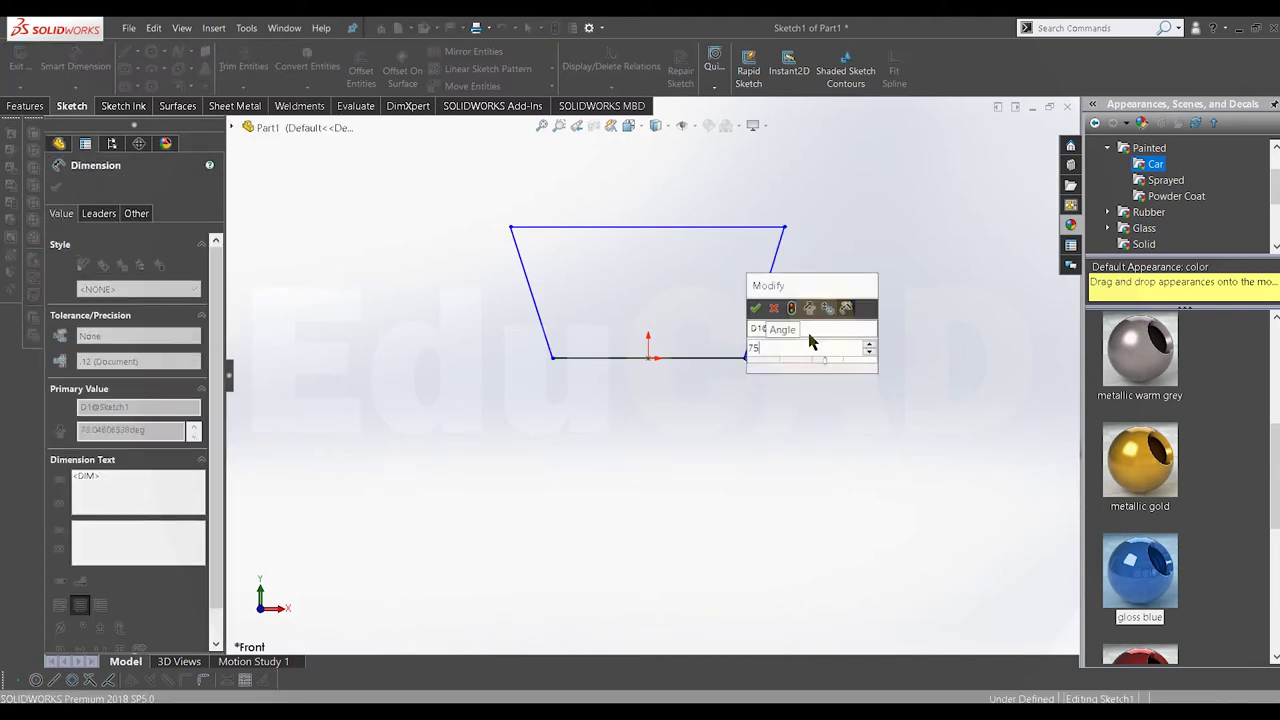
key("Return")
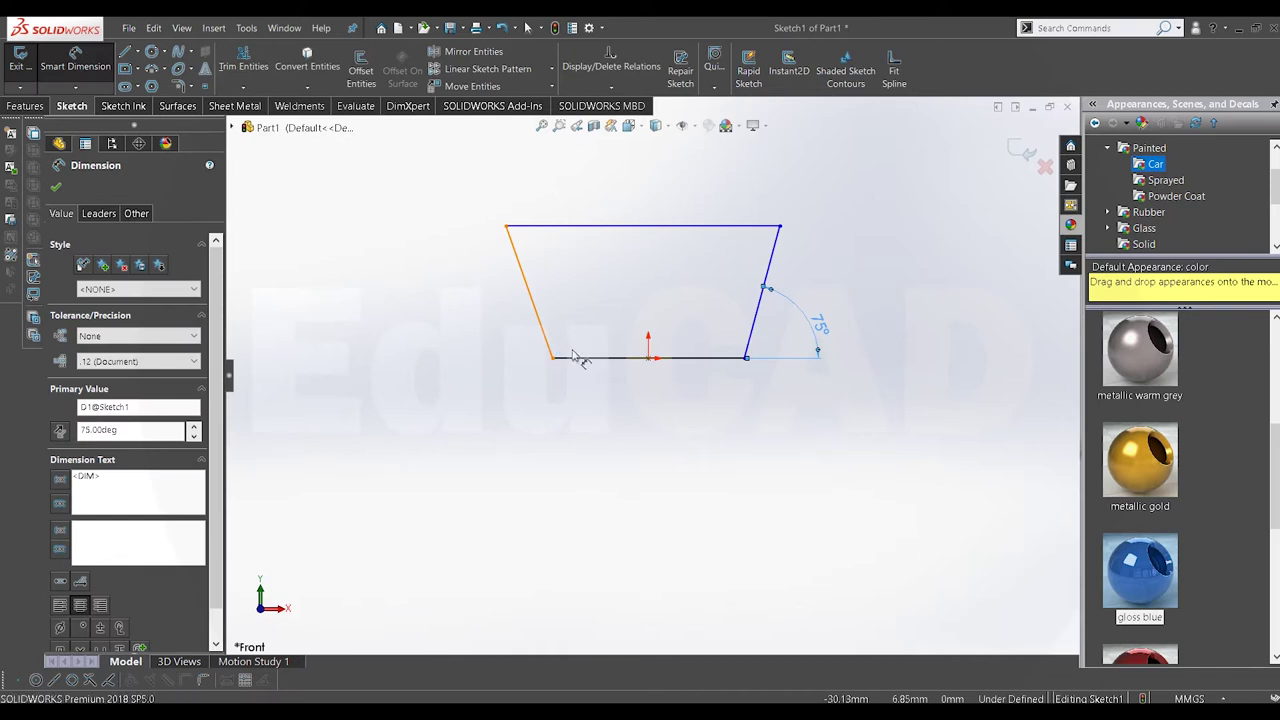
left_click(576, 357)
left_click(545, 340)
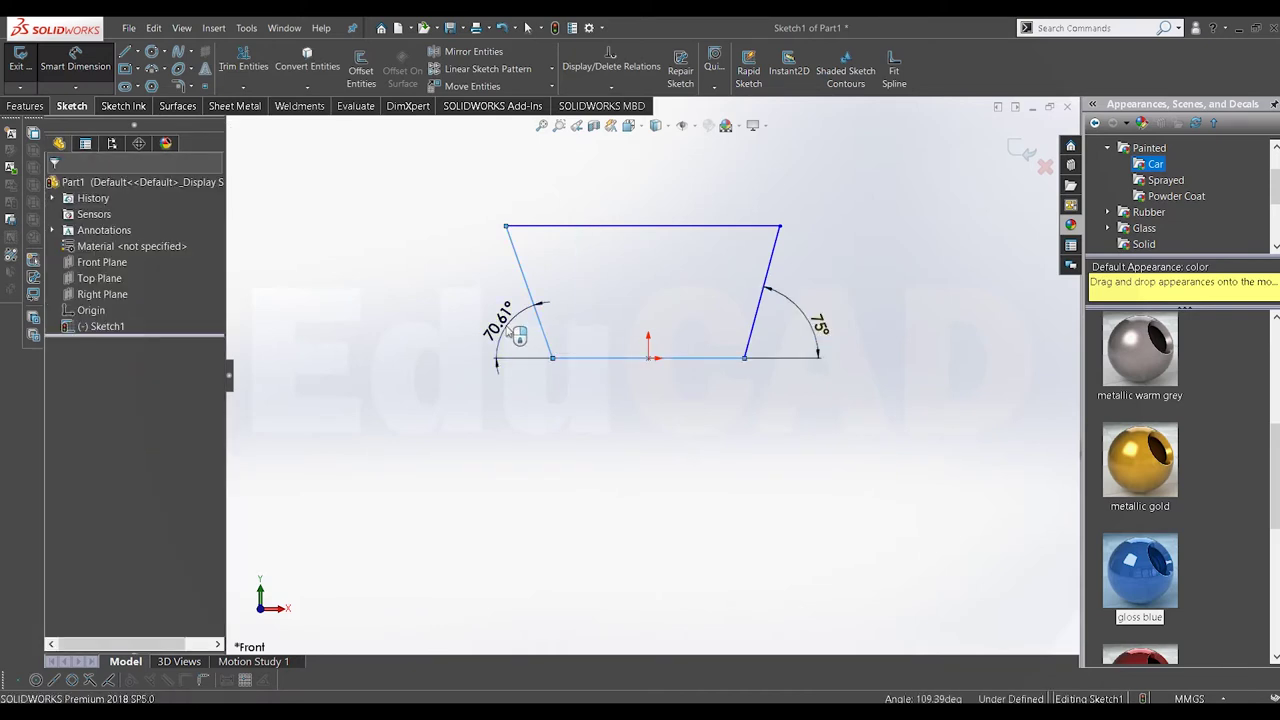
left_click(514, 330)
type("75")
key("Return")
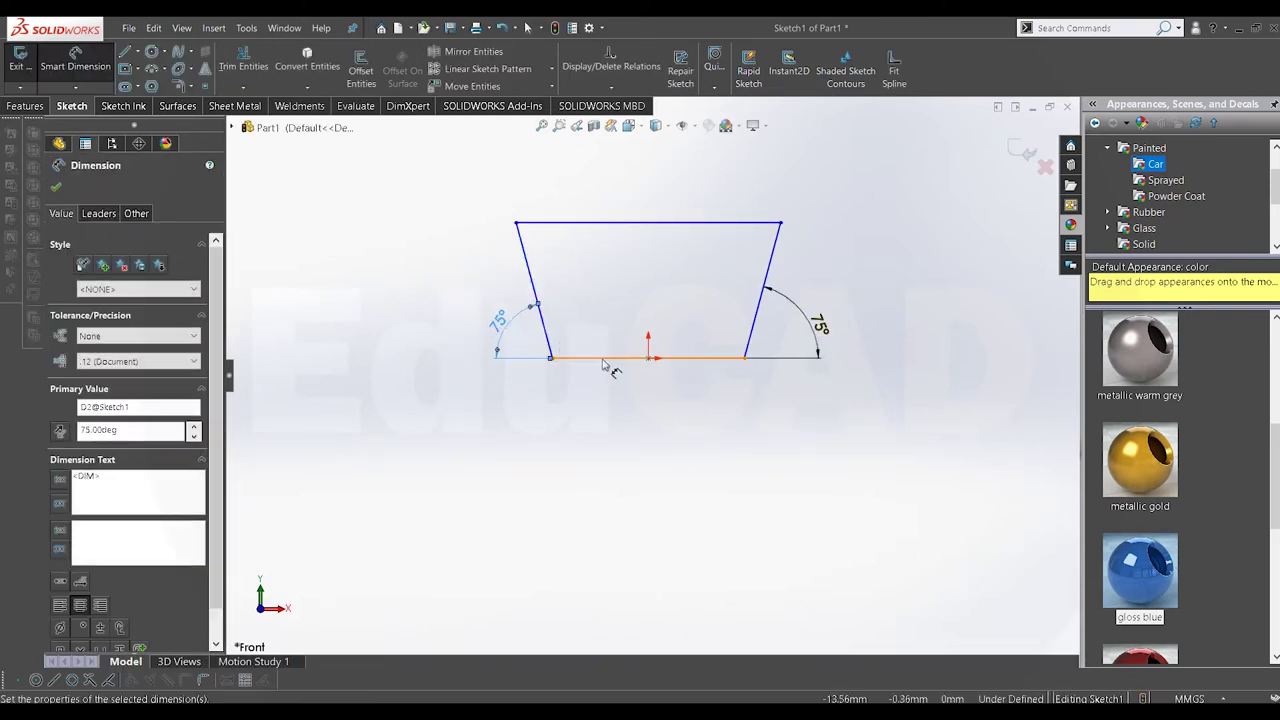
Step: Dimension the base length to 200 mm and the trapezoid height to 175 mm
left_click(603, 359)
left_click(606, 397)
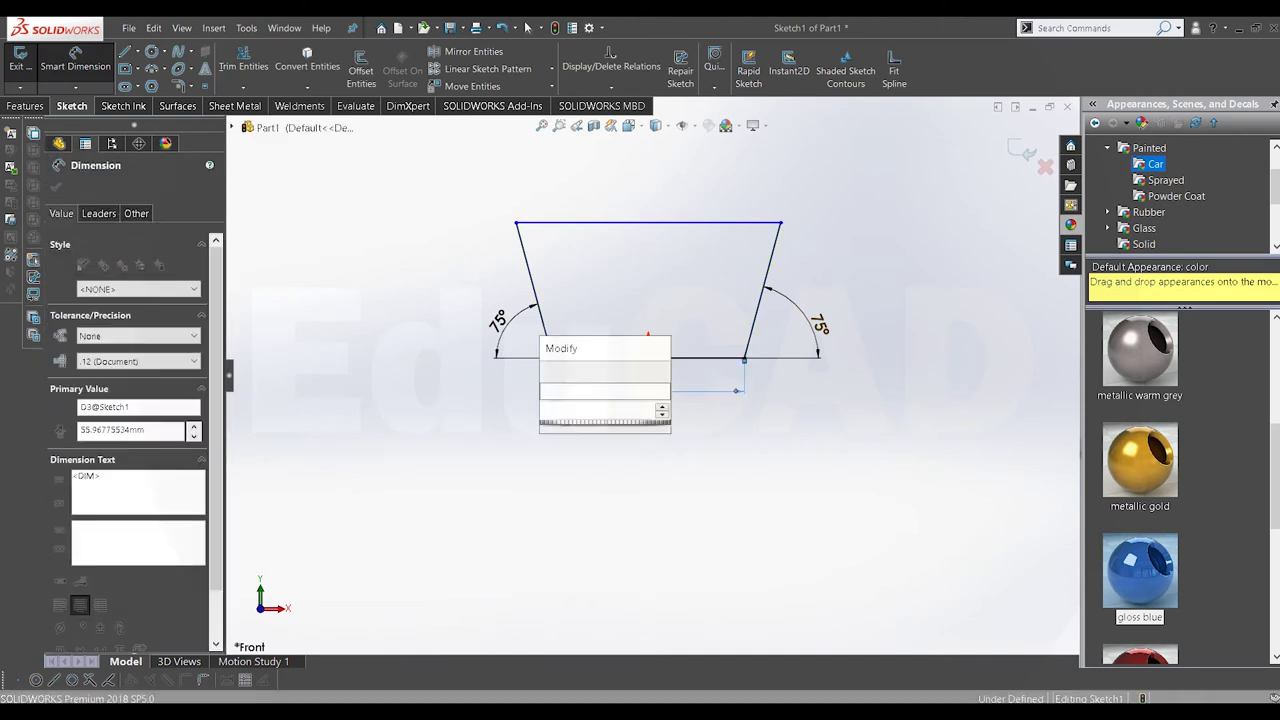
type("200")
key("Return")
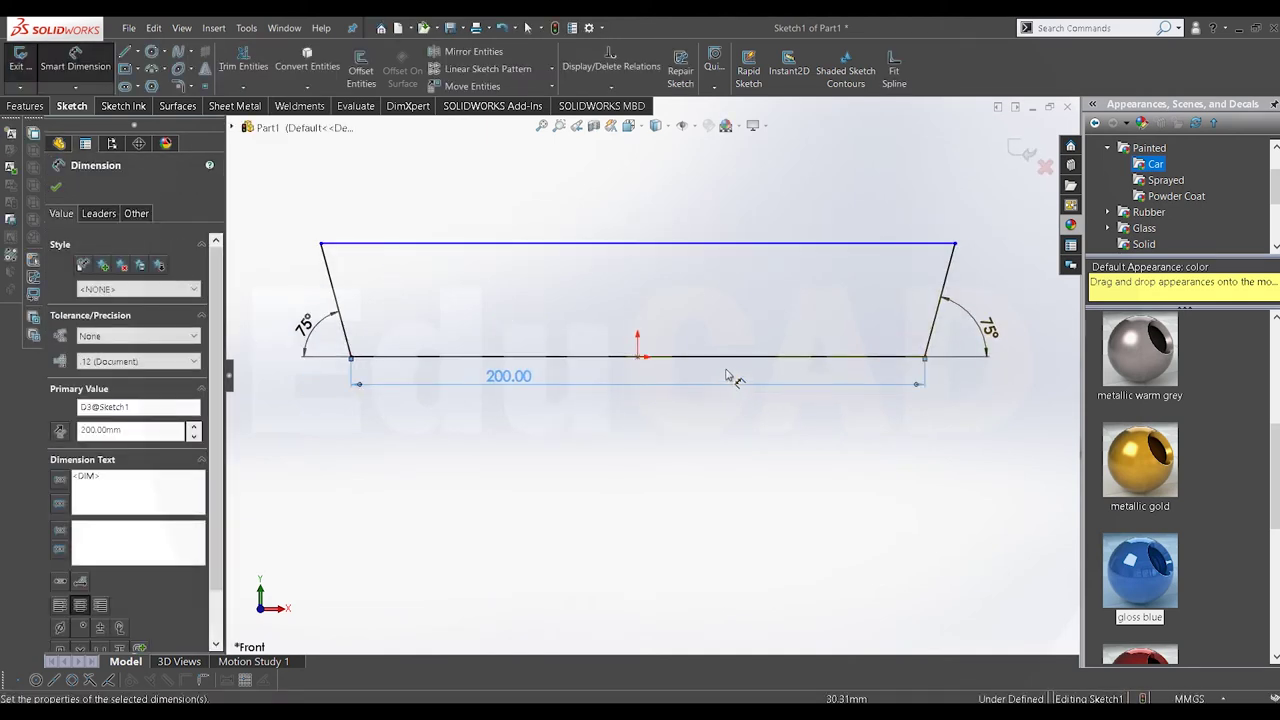
left_click(728, 357)
left_click(737, 244)
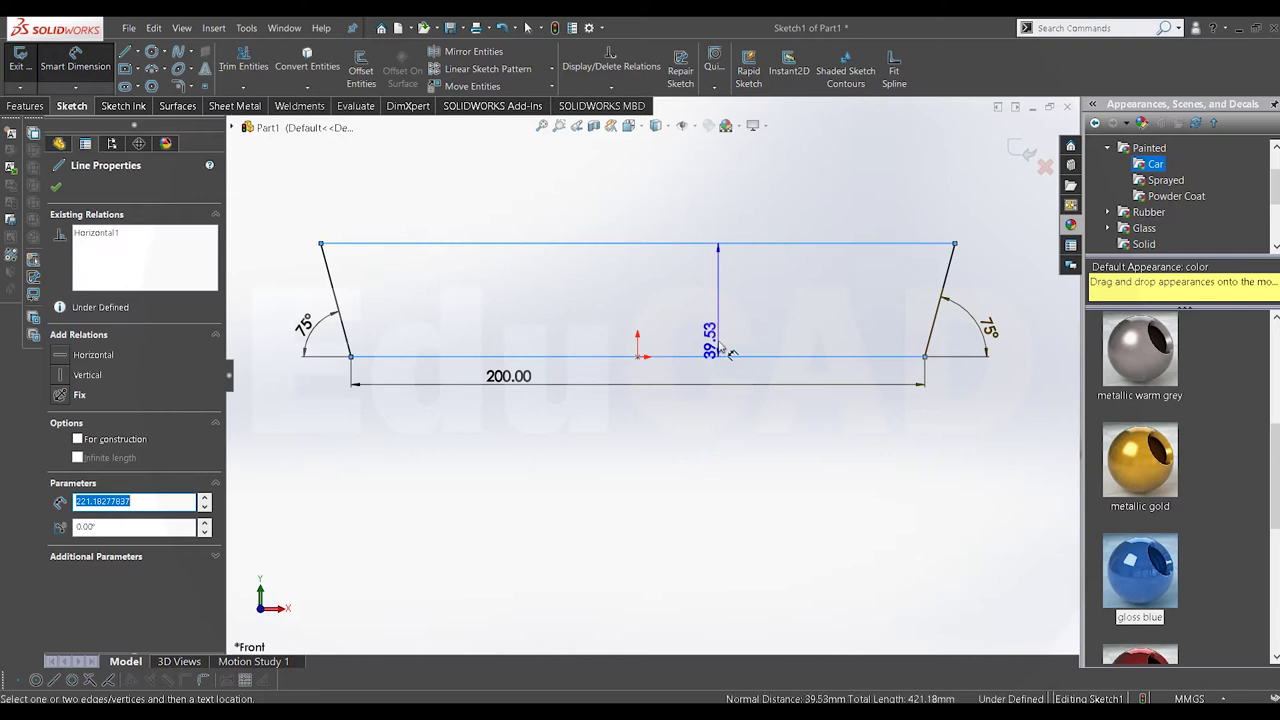
left_click(935, 420)
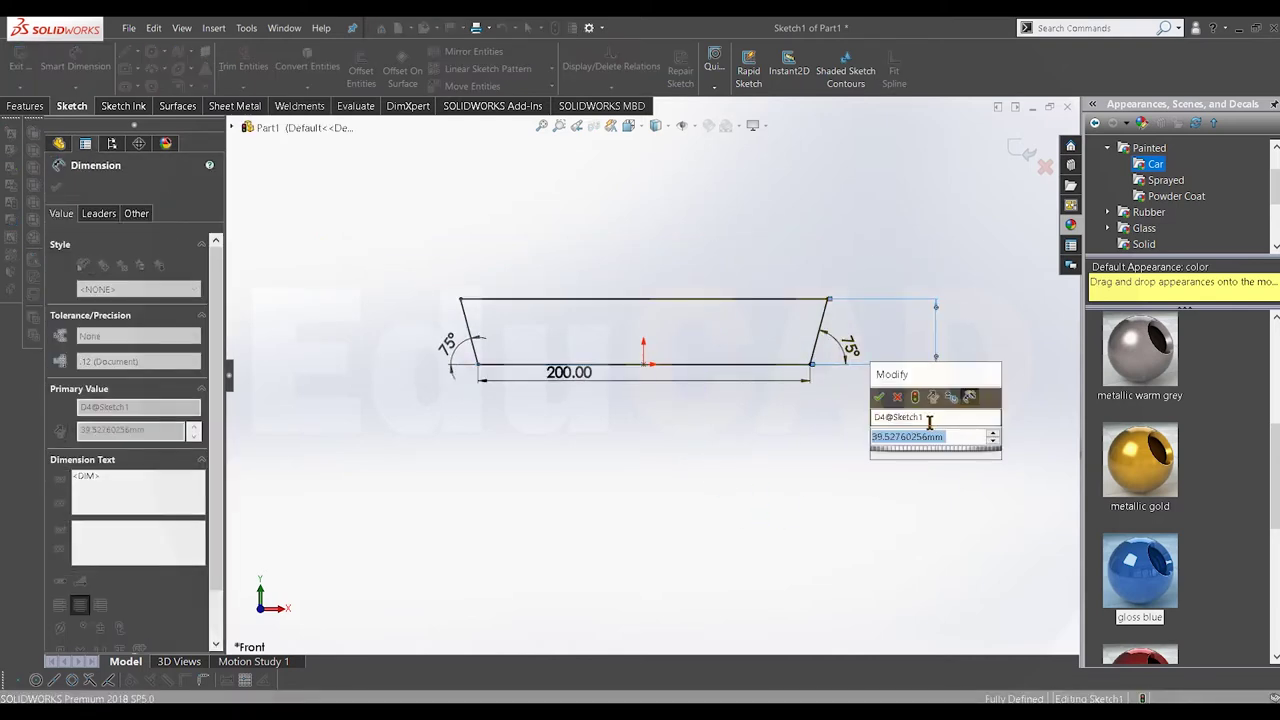
type("2")
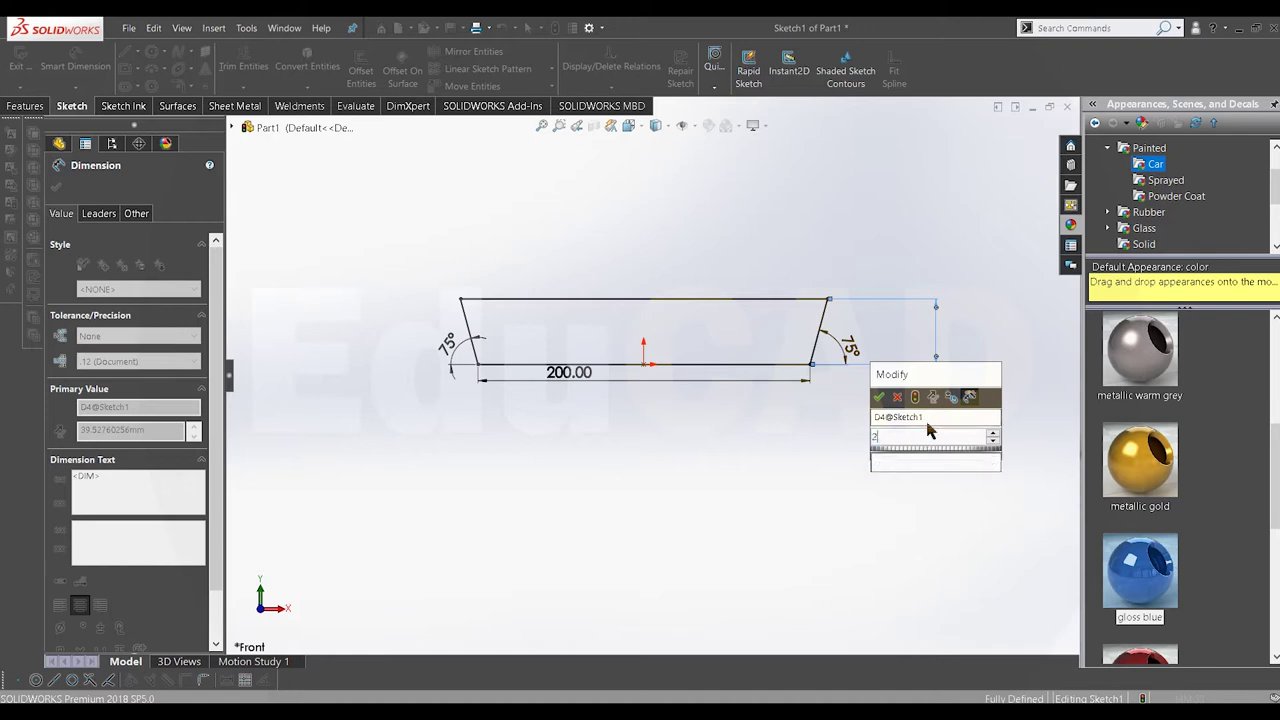
key("BackSpace")
key("BackSpace")
type("17")
key("Return")
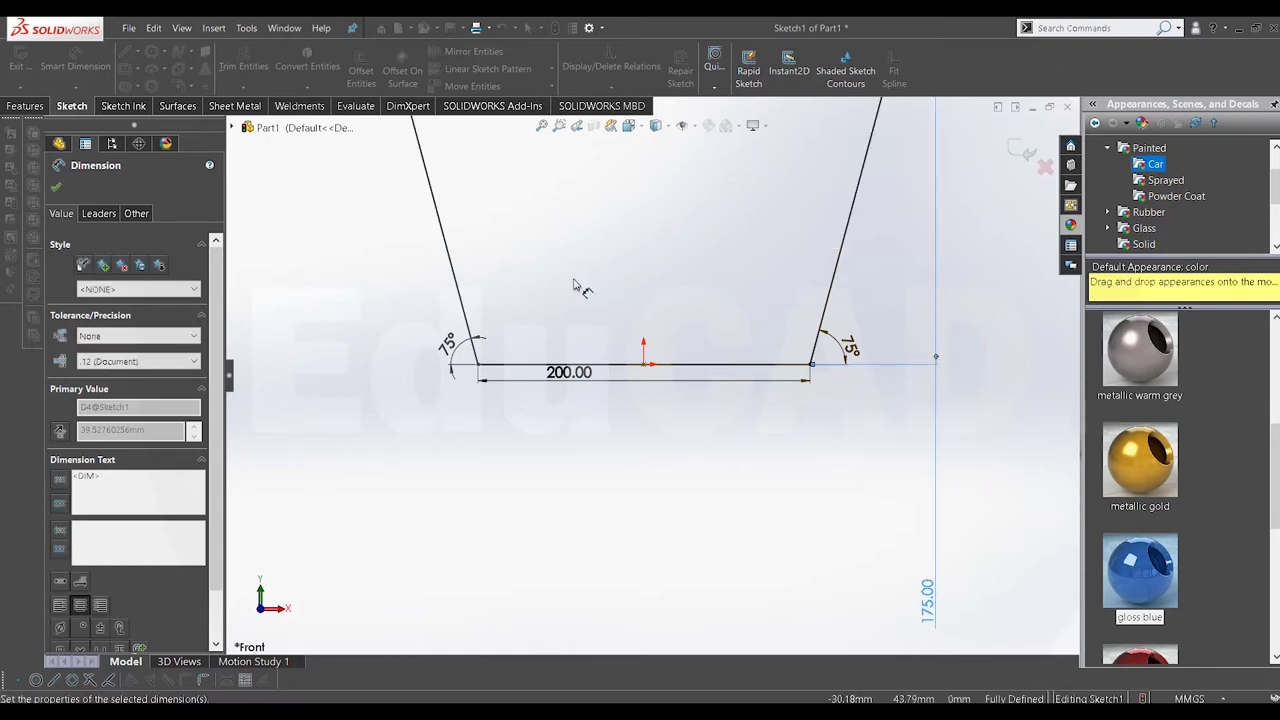
Step: Select all trapezoid lines and convert them to construction geometry
right_click(579, 205)
left_click(612, 247)
left_click_drag(425, 167, 895, 492)
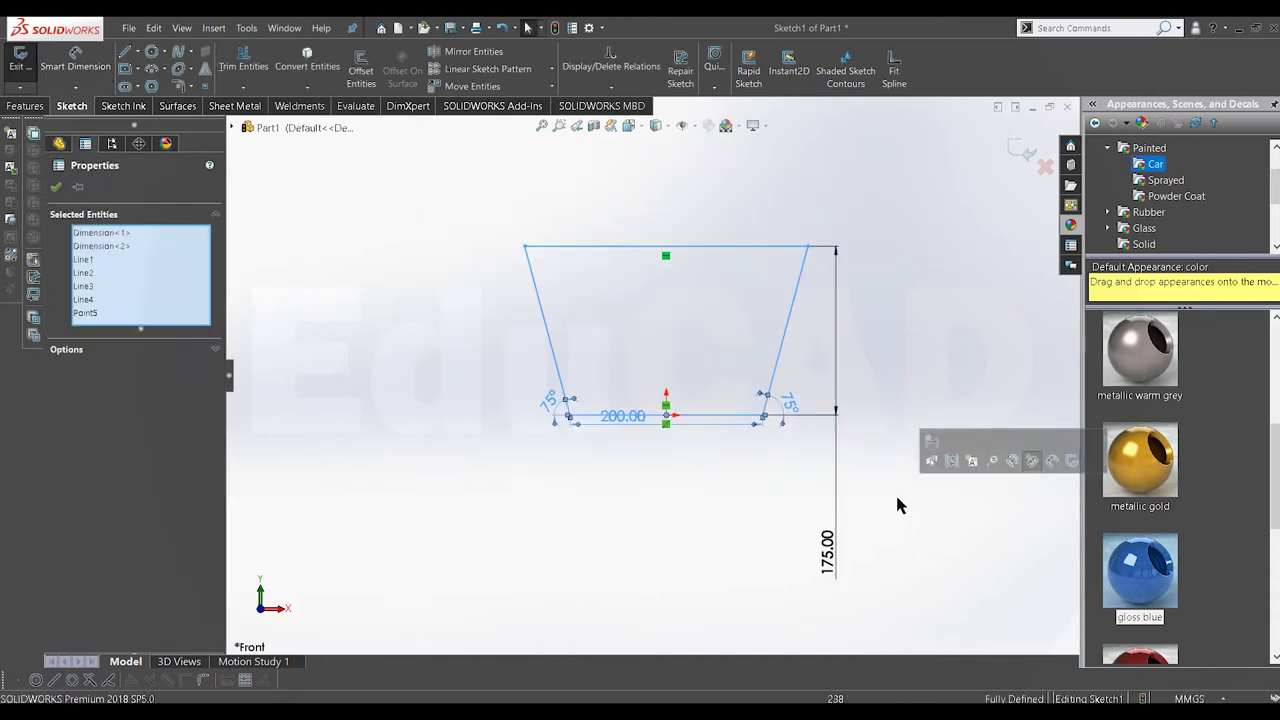
left_click(950, 451)
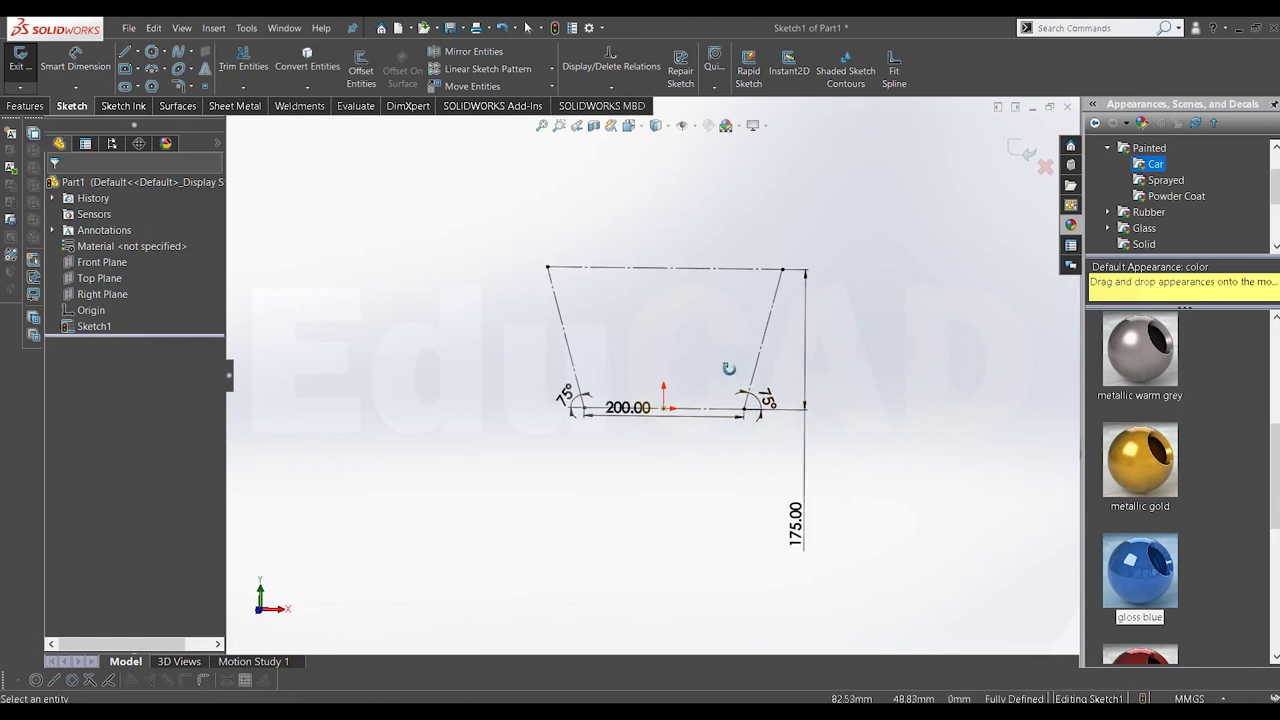
key("space")
Step: Exit the trapezoid sketch and add Plane1, 20 mm from Front Plane with Flip offset checked
left_click(475, 427)
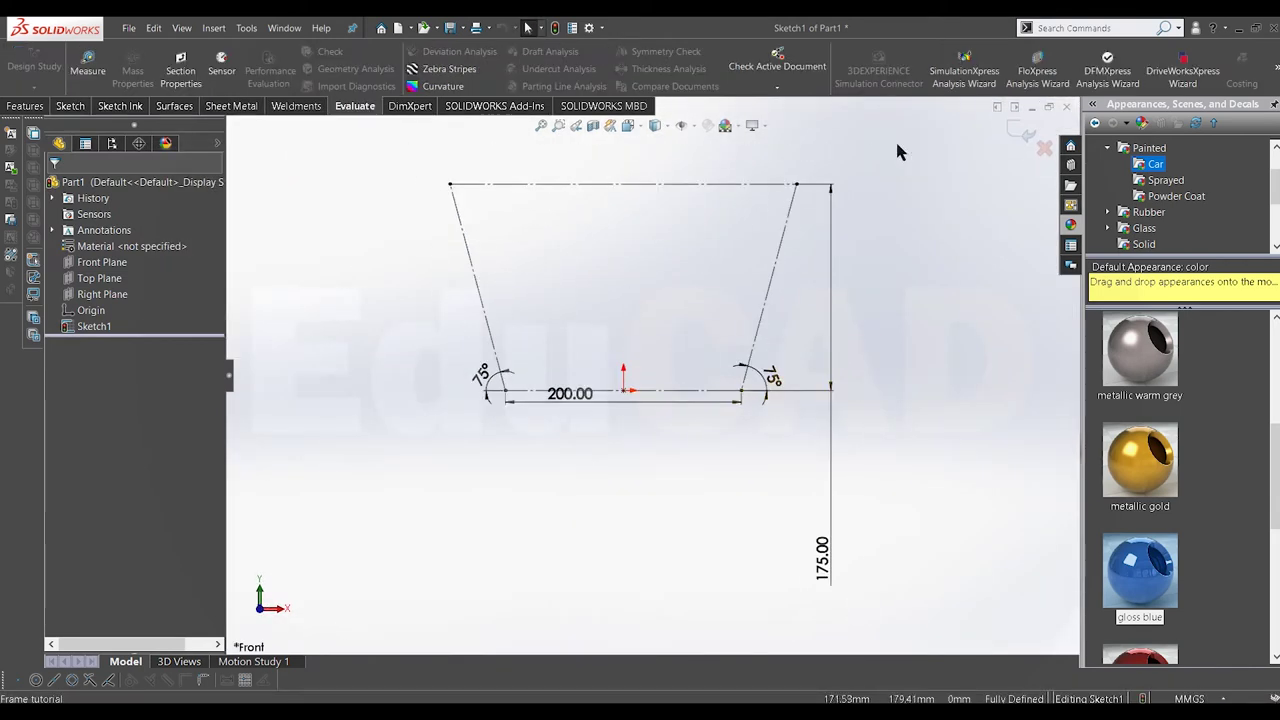
left_click(1013, 124)
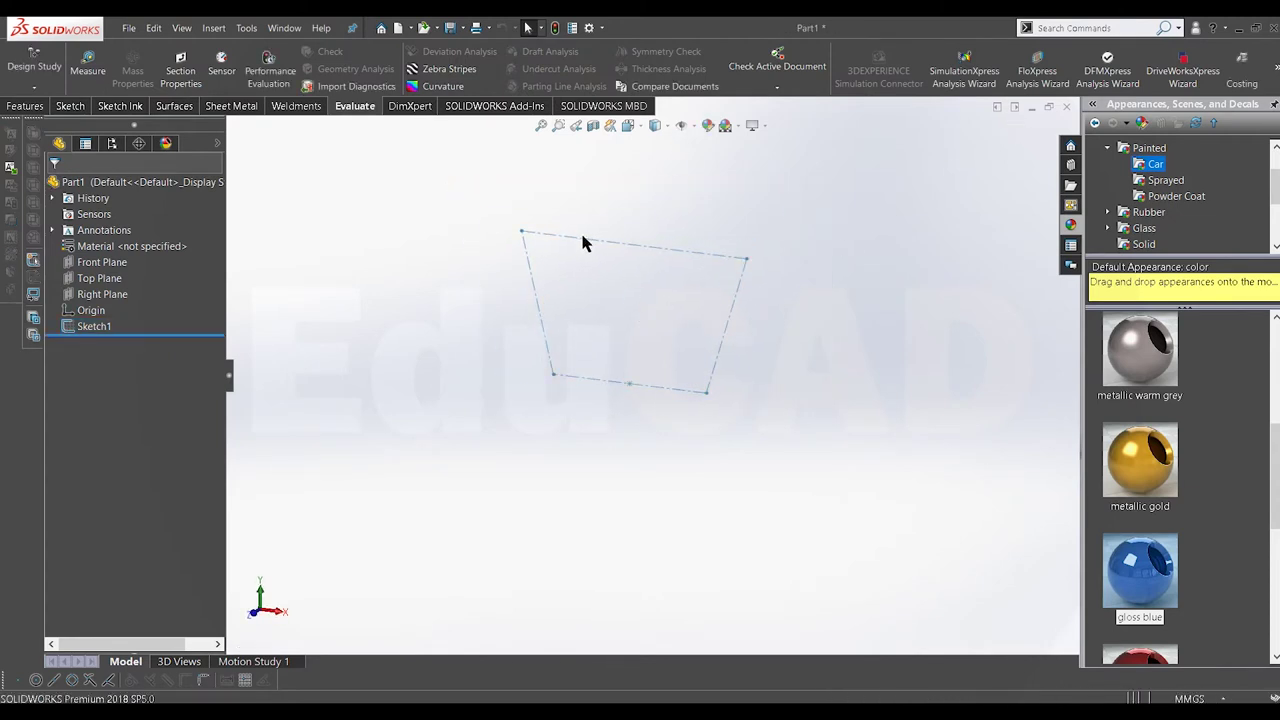
left_click(25, 105)
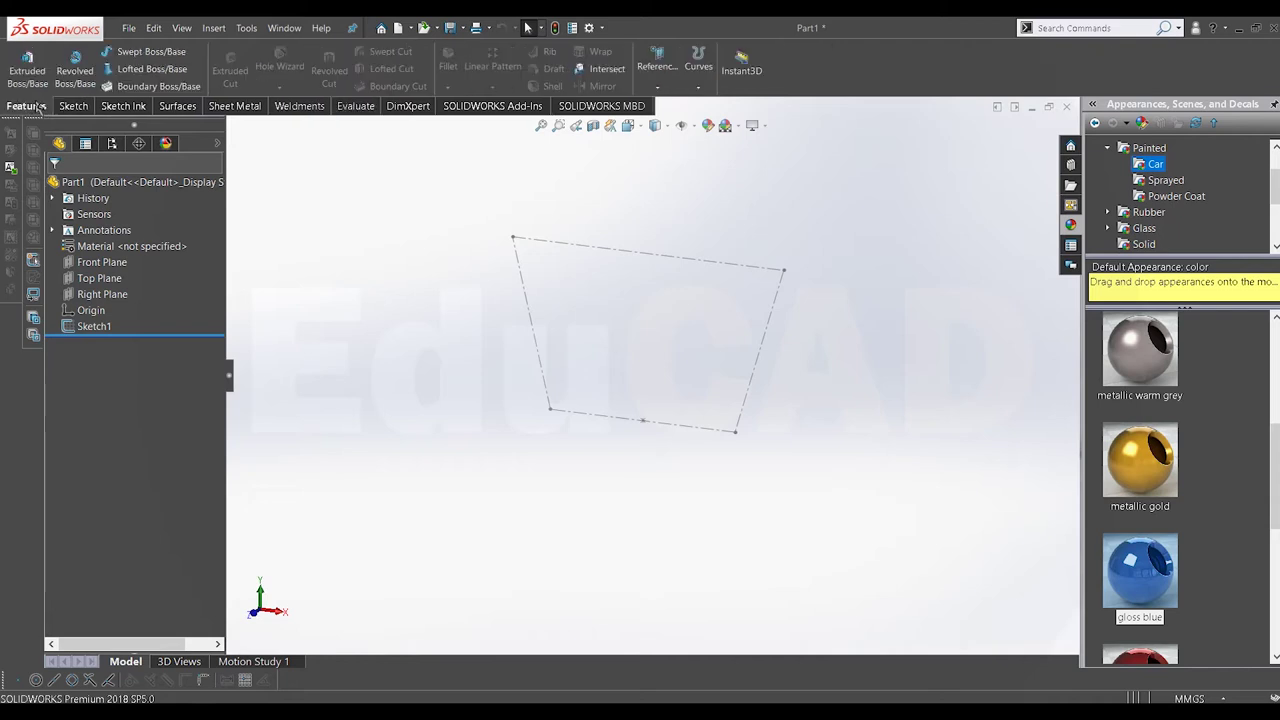
left_click(660, 62)
left_click(670, 104)
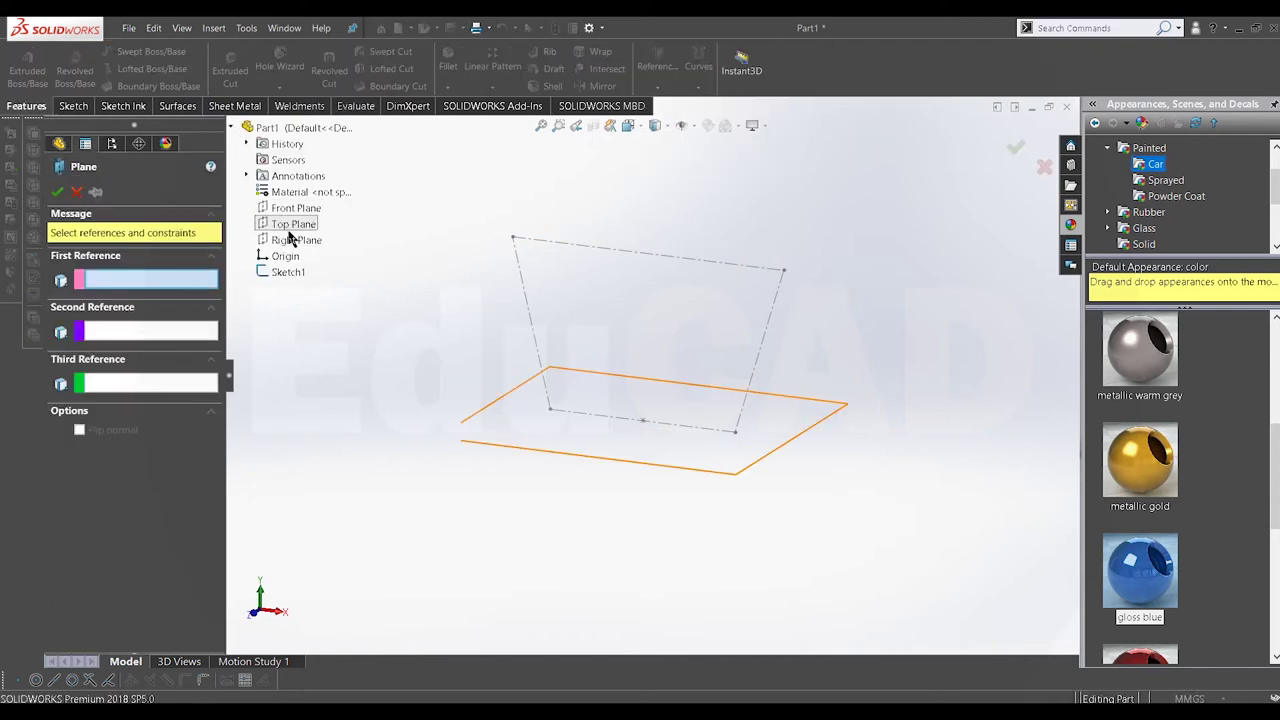
left_click(290, 212)
middle_click_drag(580, 234, 562, 243)
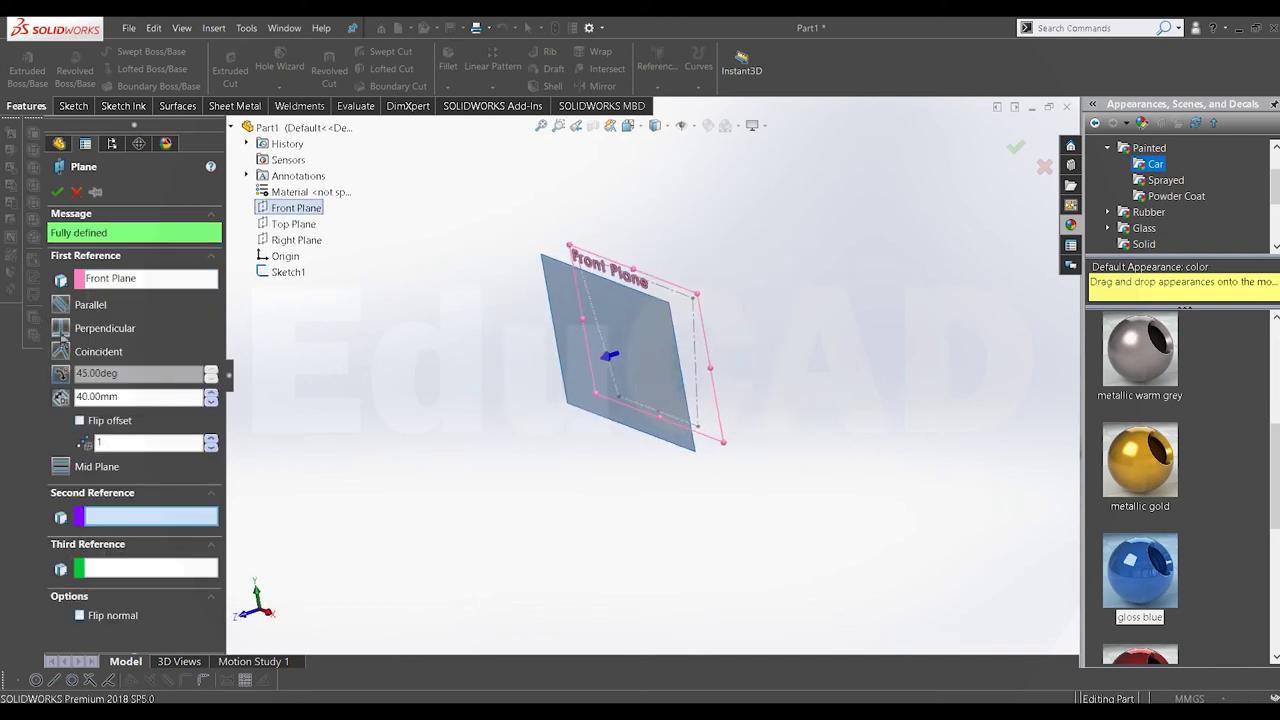
left_click(80, 421)
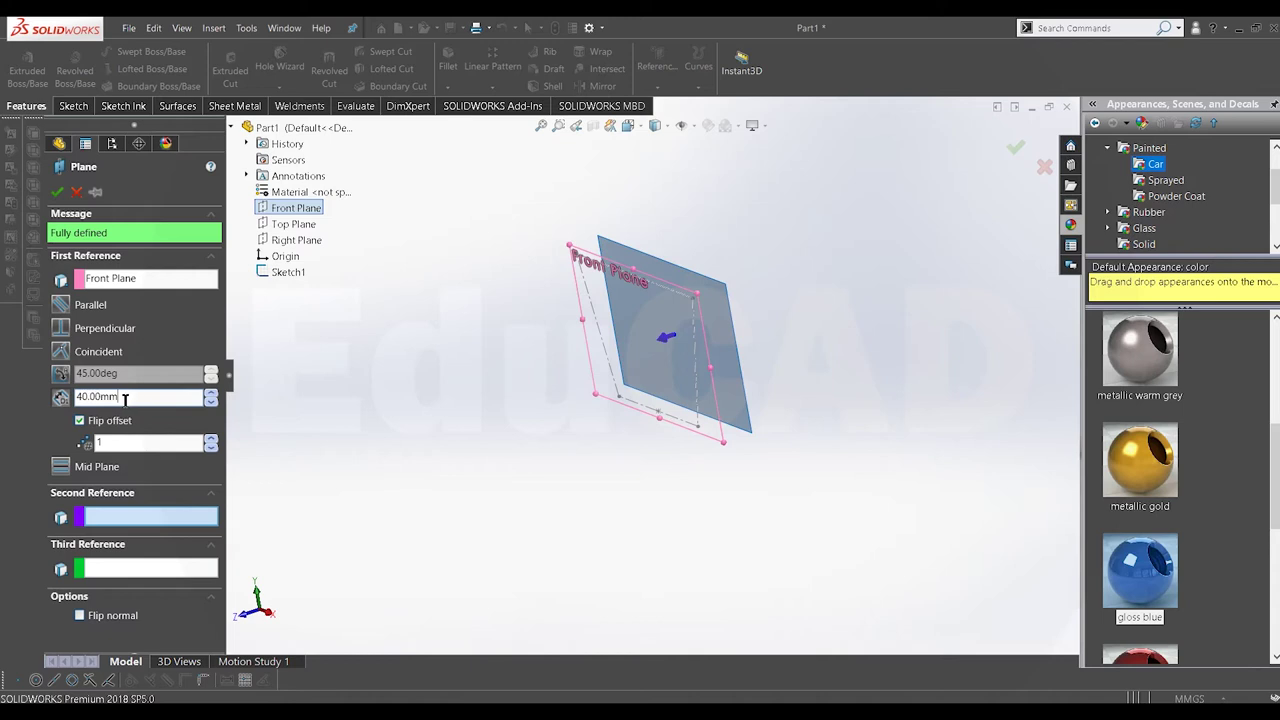
type("20")
key("Return")
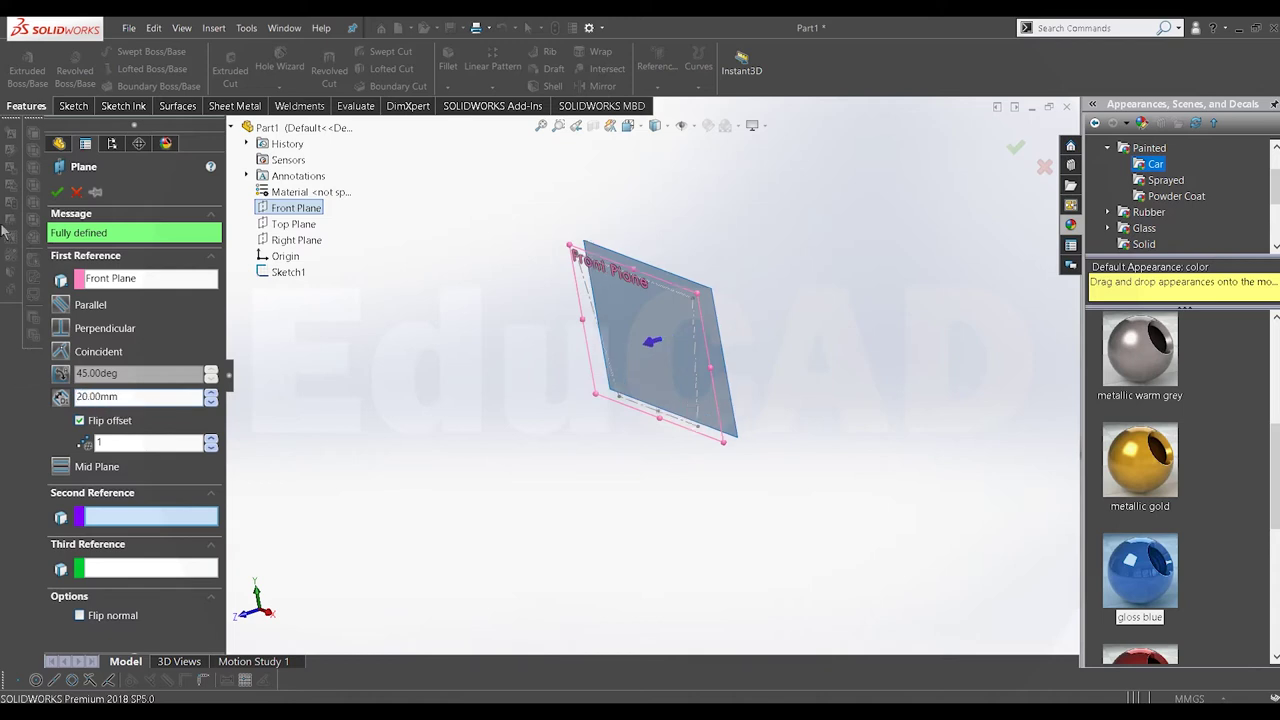
key("Return")
mouse_move(701, 366)
middle_mouse_down()
mouse_move(640, 349)
mouse_move(653, 328)
middle_mouse_up()
Step: Start a sketch on Plane1, face it, and draw a short vertical centerline from the top-edge midpoint
right_click(86, 342)
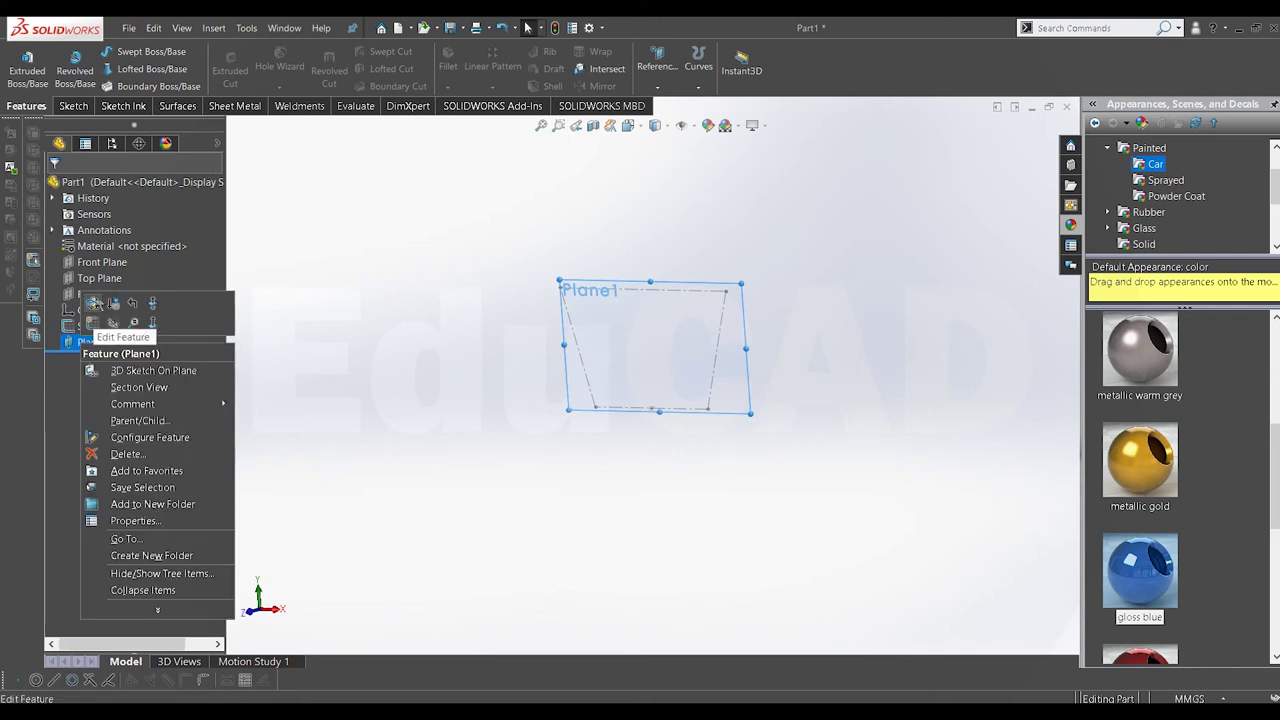
left_click(93, 323)
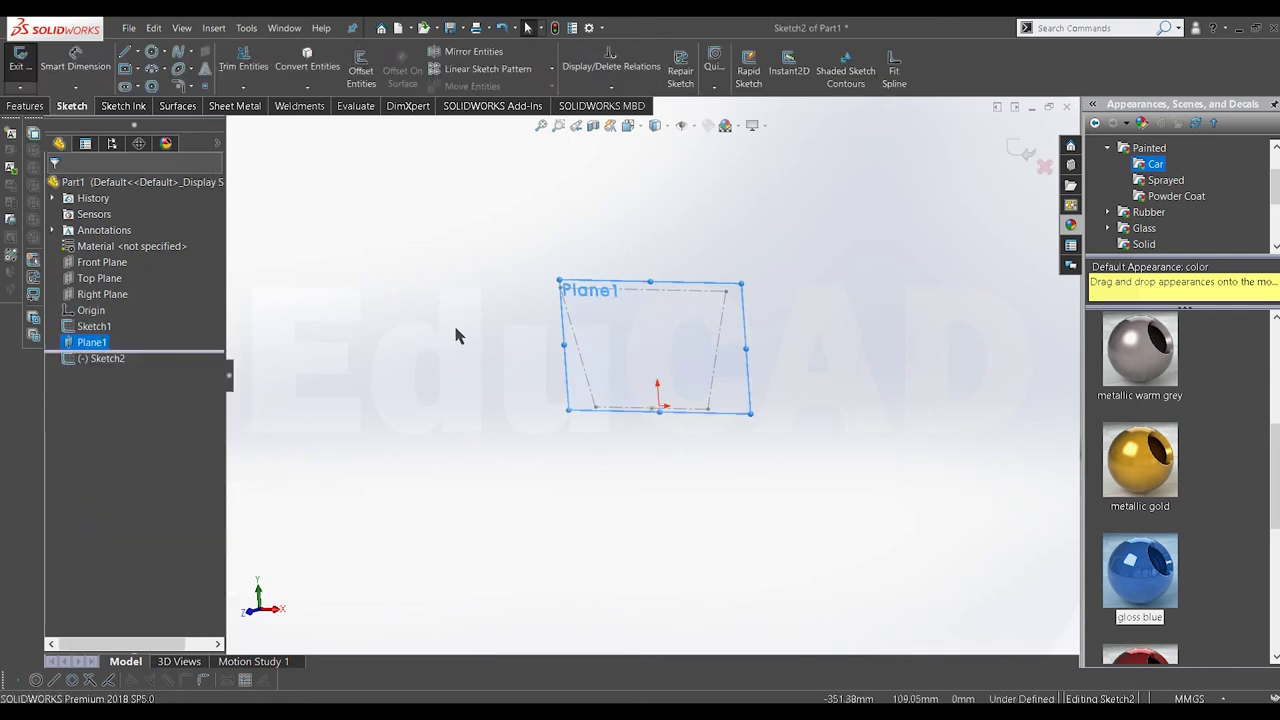
key("space")
key("Escape")
key("ctrl+8")
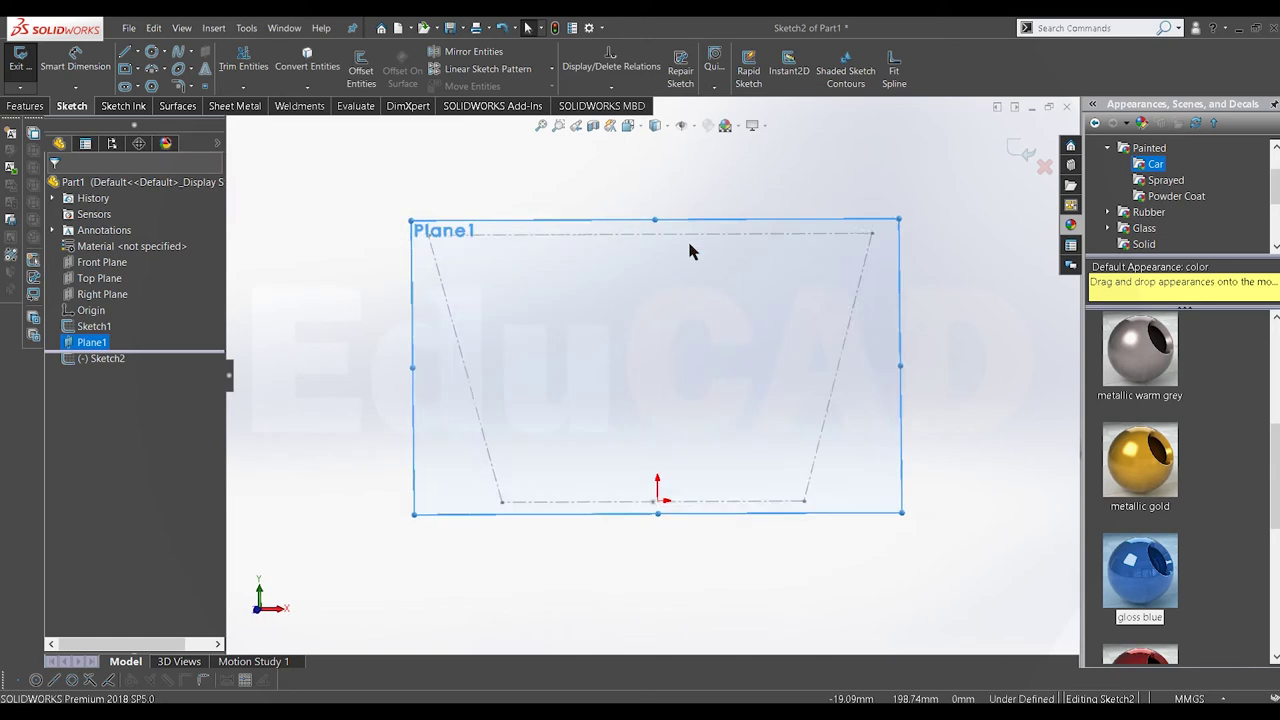
left_click(138, 52)
left_click(165, 84)
left_click(651, 241)
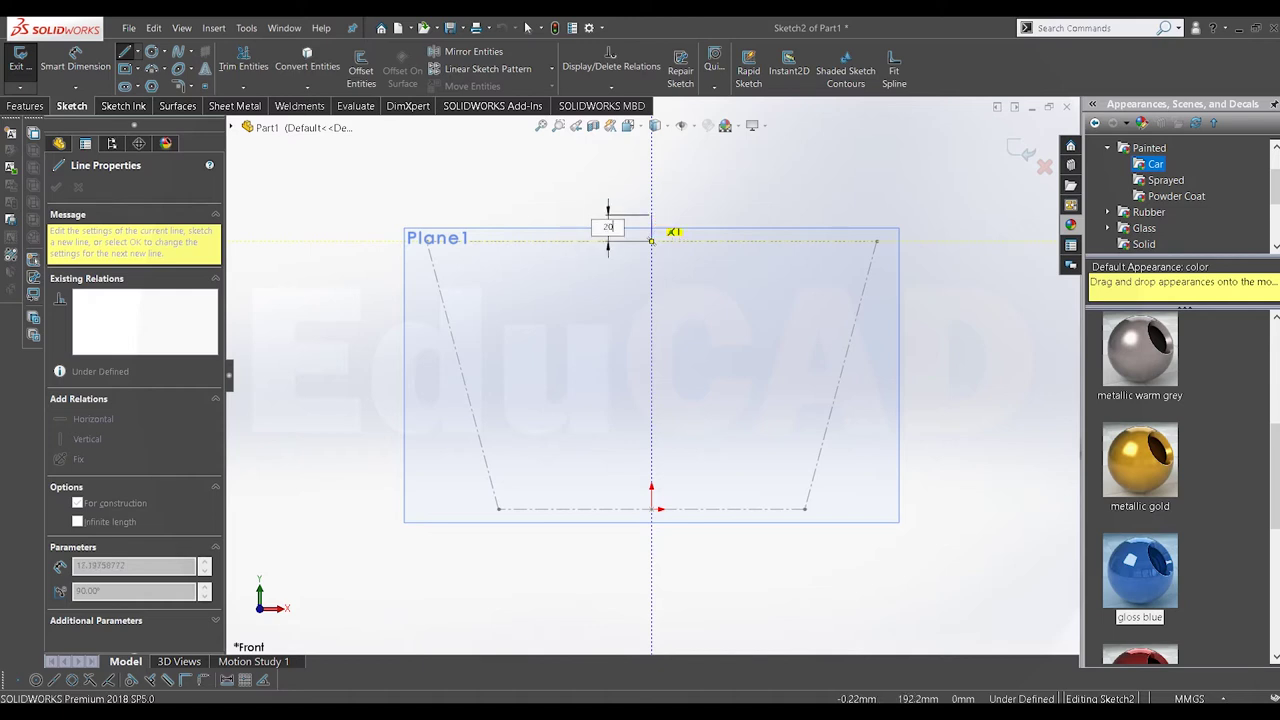
left_click(651, 213)
right_click(662, 210)
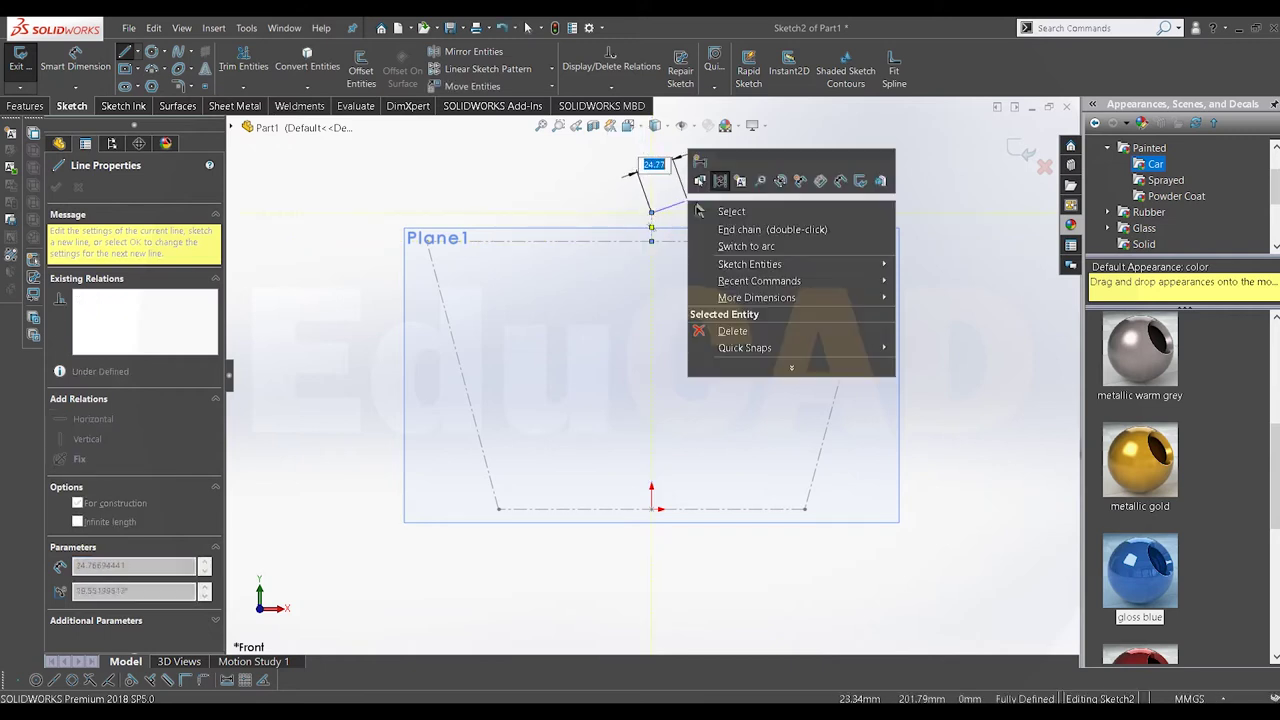
left_click(720, 226)
key("Escape")
Step: Draw a horizontal midpoint line centred on the centerline's top end
left_click(137, 52)
left_click(170, 104)
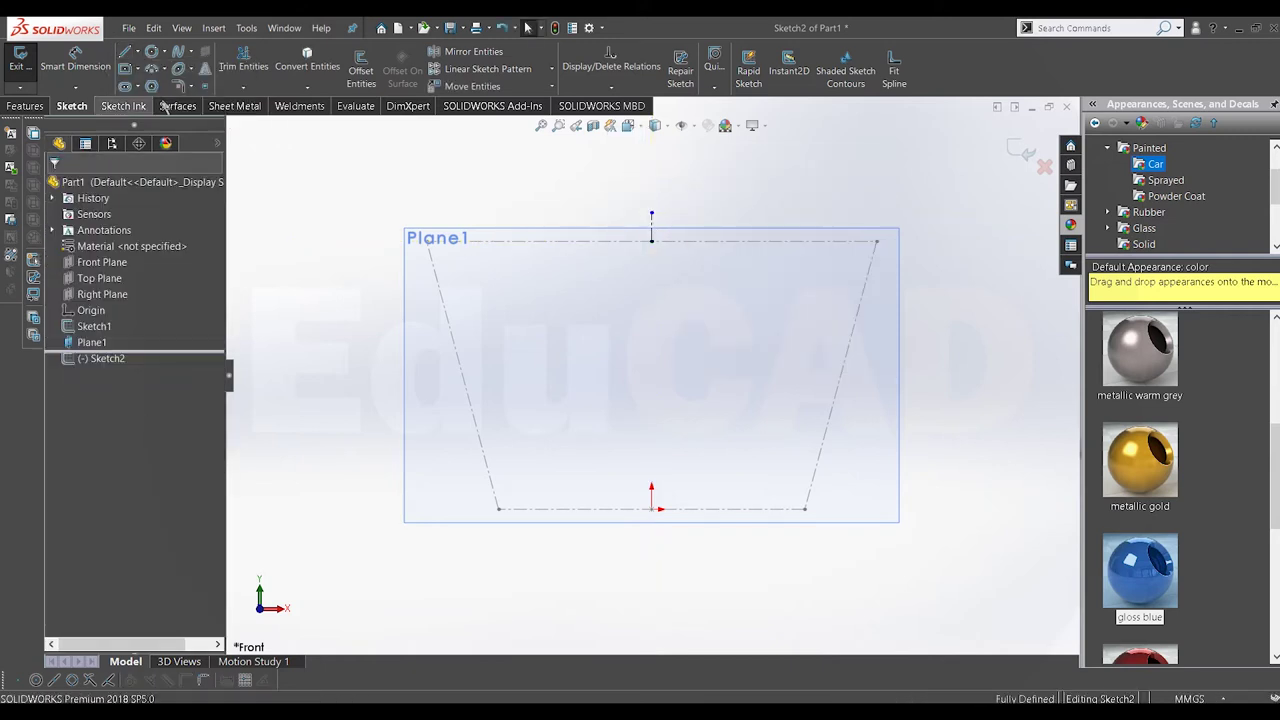
left_click(651, 213)
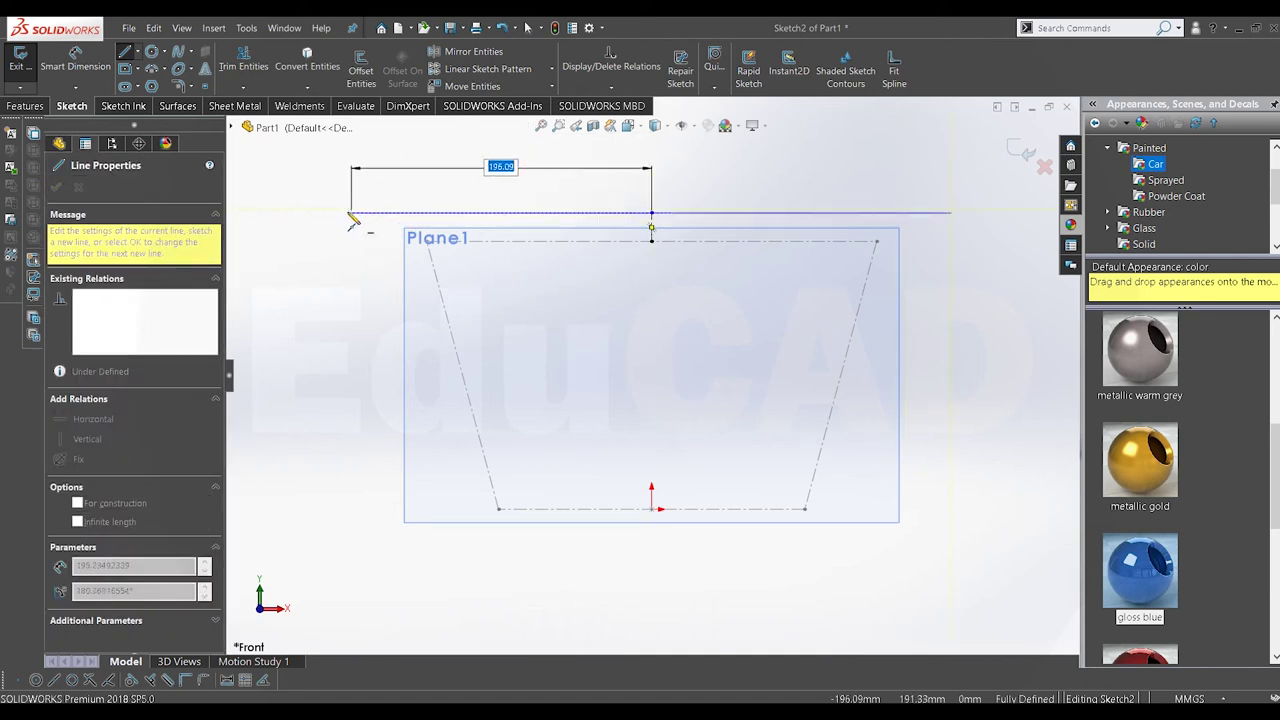
left_click(351, 213)
right_click(477, 162)
left_click(500, 175)
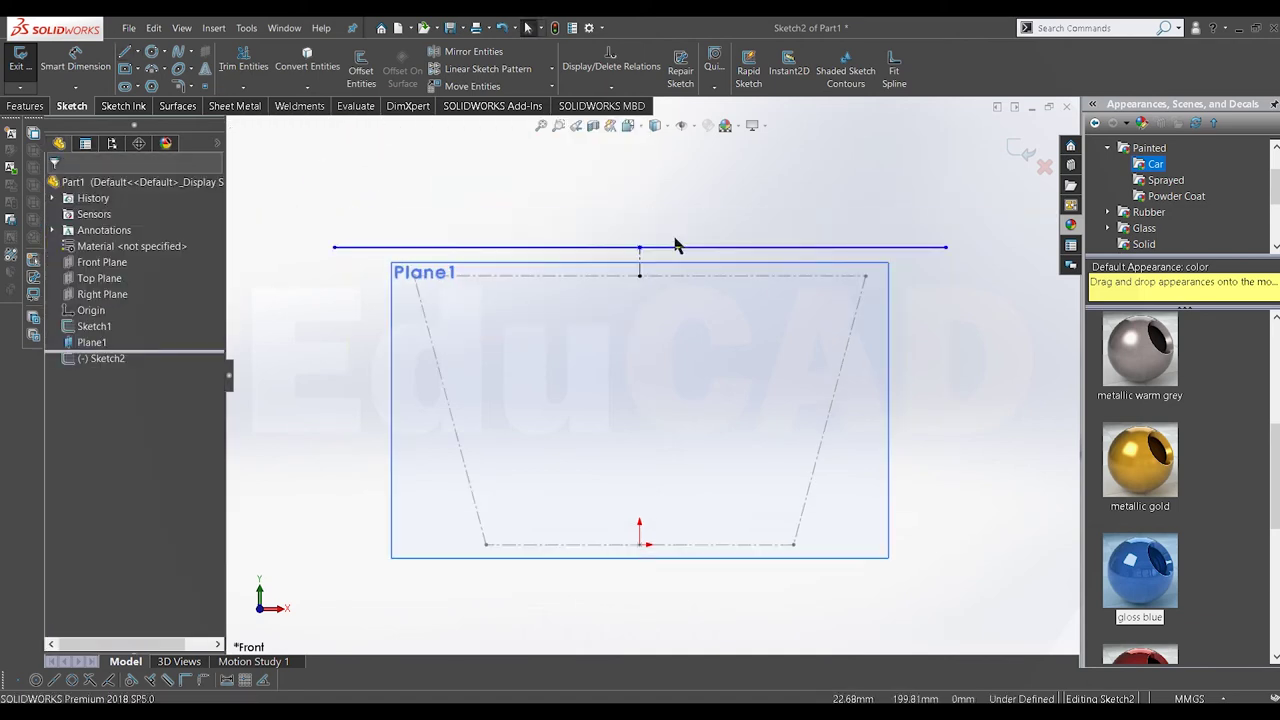
Step: Dimension the 20 mm spacing and make the horizontal line construction geometry
left_click(60, 58)
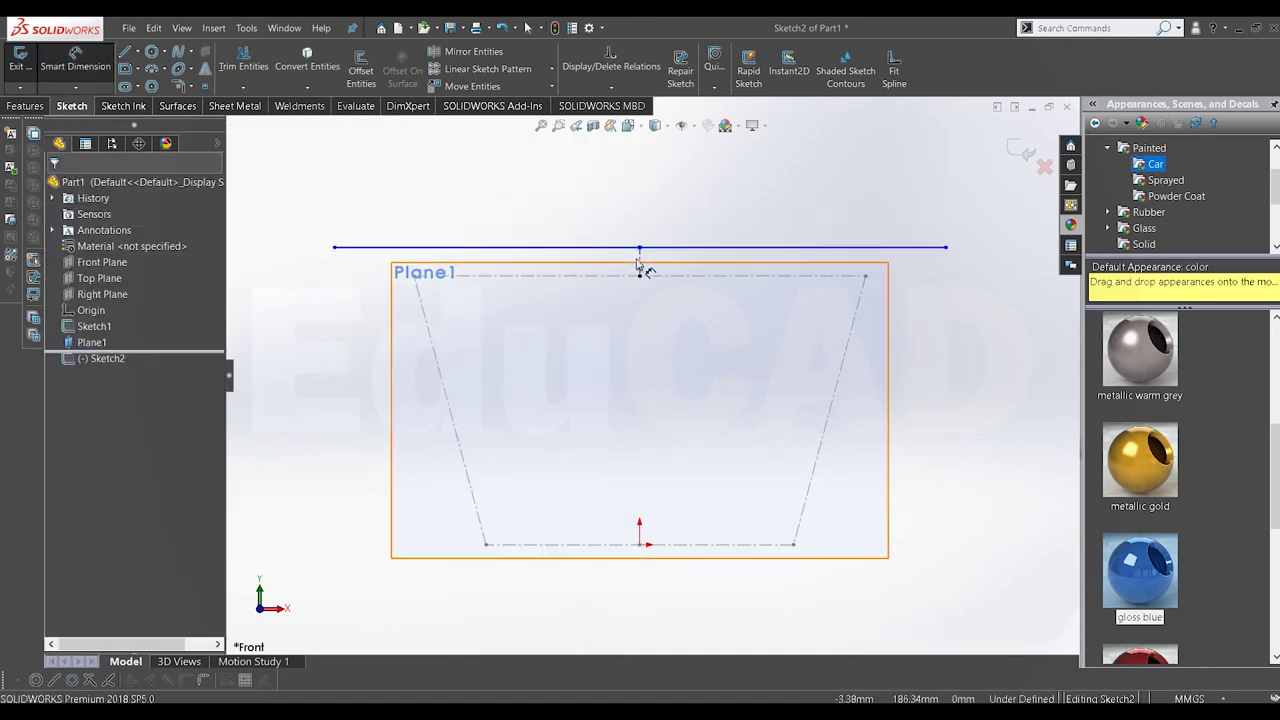
left_click(675, 325)
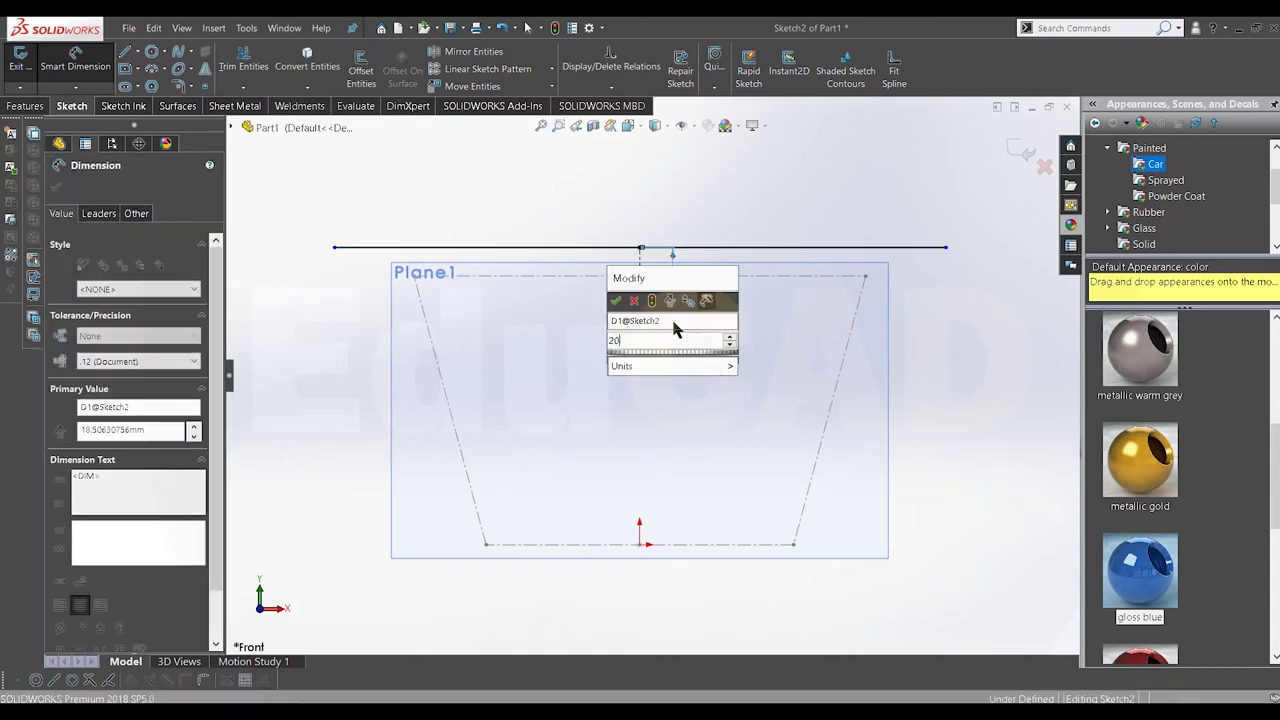
type("20")
key("Return")
right_click(708, 240)
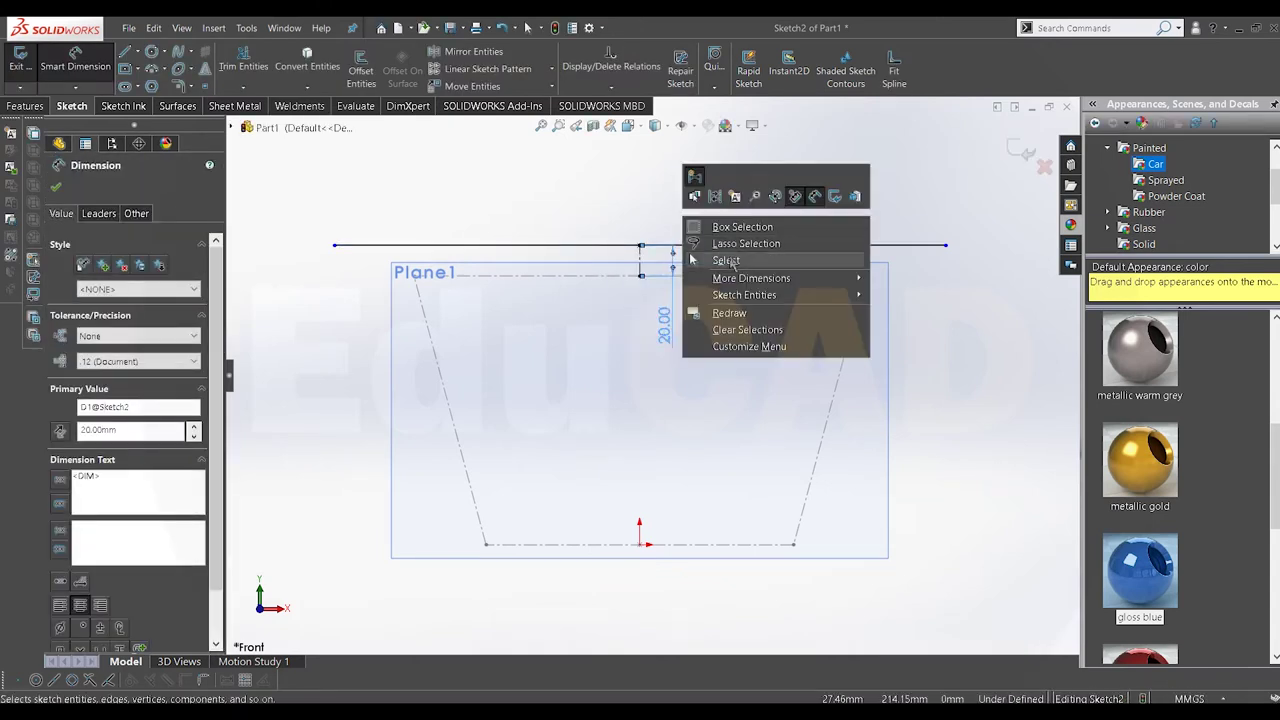
left_click(723, 251)
left_click(723, 245)
right_click(740, 245)
left_click(796, 206)
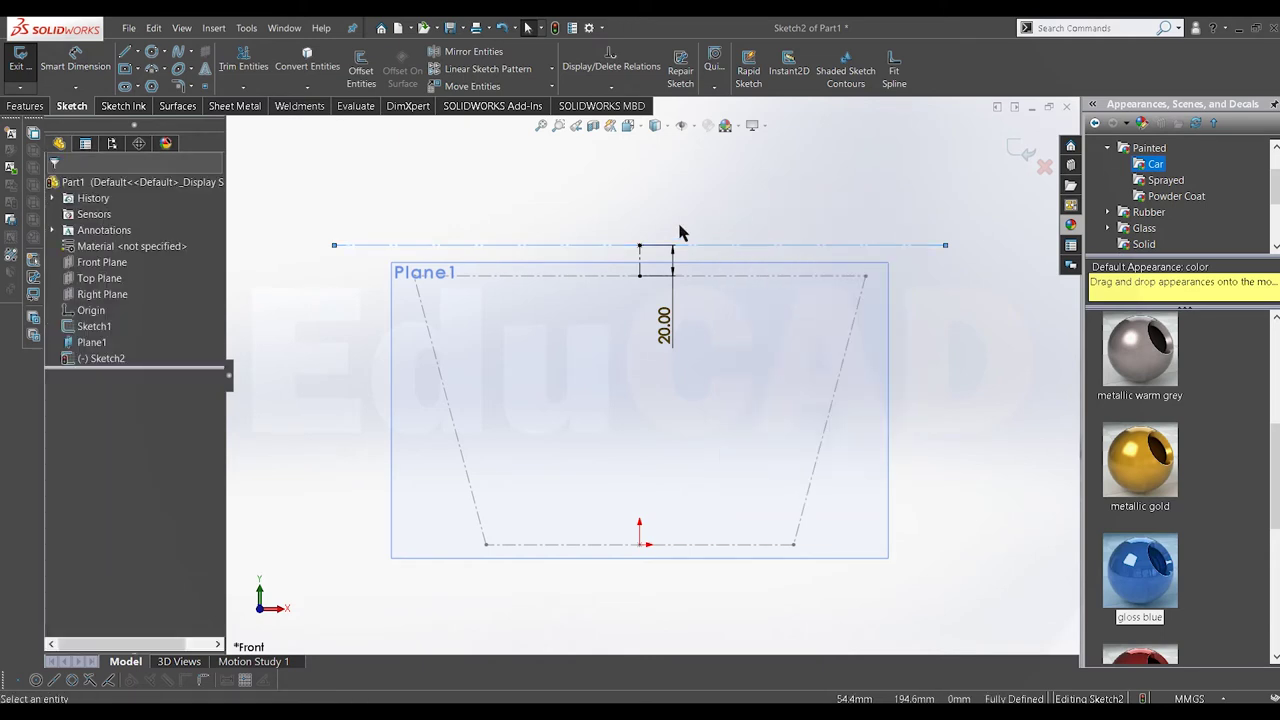
key("Escape")
Step: Dimension the horizontal line to 400 mm and close Sketch2
left_click(580, 246)
left_click(573, 356)
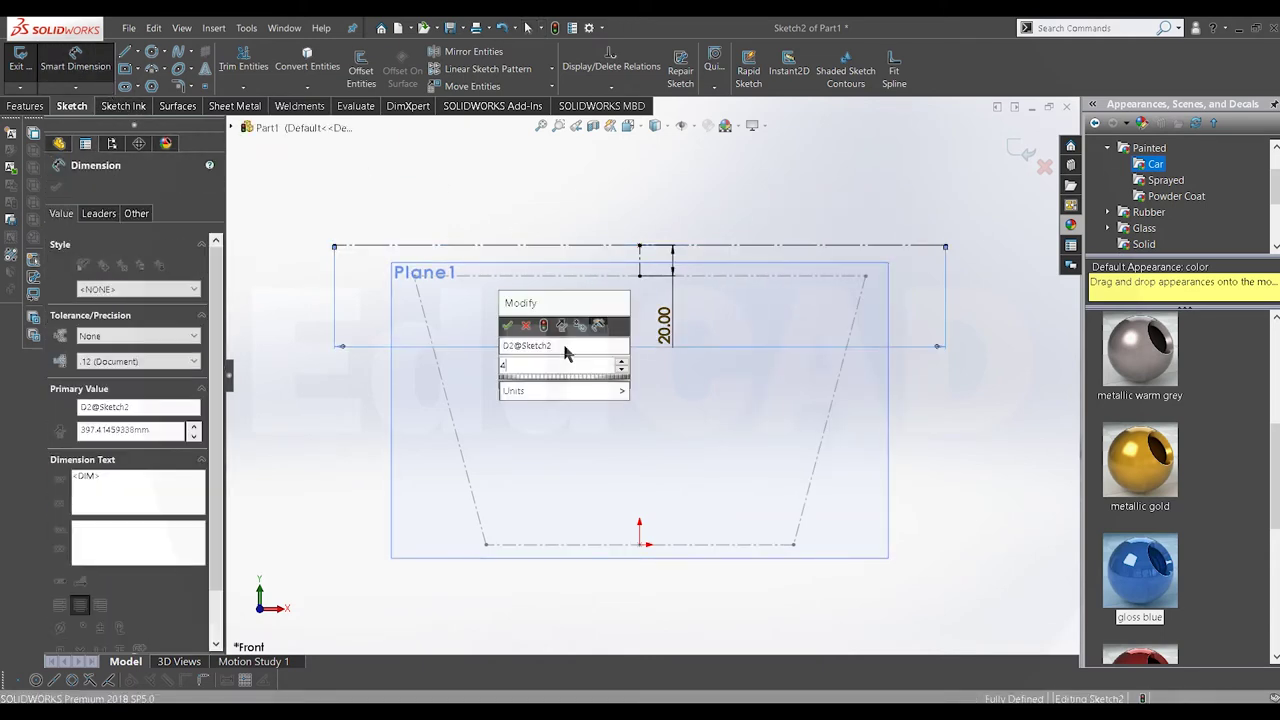
type("400")
key("Return")
right_click(520, 185)
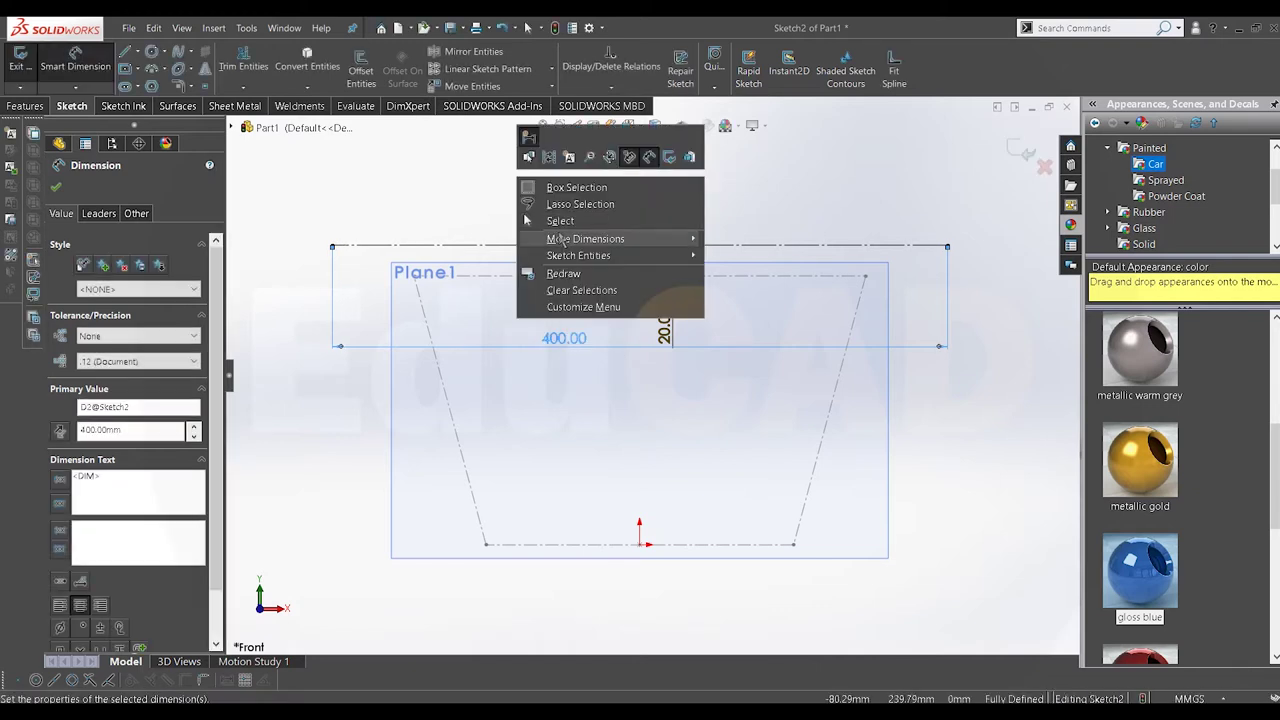
left_click(560, 220)
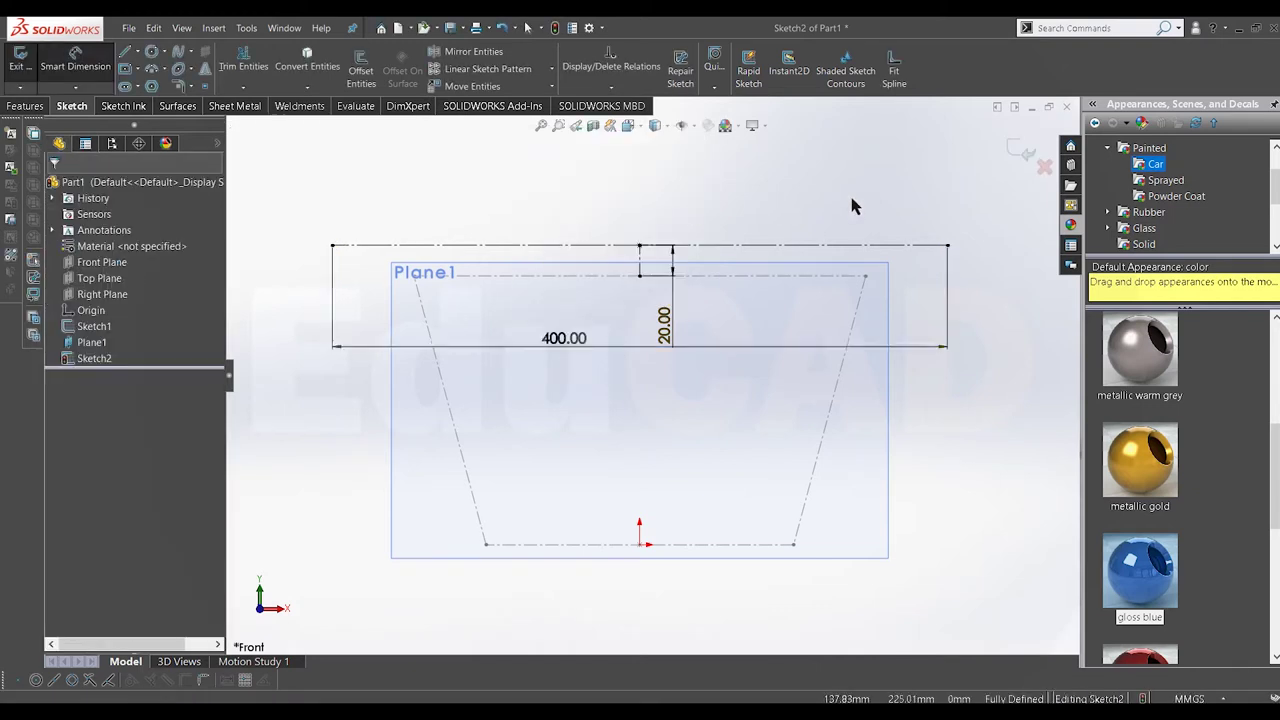
left_click(1020, 150)
Step: Orbit to an oblique 3D view of Sketch2 on Plane1 and bring up Reference Geometry options
scroll(714, 297, "up", 2)
mouse_move(714, 297)
middle_mouse_down()
mouse_move(580, 317)
mouse_move(623, 323)
mouse_move(698, 262)
middle_mouse_up()
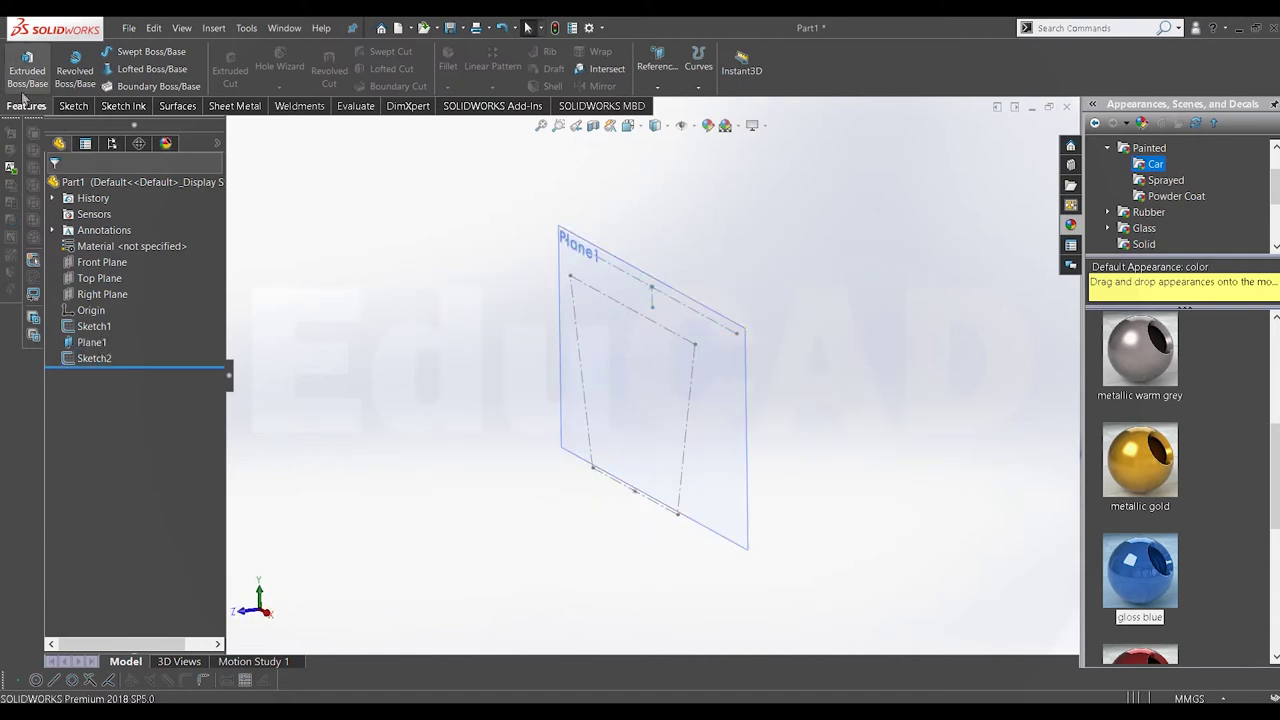
left_click(105, 112)
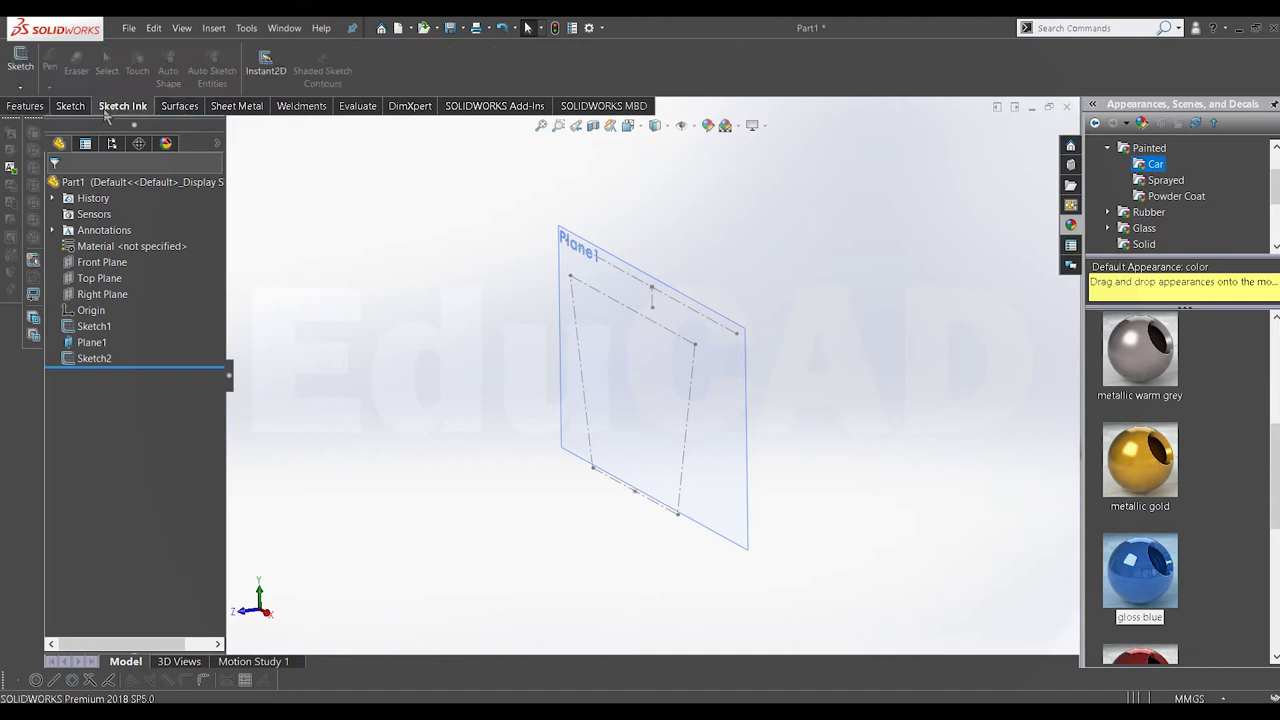
left_click(28, 106)
left_click(660, 57)
Step: Add Plane2 based on Plane1 at a 40 mm flipped offset
left_click(670, 105)
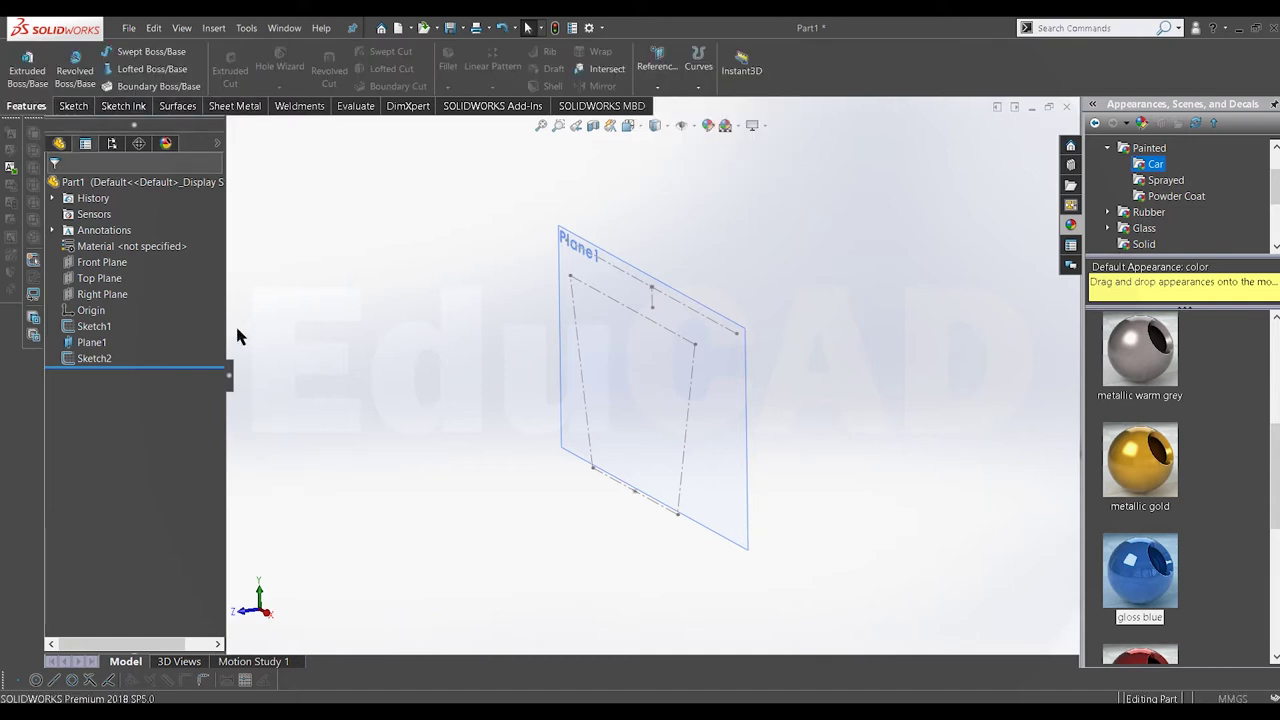
middle_click_drag(660, 314, 703, 372)
left_click(720, 396)
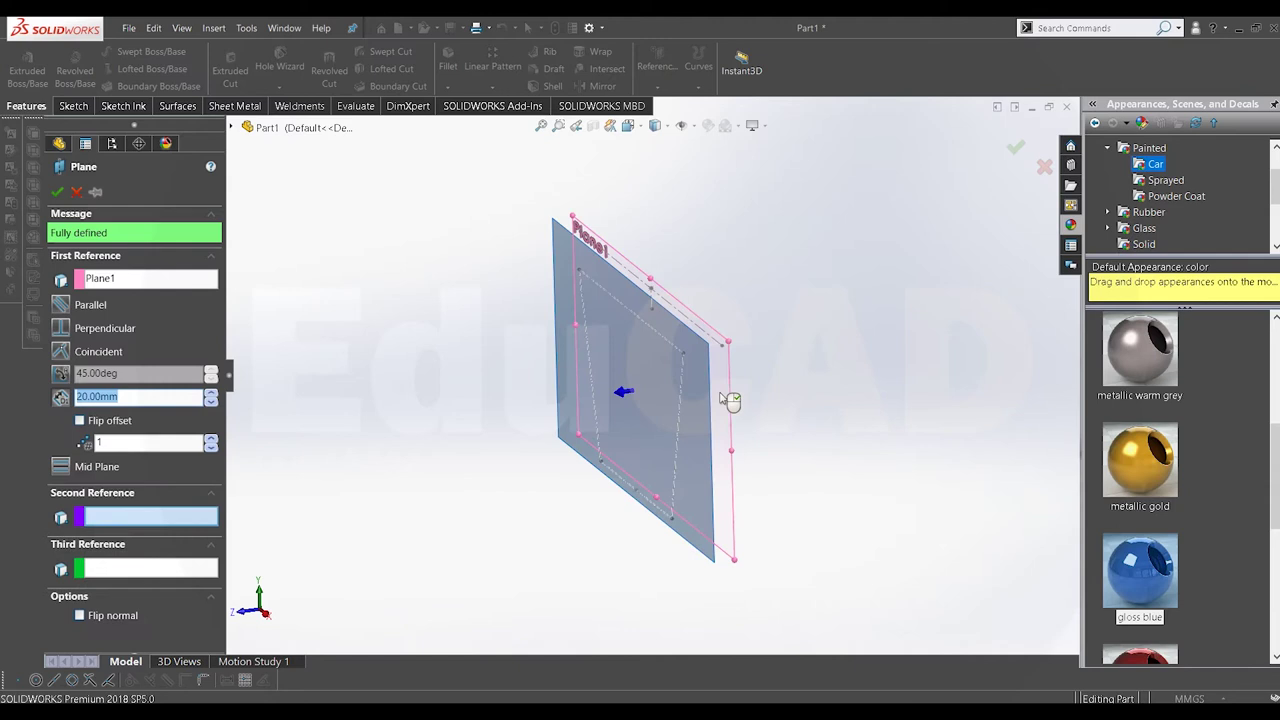
left_click(79, 421)
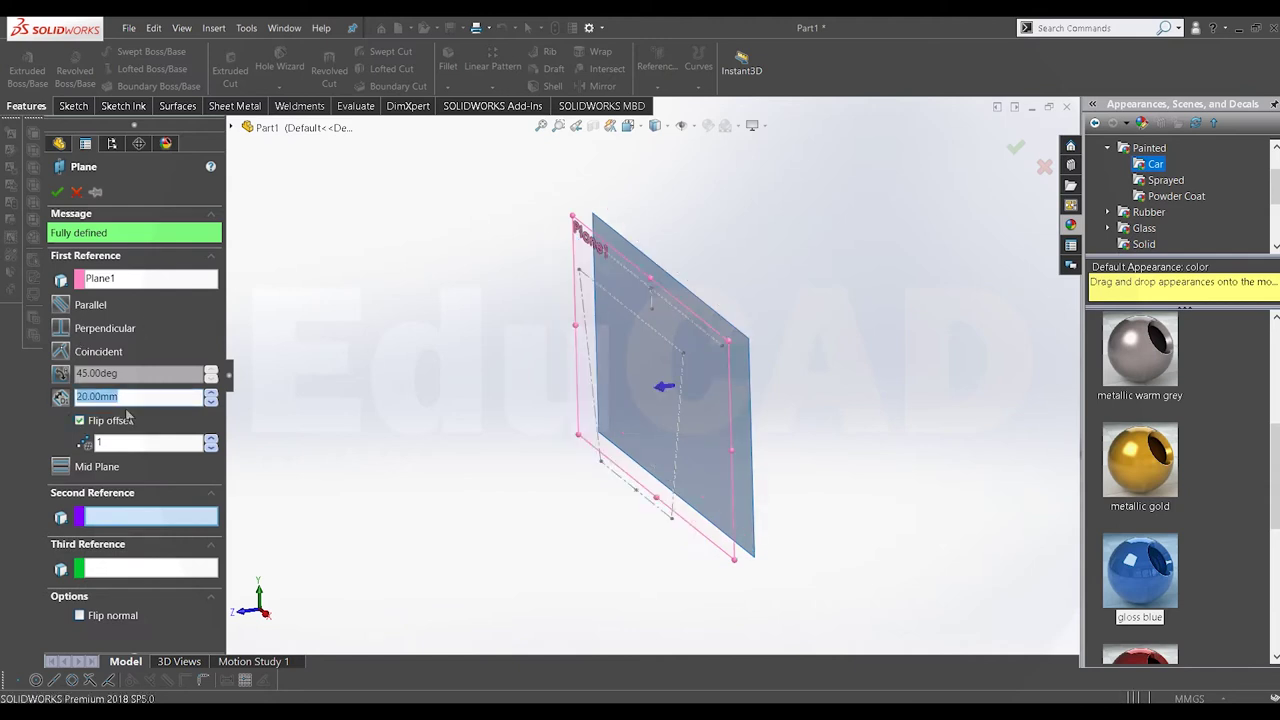
type("40")
key("Return")
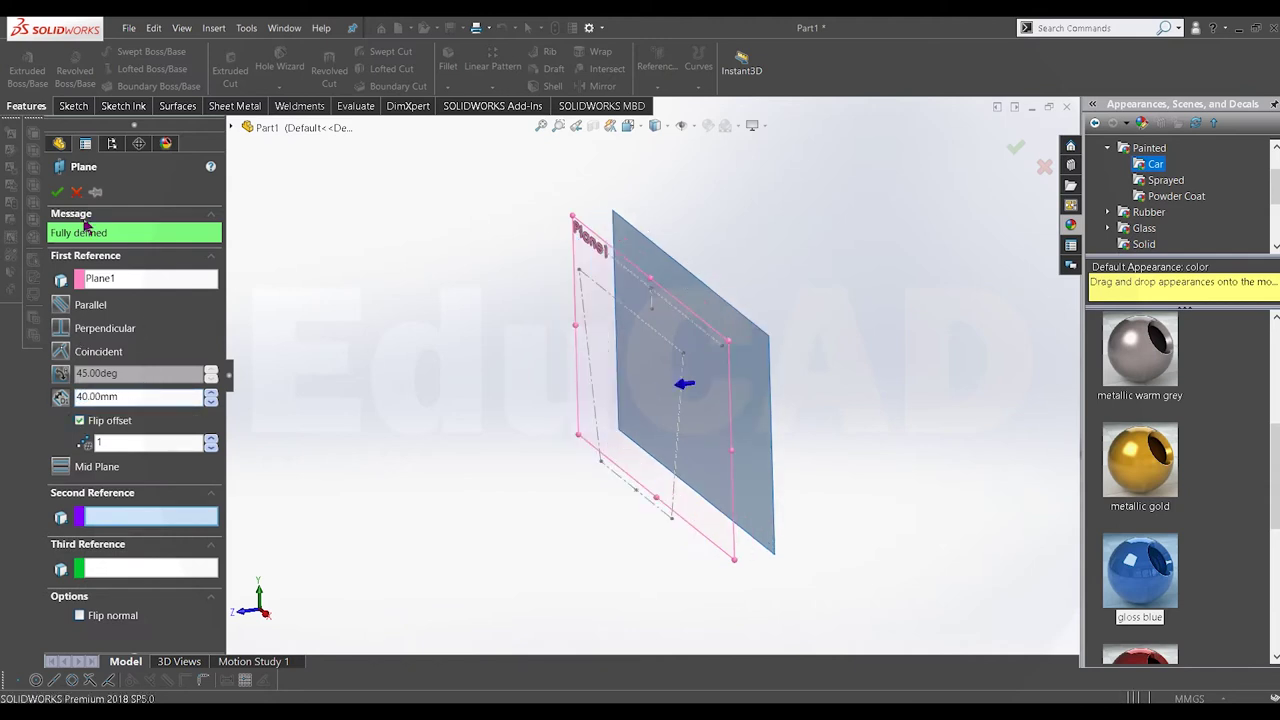
left_click(60, 195)
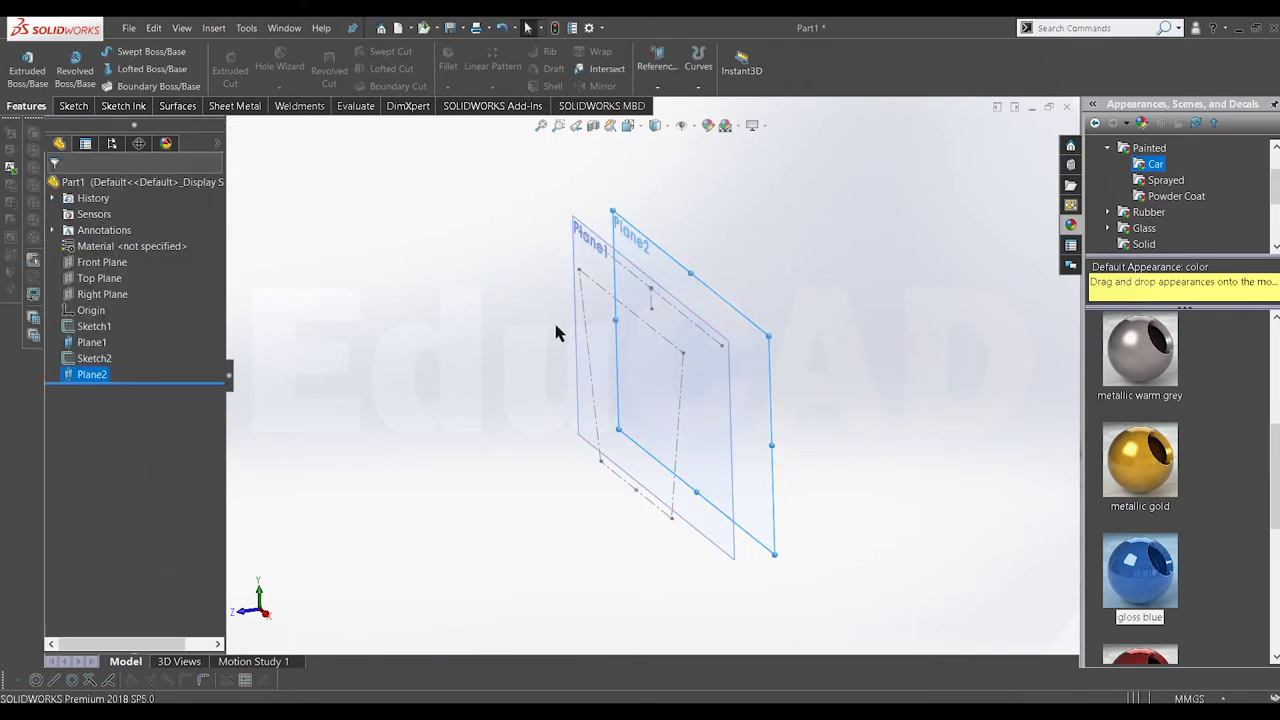
middle_click_drag(554, 320, 167, 415)
Step: Start a sketch on Plane2, face it, and draw a 30-long vertical centerline from the top midpoint
right_click(94, 375)
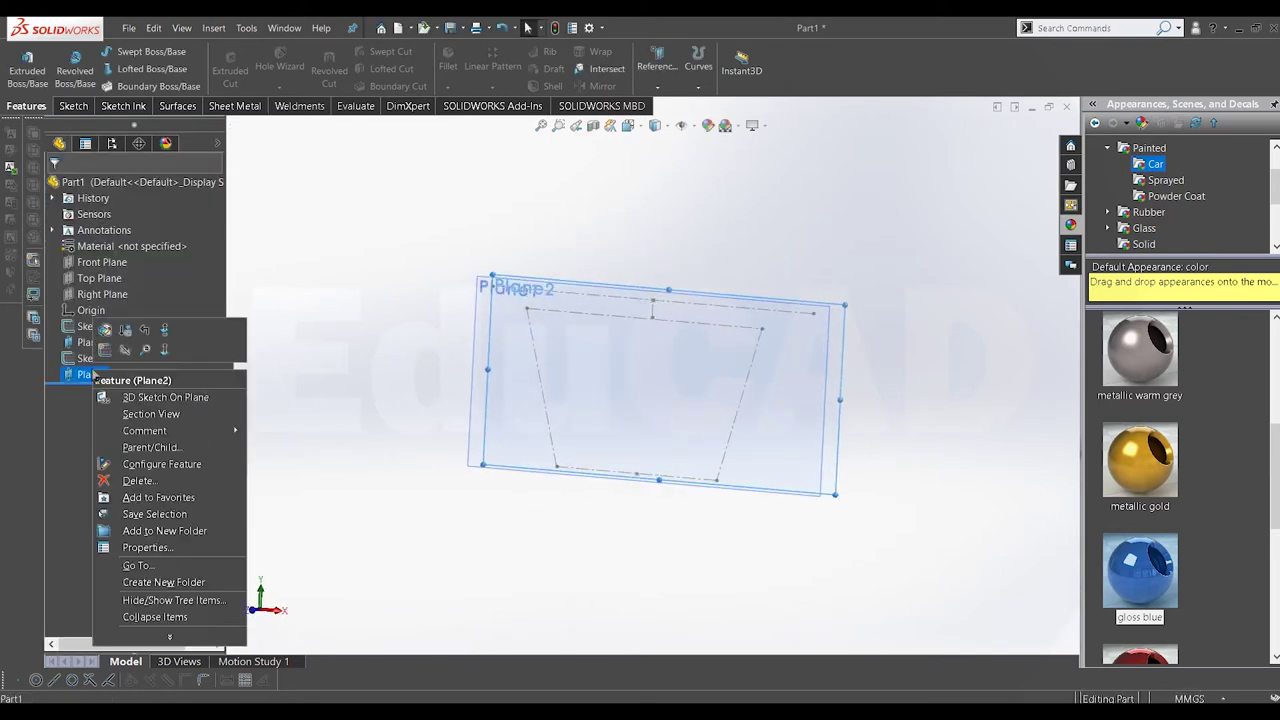
left_click(105, 349)
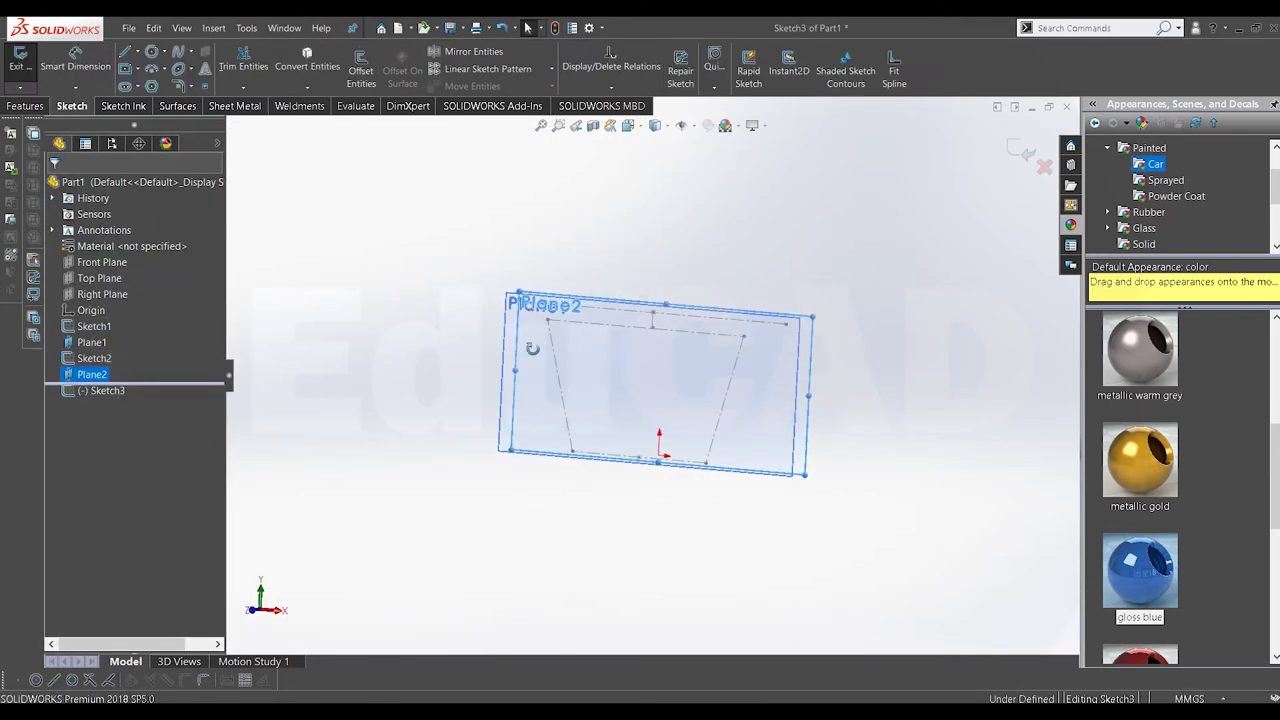
key("space")
key("ctrl+1")
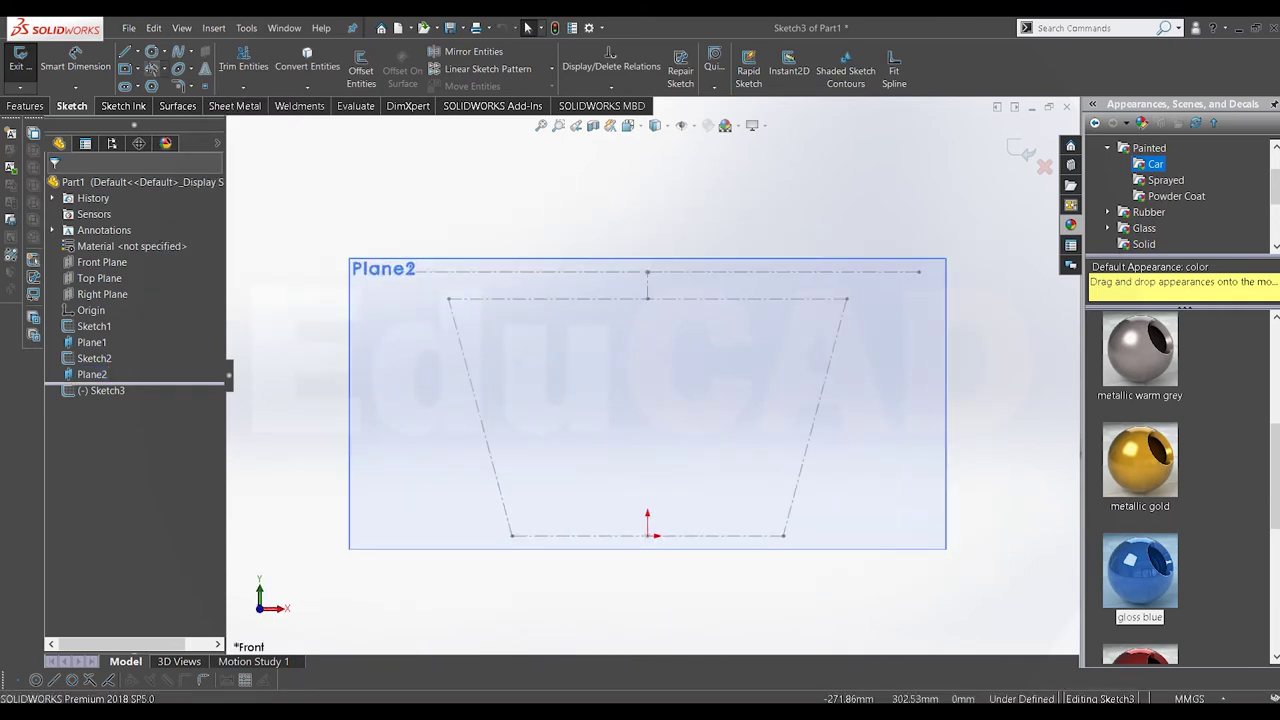
left_click(137, 52)
left_click(160, 86)
left_click(647, 271)
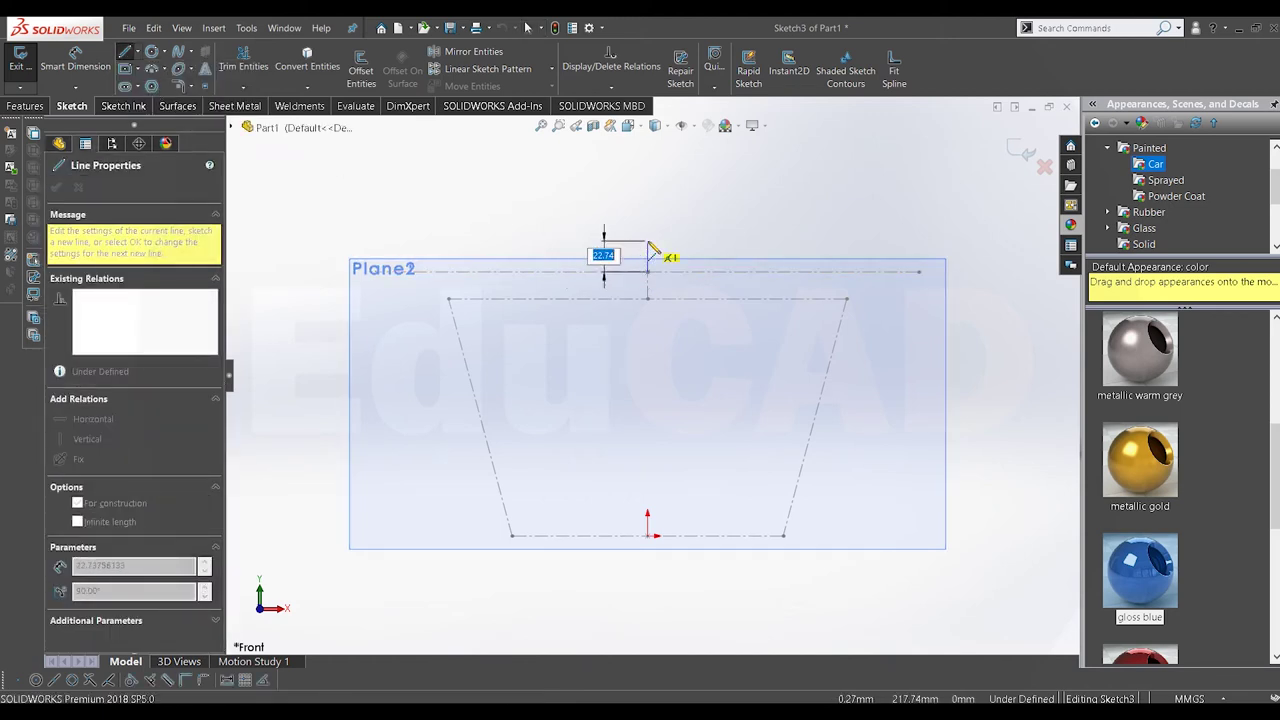
type("0")
key("Return")
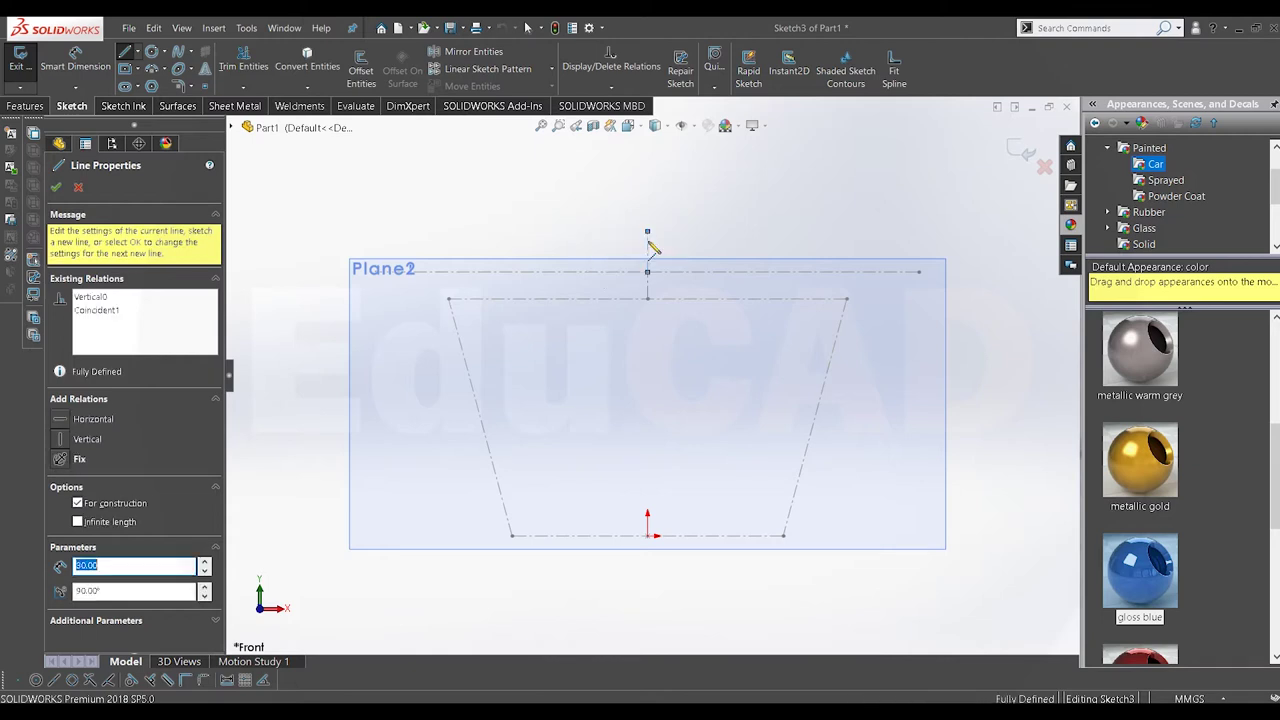
right_click(736, 205)
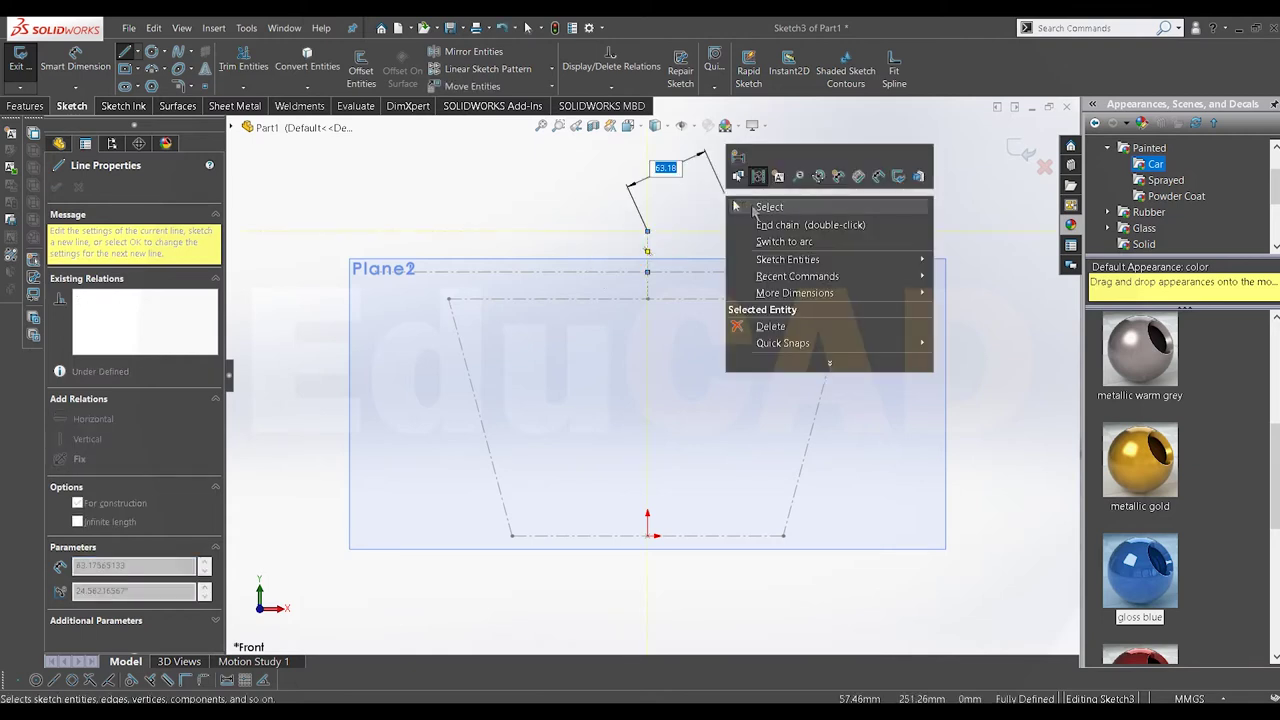
left_click(766, 207)
Step: Draw a horizontal midpoint line centred on the centerline's top end
left_click(138, 52)
left_click(175, 102)
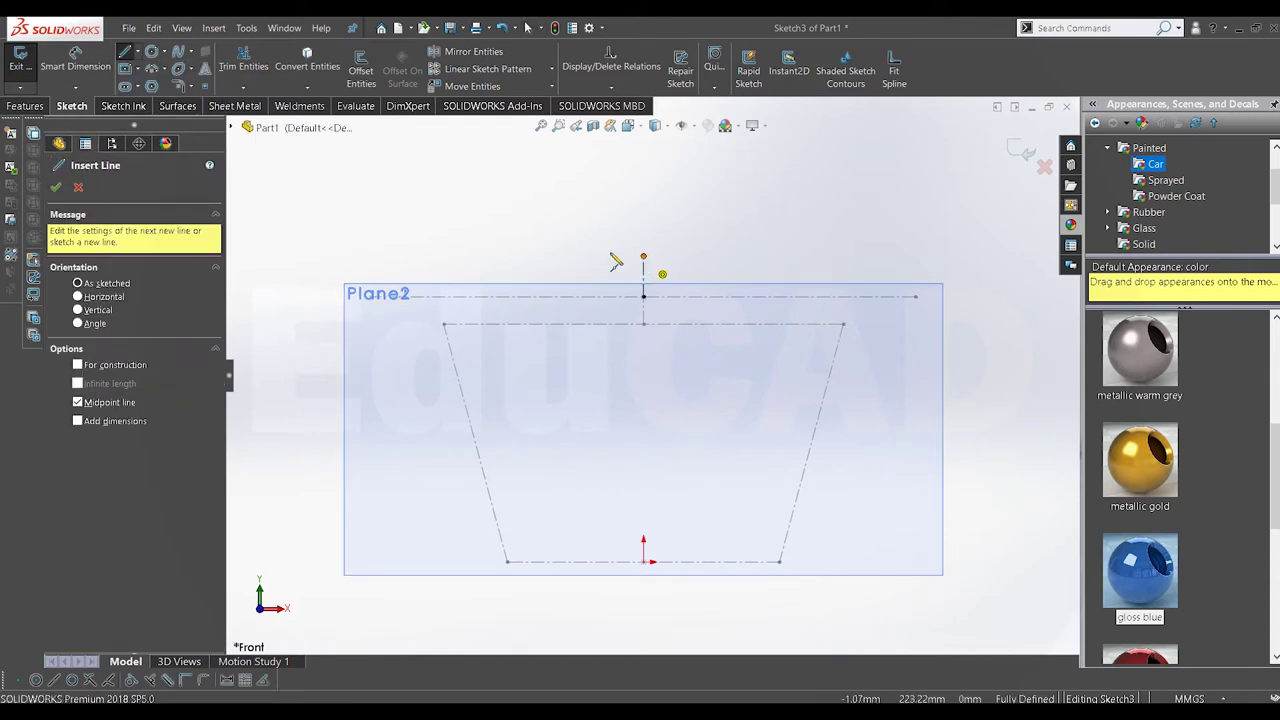
left_click(643, 257)
scroll(651, 374, "up", 1)
left_click(358, 276)
right_click(424, 145)
left_click(445, 206)
key("Escape")
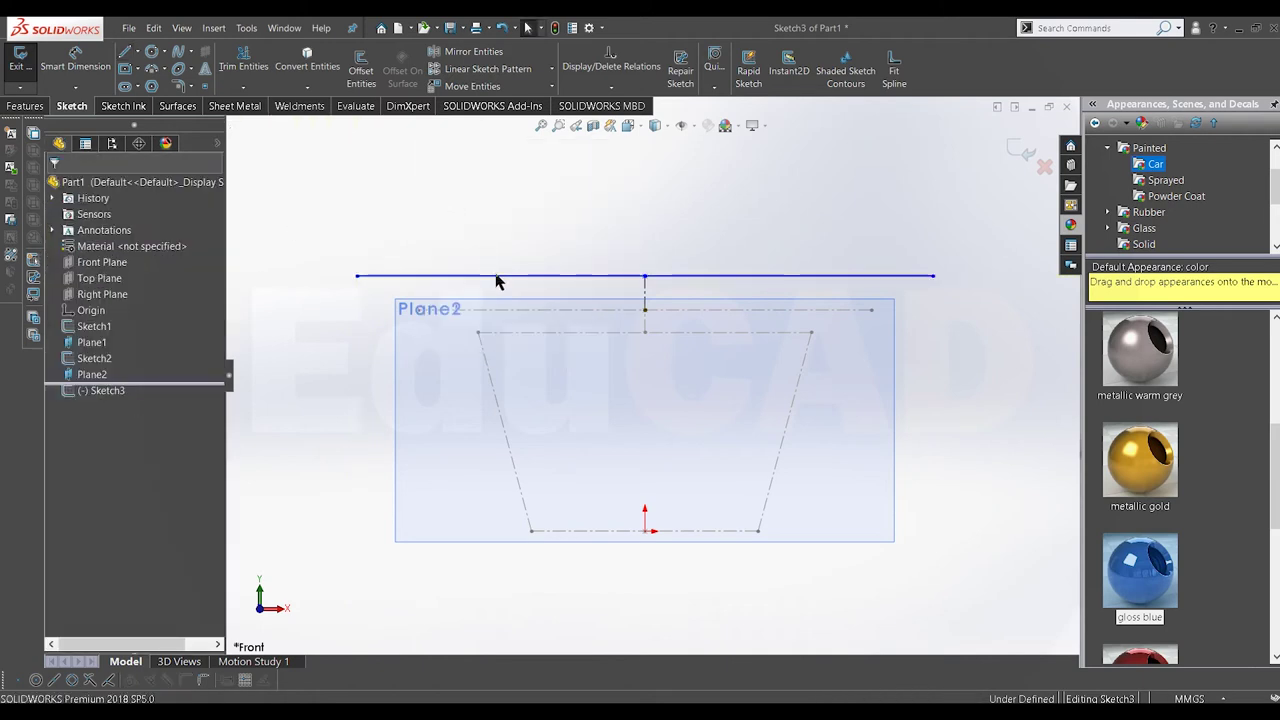
Step: Convert the new horizontal line to construction geometry
left_click(496, 275)
right_click(530, 272)
key("Escape")
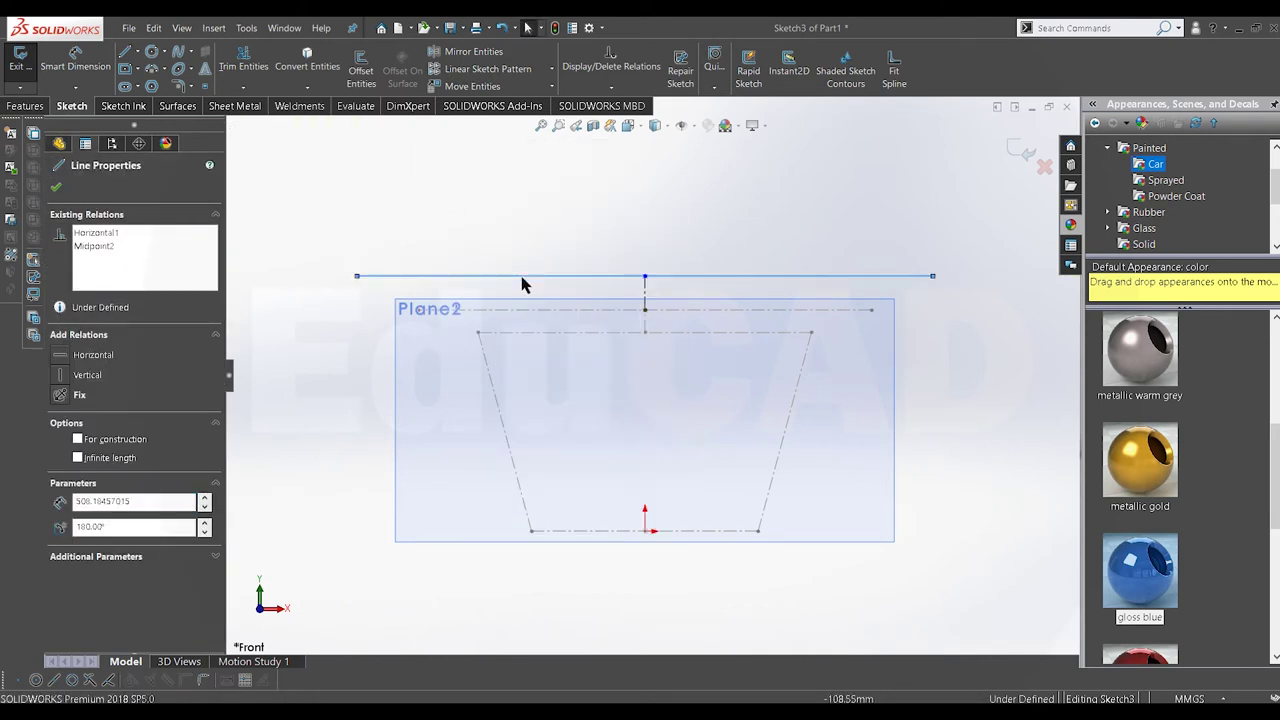
right_click(522, 283)
left_click(543, 259)
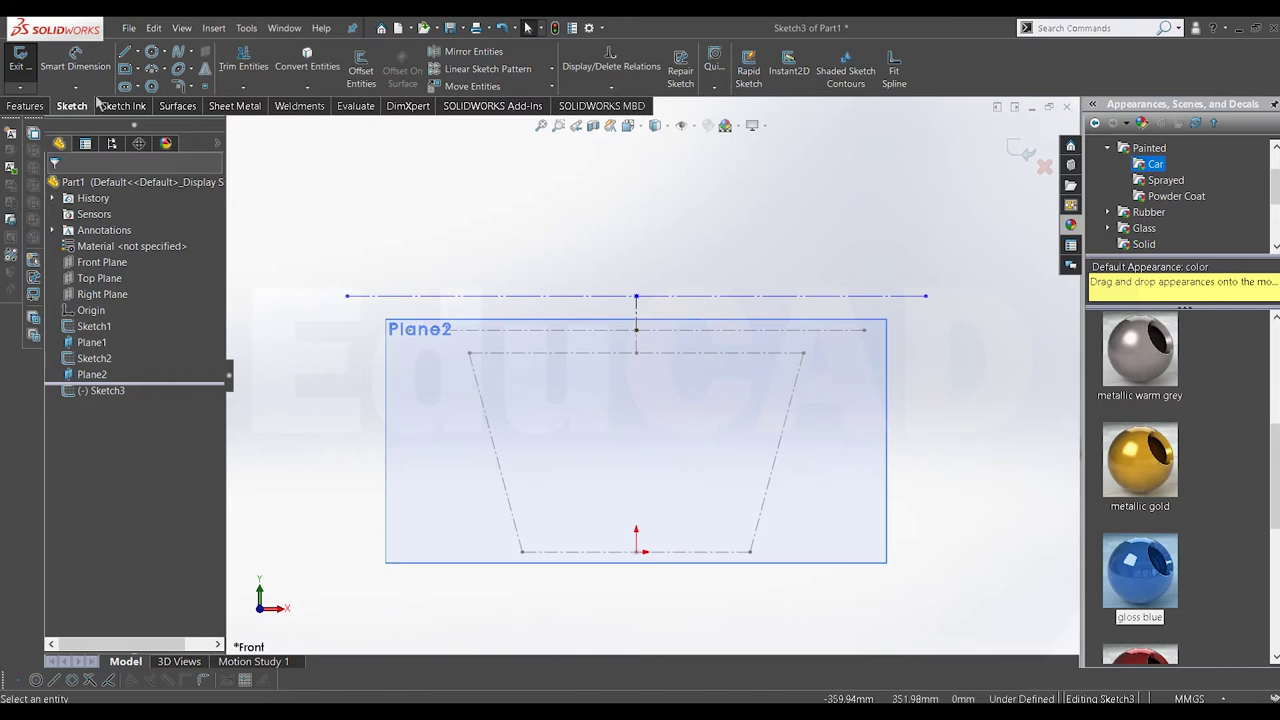
Step: Dimension the 30 mm gap and the 650 mm top line, then close Sketch3
left_click(75, 60)
left_click(636, 310)
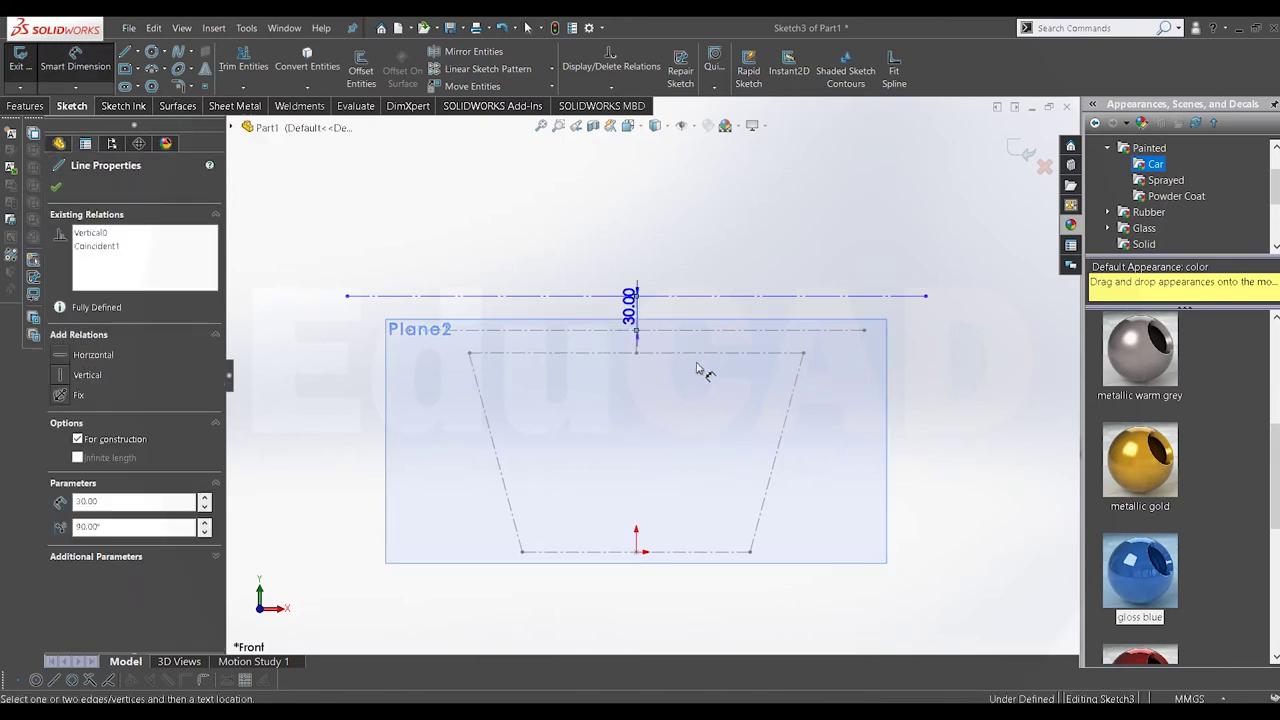
left_click(718, 398)
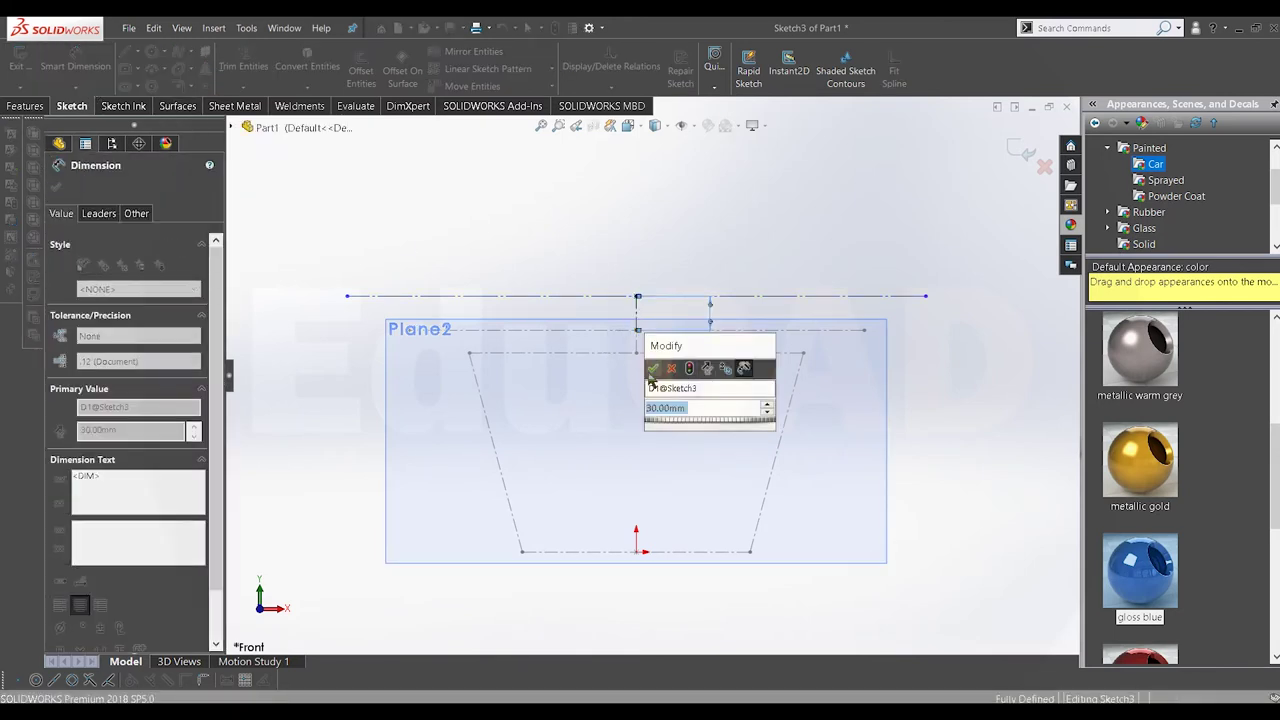
left_click(652, 374)
left_click(680, 296)
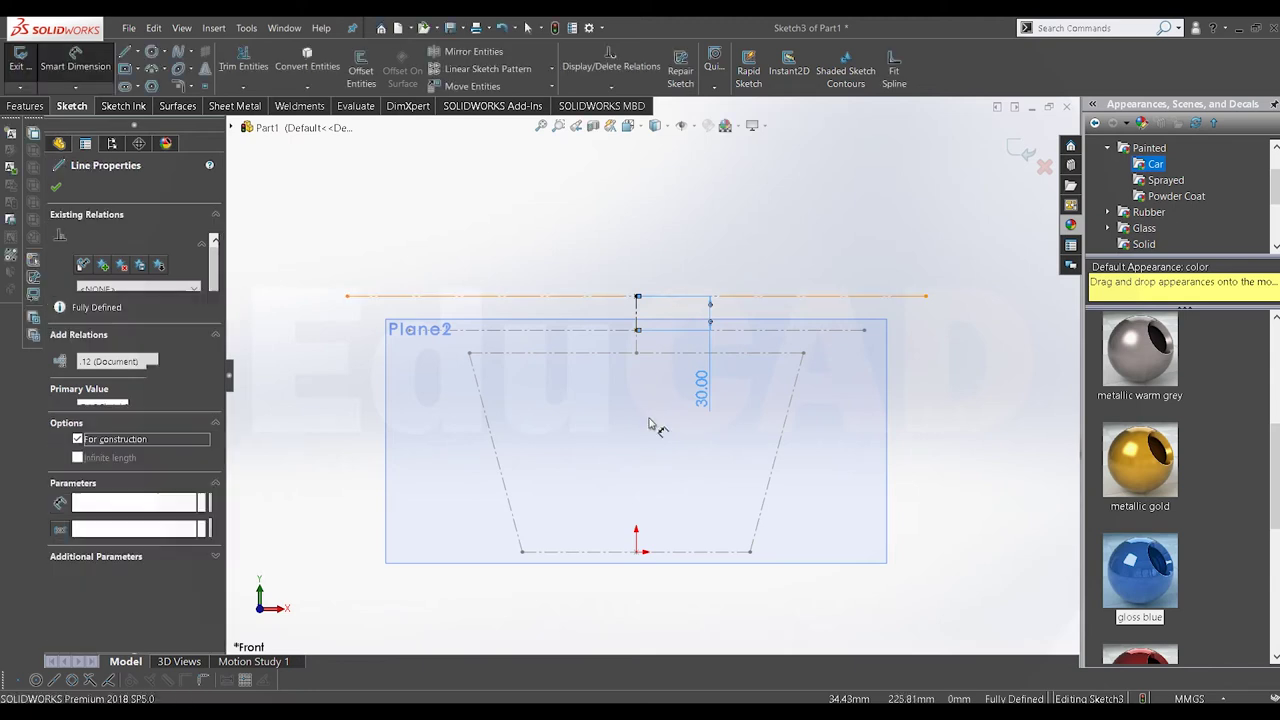
left_click(648, 432)
type("650")
key("Return")
right_click(529, 257)
left_click(569, 295)
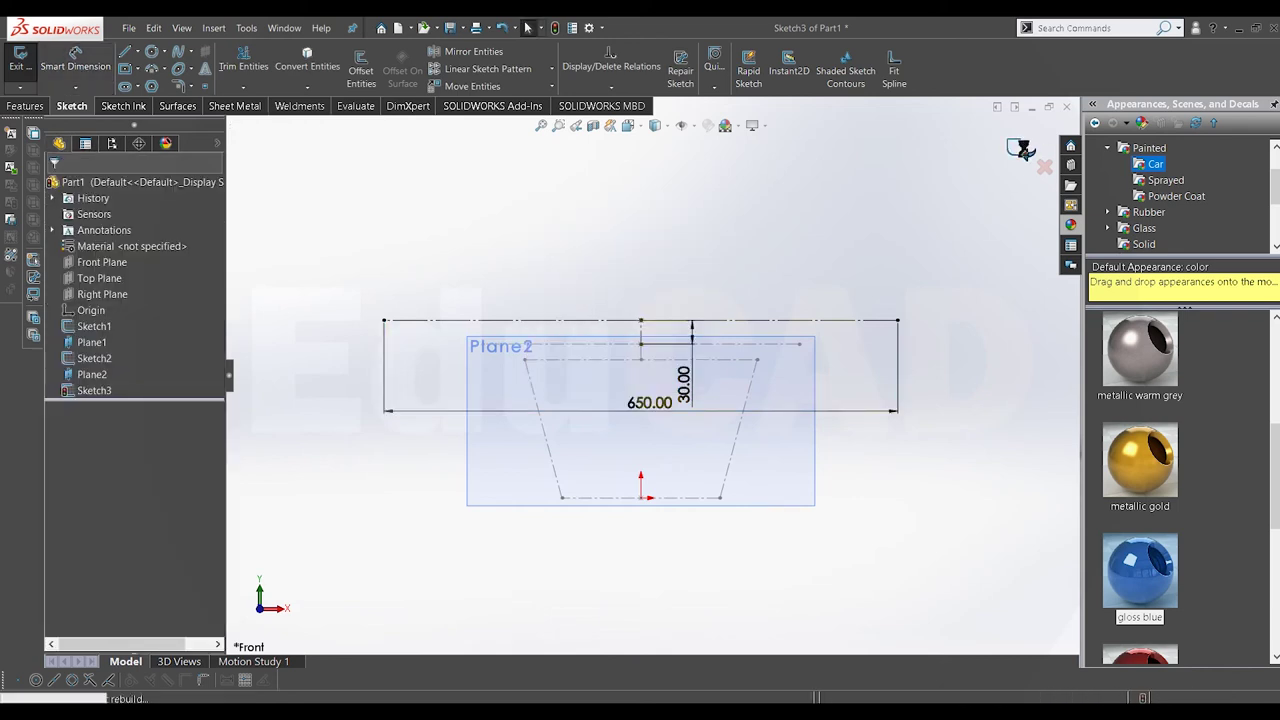
left_click(1022, 148)
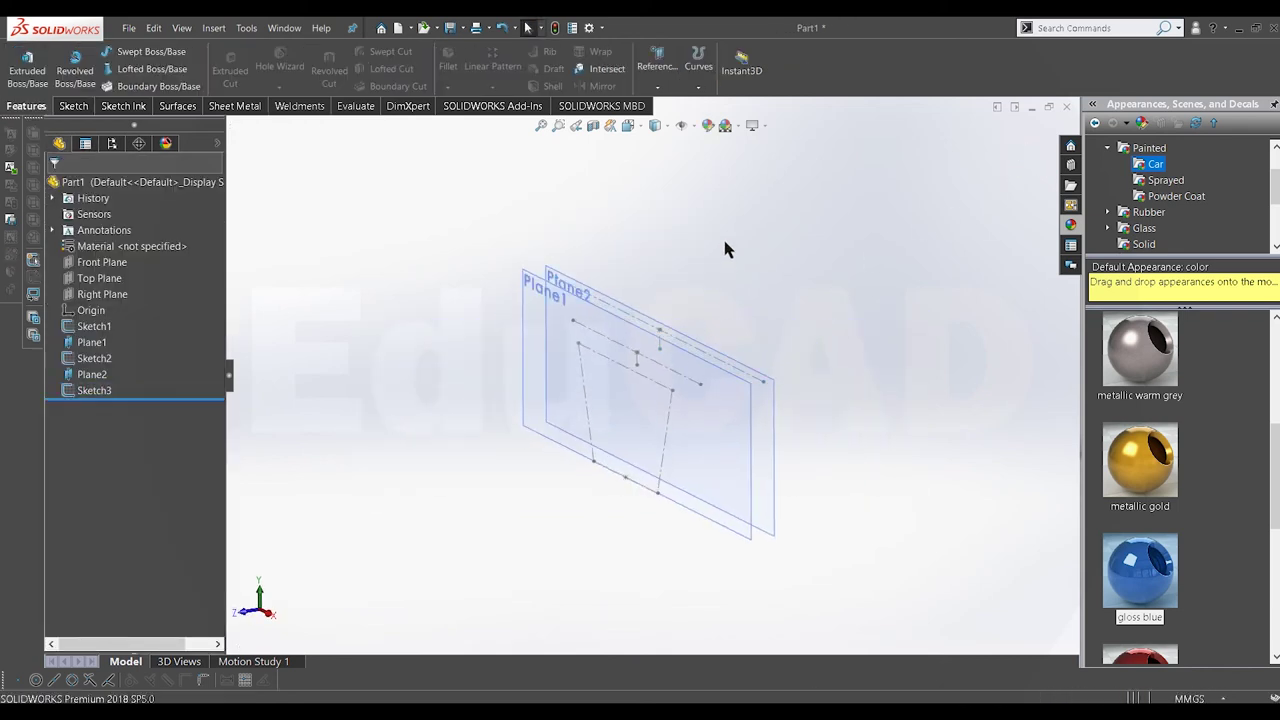
Step: Hide the reference planes and start a new 3D sketch
left_click(679, 126)
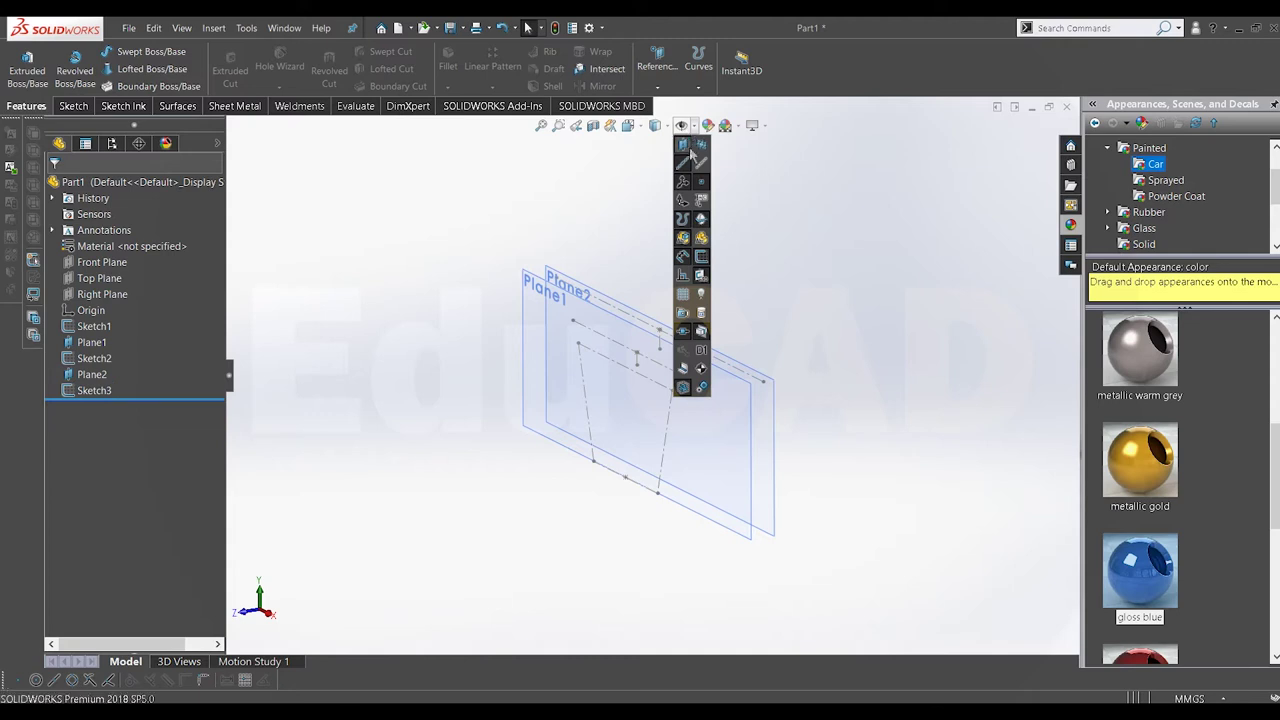
left_click(695, 150)
mouse_move(684, 460)
middle_mouse_down()
mouse_move(606, 448)
mouse_move(678, 441)
middle_mouse_up()
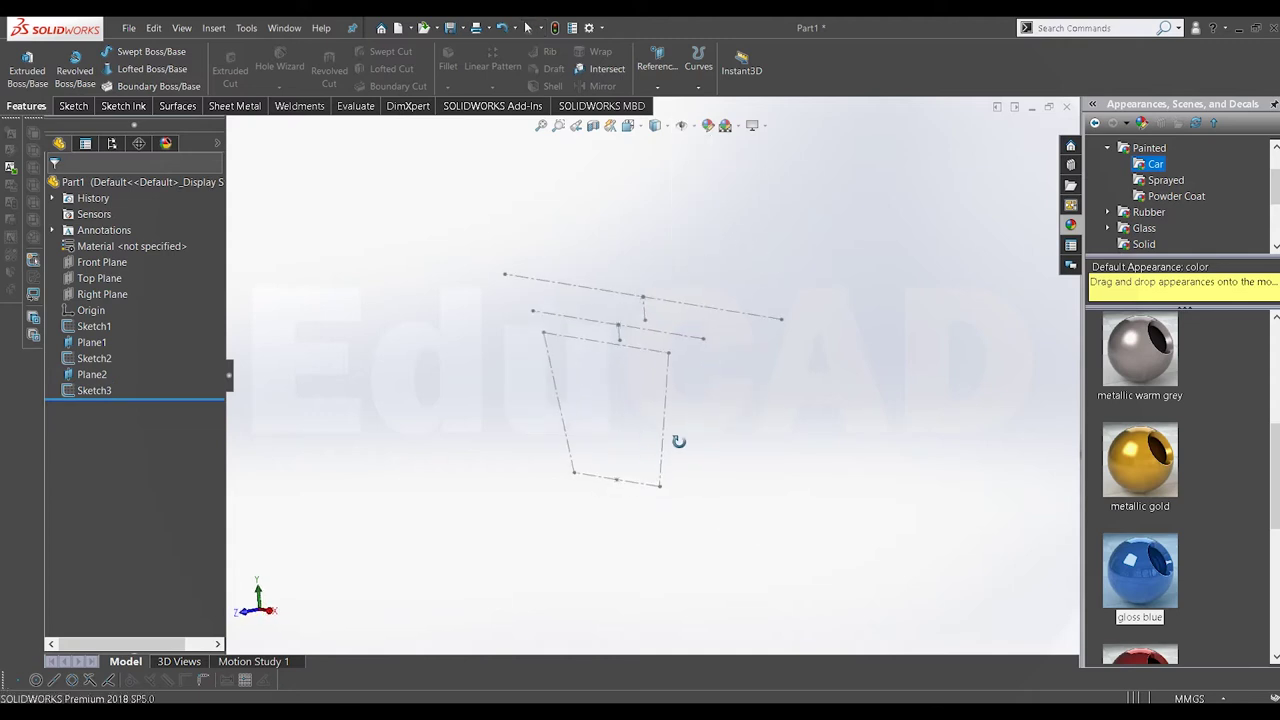
left_click(79, 108)
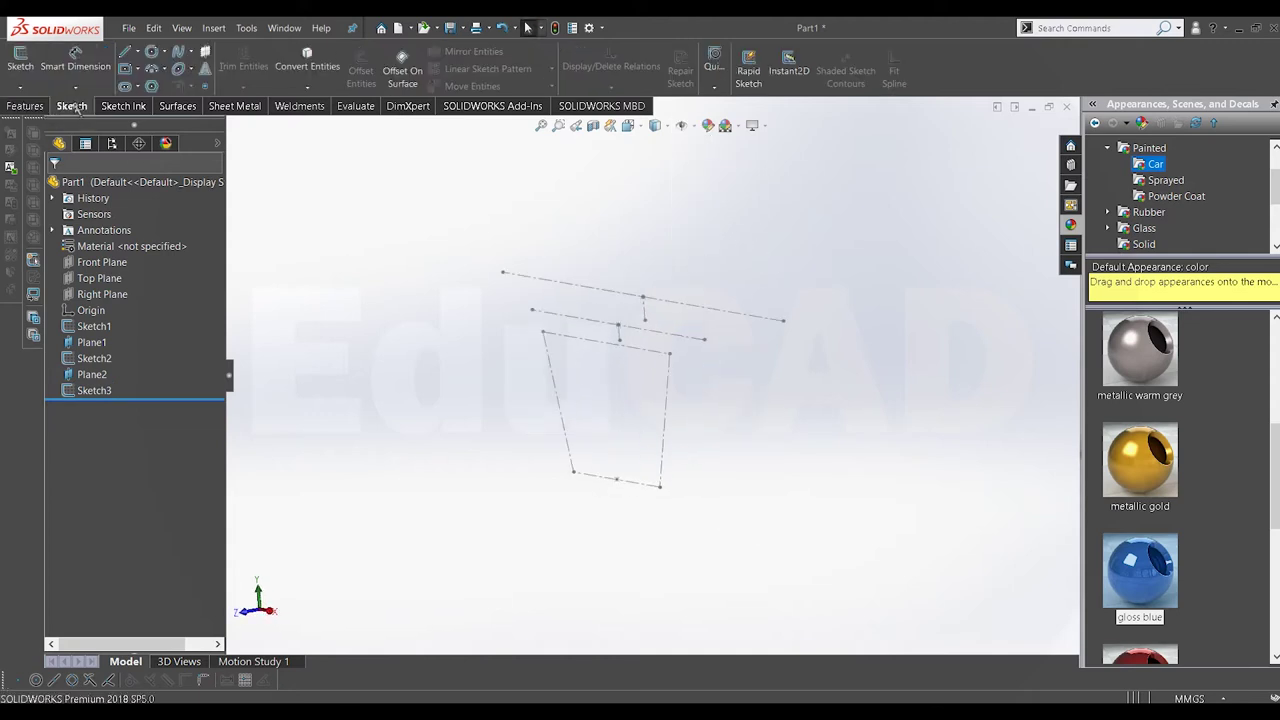
left_click(20, 87)
left_click(40, 122)
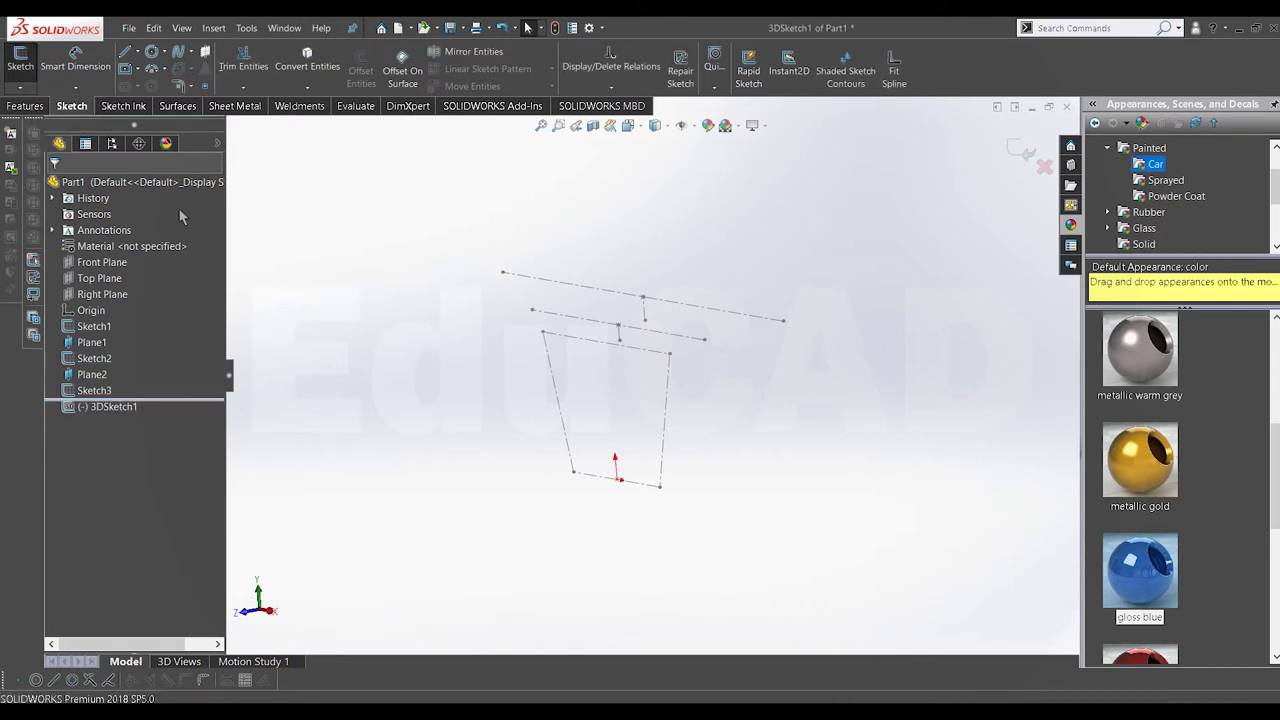
Step: Draw the right side of the path: up the trapezoid side, to the middle construction line, angled to the top line's right end
left_click(137, 52)
left_click(175, 97)
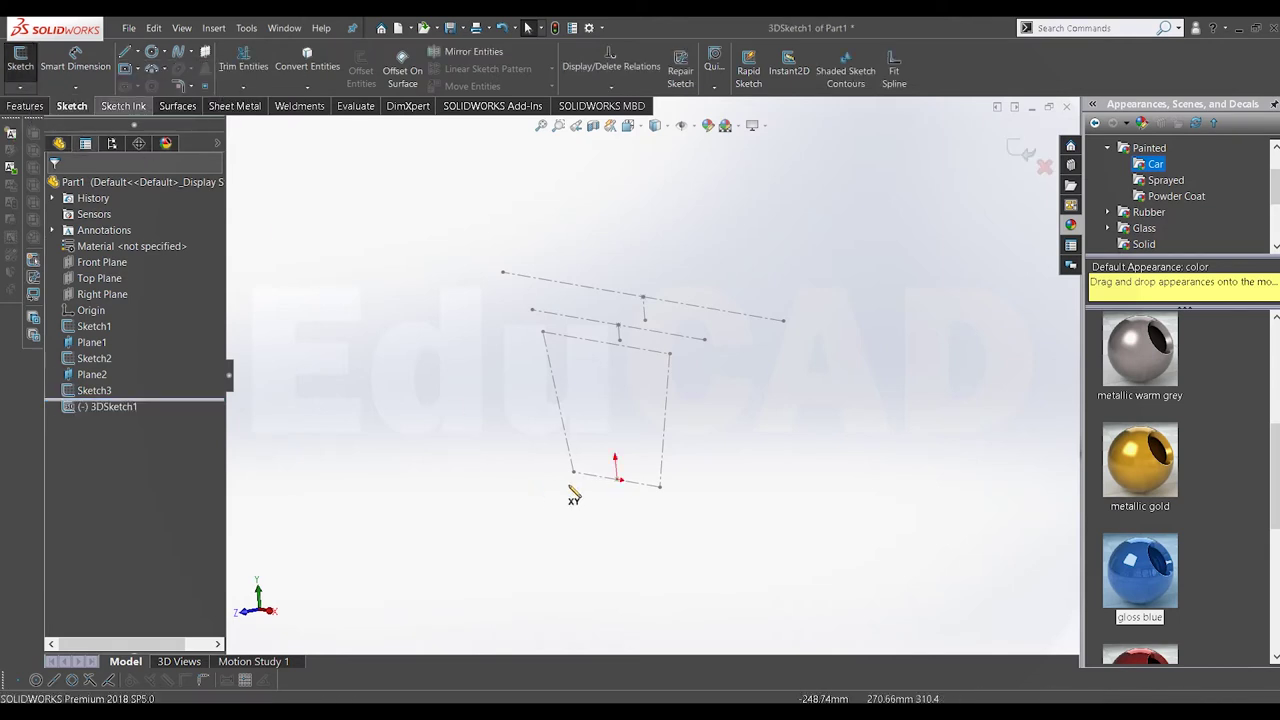
left_click(620, 483)
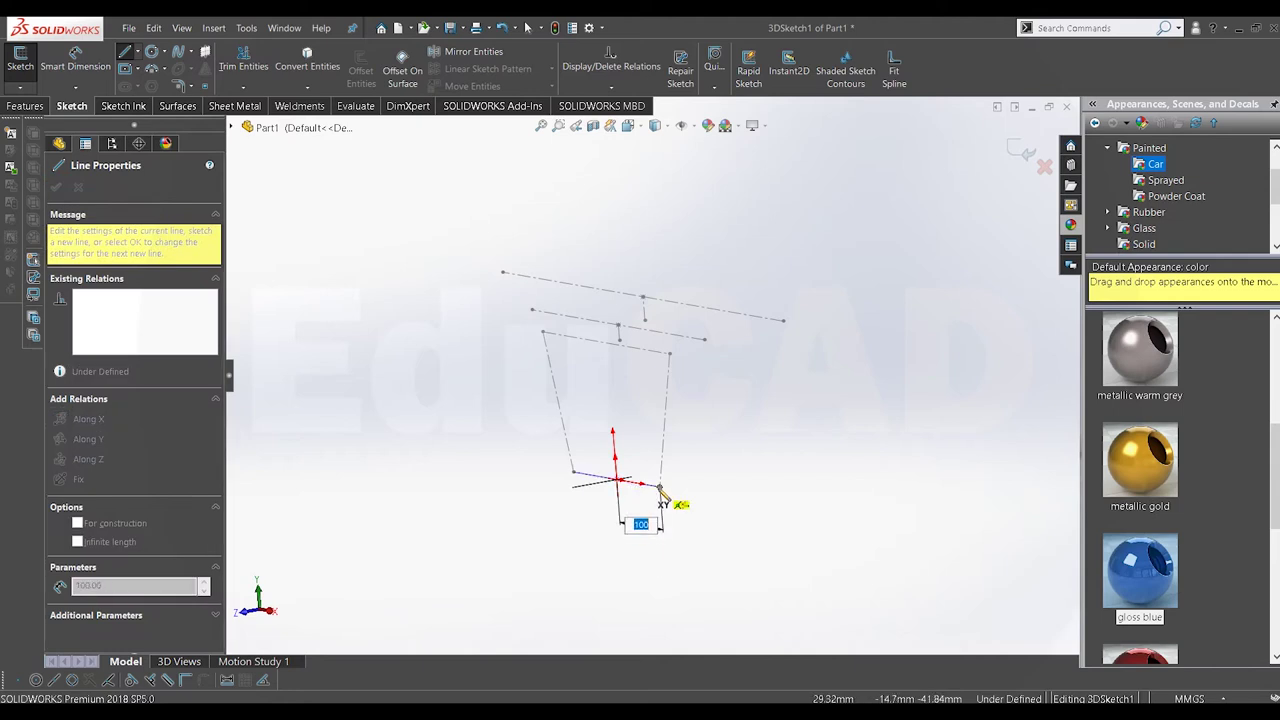
right_click(705, 440)
left_click(712, 440)
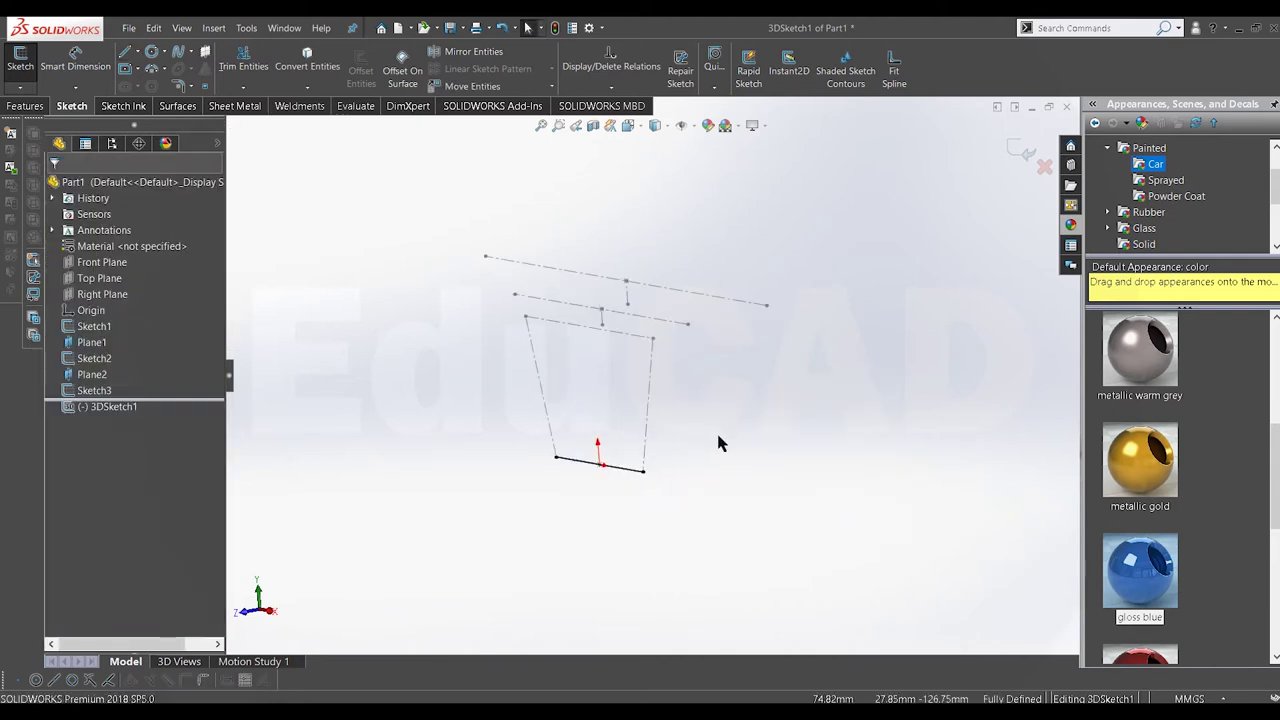
key("l")
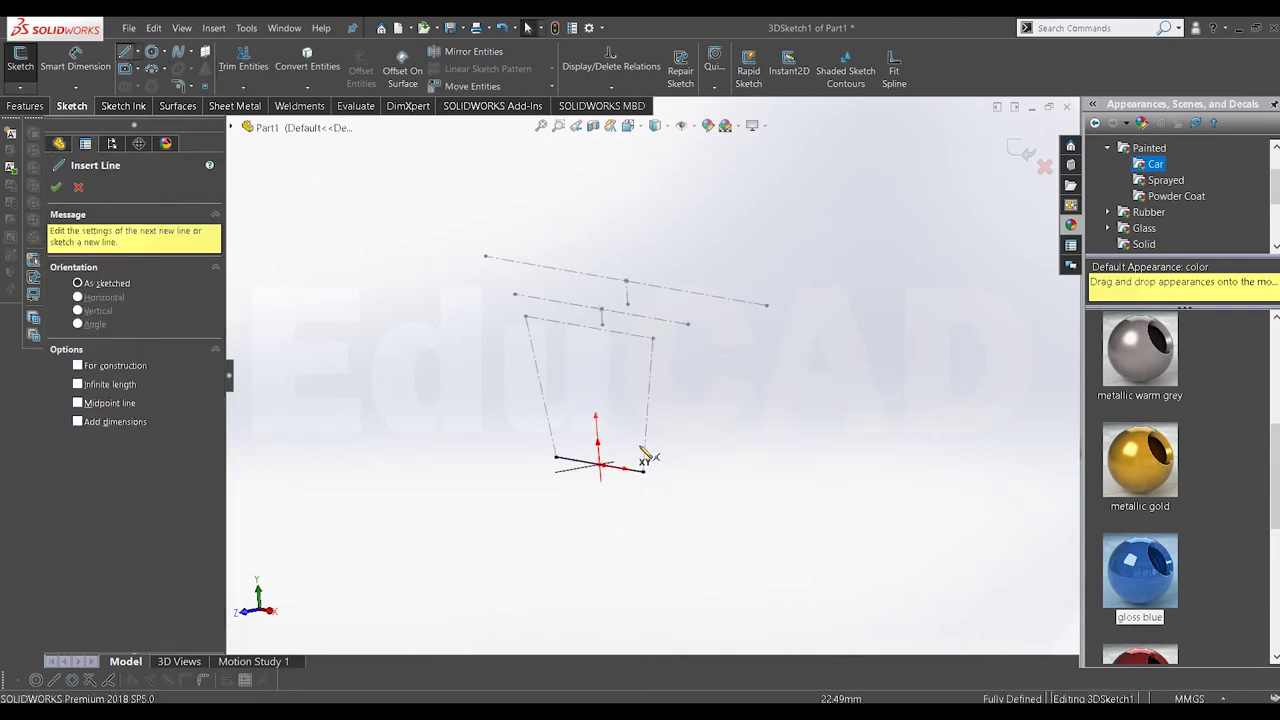
left_click(643, 475)
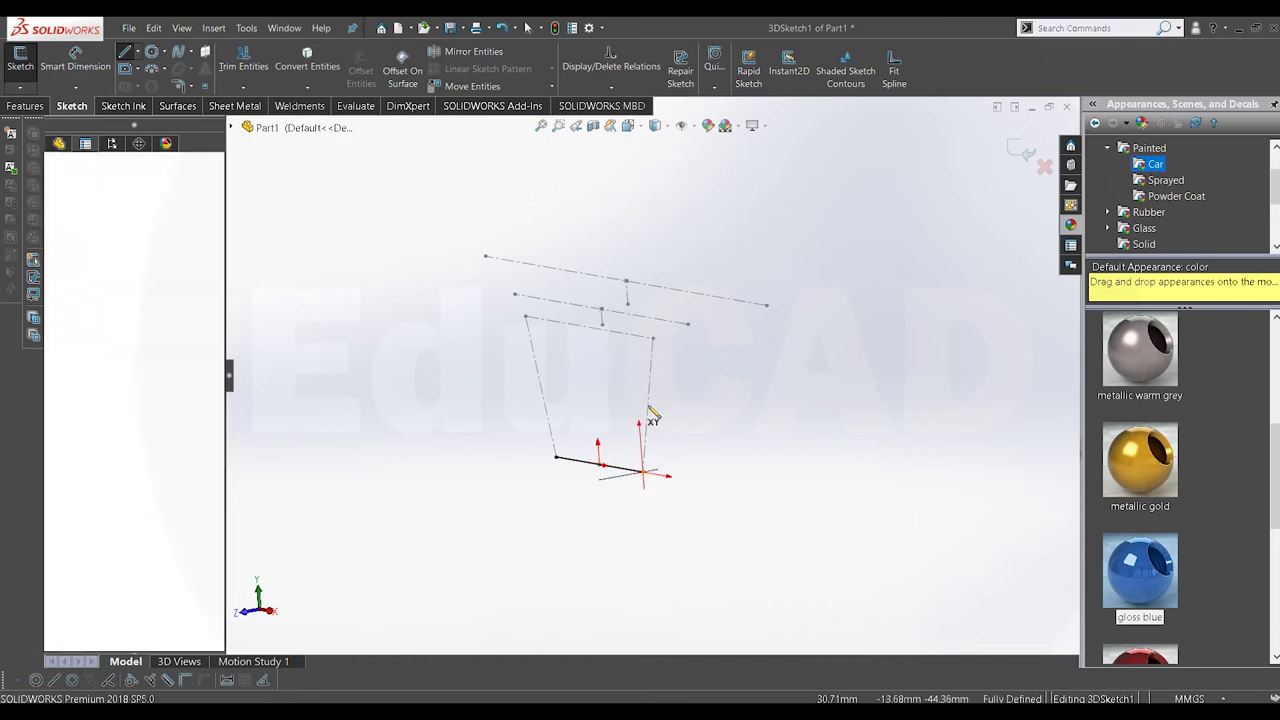
left_click(653, 341)
left_click(688, 327)
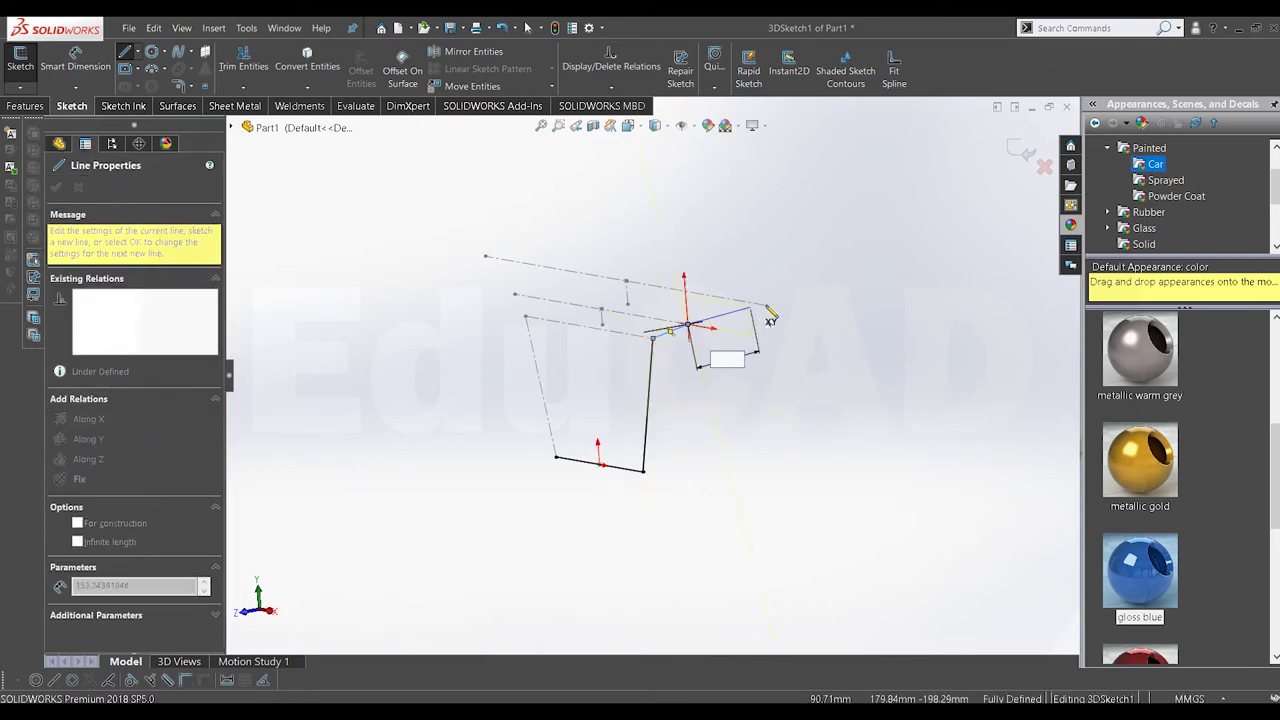
left_click(771, 313)
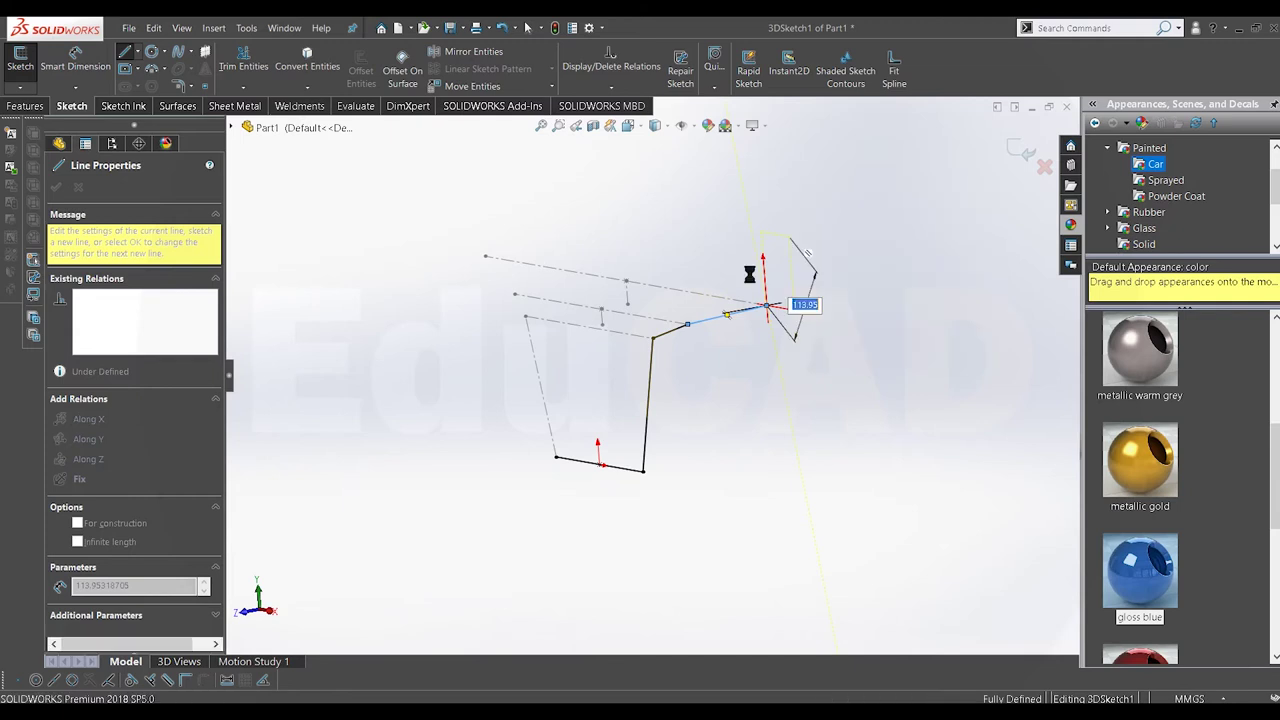
key("Escape")
Step: Draw the matching left side from the bottom-left corner, ending angled at the top line's left end
middle_click_drag(641, 349, 664, 349)
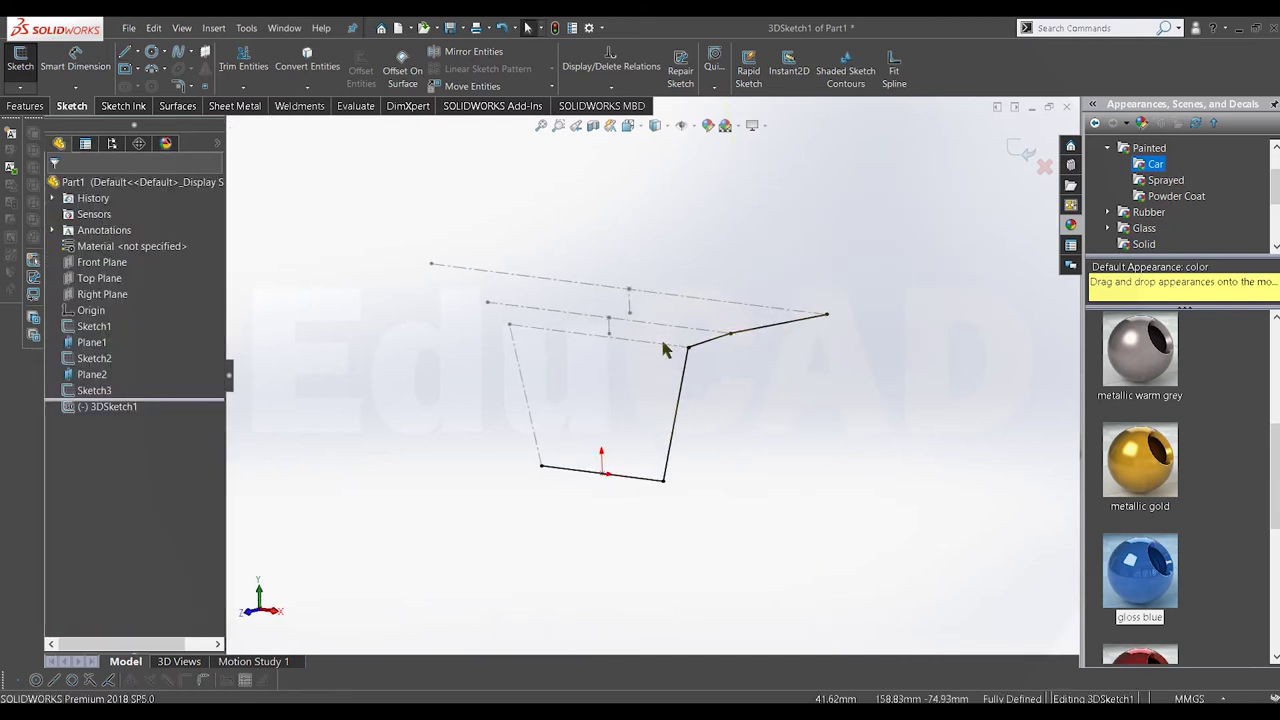
left_click(125, 55)
left_click(541, 467)
left_click(510, 327)
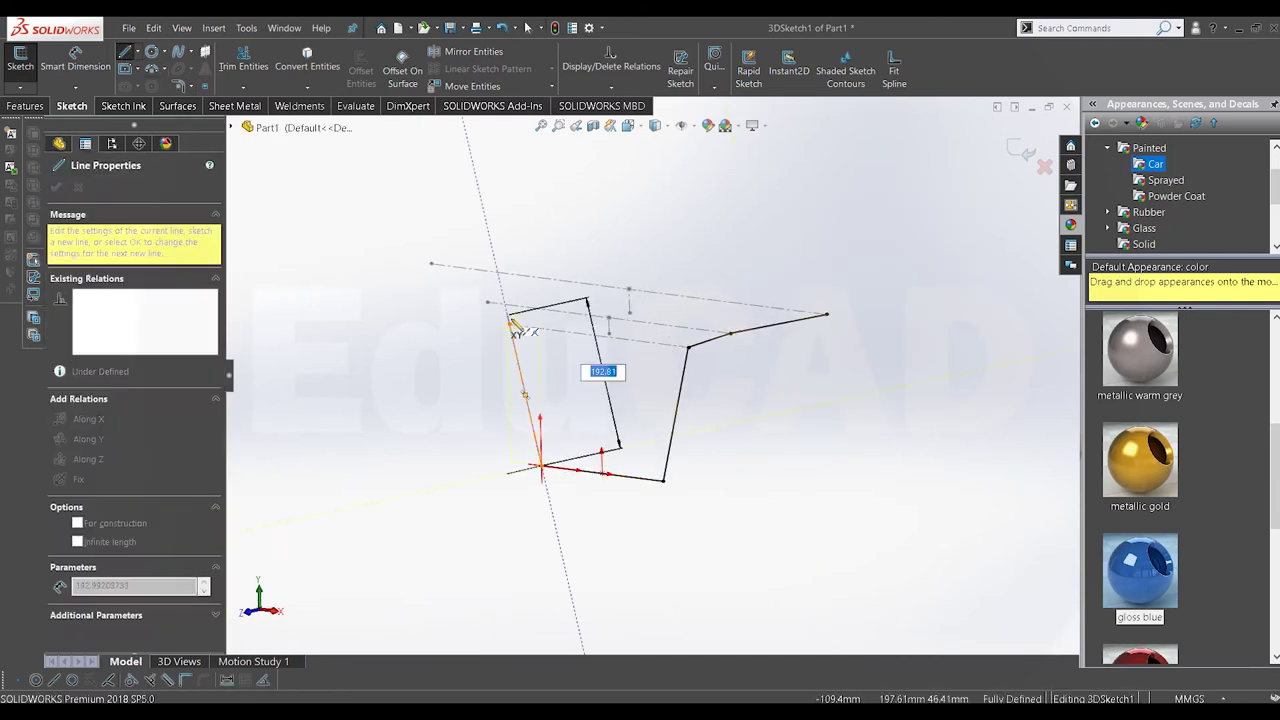
left_click(488, 301)
left_click(430, 263)
right_click(371, 200)
left_click(414, 208)
mouse_move(616, 350)
middle_mouse_down()
mouse_move(666, 289)
mouse_move(641, 378)
middle_mouse_up()
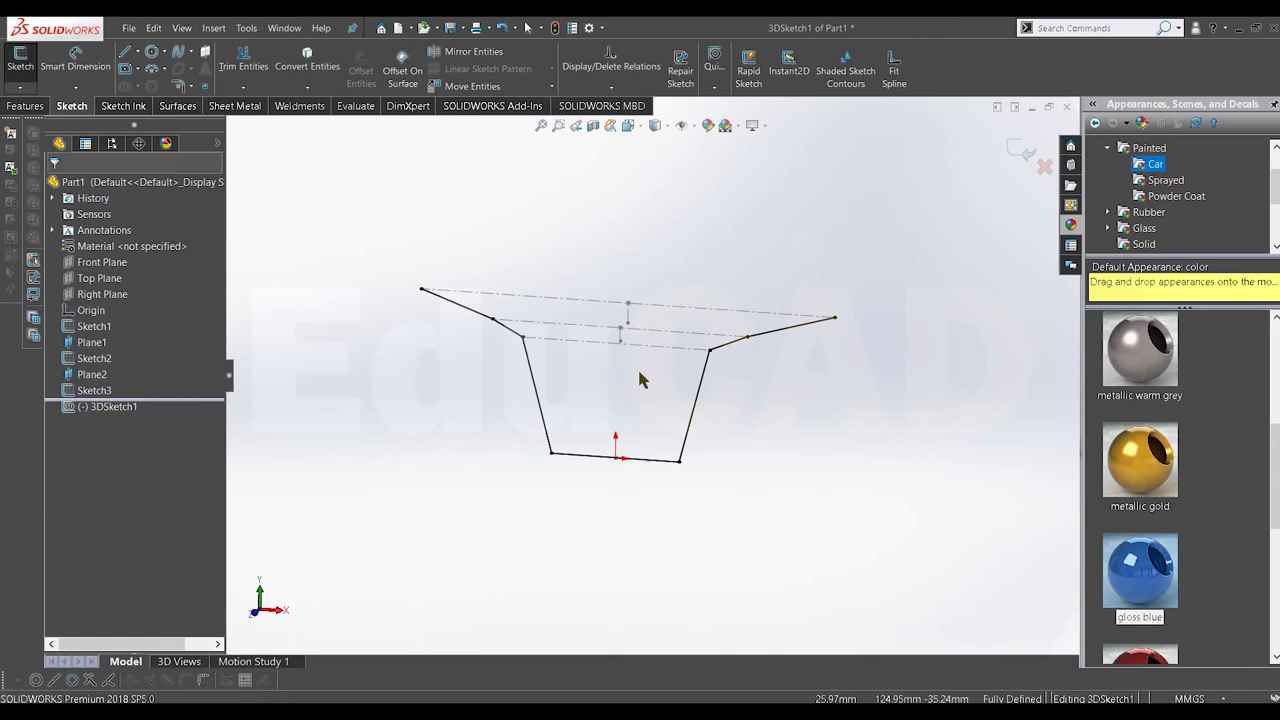
Step: Fillet all six path corners at 75 mm, accepting the relation-removal warnings
left_click(180, 86)
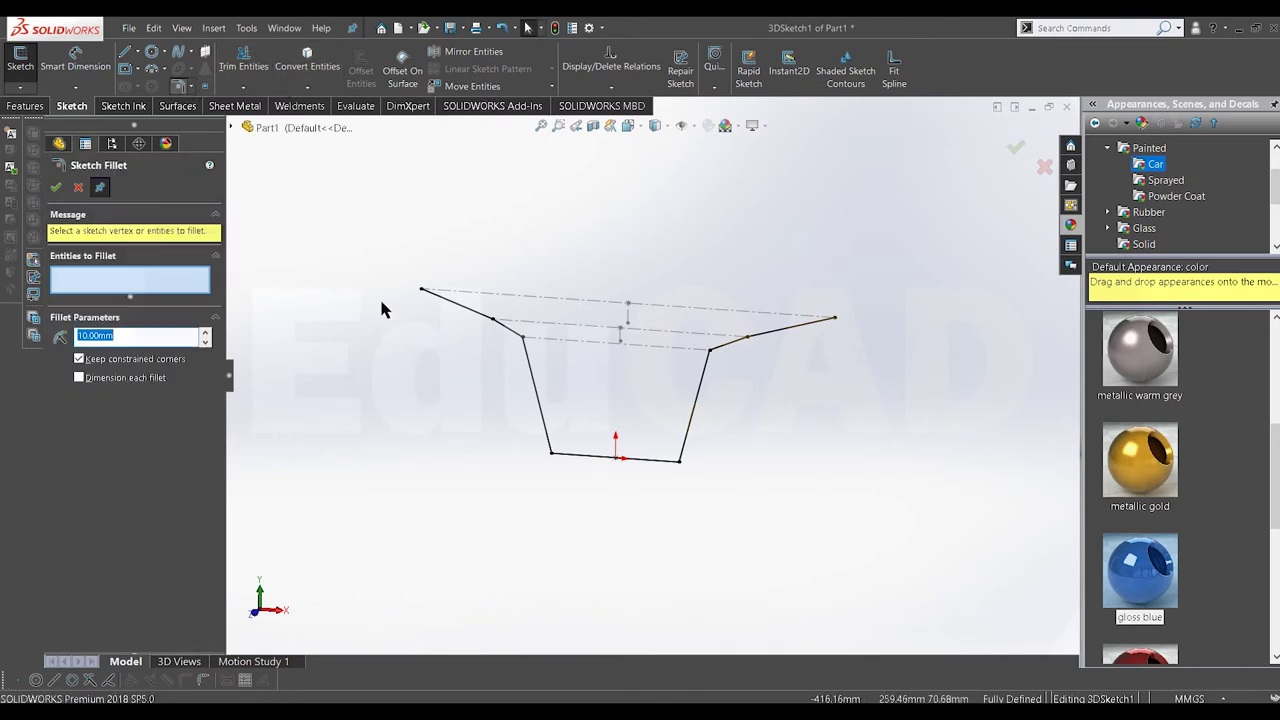
left_click(744, 339)
type("50")
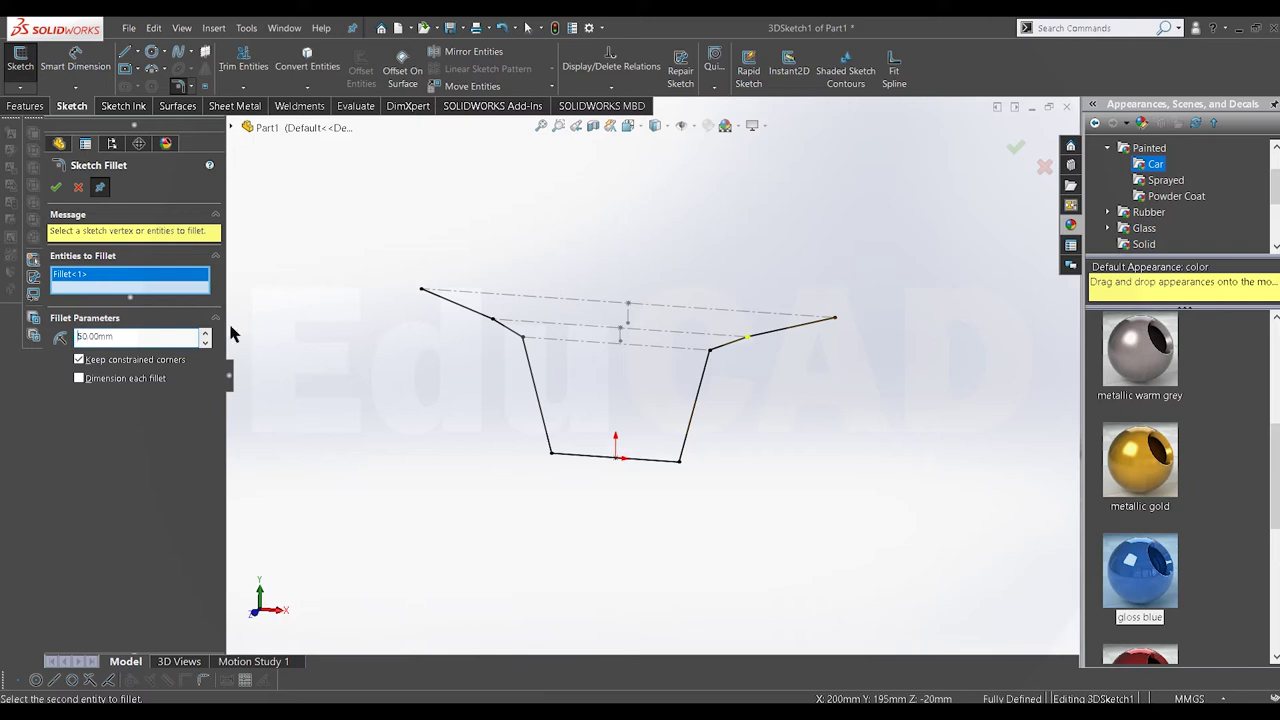
scroll(520, 330, "down", 3)
left_click(550, 352)
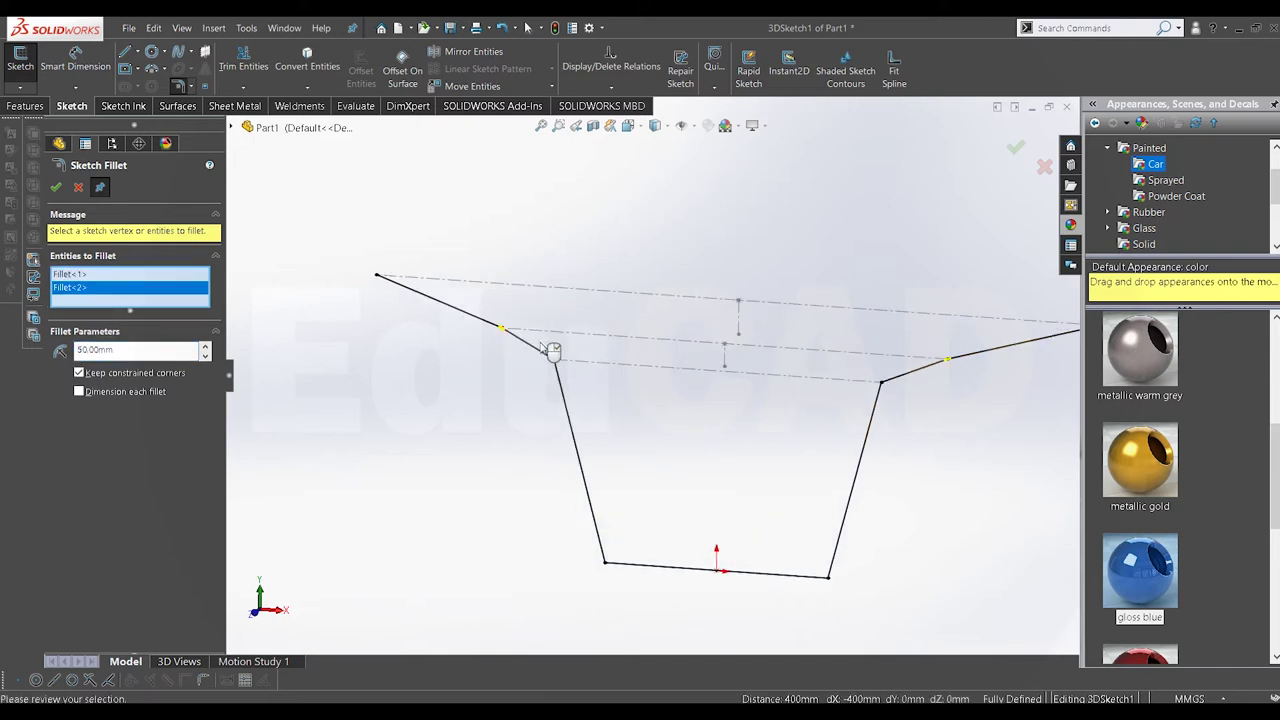
left_click(557, 366)
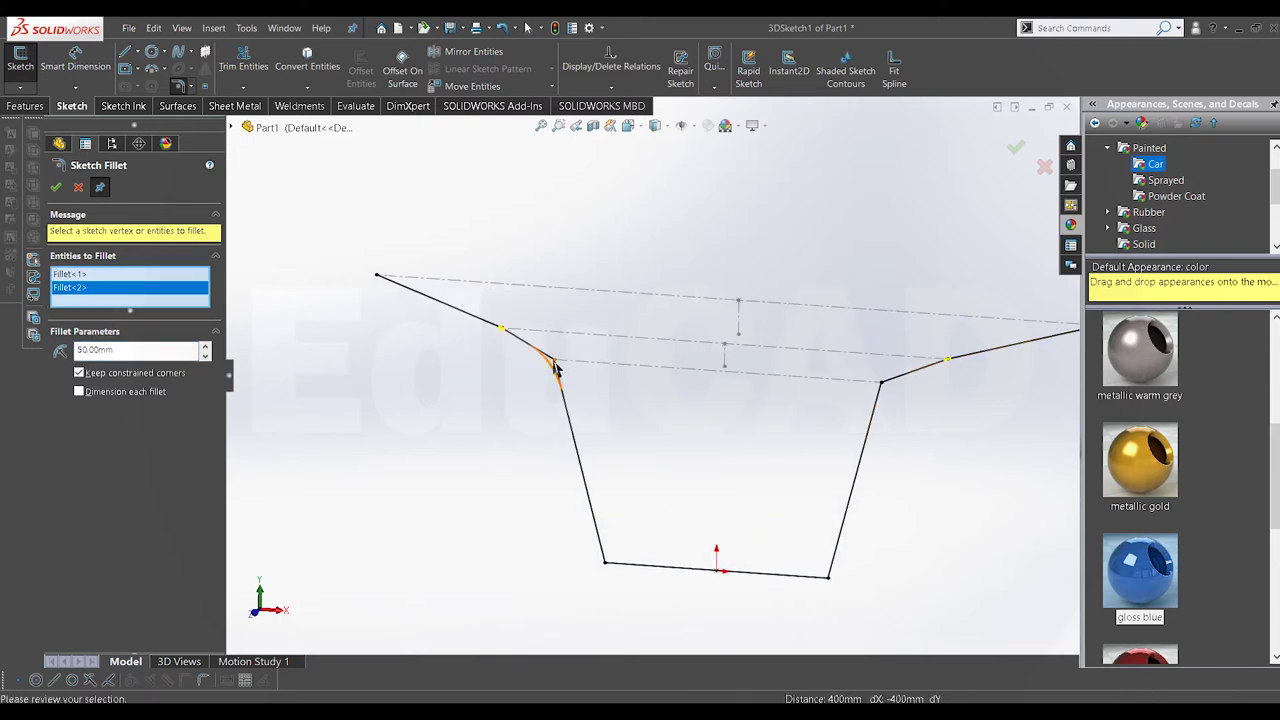
left_click(881, 388)
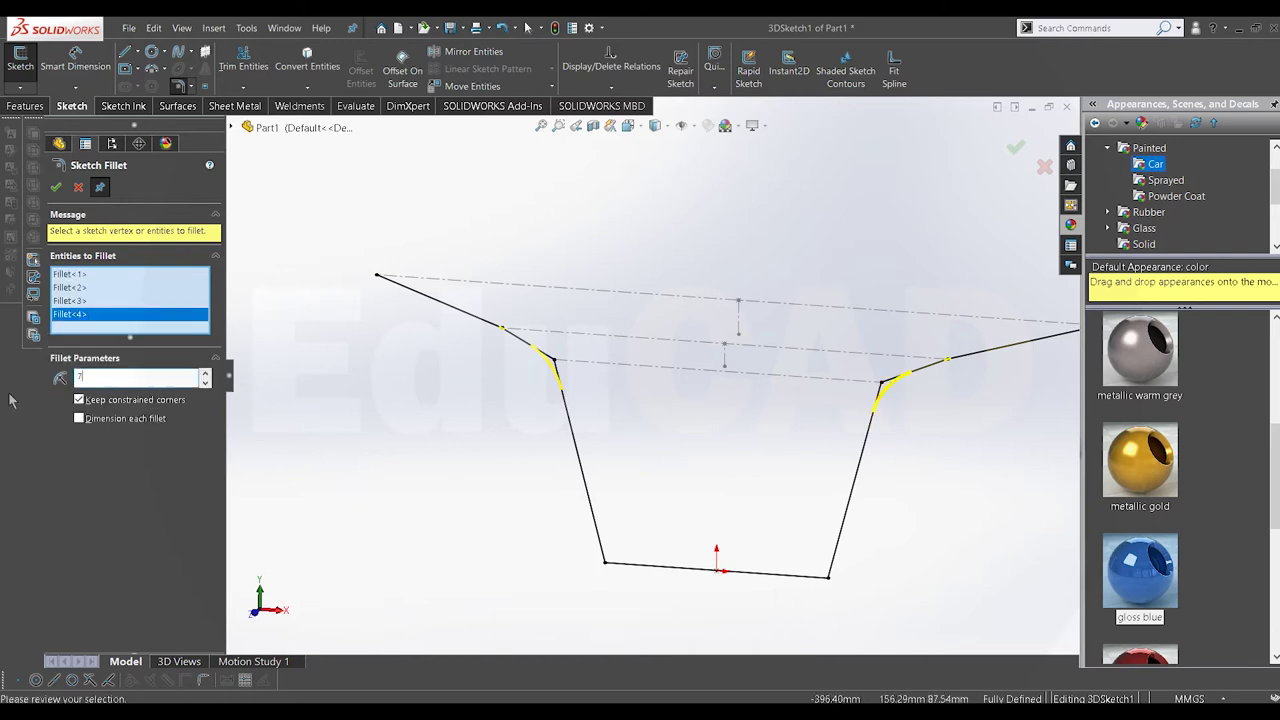
scroll(691, 451, "up", 1)
scroll(826, 470, "up", 2)
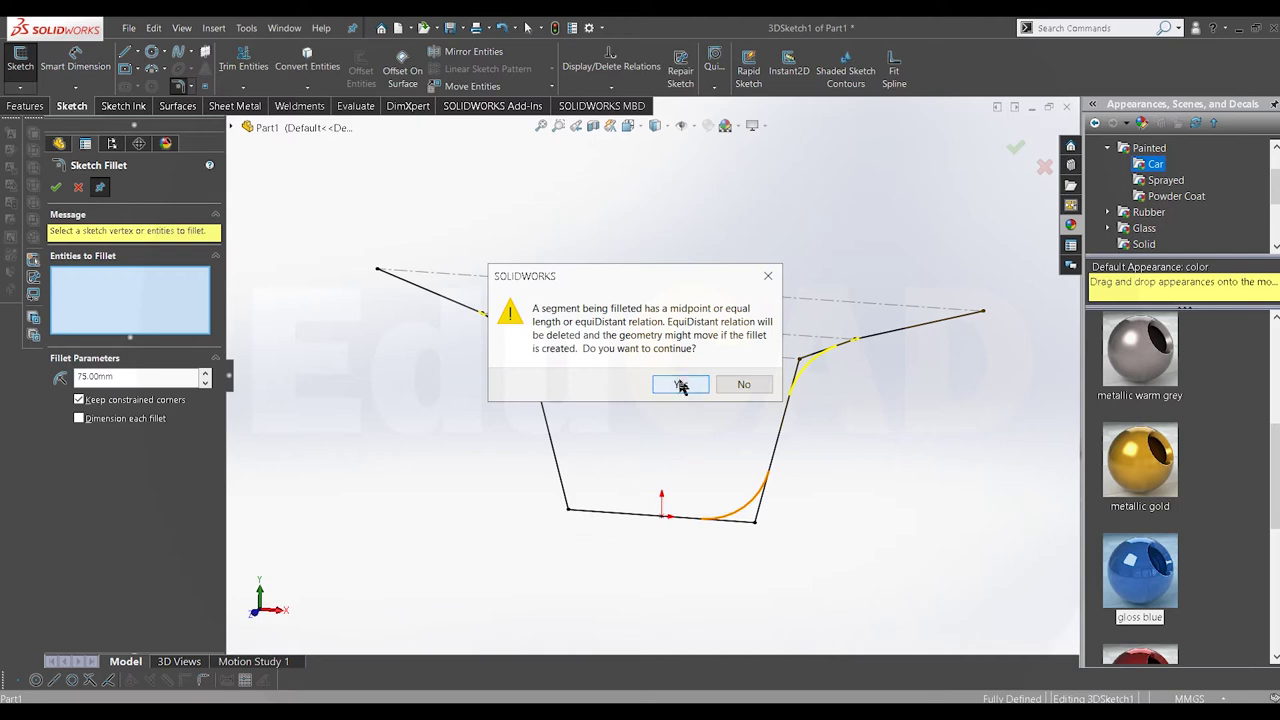
left_click(680, 385)
left_click(567, 513)
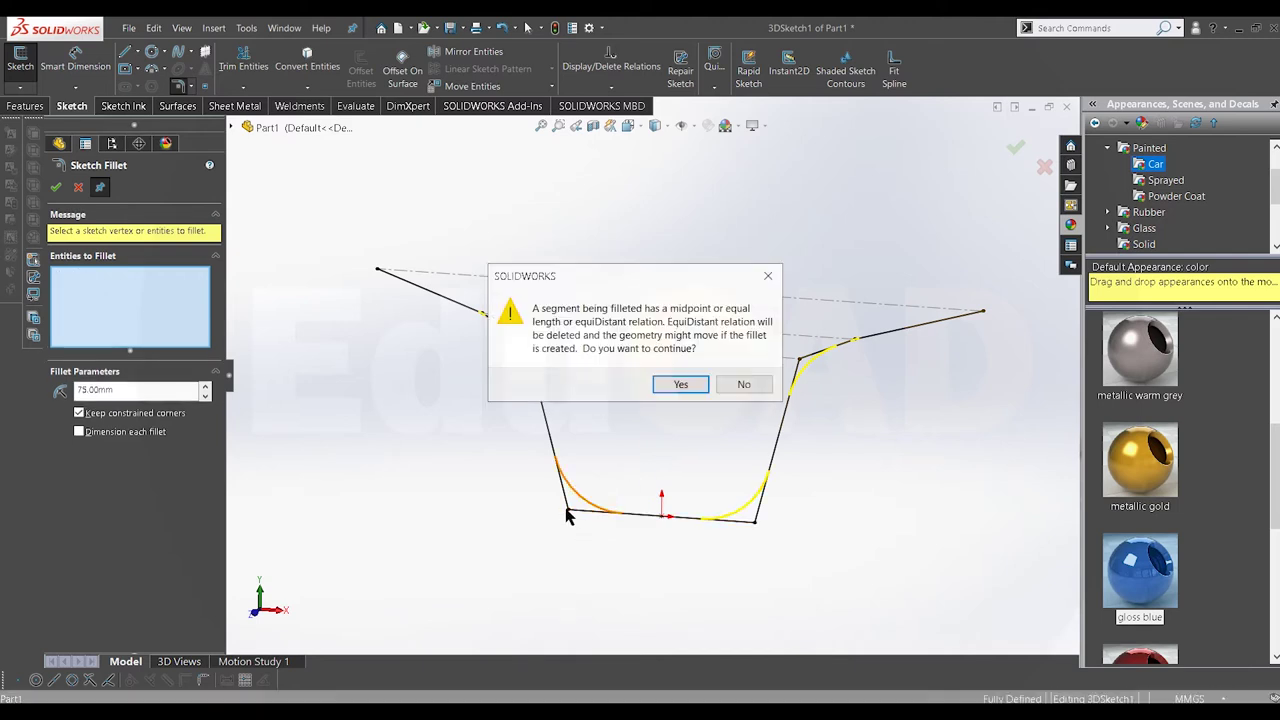
left_click(680, 385)
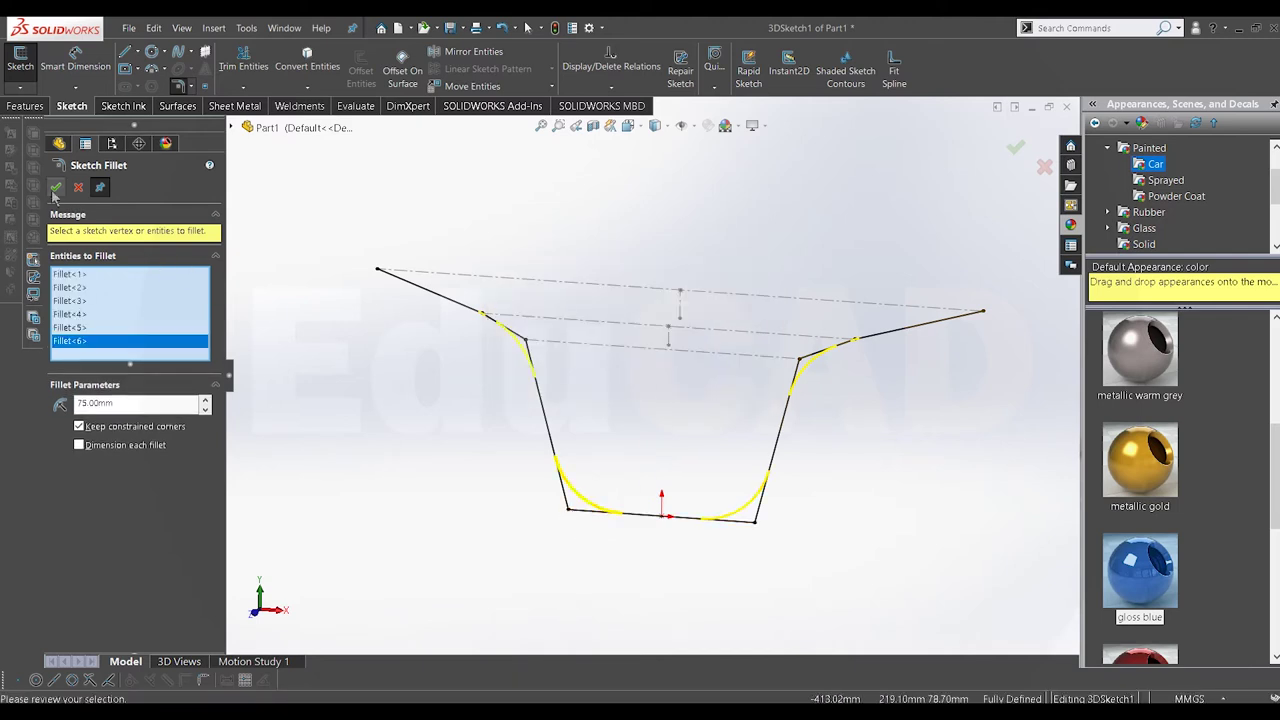
key("Return")
Step: Start a crossbar line at the left upper bend of the path
middle_click_drag(531, 371, 571, 371)
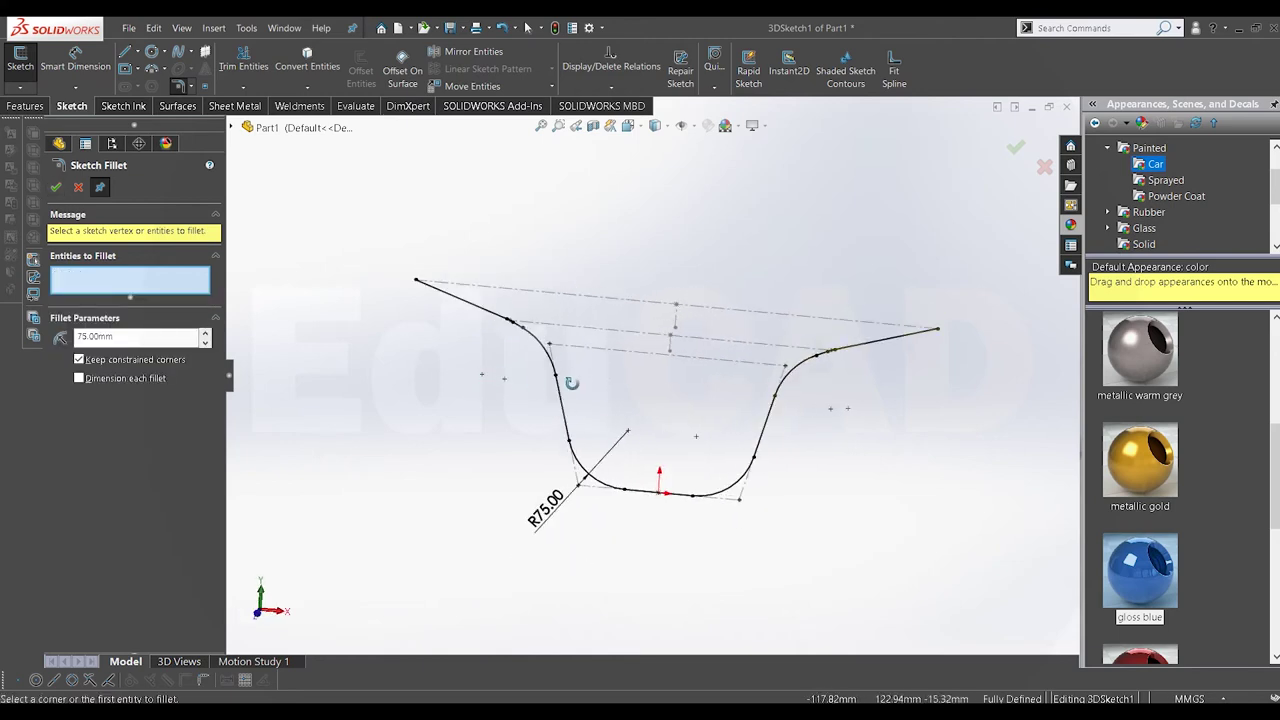
scroll(575, 390, "down", 3)
scroll(628, 353, "up", 1)
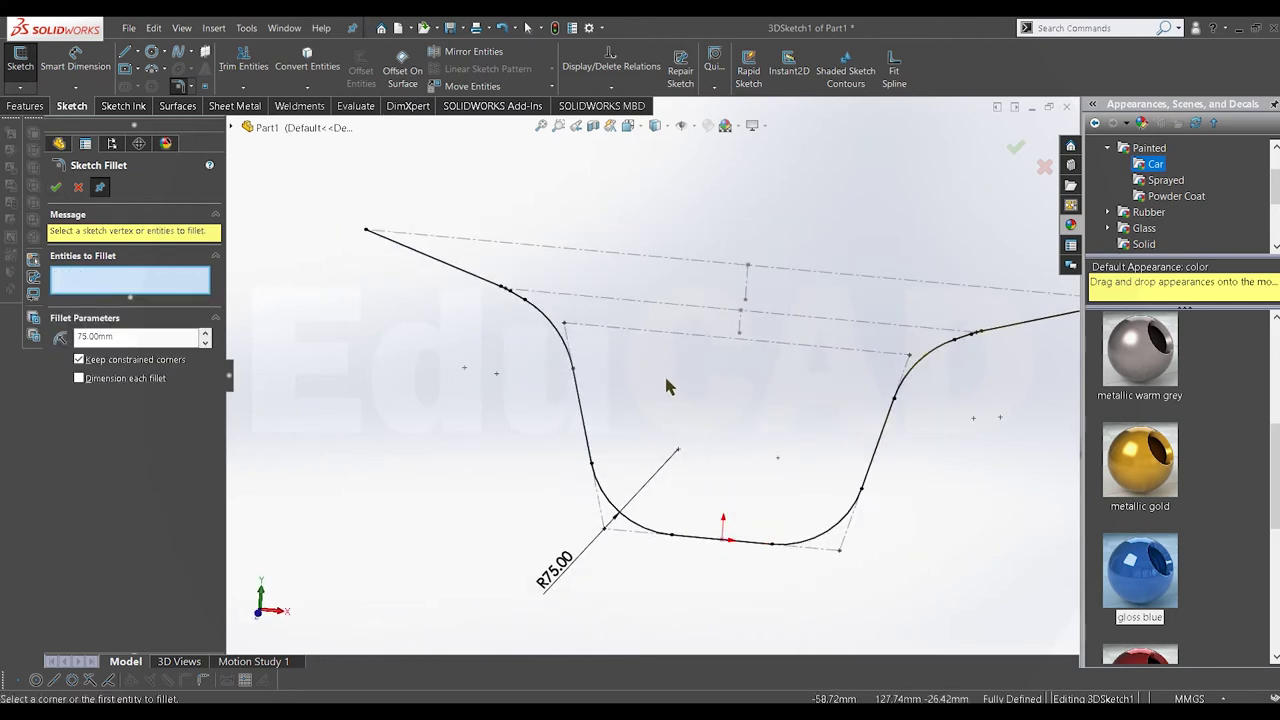
scroll(668, 383, "down", 1)
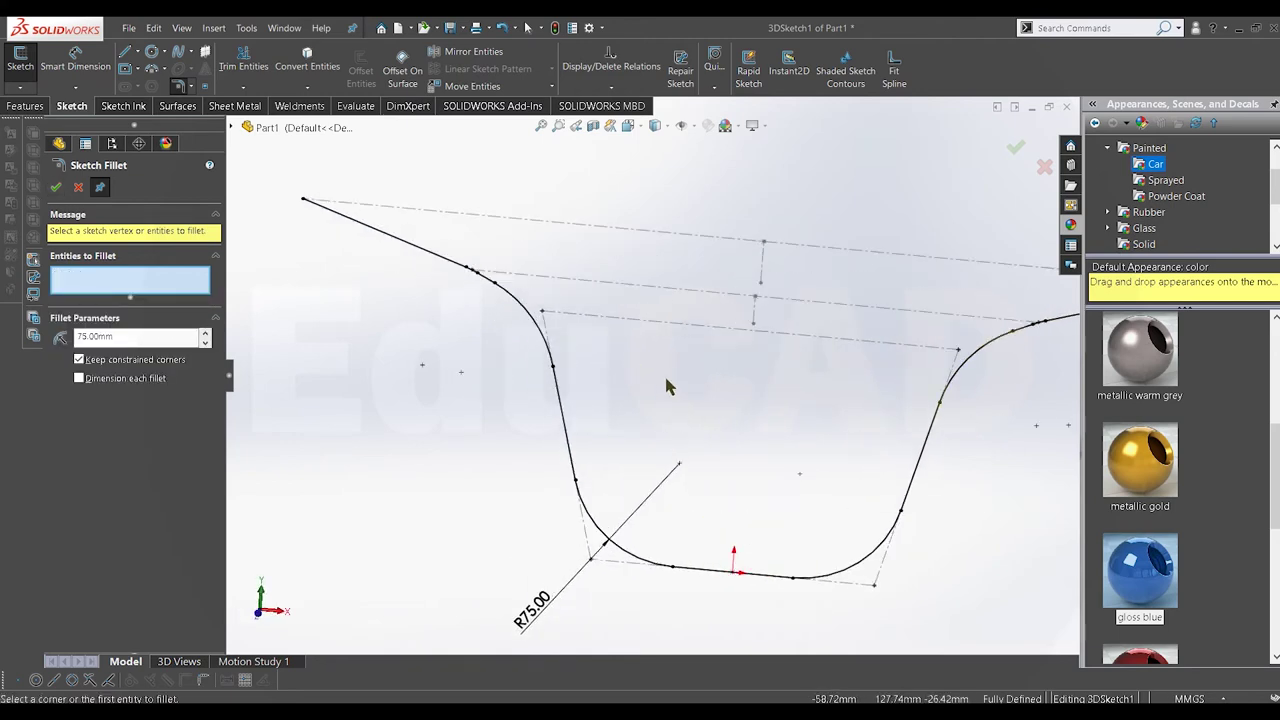
left_click(126, 52)
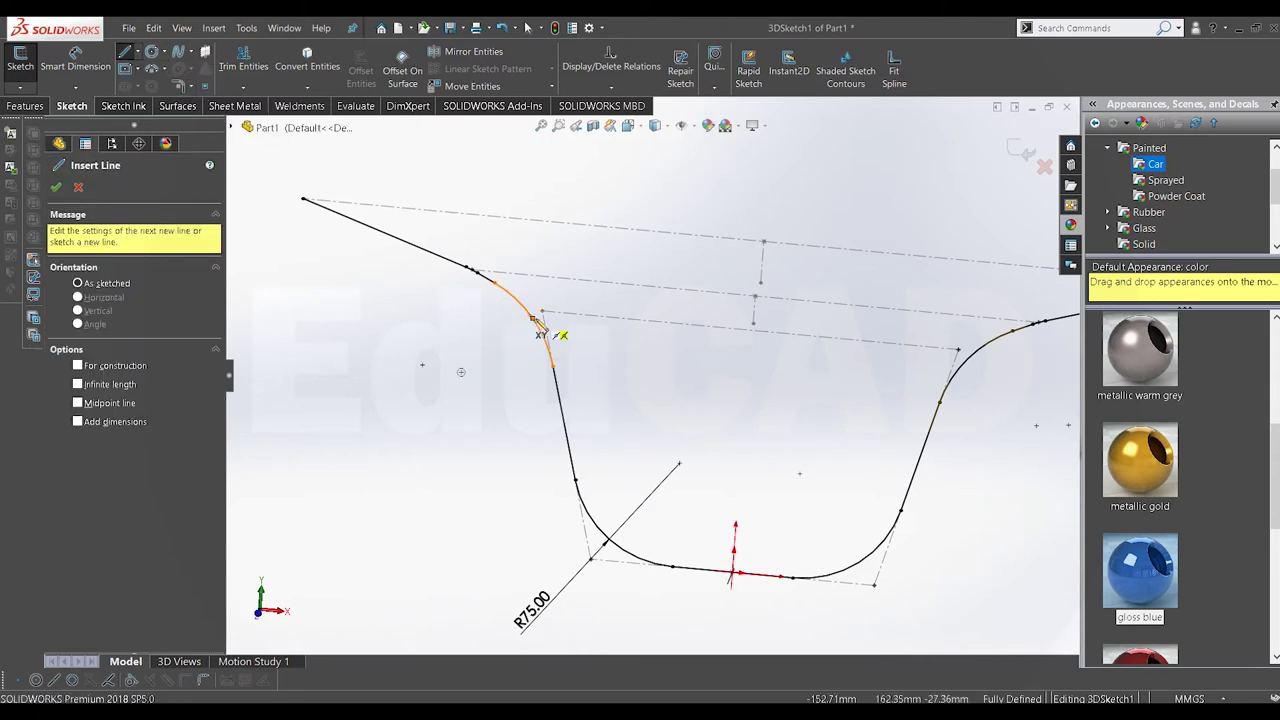
left_click(537, 318)
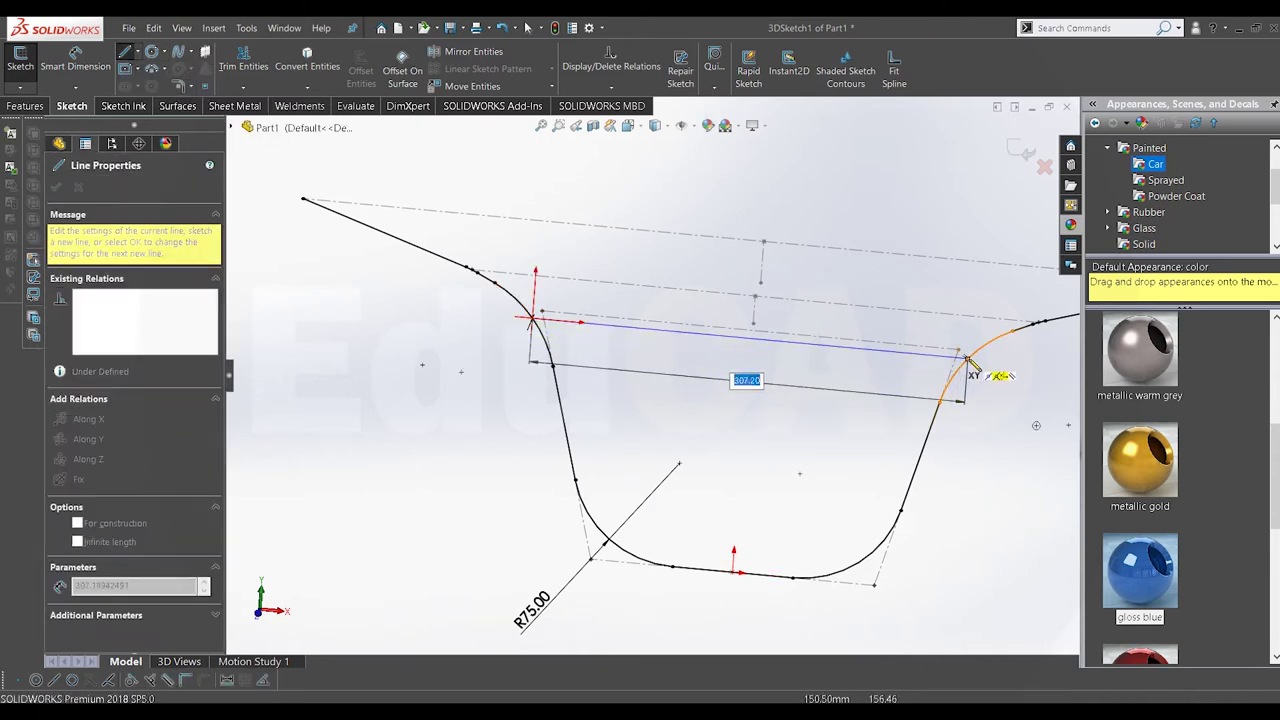
Step: Finish the crossbar line at the right upper bend
left_click(967, 357)
right_click(952, 240)
left_click(985, 263)
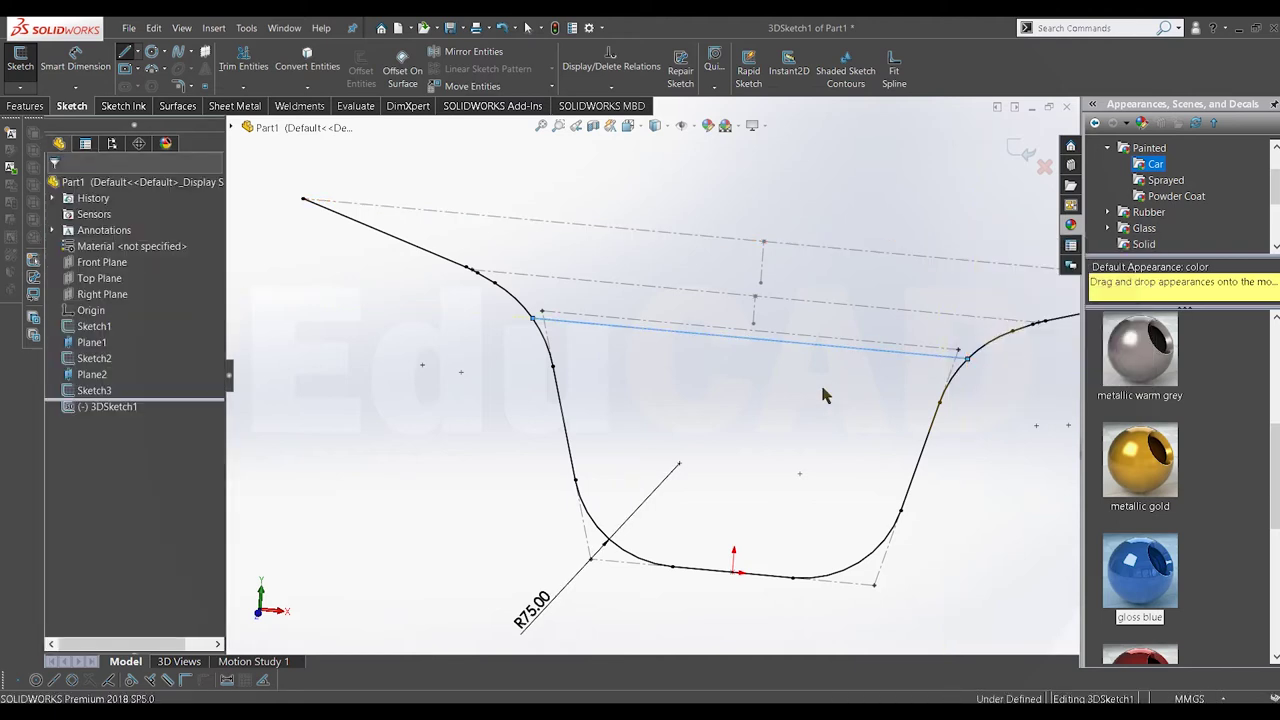
Step: Create Plane3 through the path's end point, perpendicular to the end line
middle_click_drag(824, 395, 923, 330)
left_click(932, 321)
left_click(881, 336)
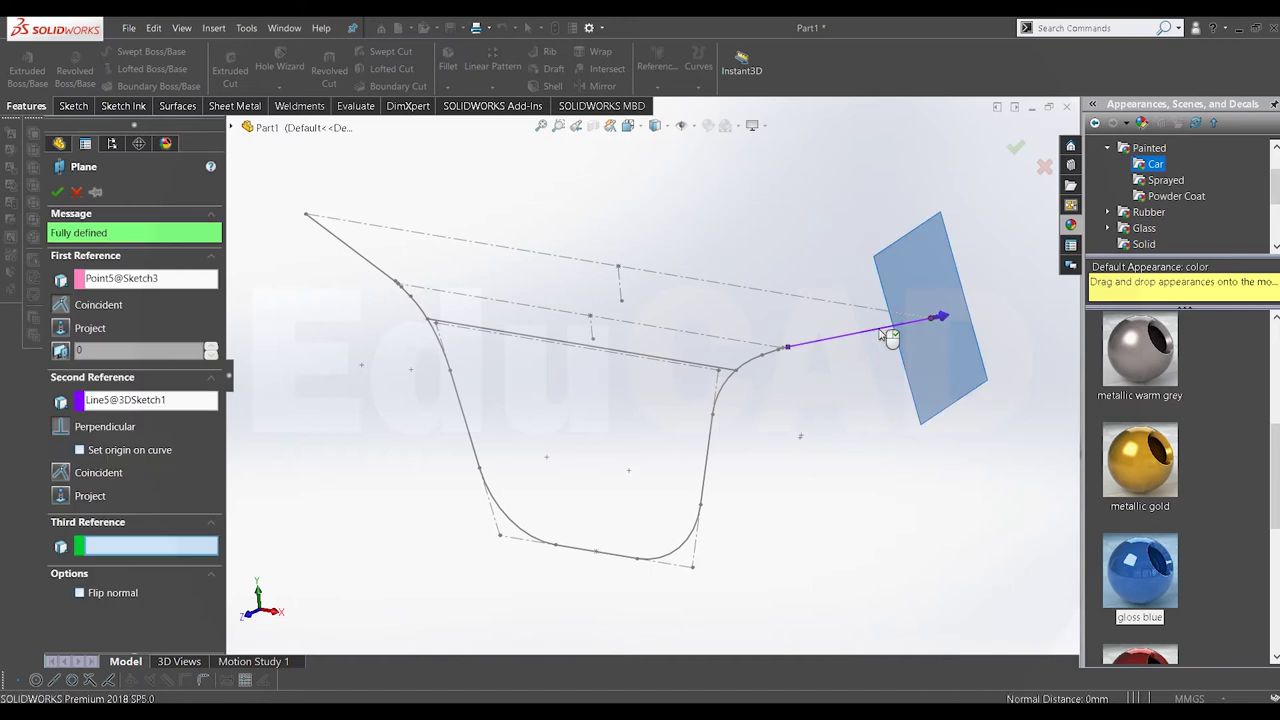
left_click(60, 192)
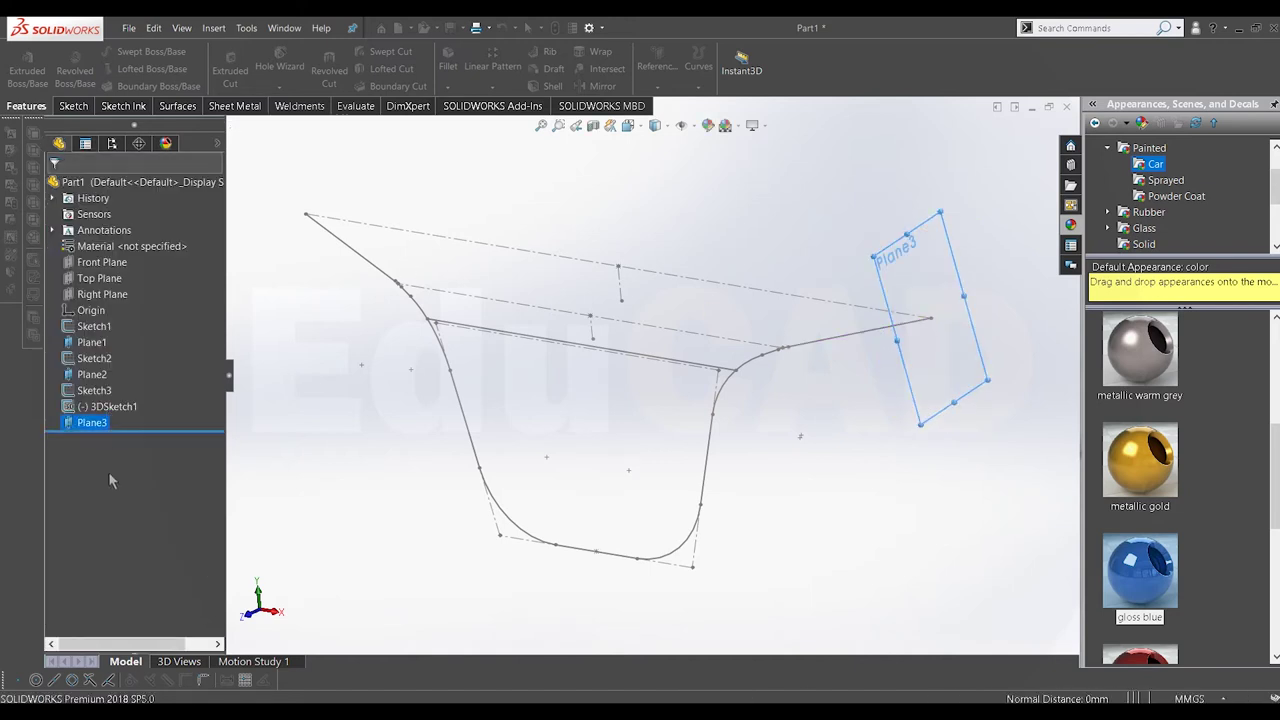
right_click(90, 424)
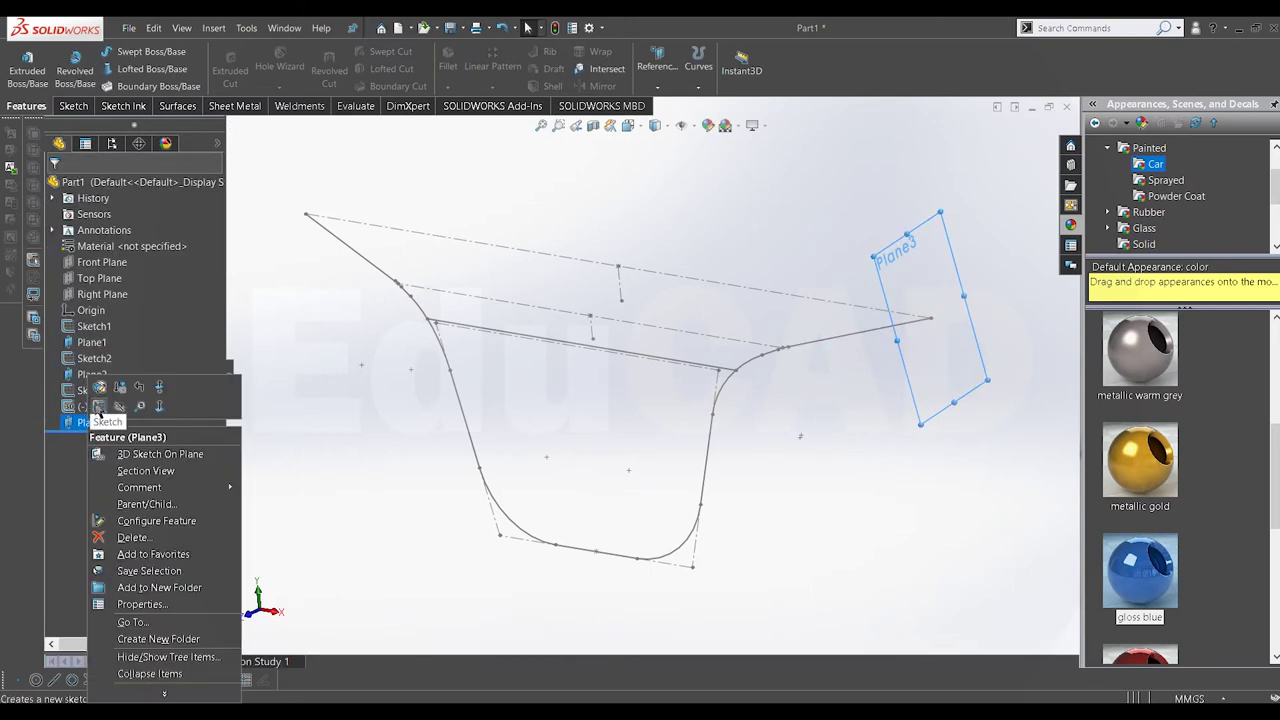
Step: On Plane3, draw a circle at the path end and dimension it to 25.40 mm diameter
left_click(98, 410)
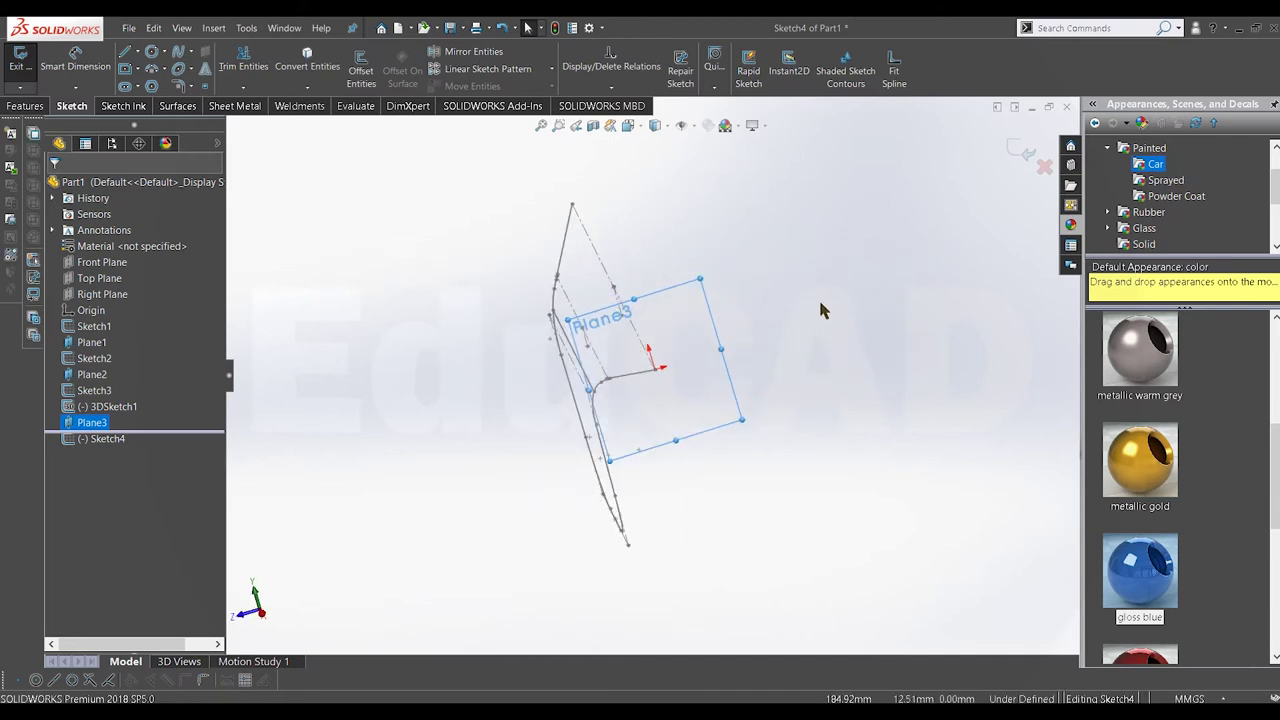
left_click(840, 318)
scroll(840, 318, "down", 2)
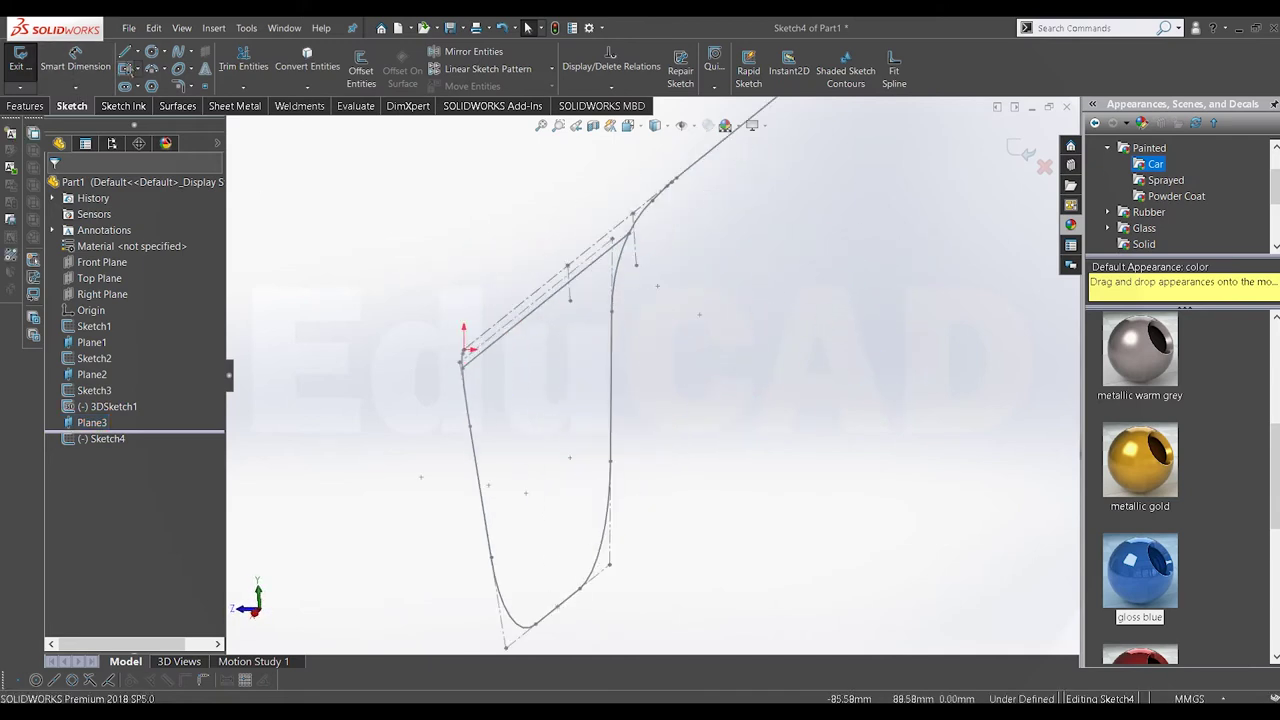
left_click(155, 53)
left_click(464, 350)
type("25.")
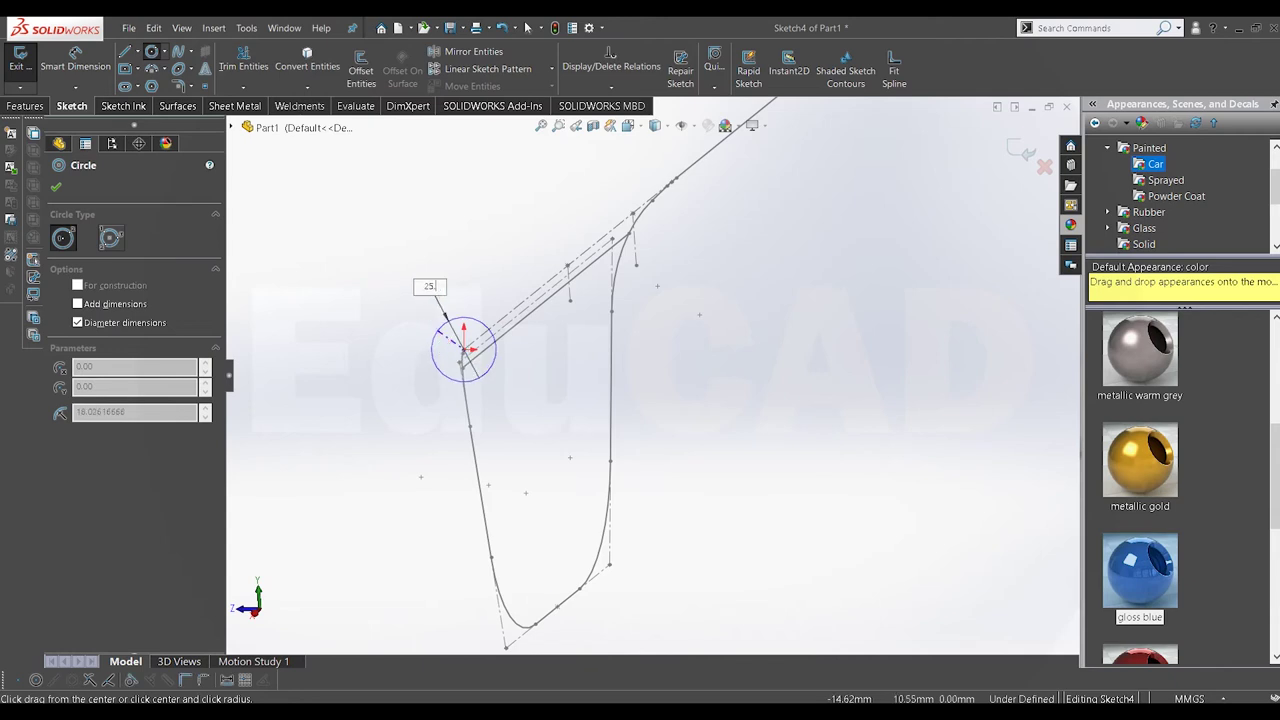
type("4")
key("Return")
right_click(400, 218)
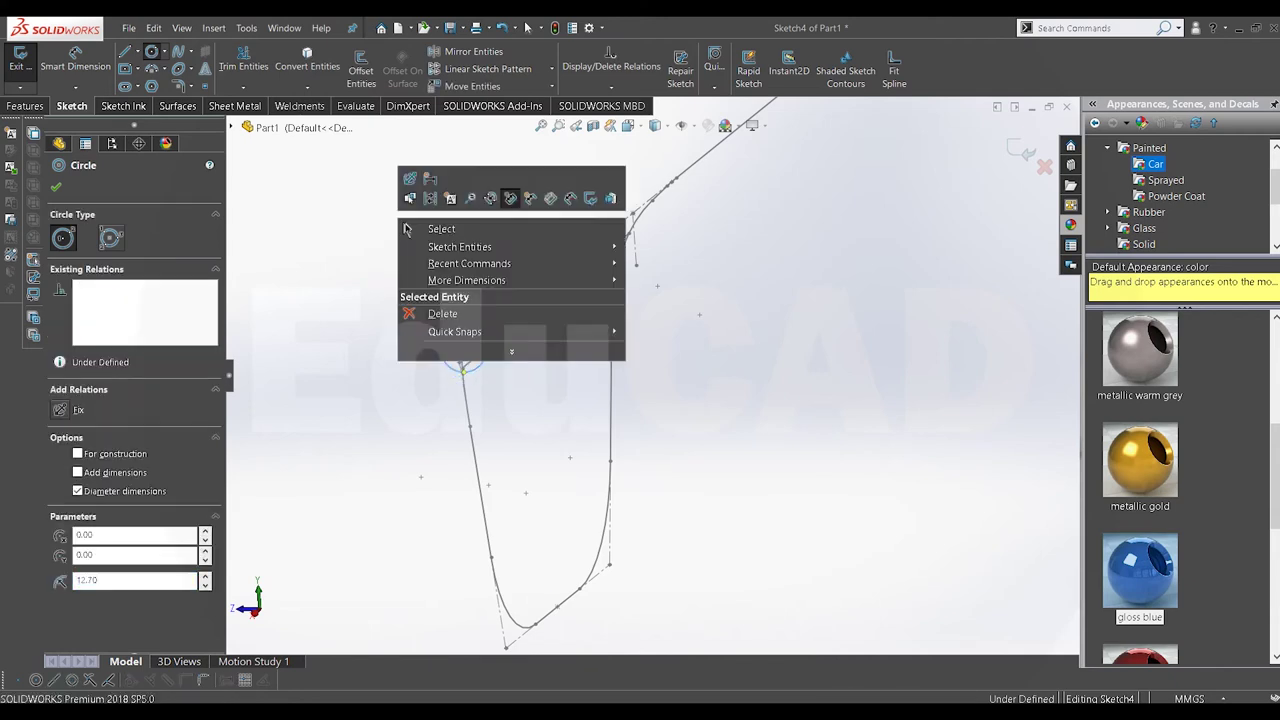
left_click(409, 226)
key("Escape")
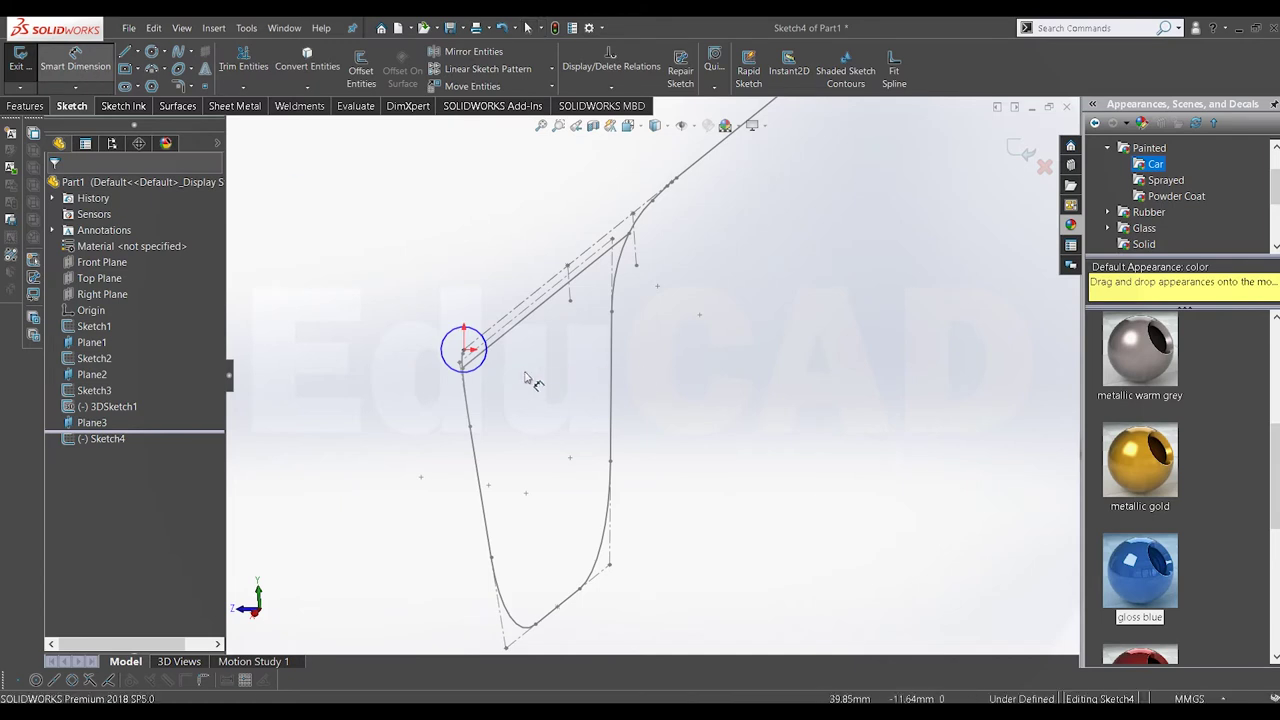
scroll(530, 376, "down", 3)
left_click(433, 347)
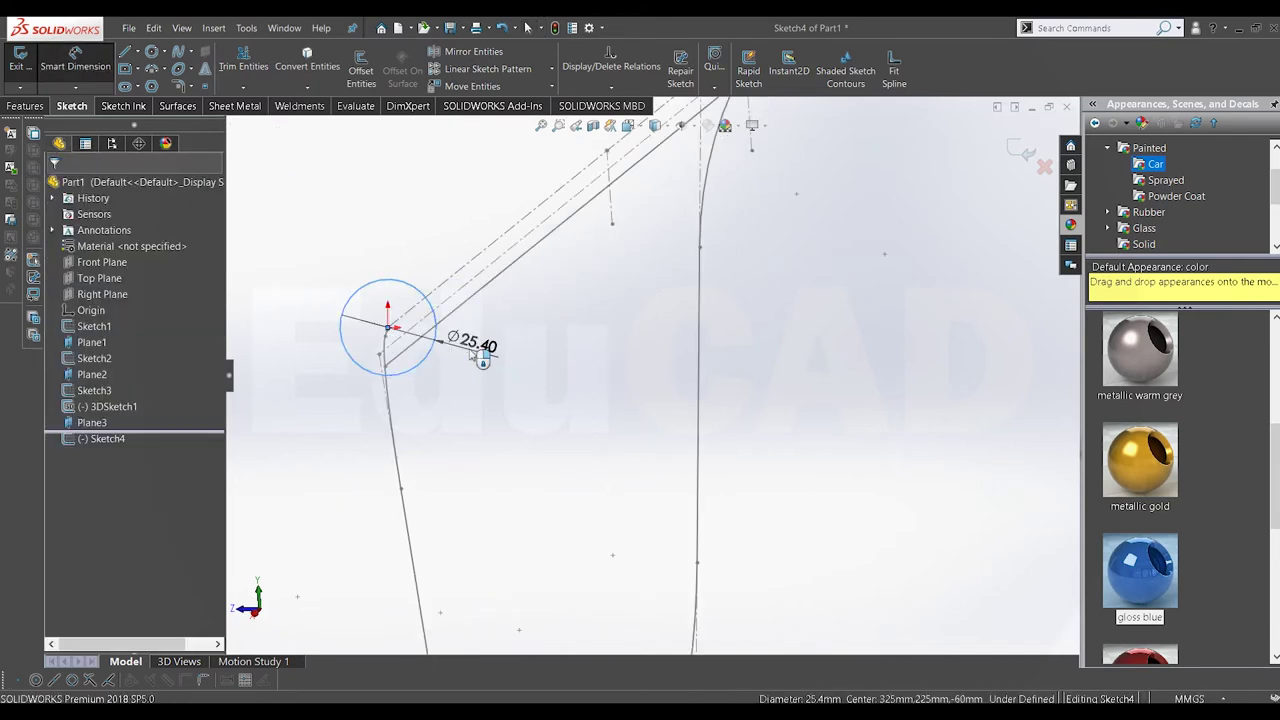
left_click(470, 348)
left_click(413, 330)
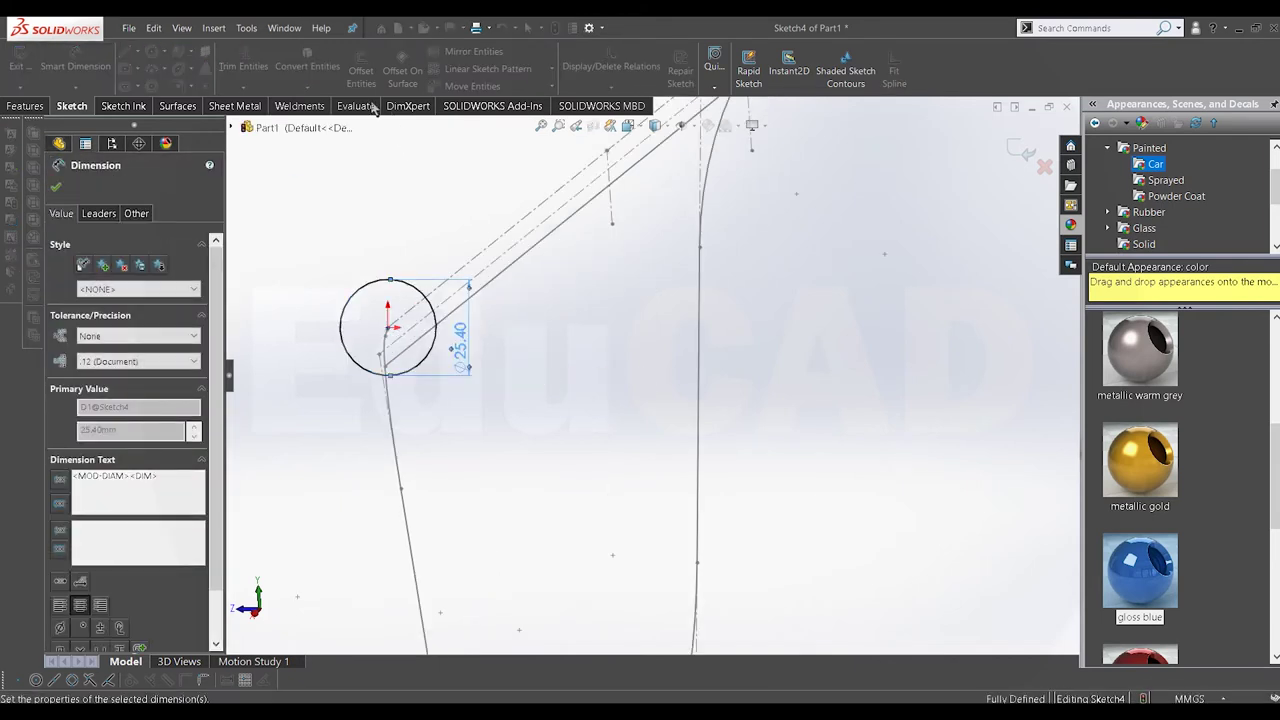
Step: Offset the circle by 2.00 mm to form the tube wall
left_click(361, 70)
left_click(362, 295)
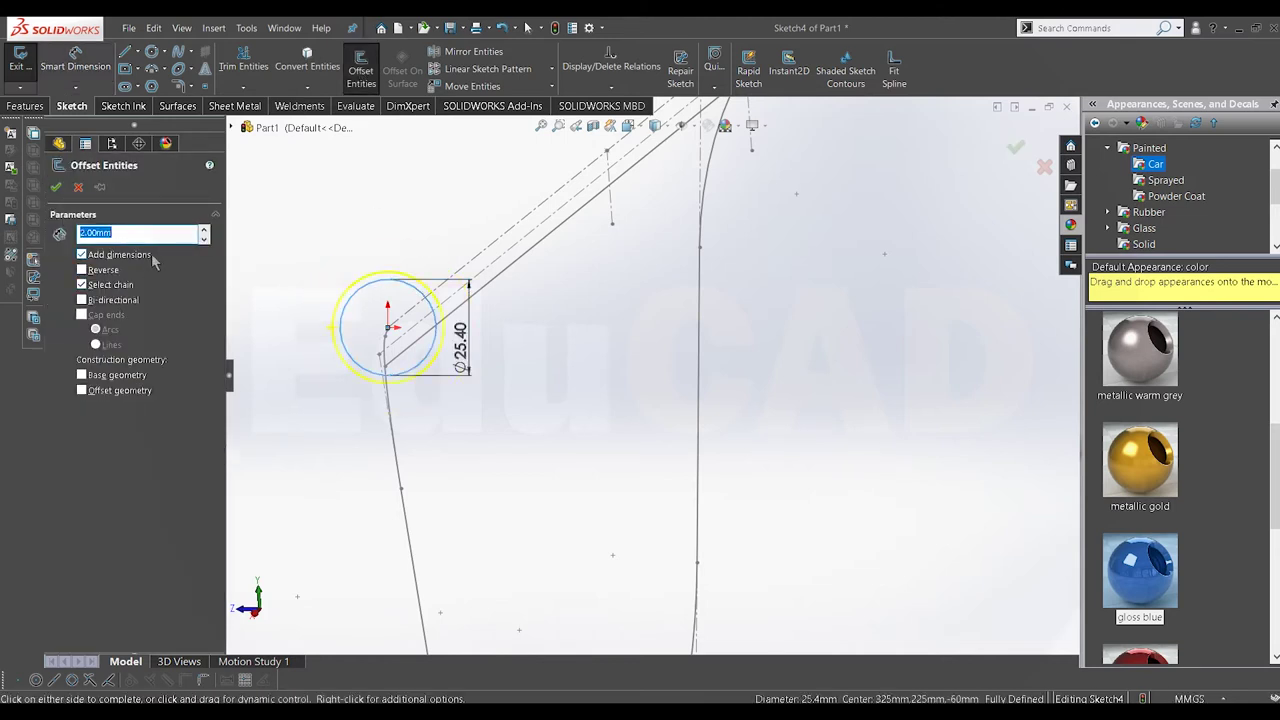
left_click(55, 186)
mouse_move(520, 380)
middle_mouse_down()
mouse_move(563, 393)
mouse_move(520, 385)
middle_mouse_up()
left_click(26, 106)
Step: Set Sketch4 as the sweep profile and select the first path segments including the left arc
left_click(128, 58)
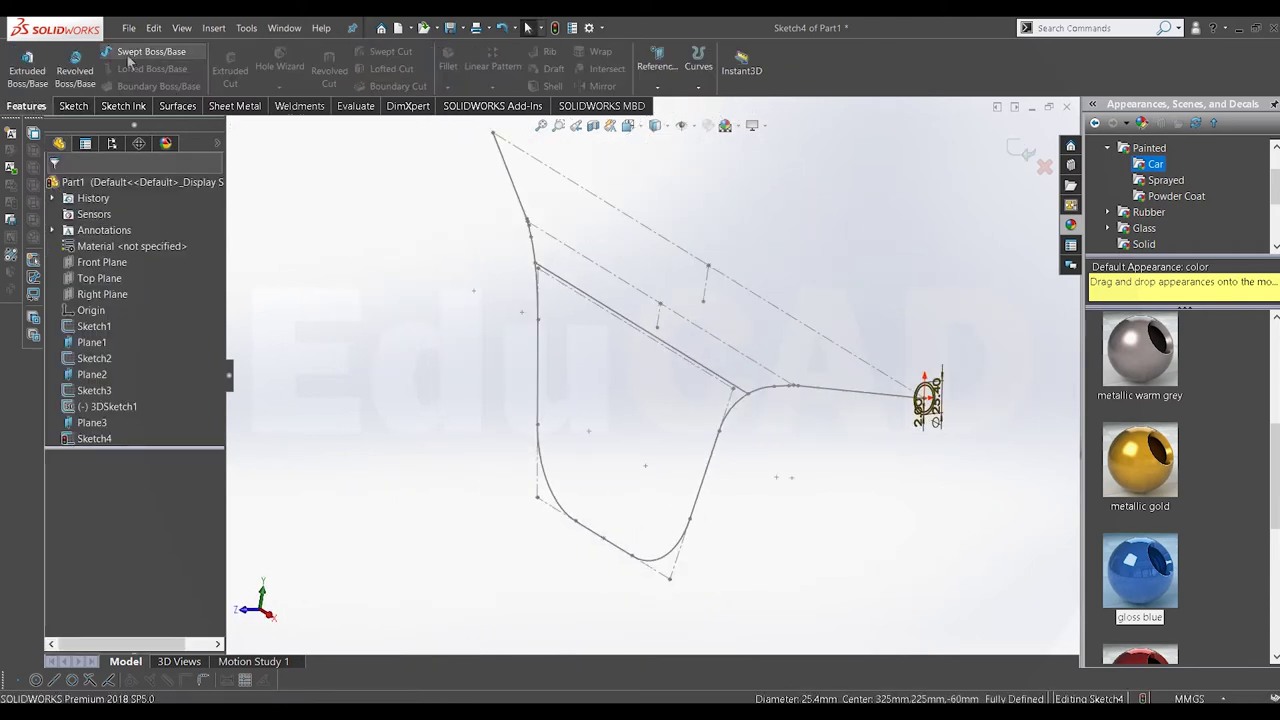
scroll(670, 435, "down", 5)
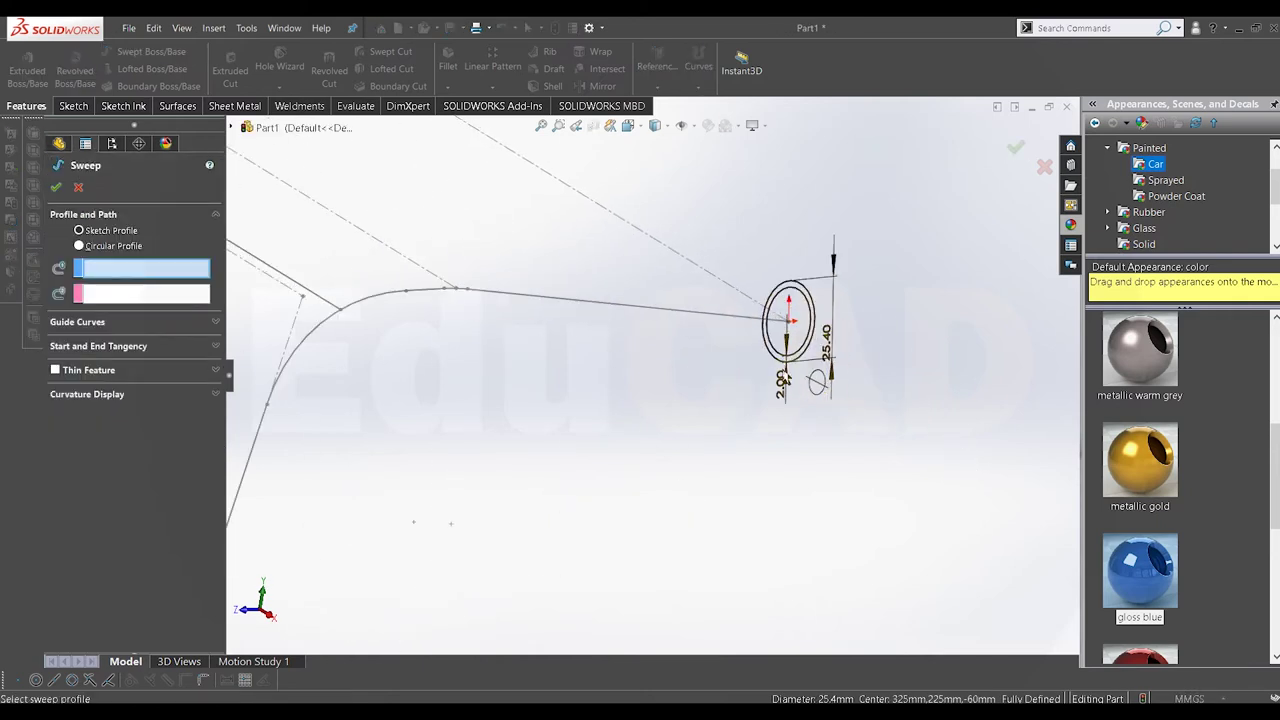
left_click(764, 345)
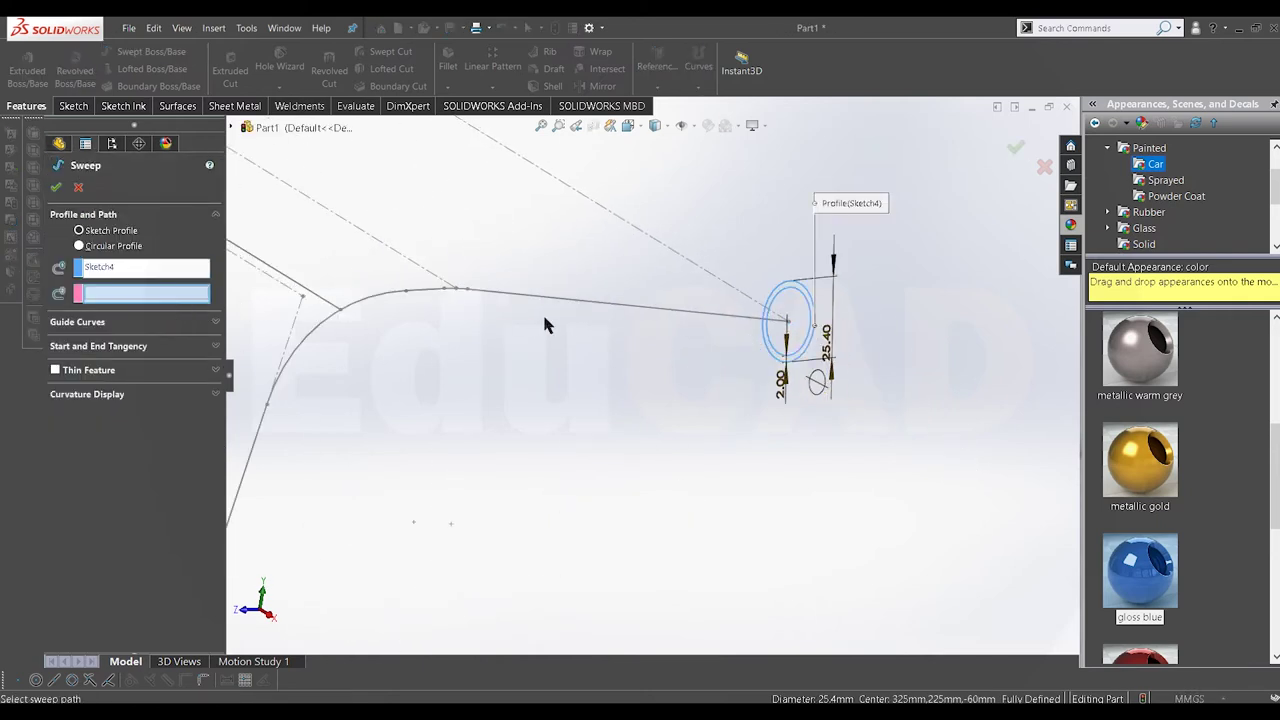
left_click(585, 312)
scroll(480, 300, "down", 2)
scroll(485, 312, "down", 3)
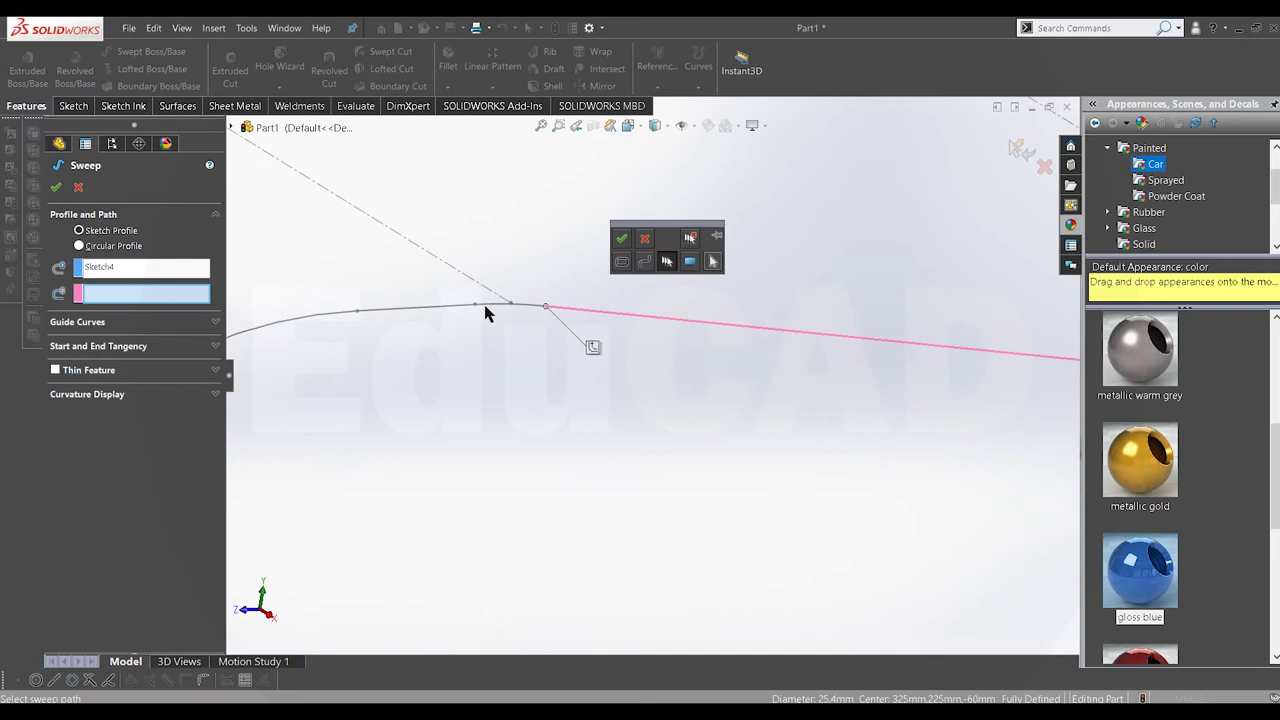
left_click(468, 308)
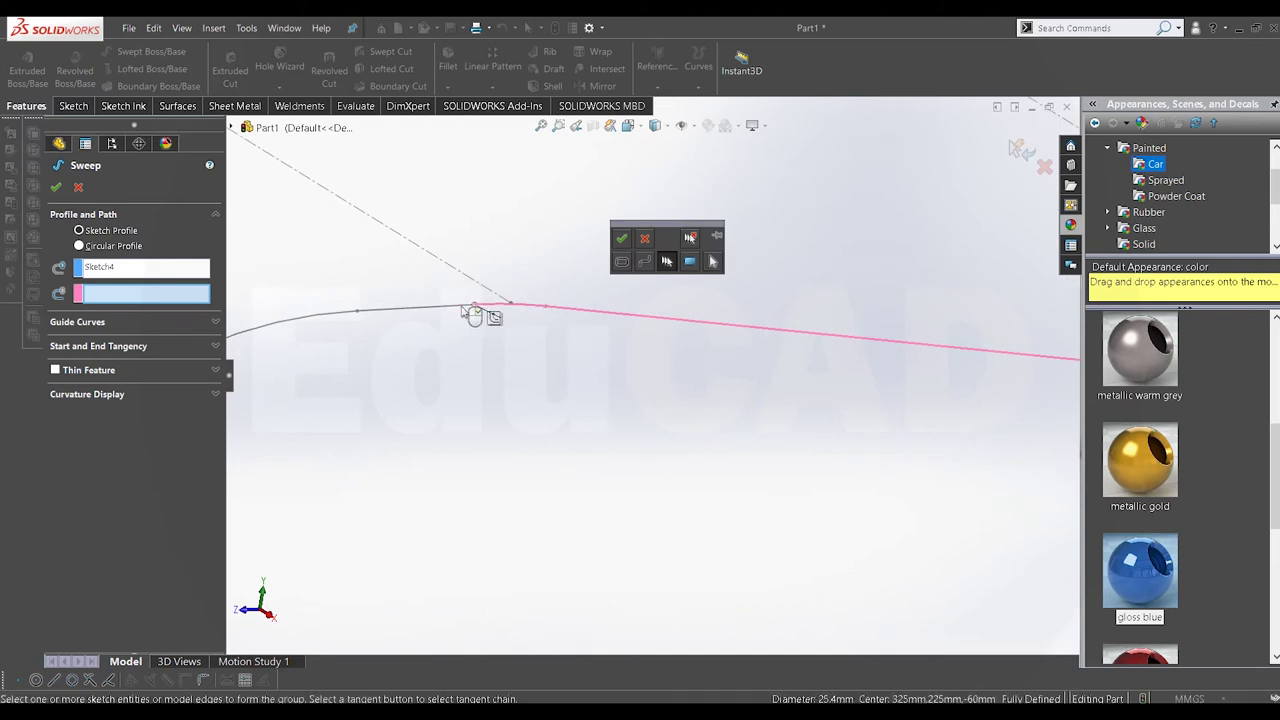
left_click(325, 315)
Step: Select the remaining path up to its upper end and accept the Sweep1 tube
scroll(379, 403, "up", 2)
scroll(458, 540, "up", 1)
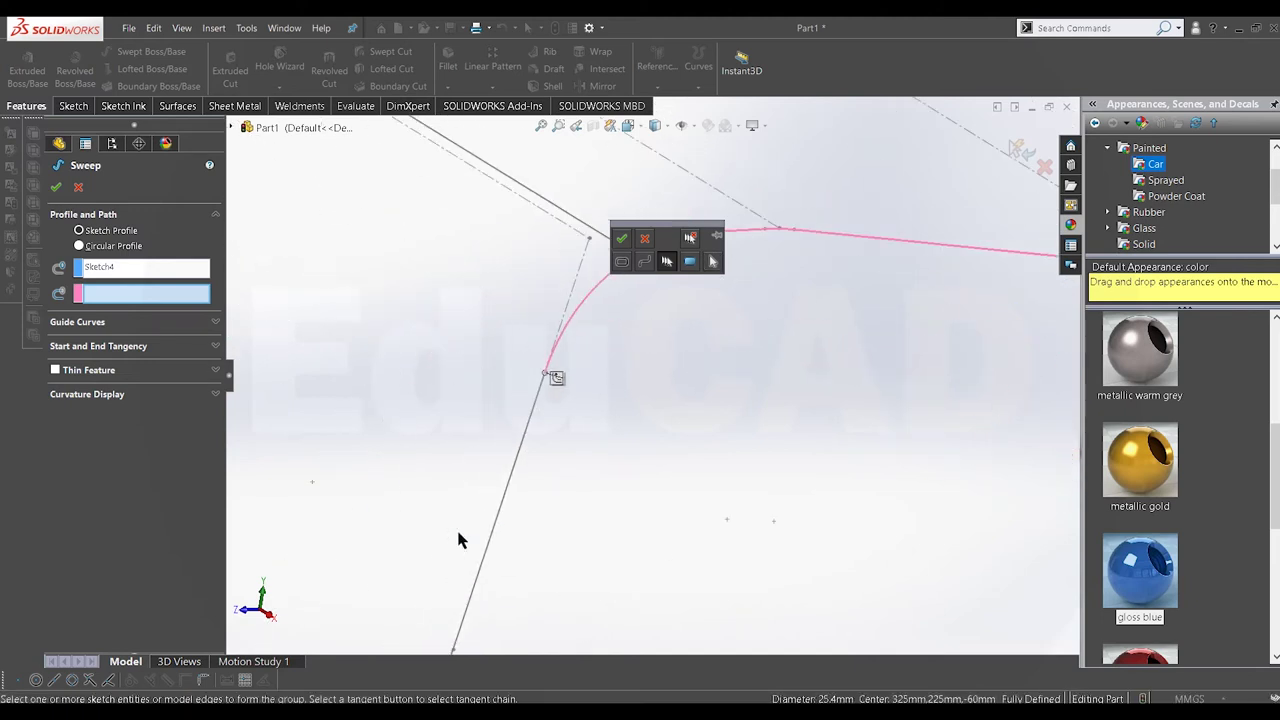
scroll(477, 568, "up", 1)
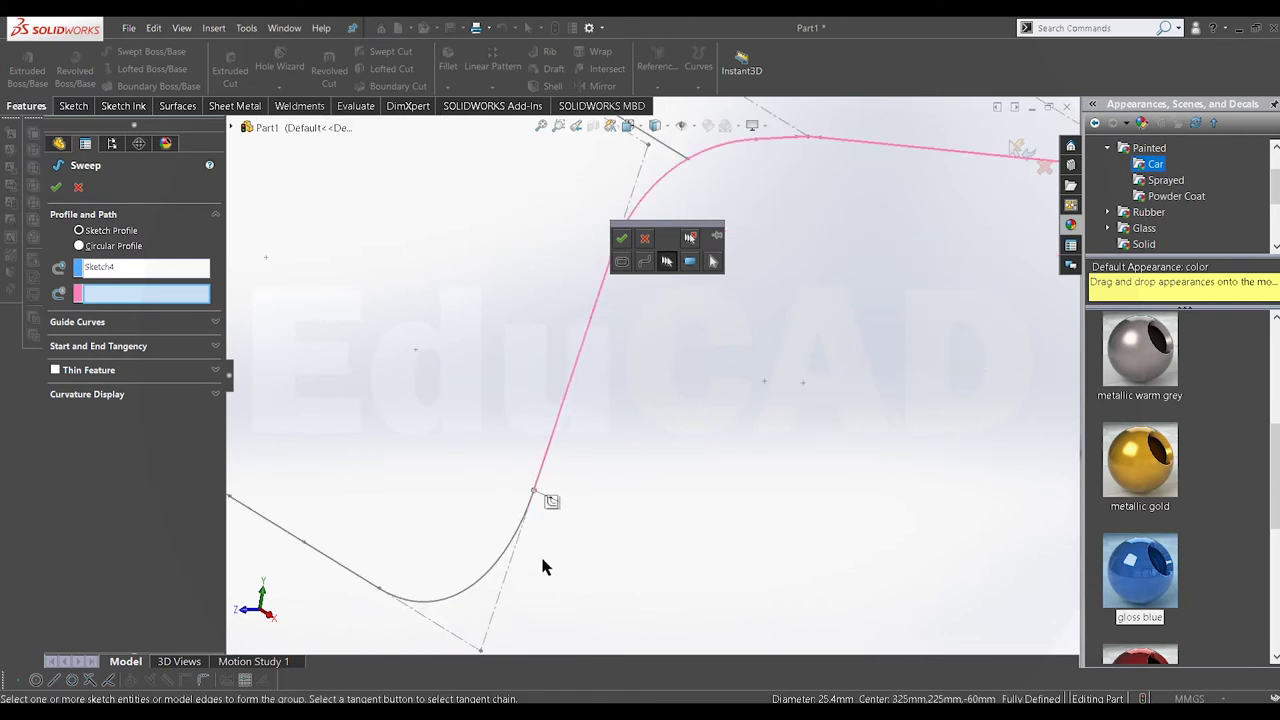
scroll(383, 576, "down", 1)
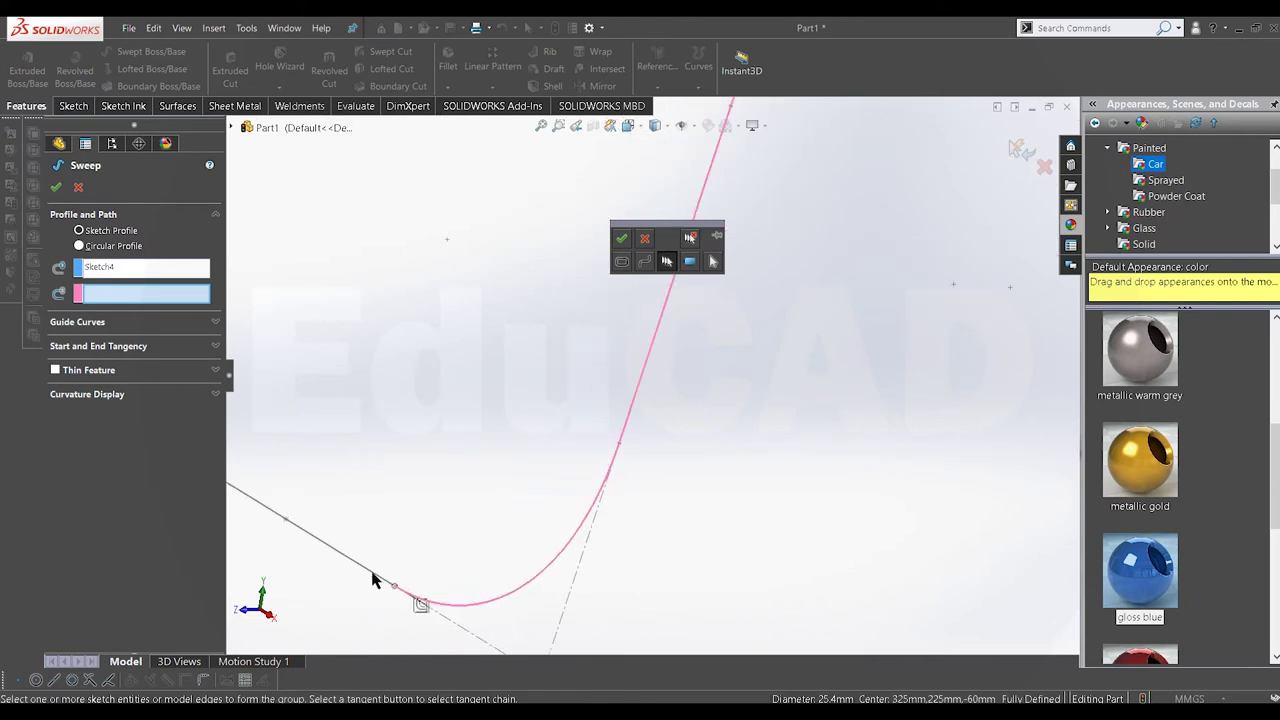
scroll(380, 440, "up", 2)
scroll(418, 380, "down", 1)
scroll(491, 197, "down", 2)
middle_click_drag(493, 209, 500, 220)
scroll(650, 332, "down", 3)
scroll(652, 330, "up", 3)
scroll(660, 318, "down", 3)
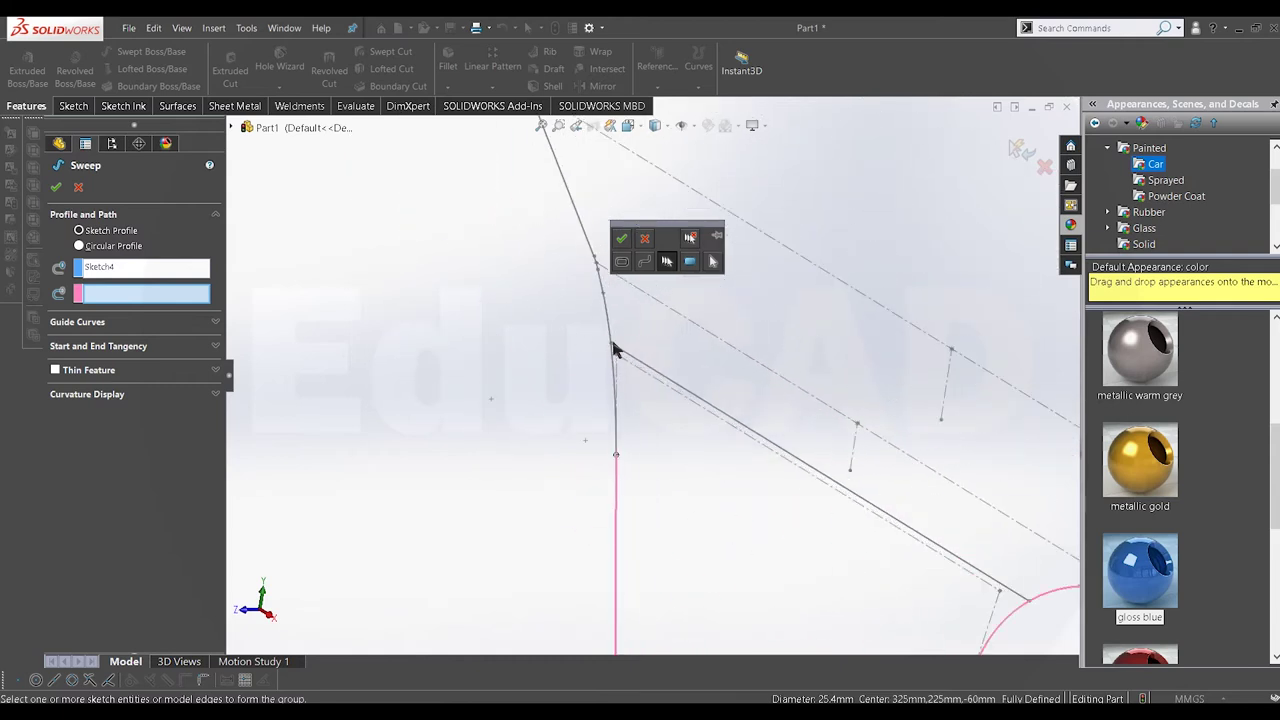
mouse_move(608, 270)
middle_mouse_down()
mouse_move(640, 320)
mouse_move(616, 367)
mouse_move(554, 223)
middle_mouse_up()
scroll(605, 251, "up", 3)
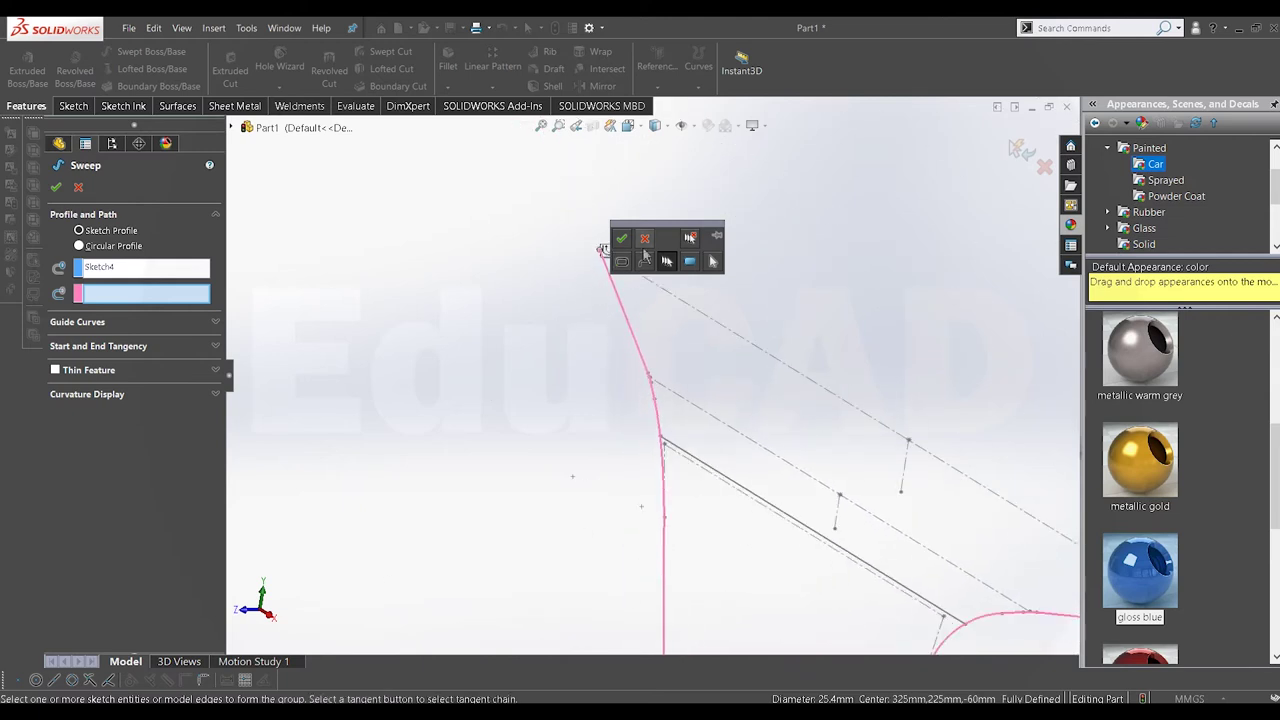
left_click(622, 240)
middle_click_drag(720, 509, 468, 493)
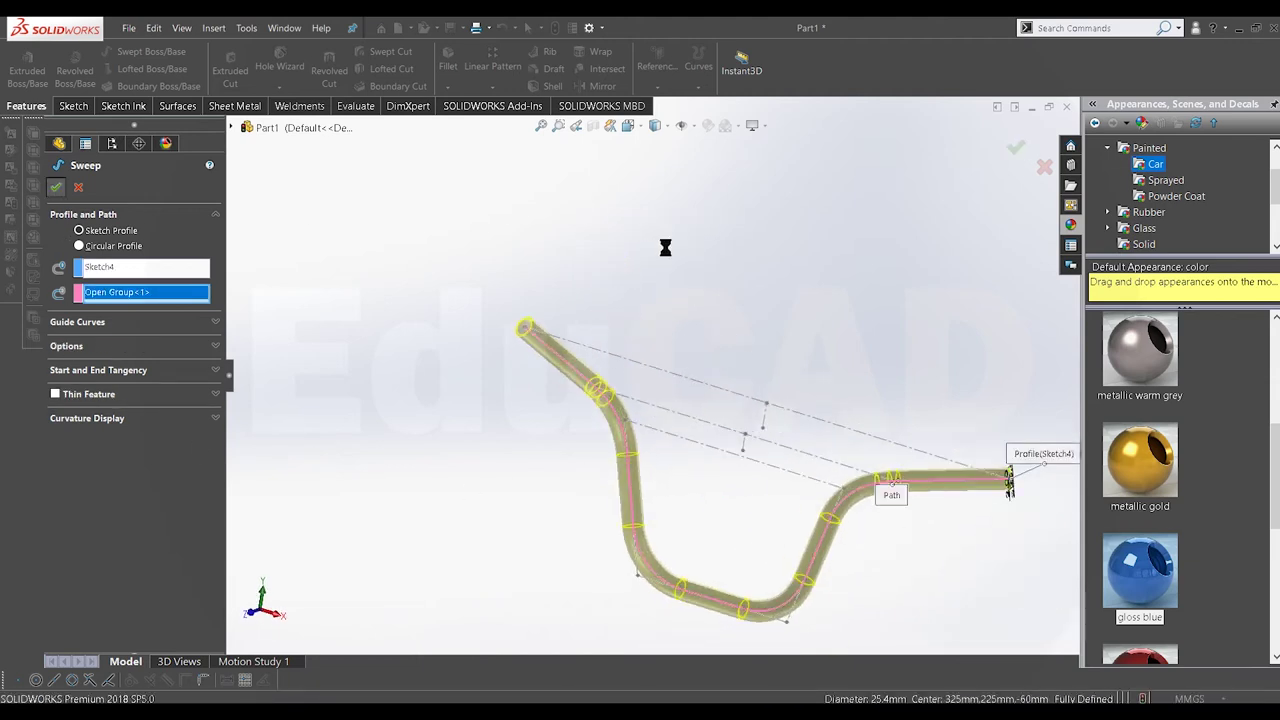
key("Return")
scroll(670, 455, "down", 2)
scroll(670, 455, "down", 2)
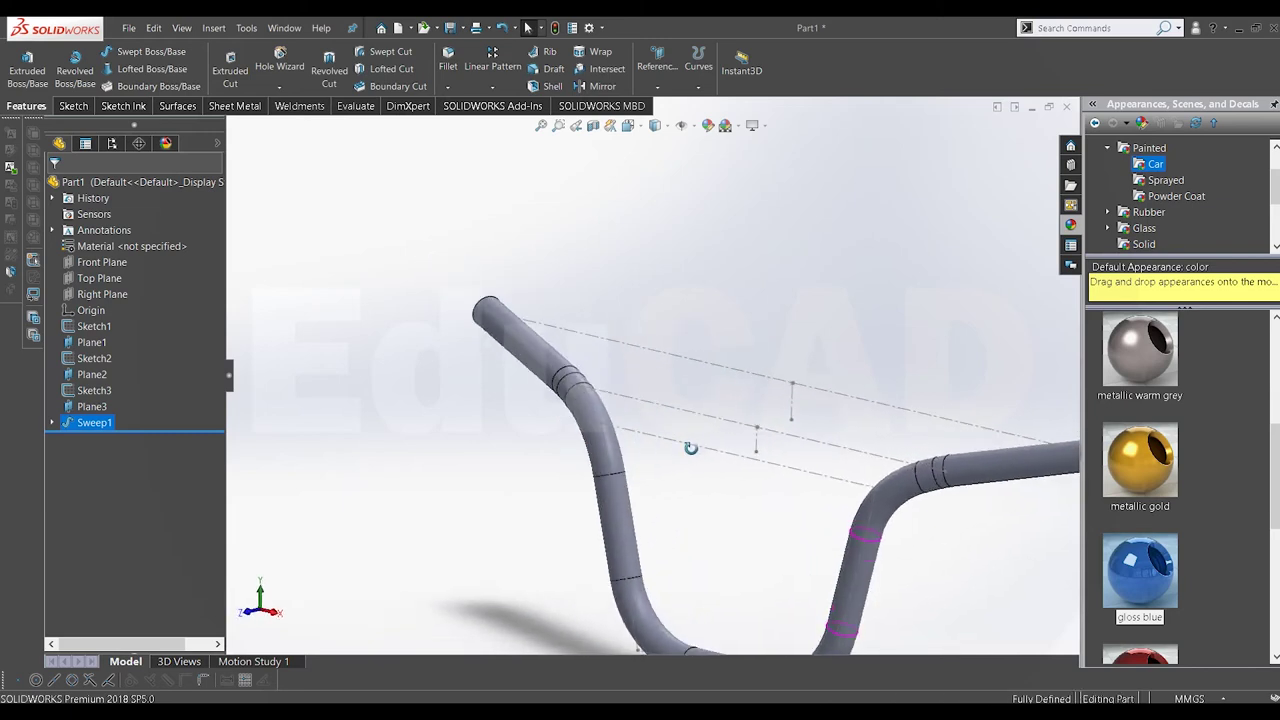
Step: Show the hidden 3D path sketch under Sweep1
left_click(53, 422)
left_click(122, 454)
right_click(122, 454)
left_click(100, 470)
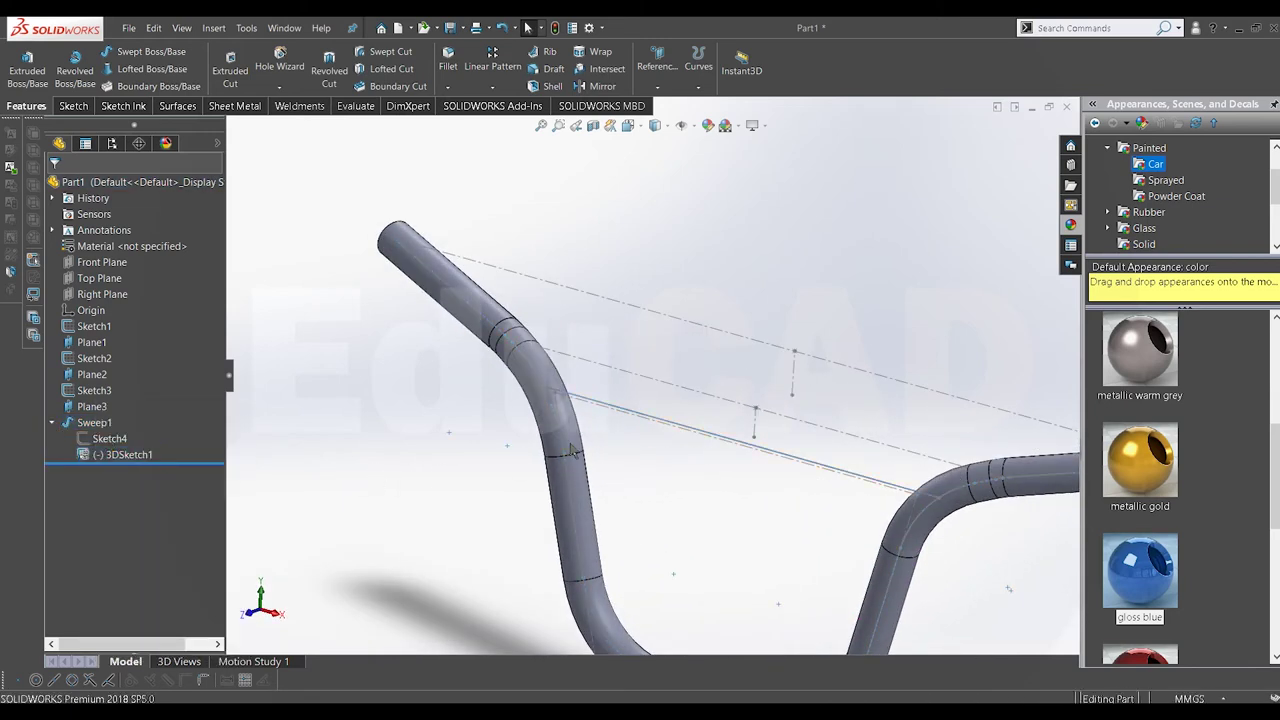
middle_click_drag(375, 475, 588, 492)
Step: Add a Pipe 21.3 x 2.3 structural member along the crossbar line
left_click(286, 107)
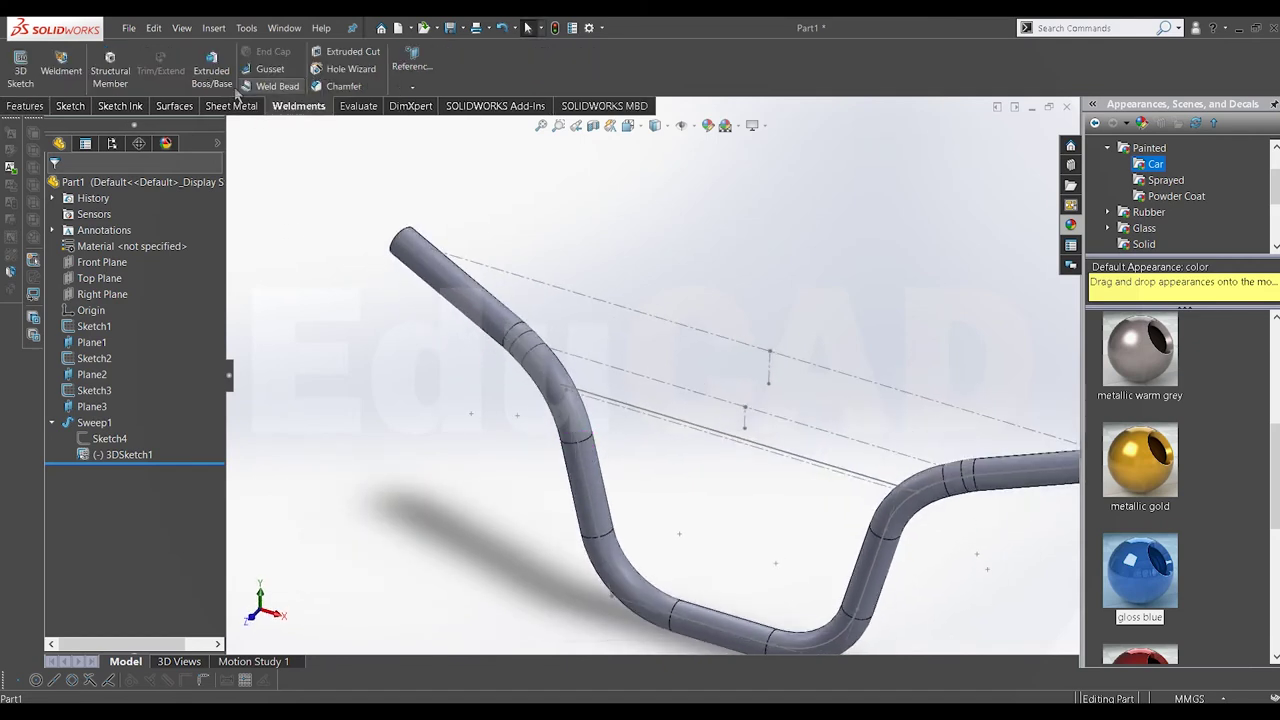
left_click(110, 72)
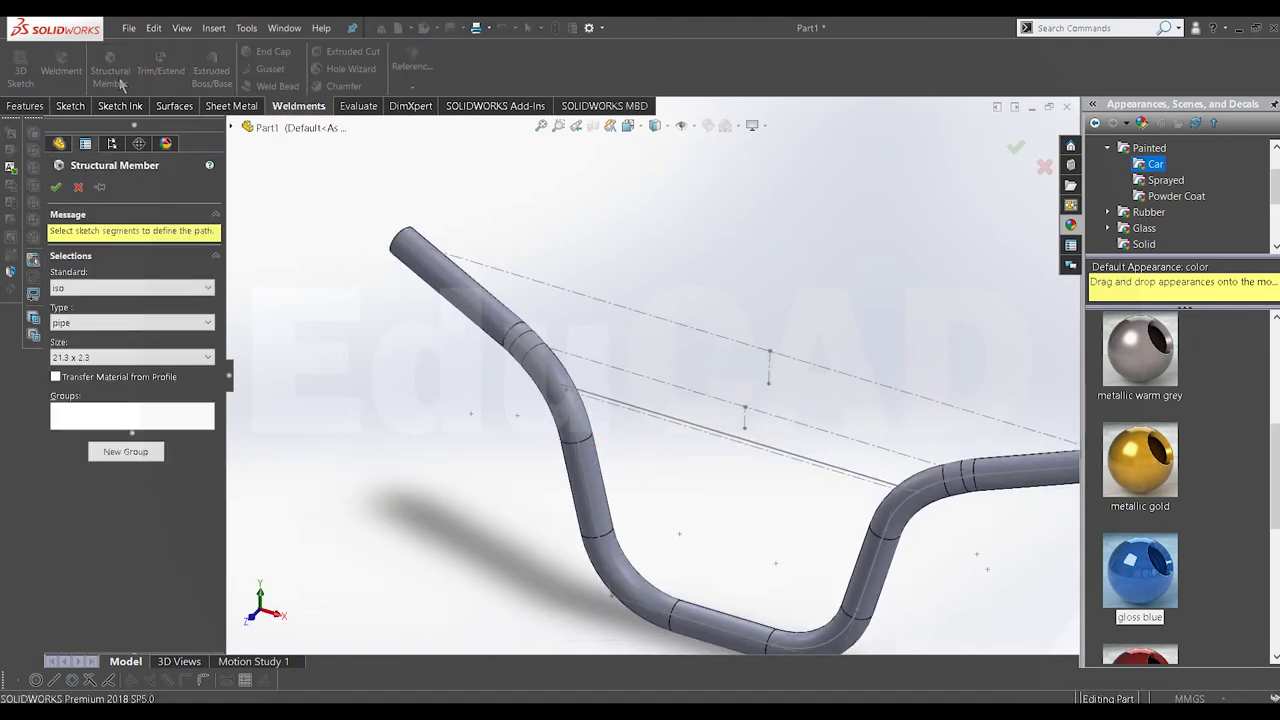
left_click(129, 323)
left_click(108, 396)
left_click(120, 357)
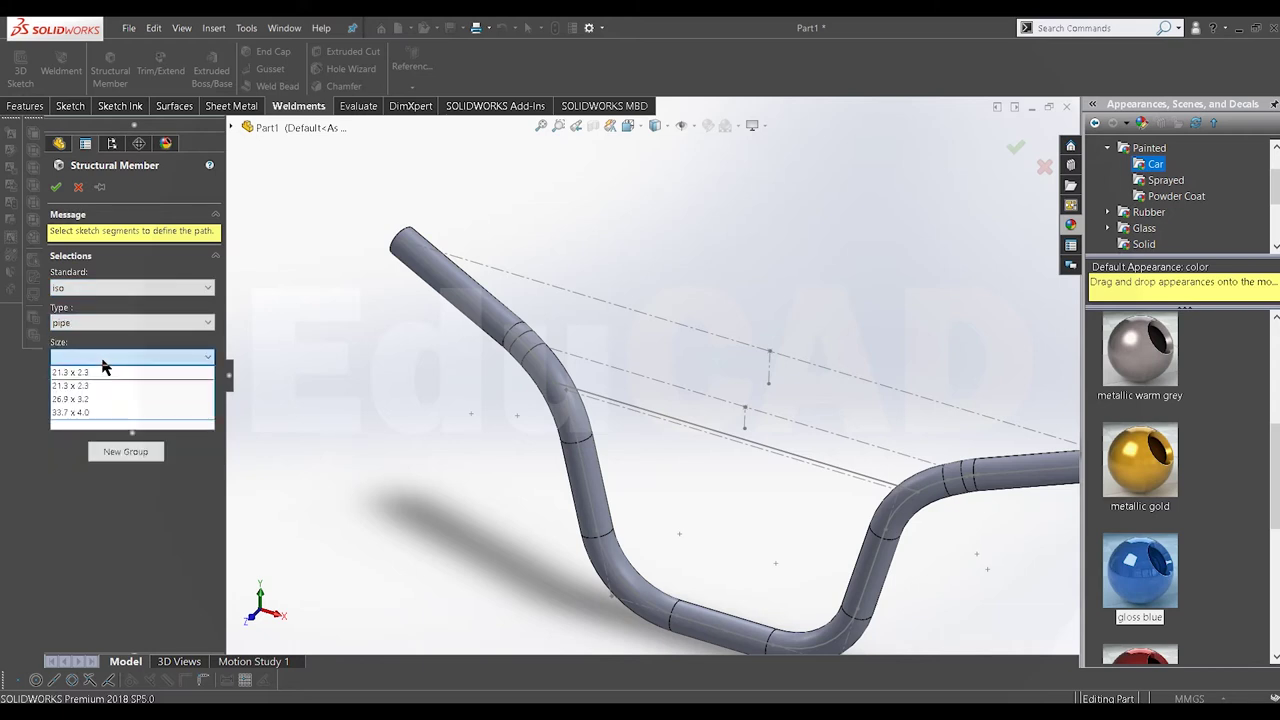
left_click(120, 386)
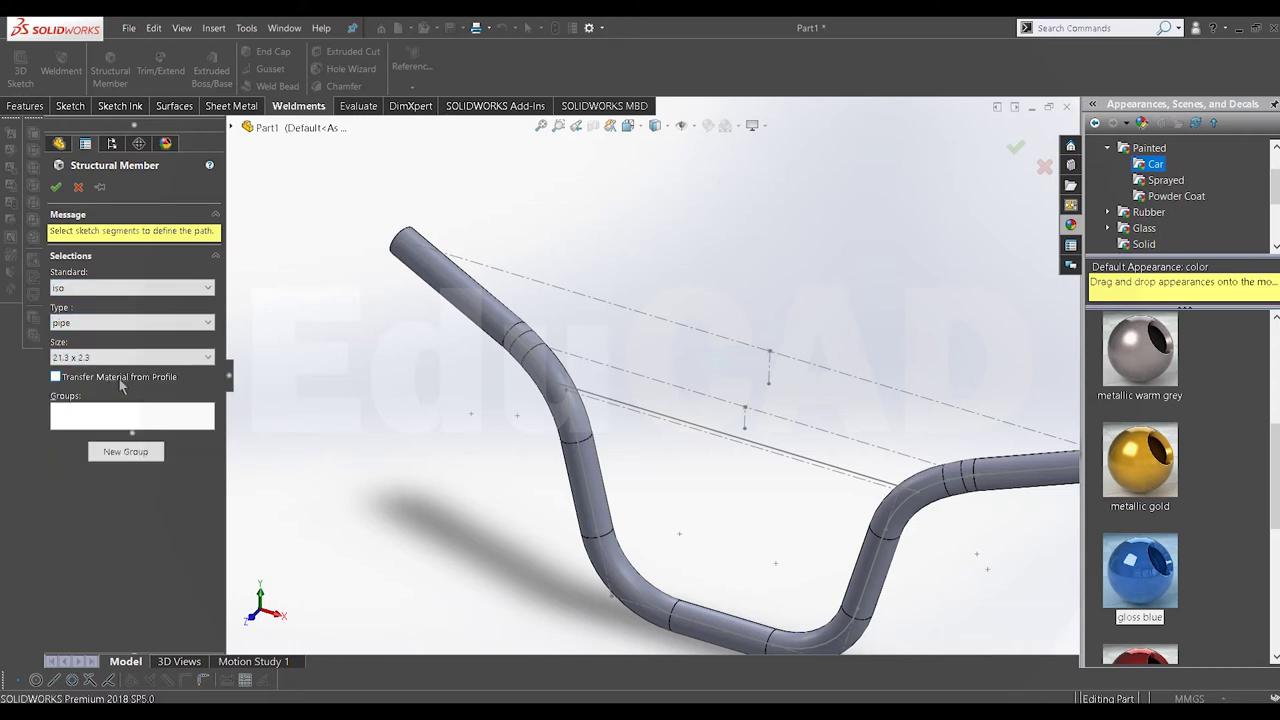
left_click(138, 418)
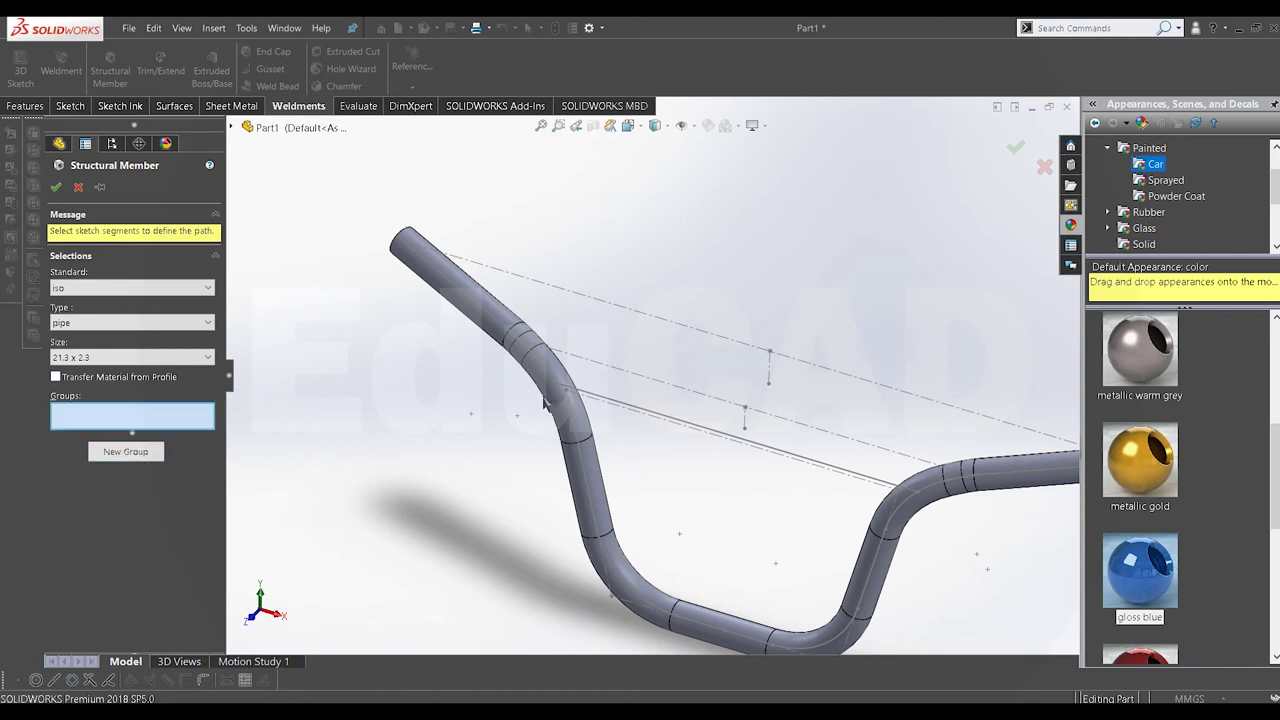
left_click(602, 396)
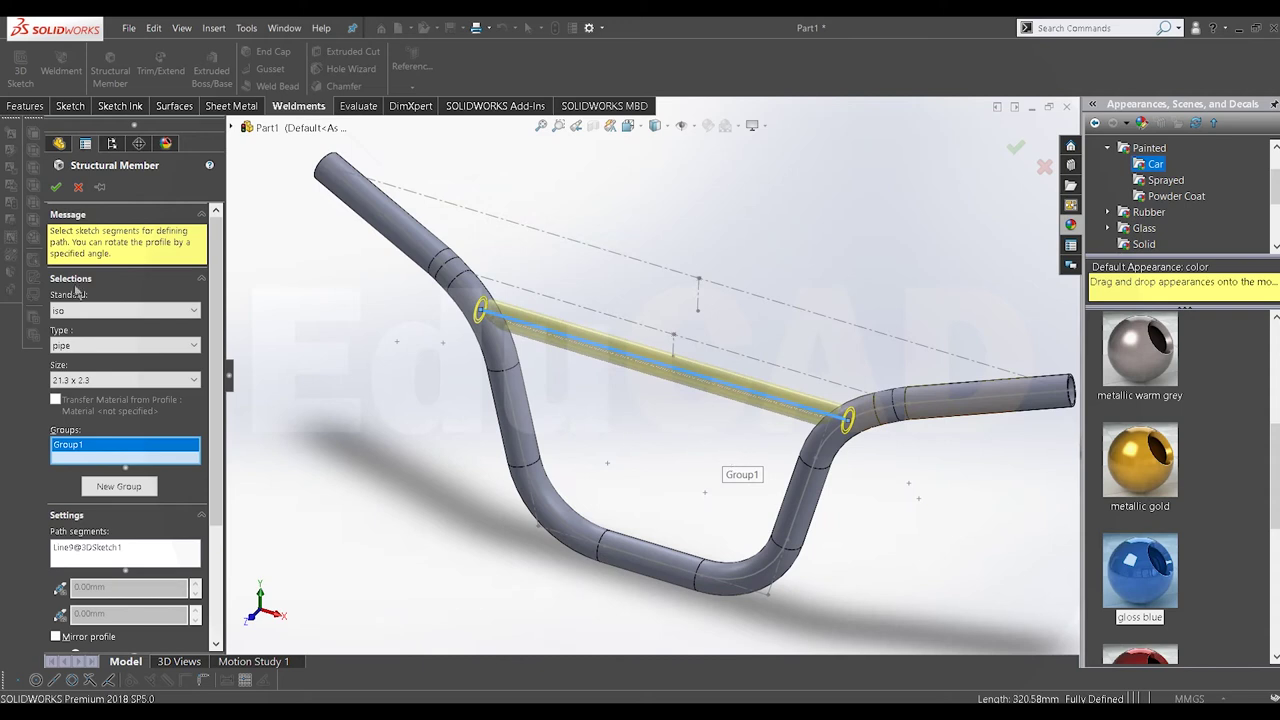
left_click(56, 187)
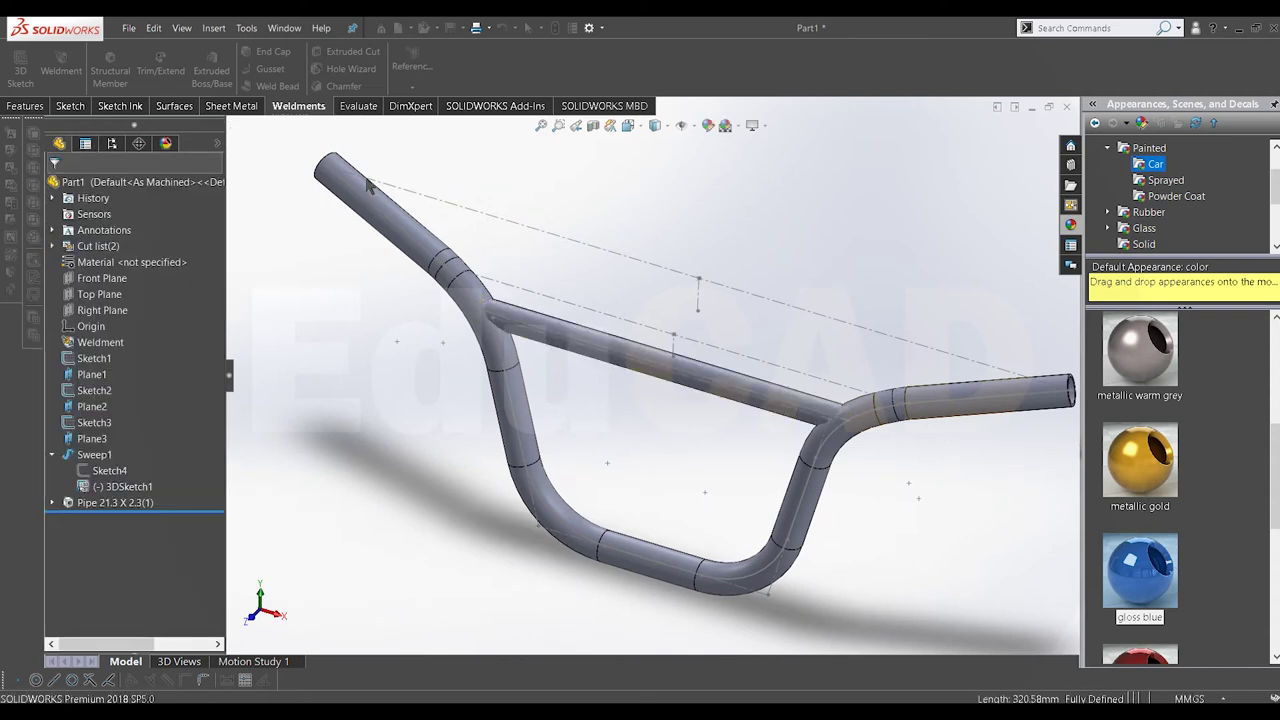
Step: Trim the crossbar pipe against both handlebar tube faces with extension disabled
left_click(160, 70)
scroll(520, 328, "down", 2)
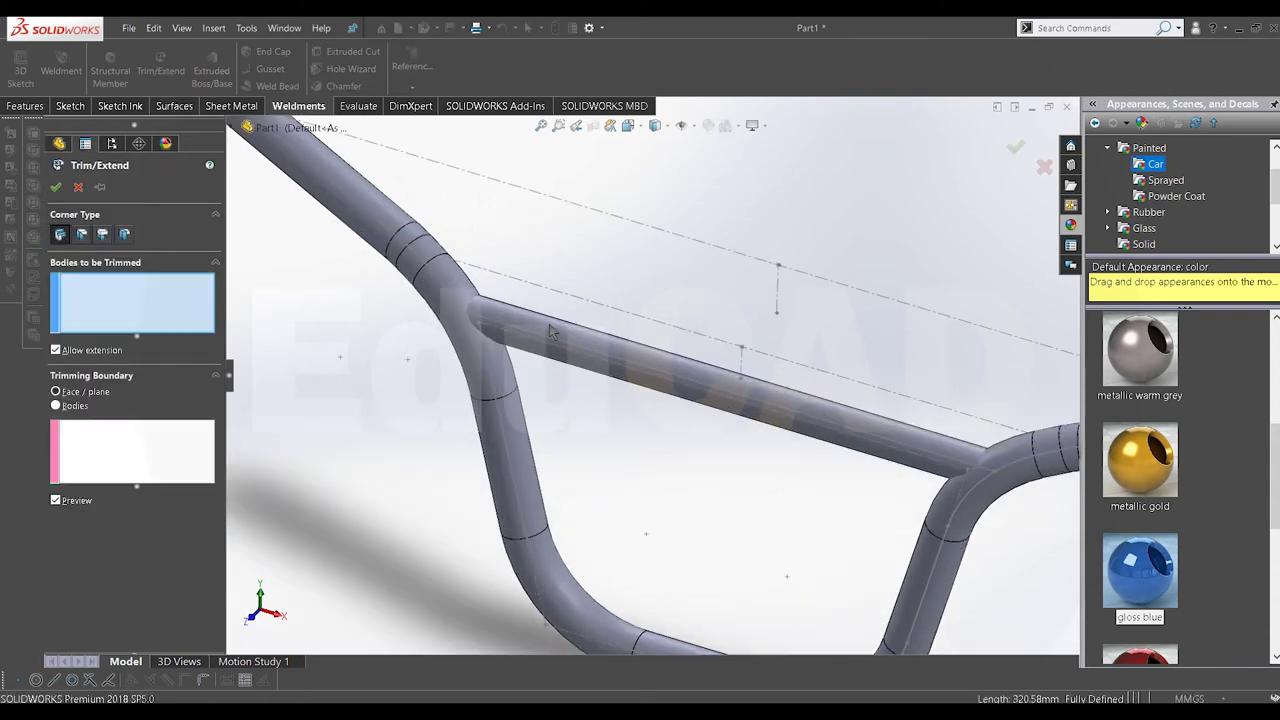
left_click(549, 323)
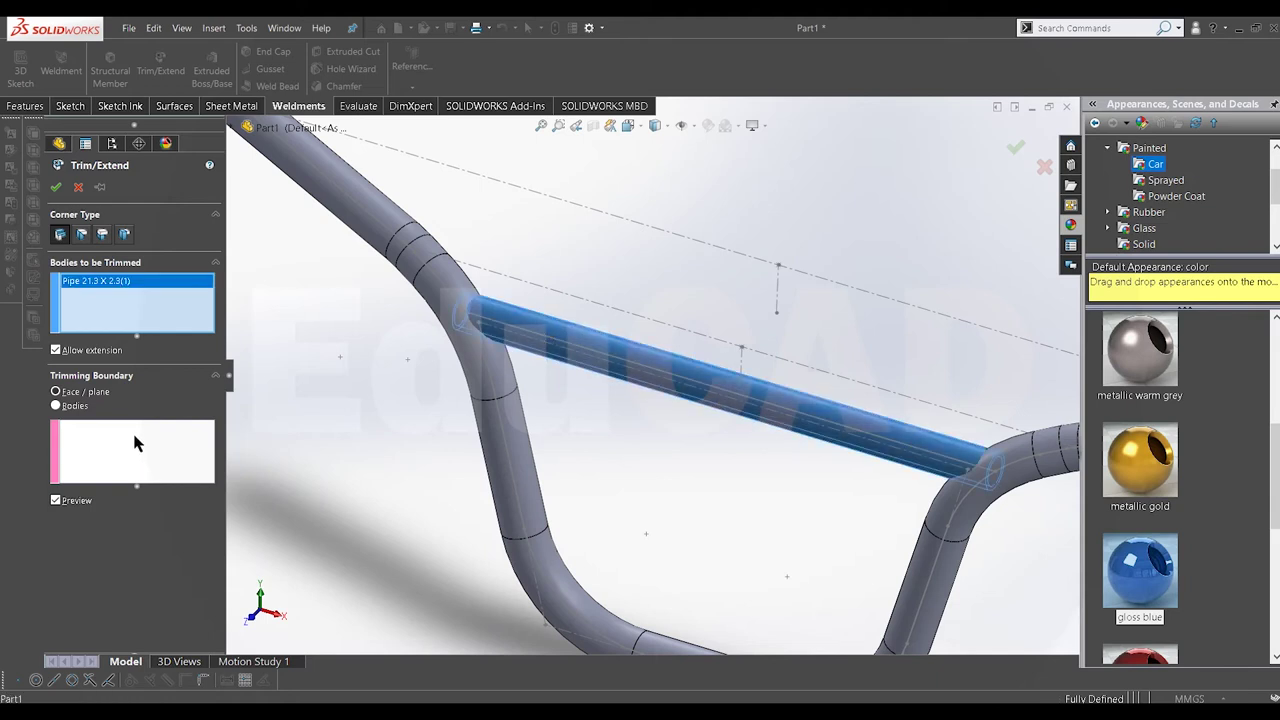
left_click(70, 408)
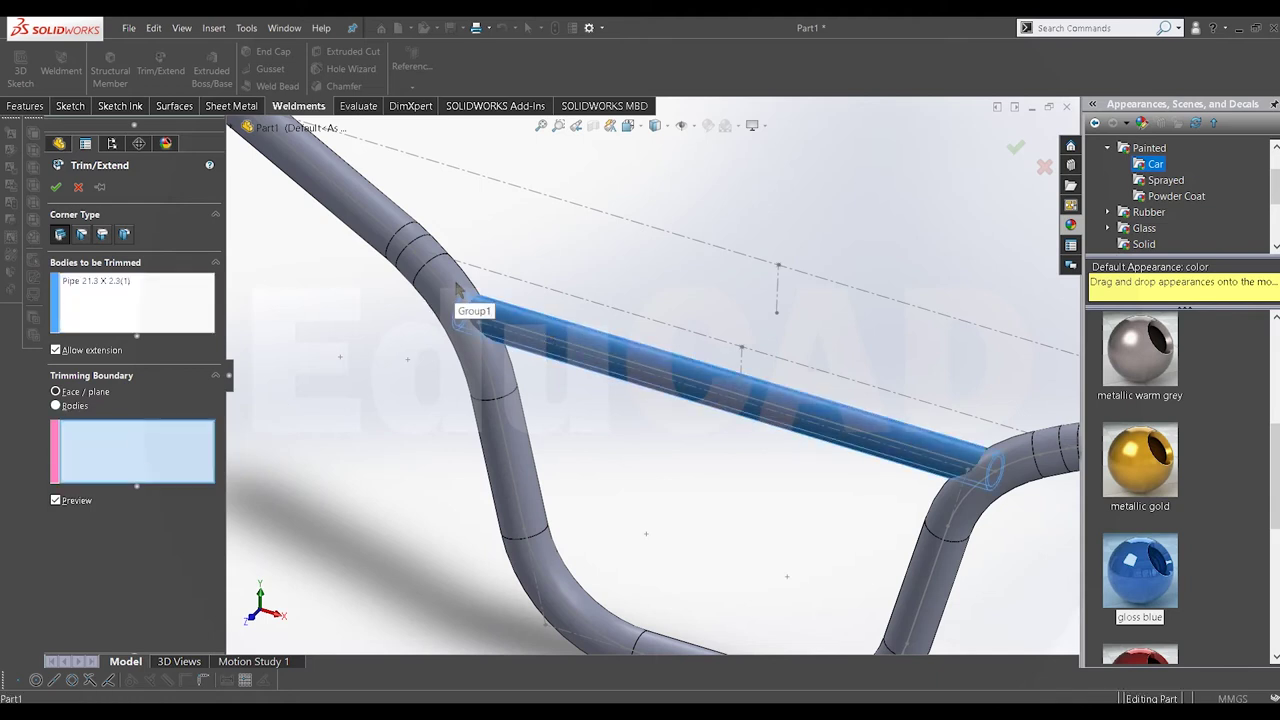
left_click(430, 300)
middle_click_drag(430, 300, 817, 435)
left_click(800, 437)
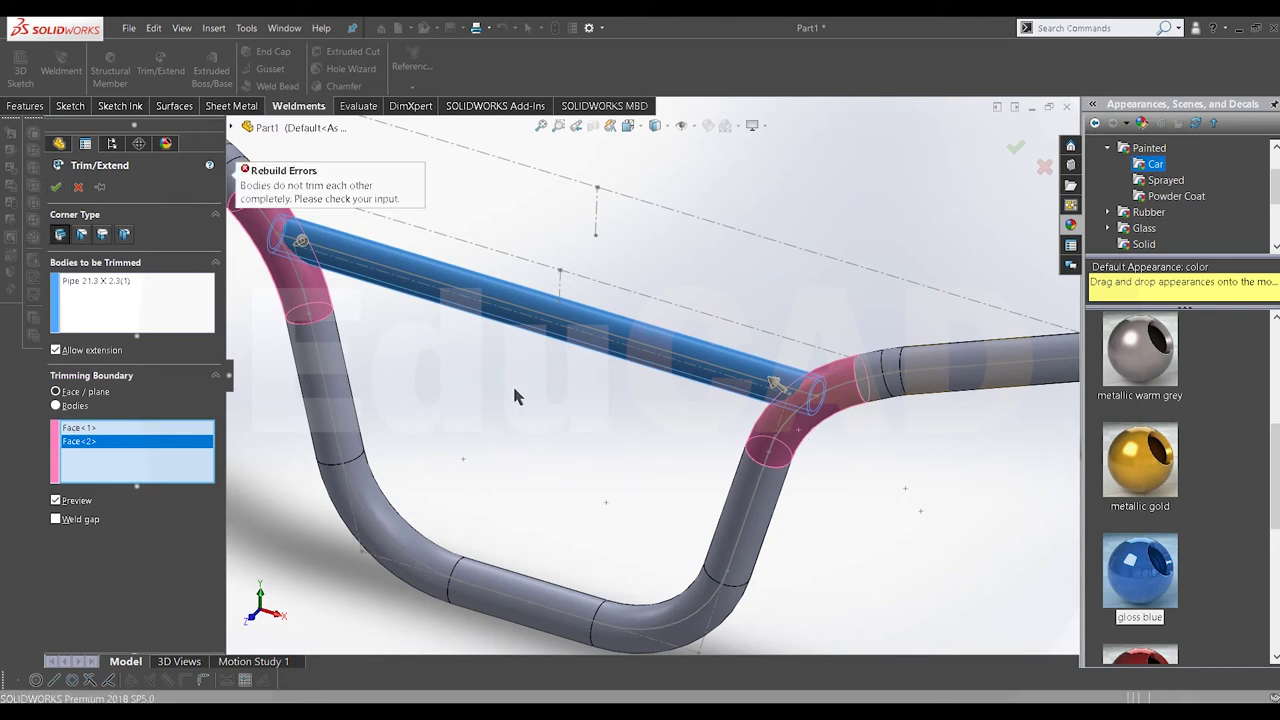
middle_click_drag(453, 337, 440, 337)
left_click(67, 357)
left_click(57, 188)
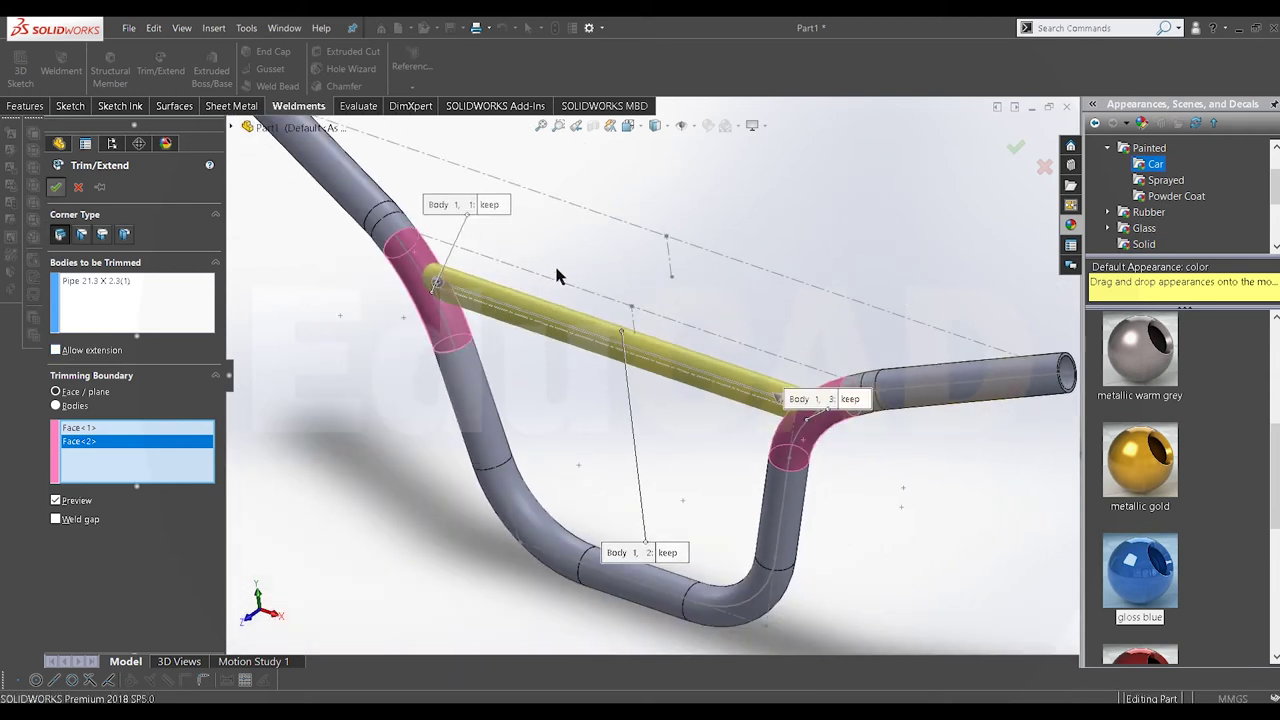
mouse_move(543, 287)
middle_mouse_down()
mouse_move(537, 327)
mouse_move(575, 301)
mouse_move(547, 313)
middle_mouse_up()
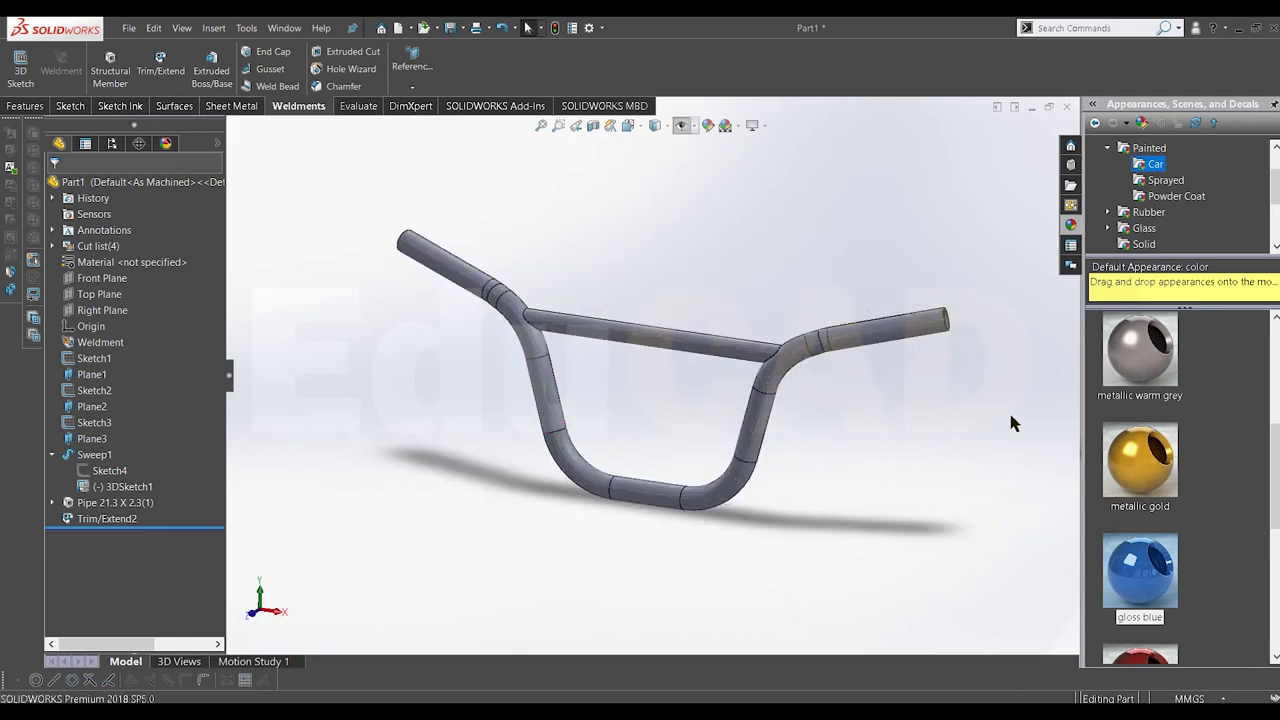
left_click_drag(1140, 460, 878, 340)
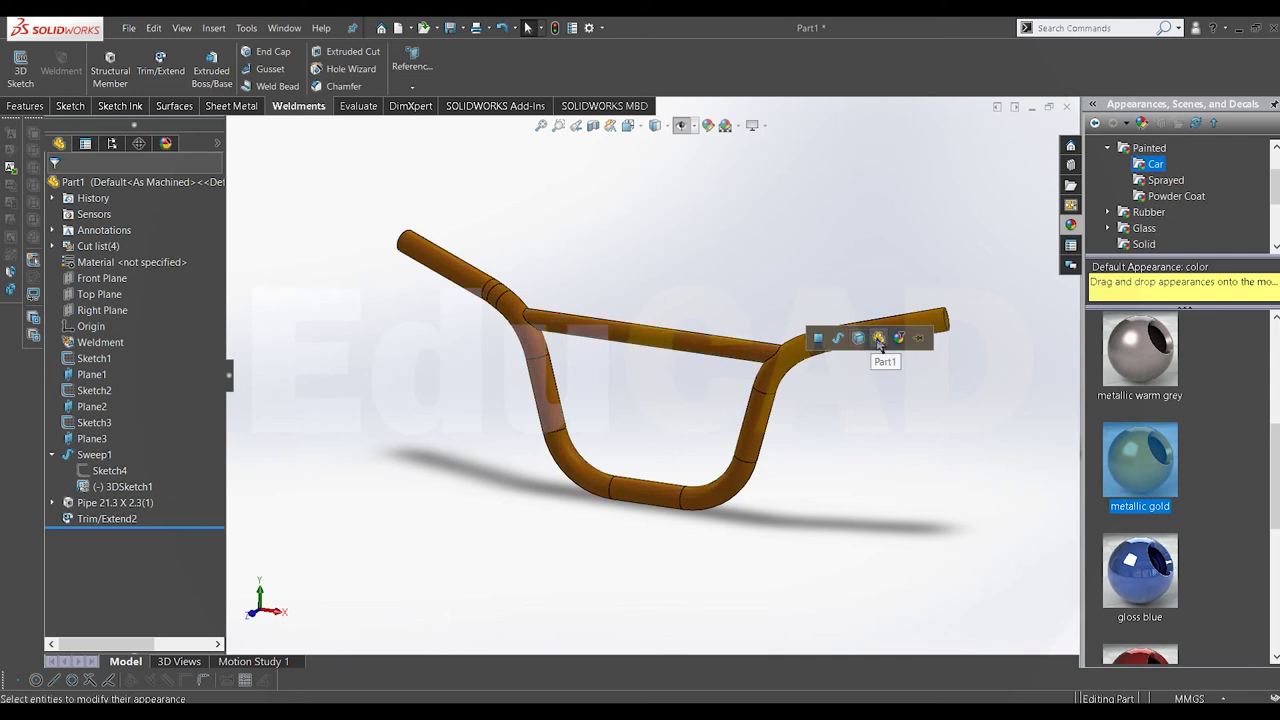
Step: Apply the metallic gold to the whole part and check it in isometric and front views
left_click(878, 340)
mouse_move(837, 420)
middle_mouse_down()
mouse_move(489, 410)
mouse_move(460, 466)
mouse_move(501, 581)
mouse_move(634, 451)
mouse_move(654, 544)
mouse_move(591, 303)
mouse_move(600, 283)
mouse_move(726, 273)
mouse_move(734, 323)
mouse_move(680, 283)
mouse_move(643, 336)
mouse_move(814, 357)
mouse_move(783, 354)
middle_mouse_up()
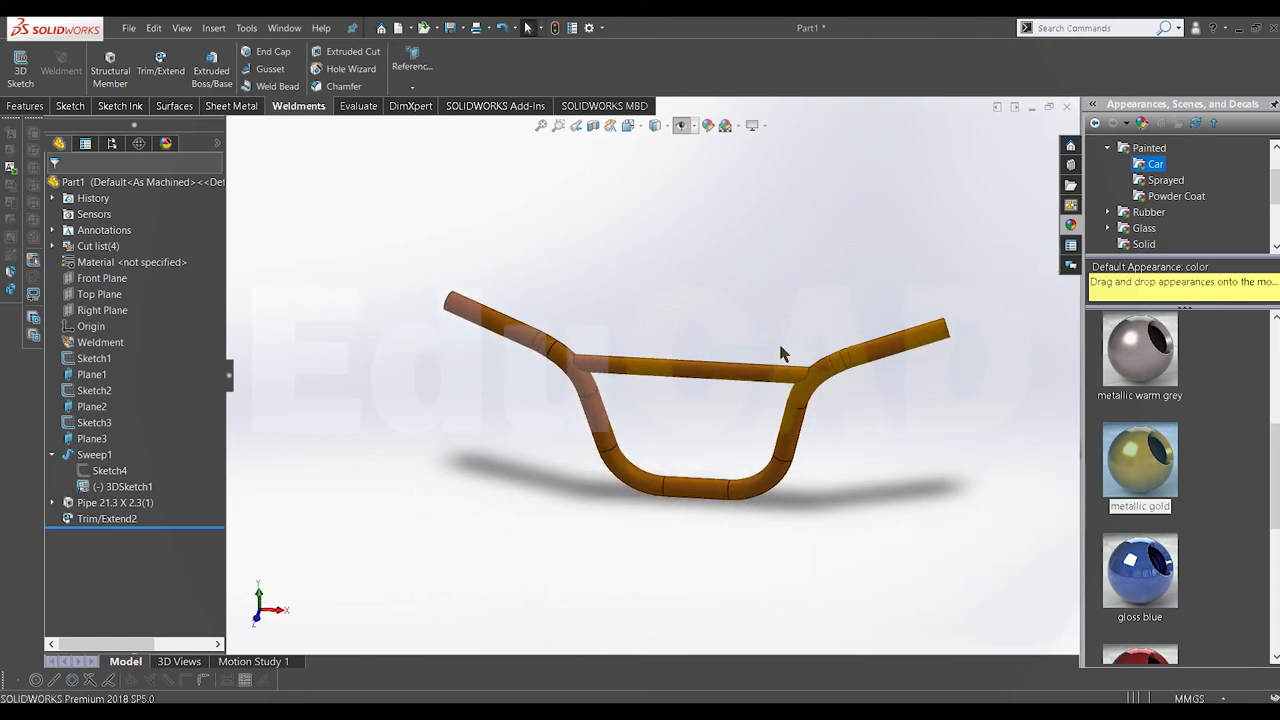
key("space")
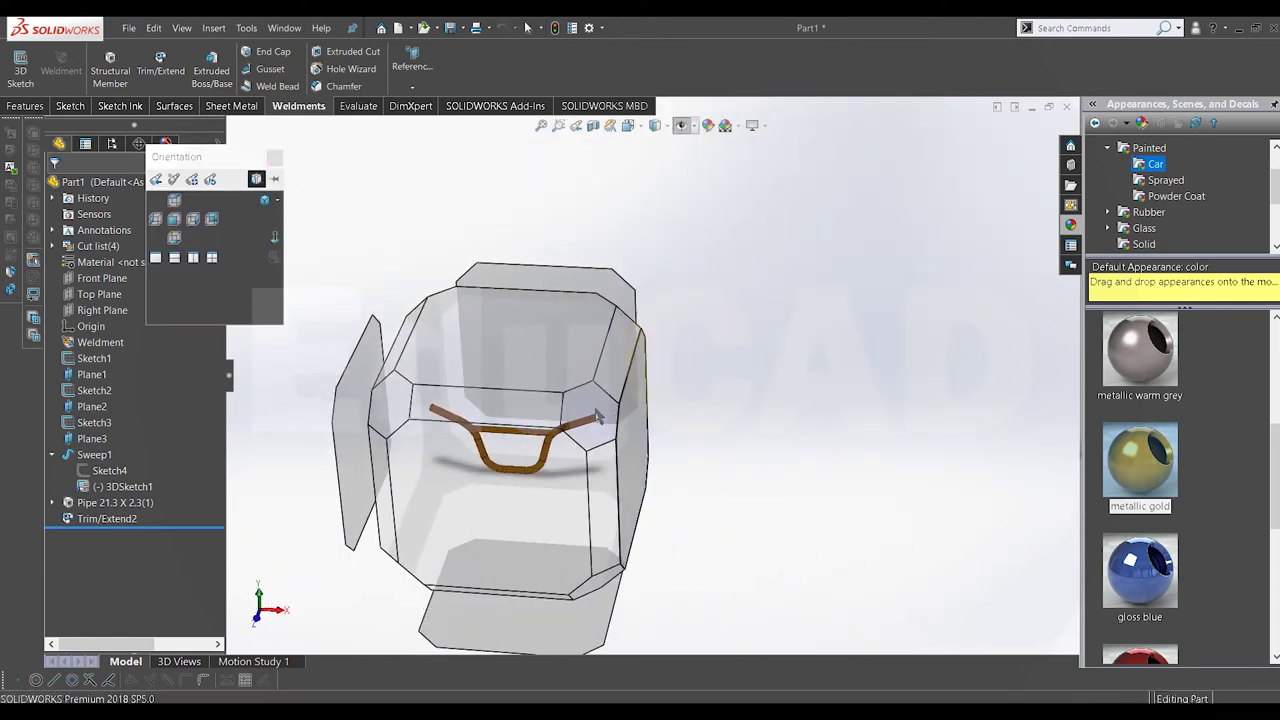
left_click(200, 205)
key("space")
left_click(405, 515)
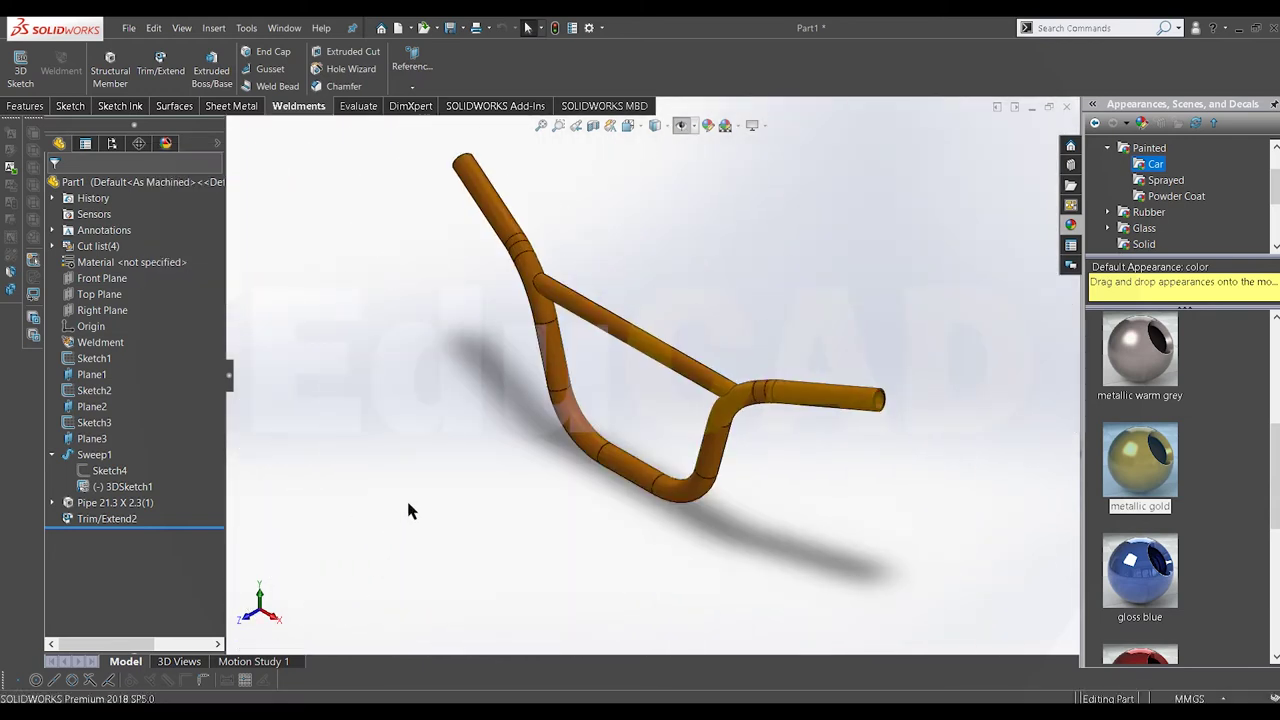
Step: Orbit toward the pipe end and open the options for its end face
scroll(614, 272, "down", 2)
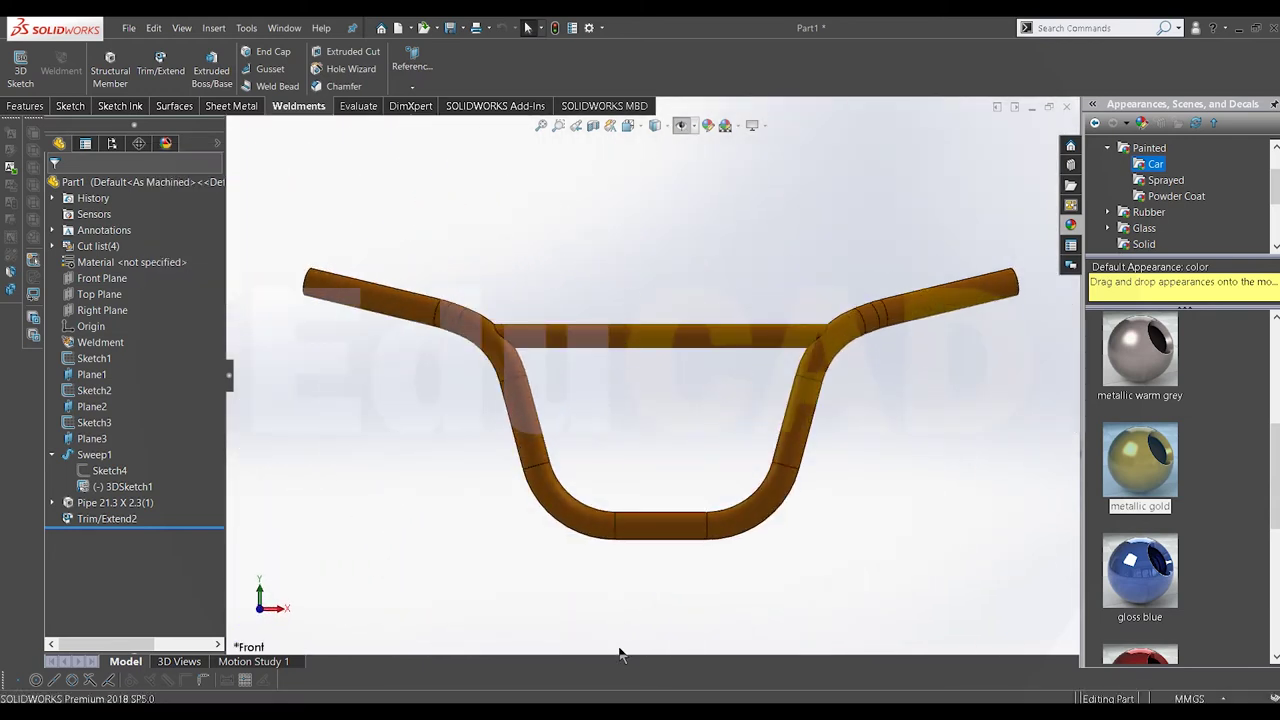
middle_click_drag(620, 652, 709, 286)
mouse_move(774, 394)
middle_mouse_down()
mouse_move(814, 357)
mouse_move(768, 388)
middle_mouse_up()
scroll(862, 370, "down", 3)
scroll(778, 383, "down", 2)
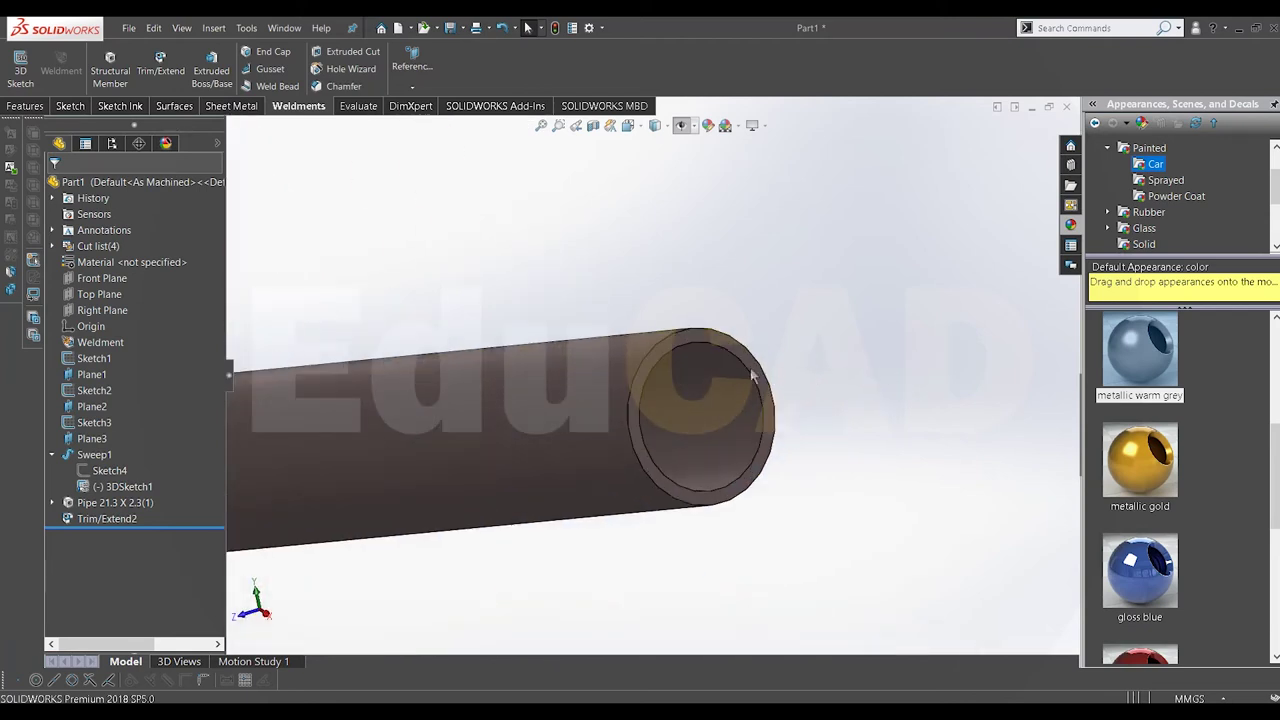
right_click(752, 377)
Step: Start a sketch on the pipe's end face and orbit to see the tube end
left_click(775, 347)
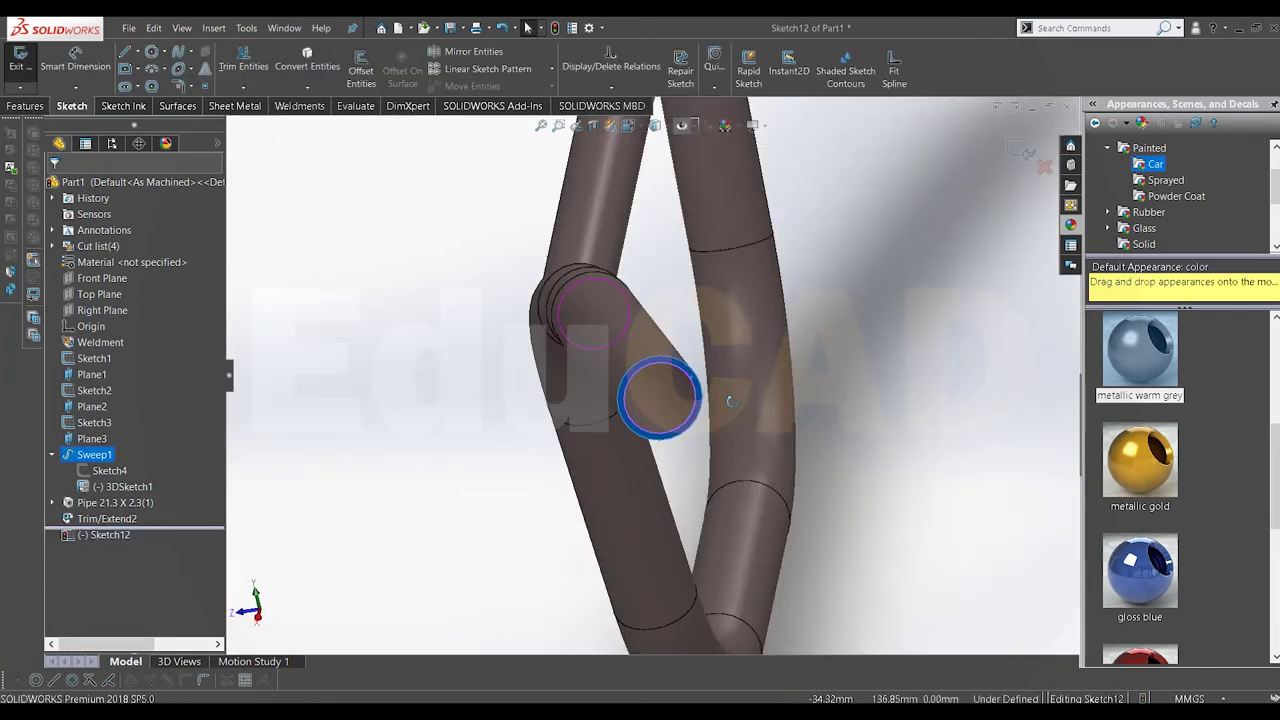
middle_click_drag(730, 400, 745, 388)
middle_click_drag(576, 388, 400, 200)
scroll(378, 170, "down", 3)
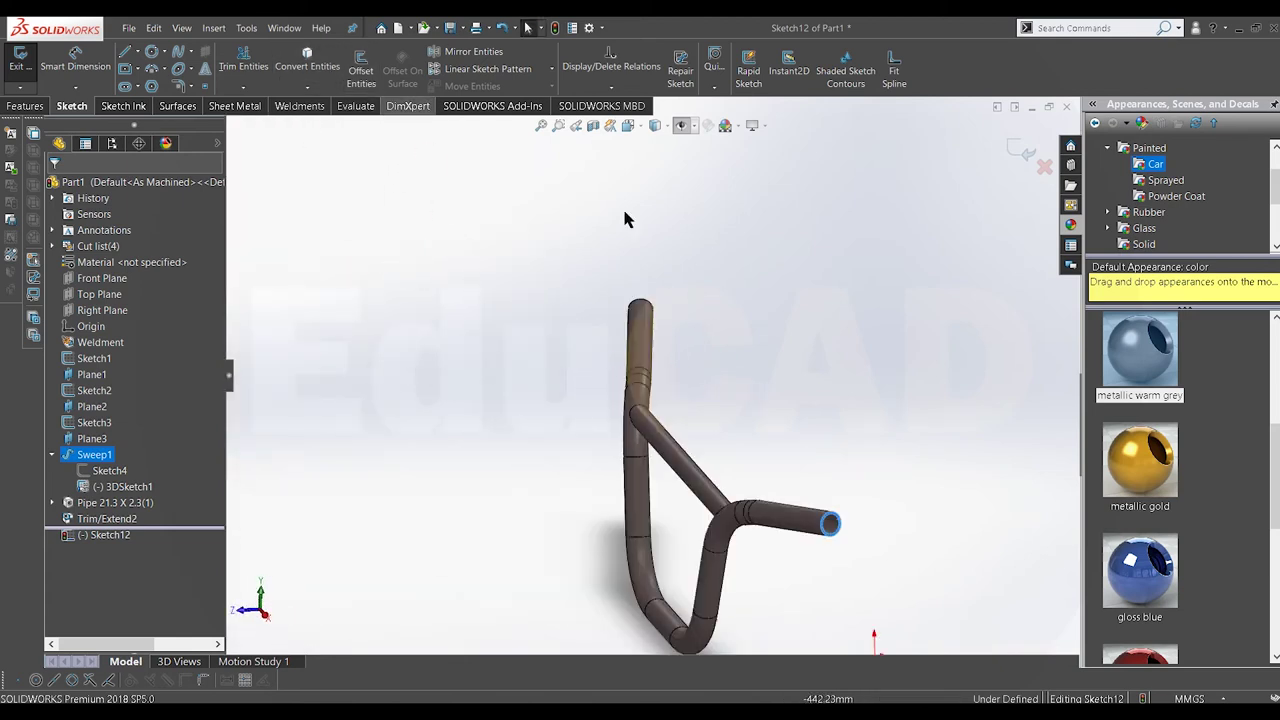
mouse_move(769, 312)
middle_mouse_down()
mouse_move(688, 368)
mouse_move(506, 336)
middle_mouse_up()
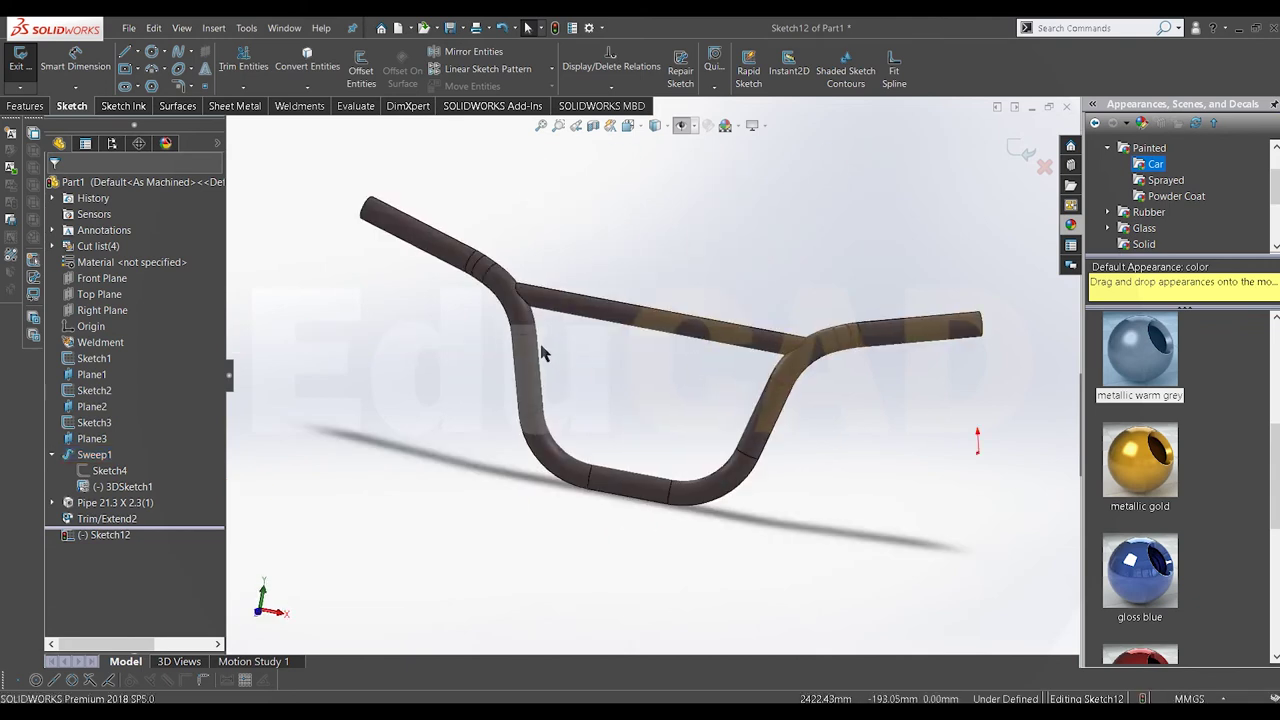
scroll(520, 315, "down", 3)
scroll(543, 300, "down", 3)
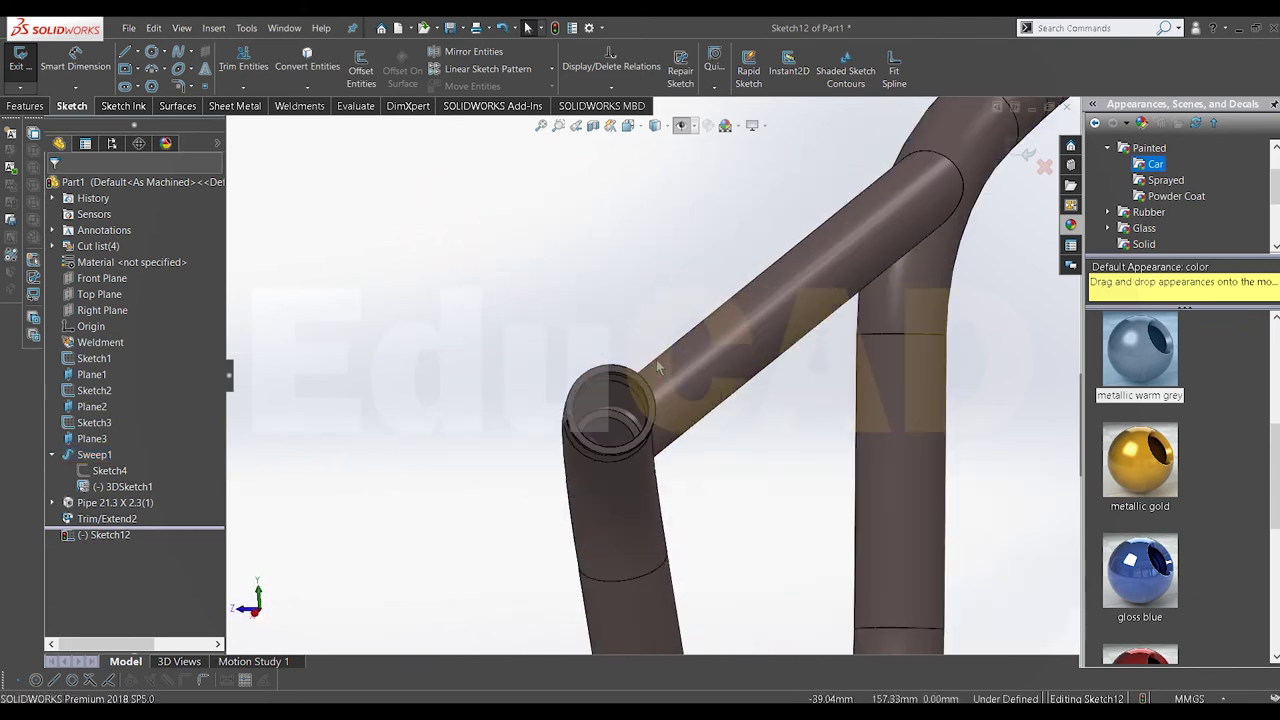
scroll(420, 260, "down", 1)
Step: Offset the pipe's end edge 2 mm outward and convert the end edge into the sketch
left_click(361, 65)
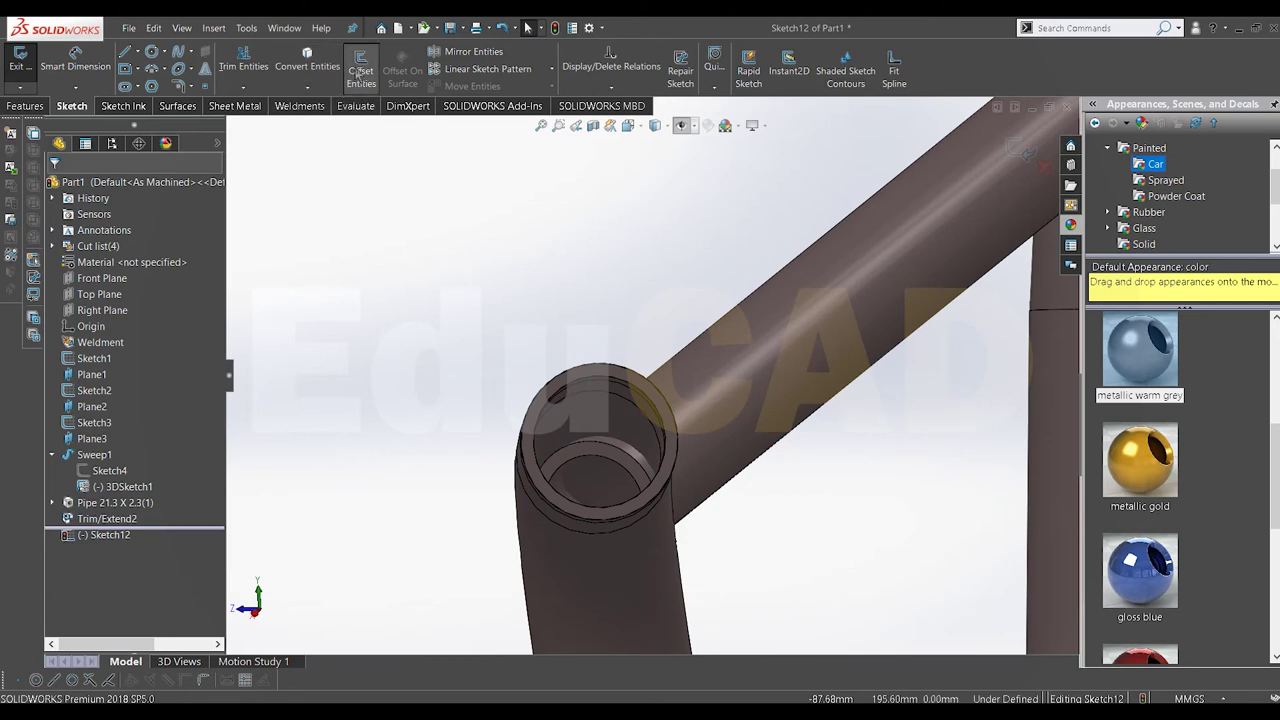
left_click(637, 376)
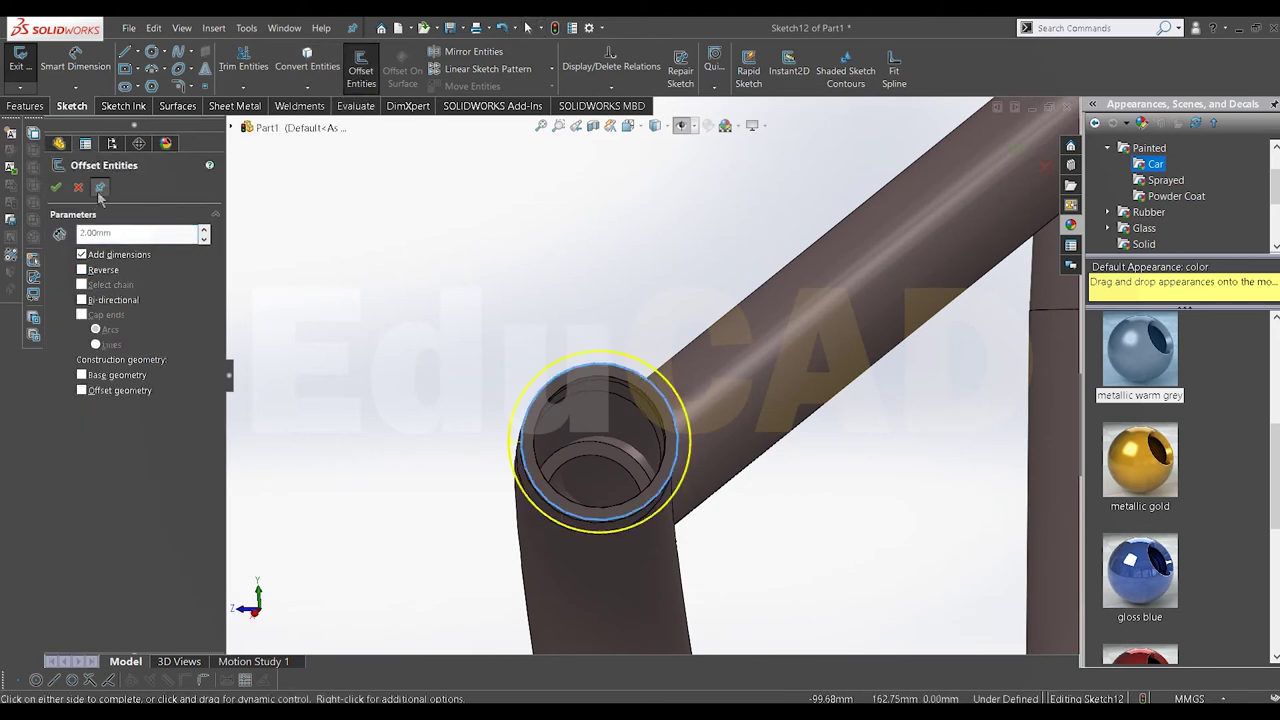
left_click(56, 187)
left_click(307, 65)
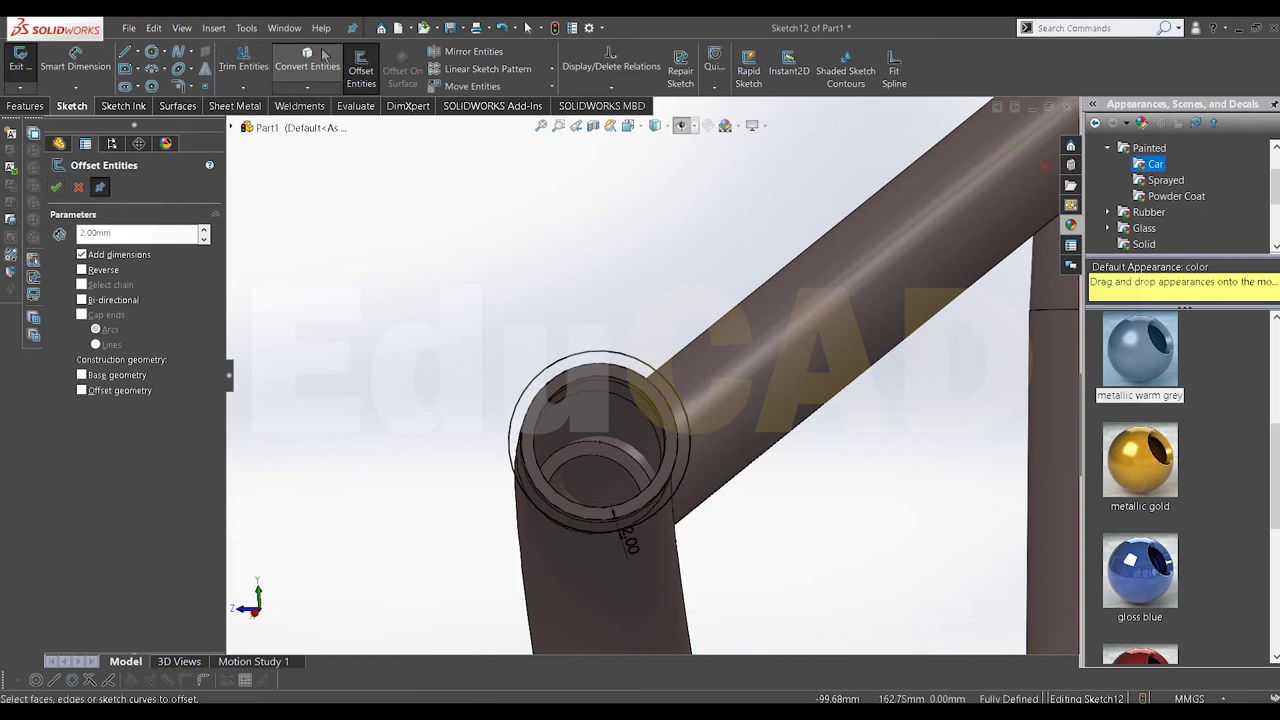
left_click(577, 373)
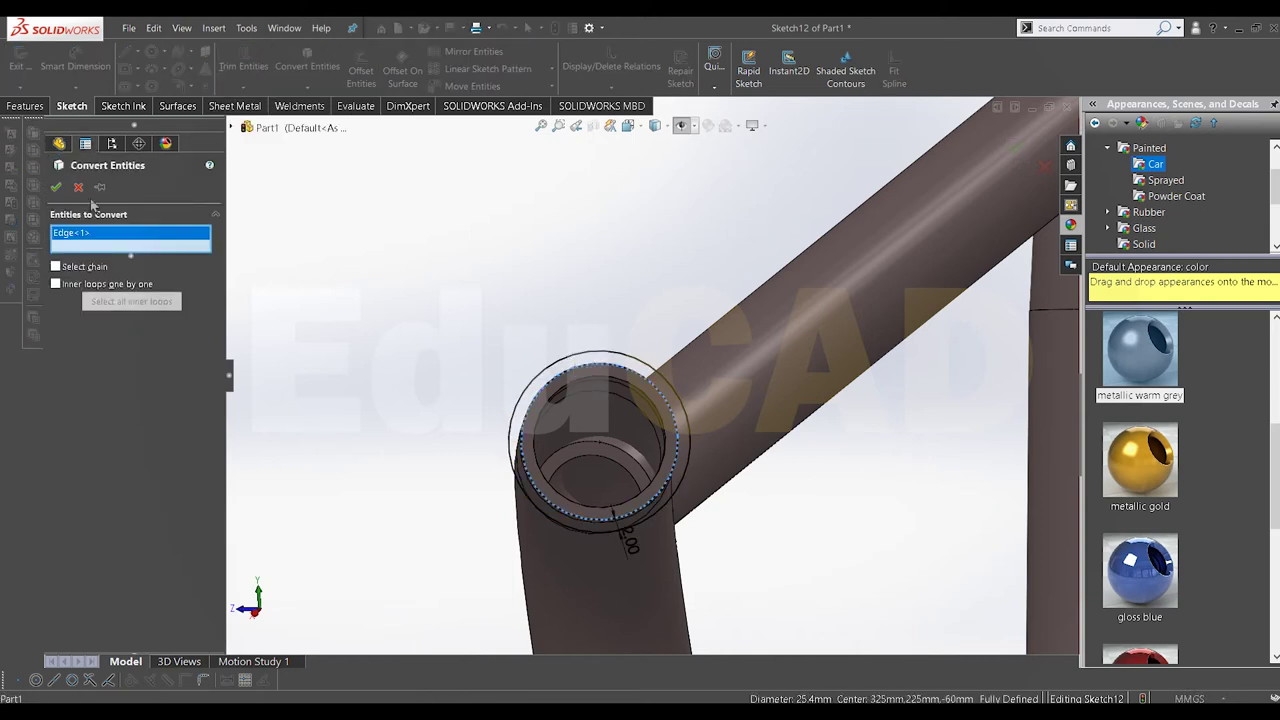
left_click(56, 187)
left_click(25, 105)
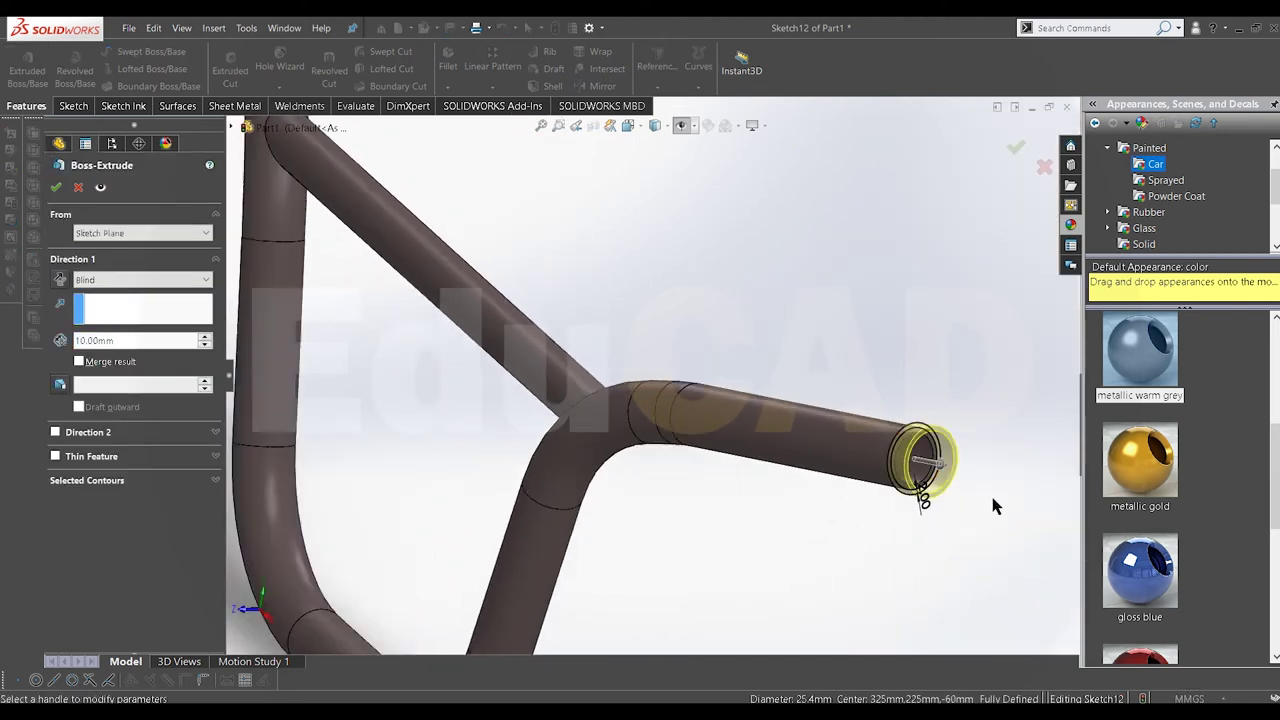
Step: Extrude the ring sketch 130 mm in the reversed direction, back along the pipe
left_click(59, 280)
left_click(205, 337)
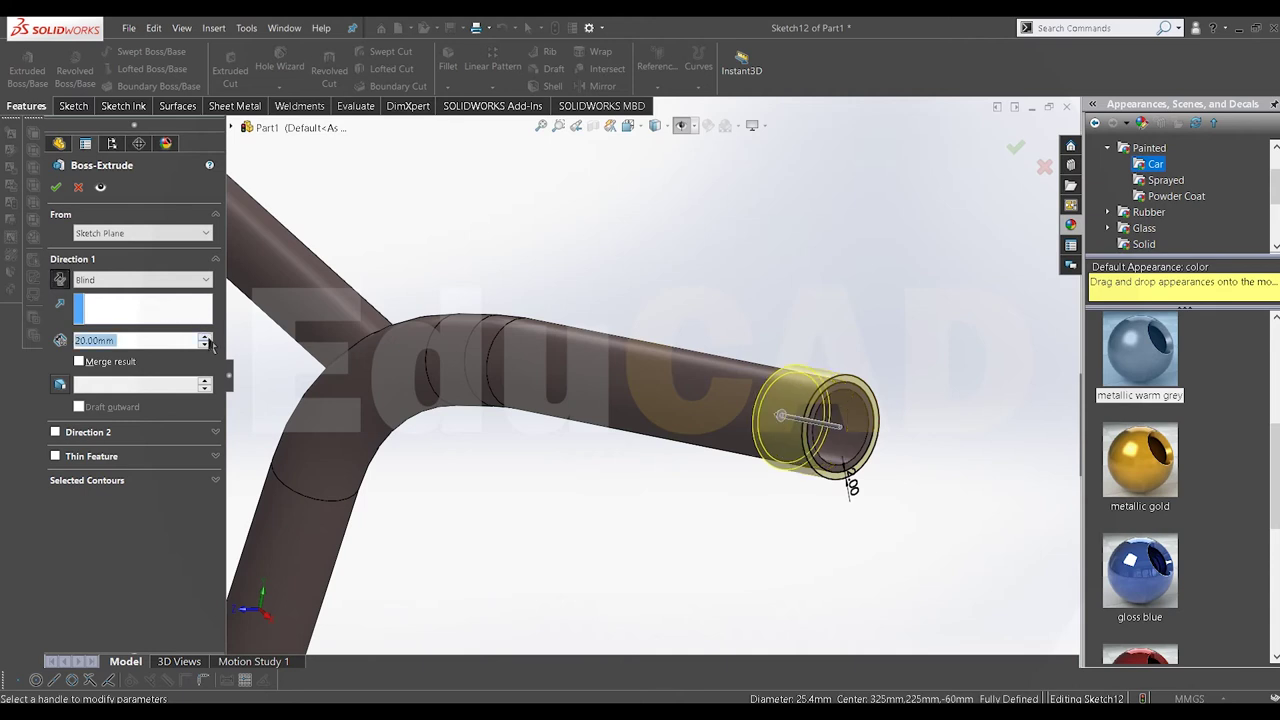
left_click(205, 337)
left_click(205, 337)
left_click(205, 337)
left_click(205, 337)
left_click(205, 337)
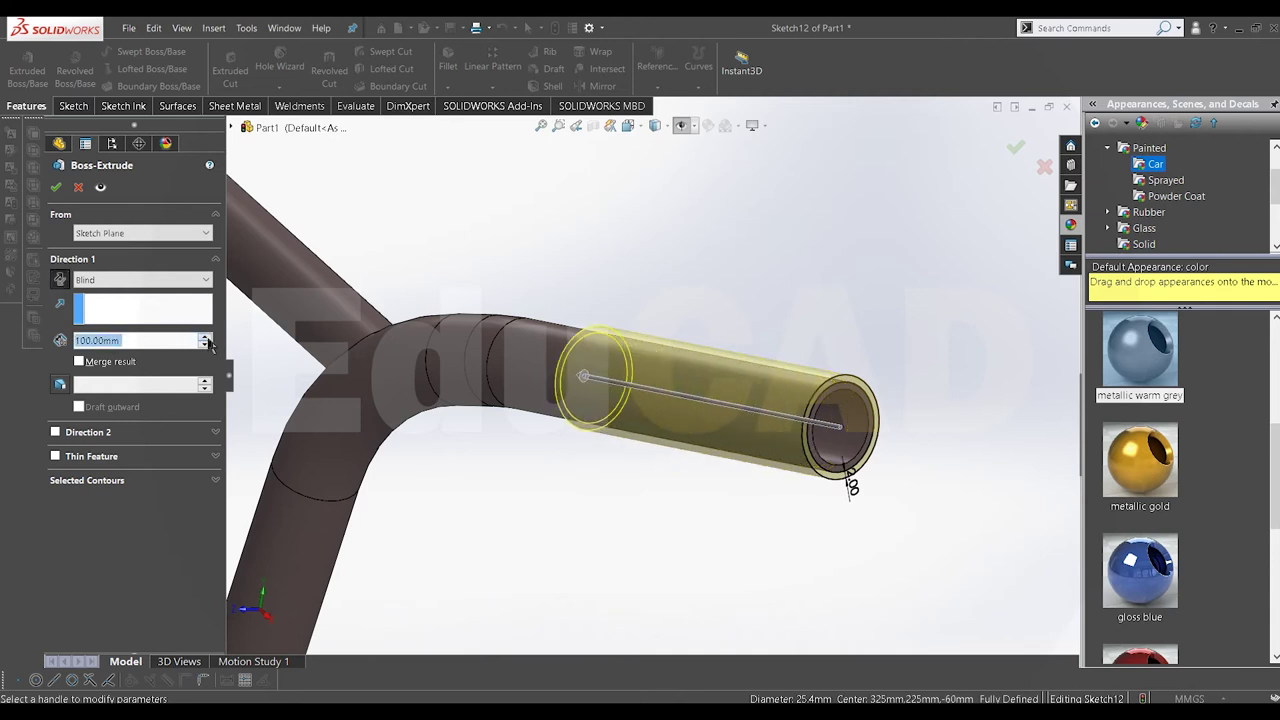
left_click(205, 337)
left_click(205, 337)
left_click(205, 337)
mouse_move(650, 420)
middle_mouse_down()
mouse_move(700, 400)
mouse_move(705, 413)
middle_mouse_up()
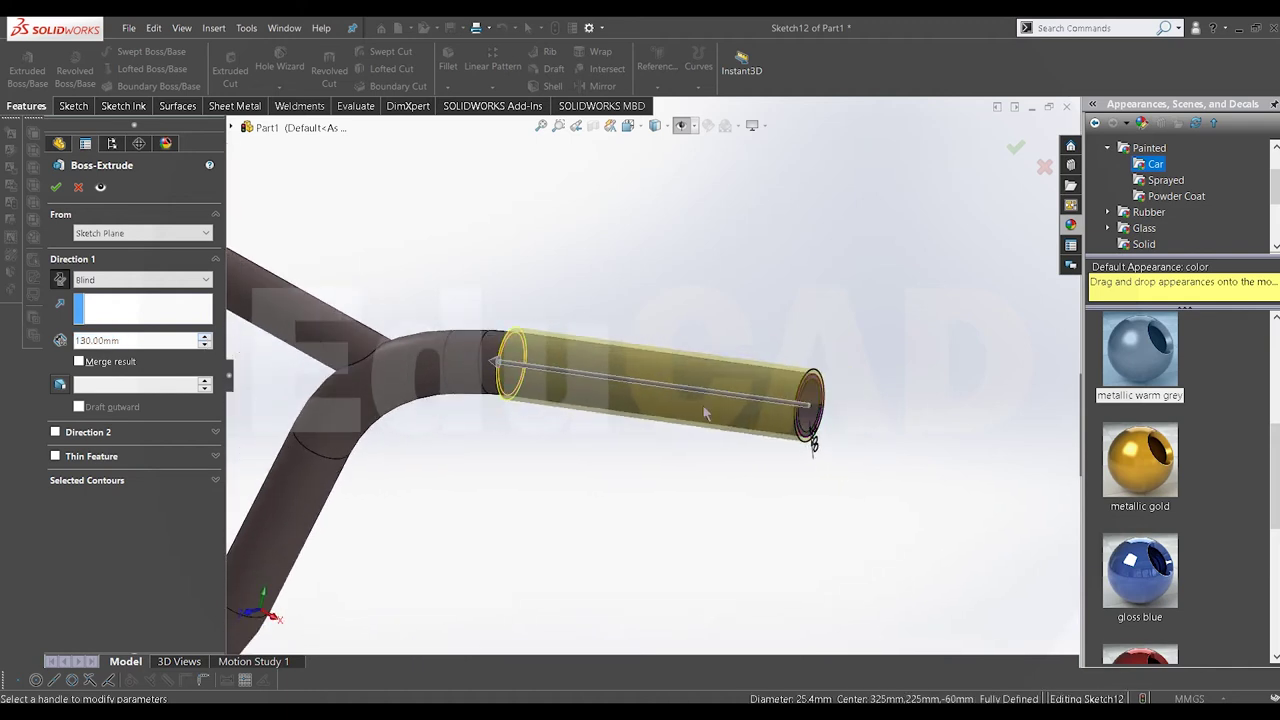
left_click(55, 188)
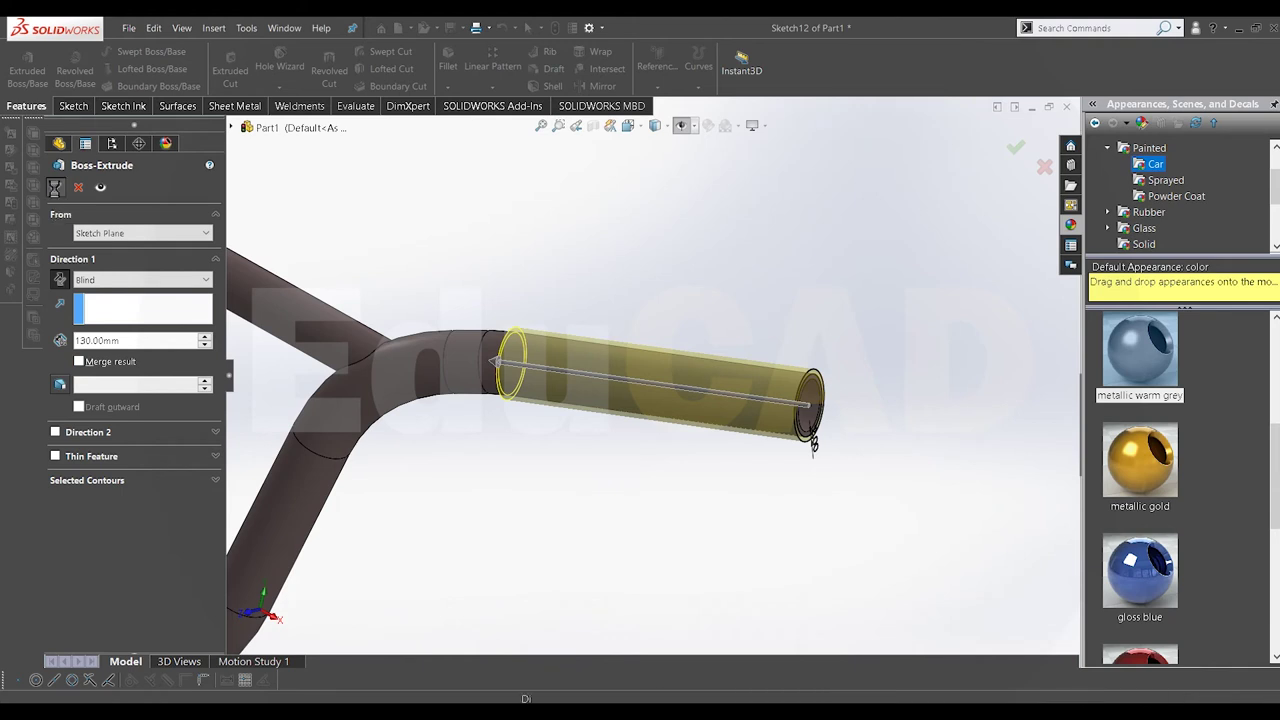
mouse_move(782, 386)
middle_mouse_down()
mouse_move(683, 387)
mouse_move(802, 376)
middle_mouse_up()
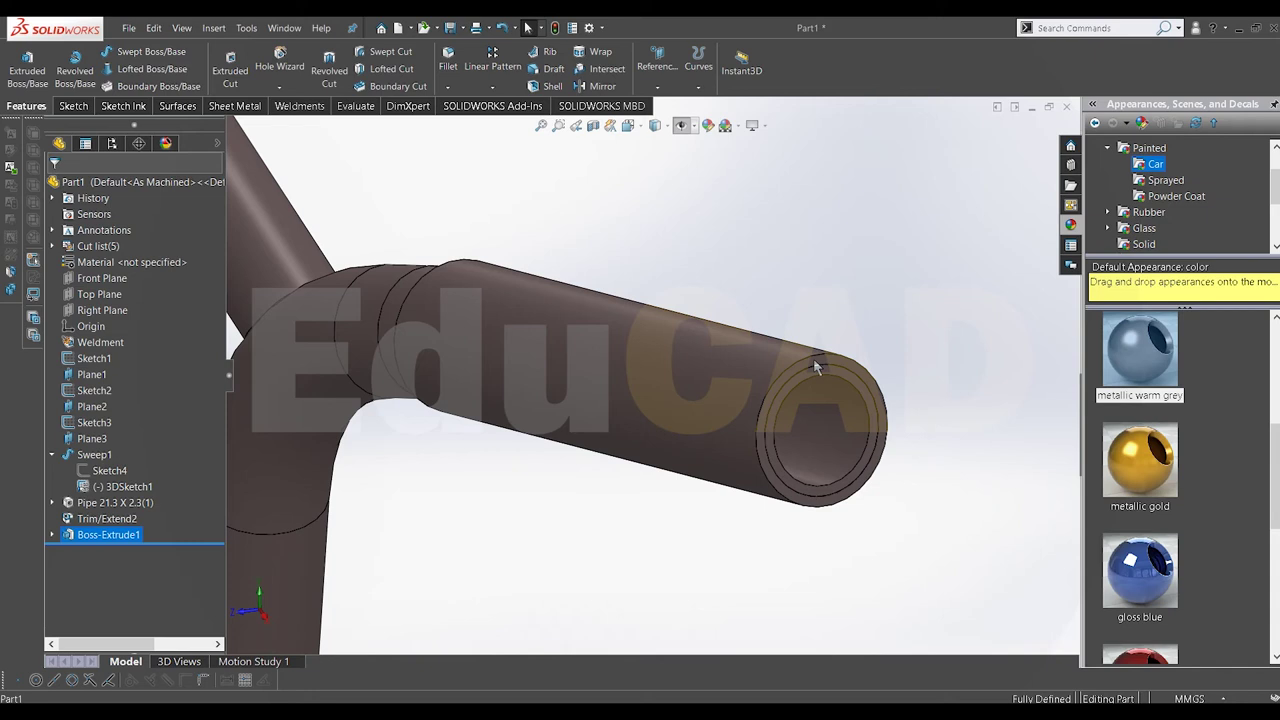
Step: Isolate the grip body so it shows on its own
left_click(814, 362)
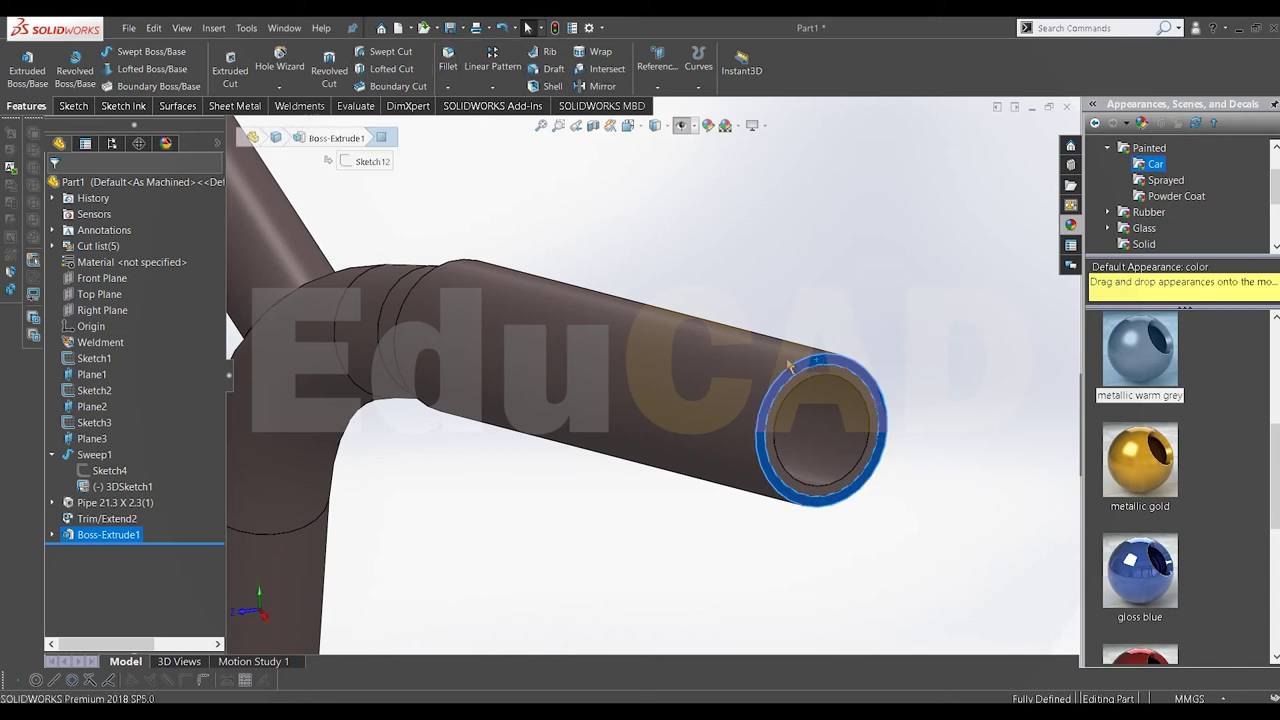
right_click(826, 366)
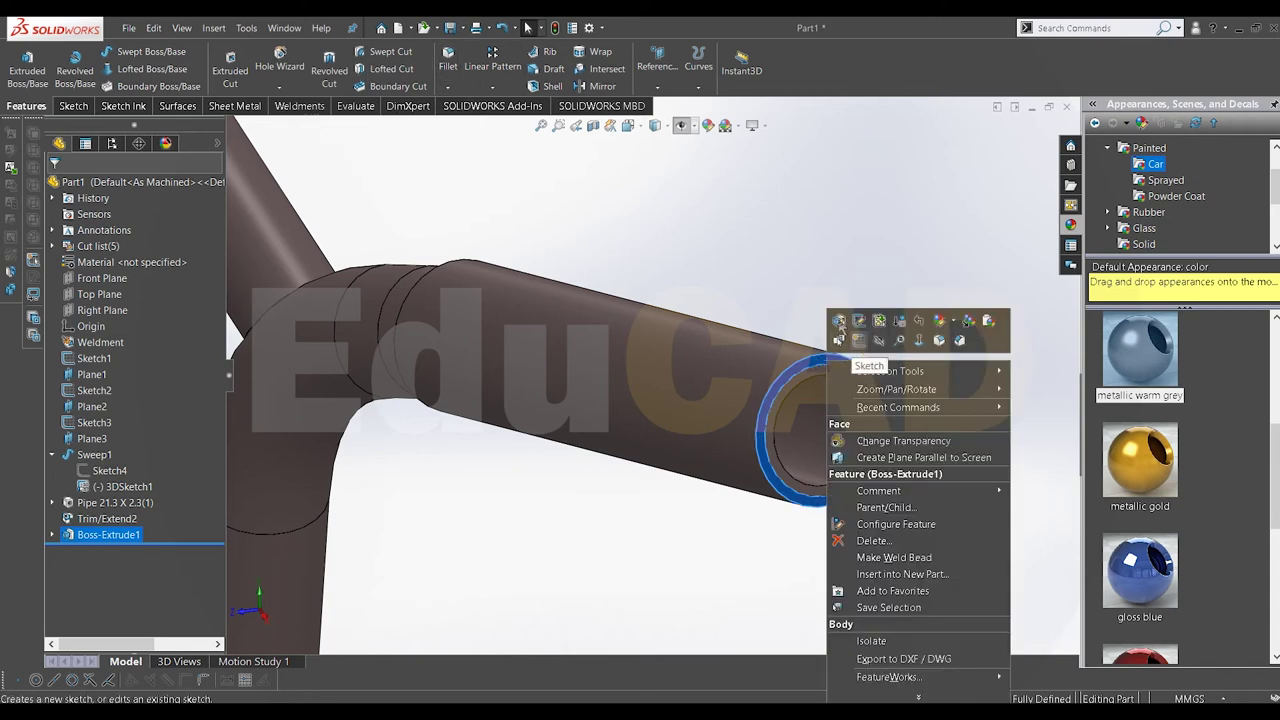
key("Escape")
right_click(748, 356)
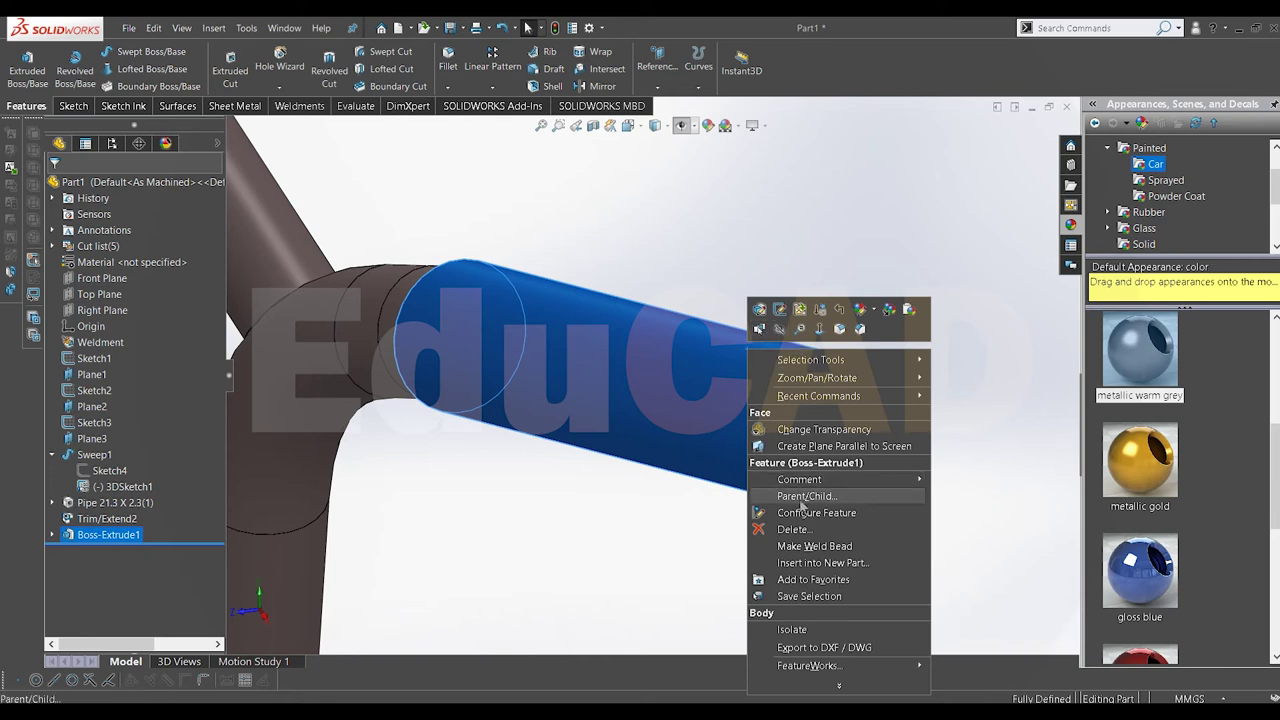
left_click(793, 629)
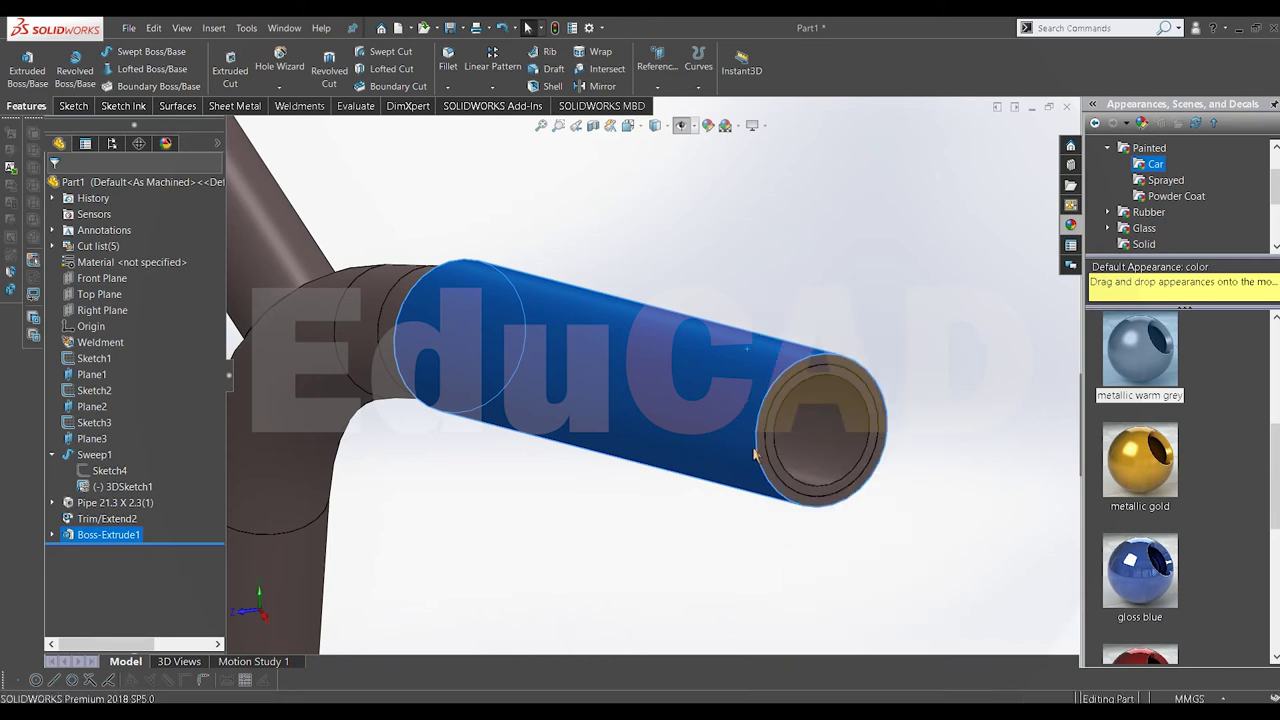
Step: Select the pipe's end edge and try converting it, dismissing the resulting error
left_click(785, 352)
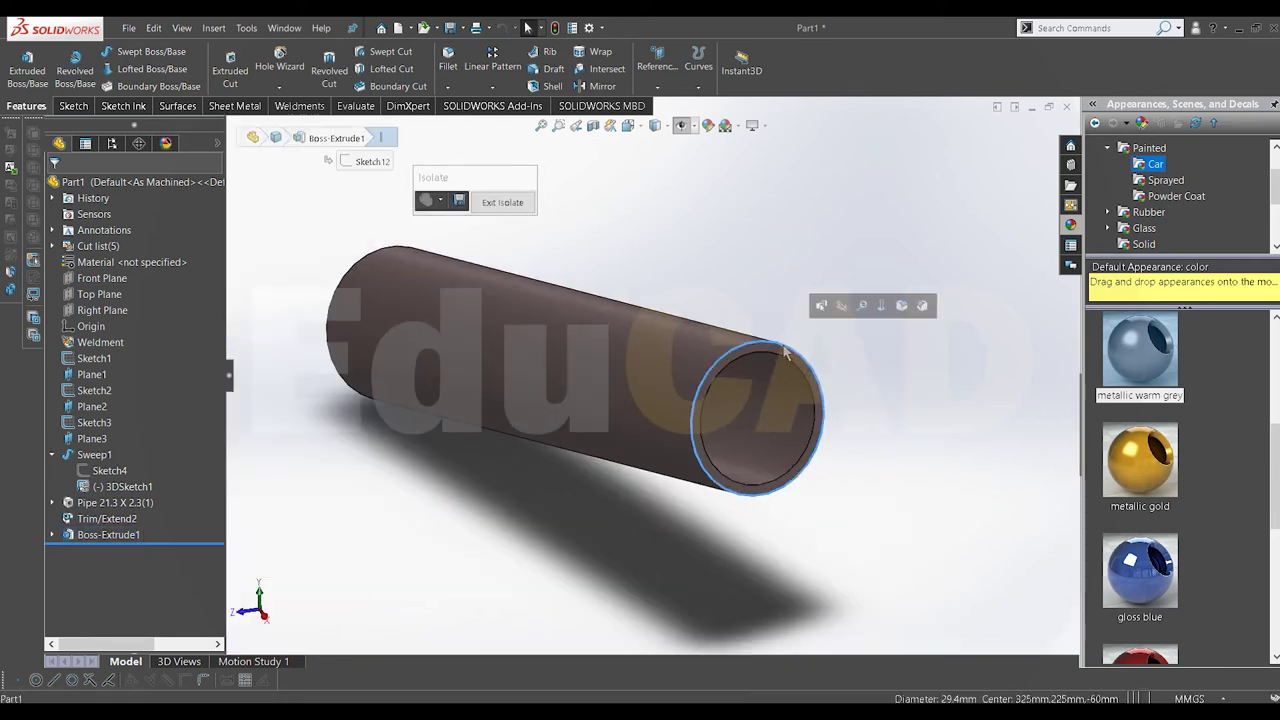
left_click(78, 108)
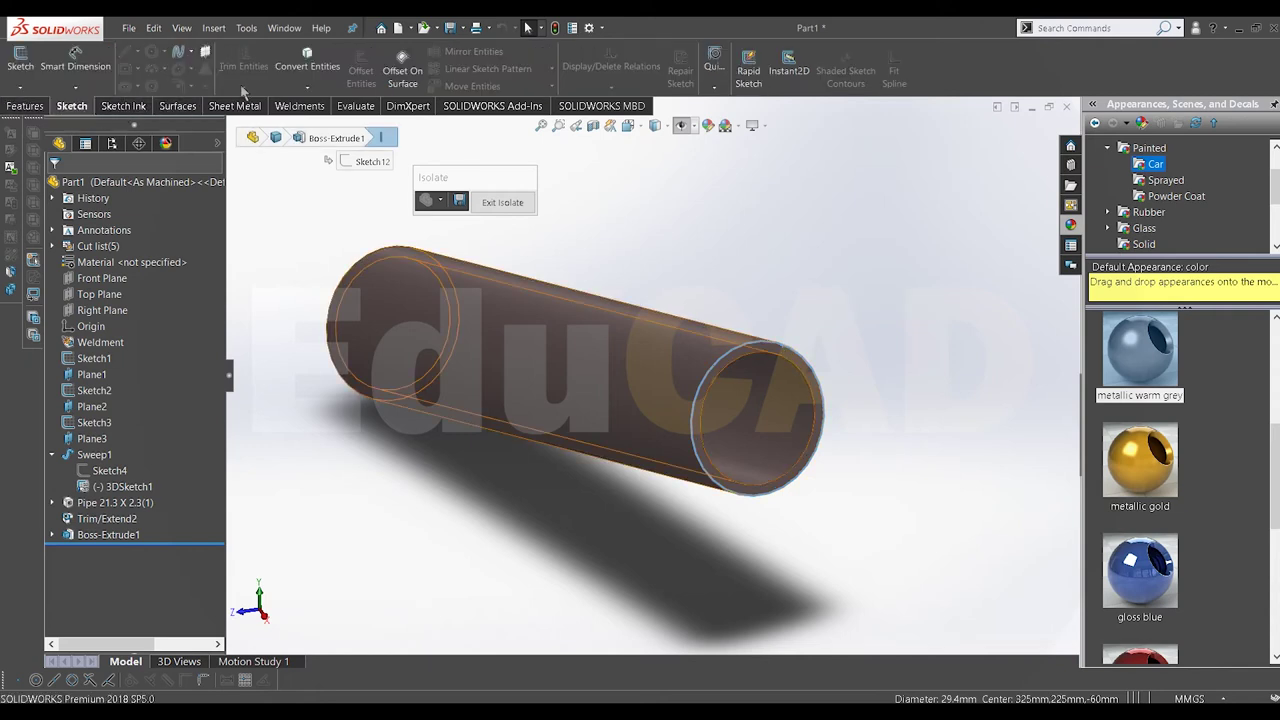
left_click(307, 60)
left_click(745, 371)
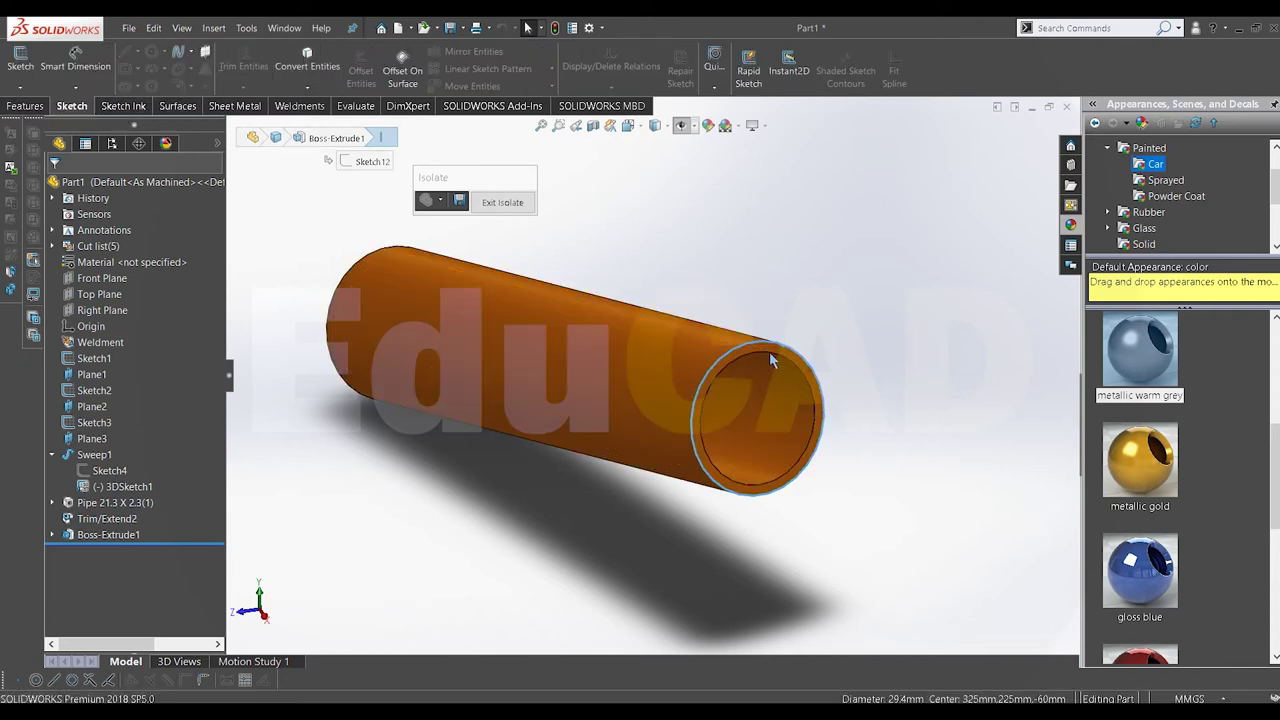
right_click(780, 352)
key("Escape")
Step: Sketch on the pipe end face, convert its edges, and extrude them 3 mm
left_click(776, 355)
right_click(778, 352)
left_click(789, 324)
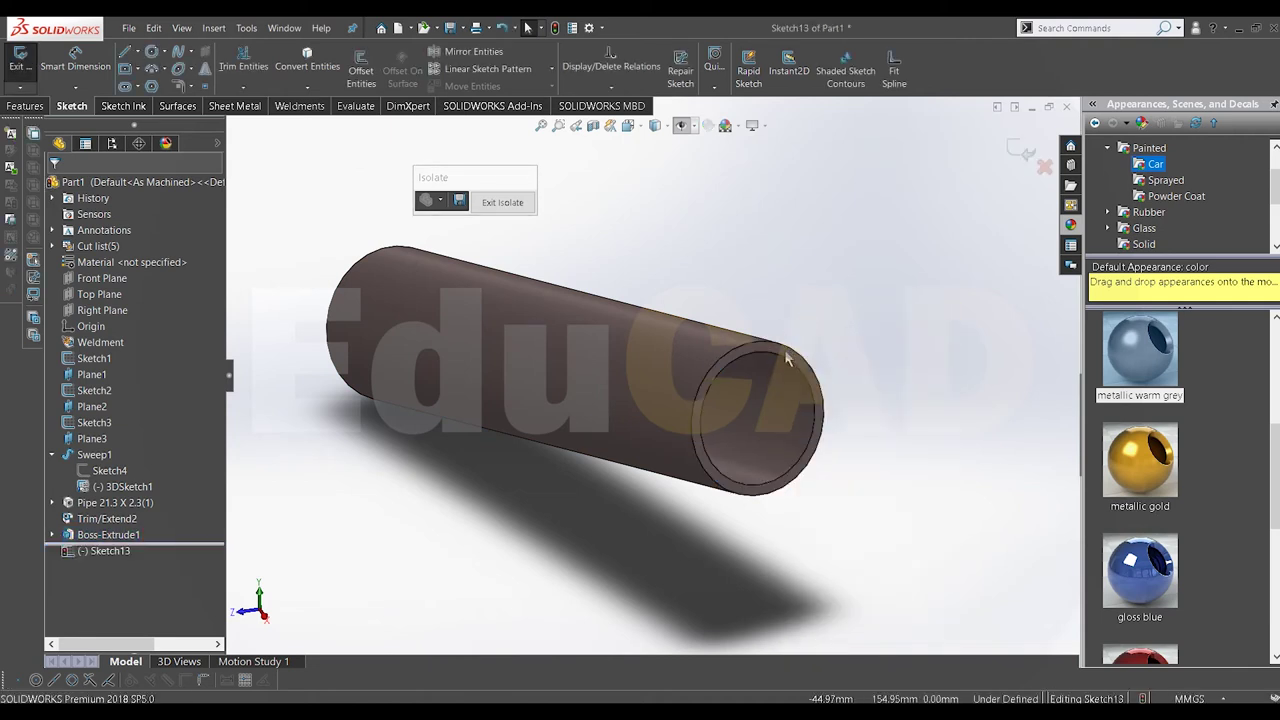
left_click(307, 60)
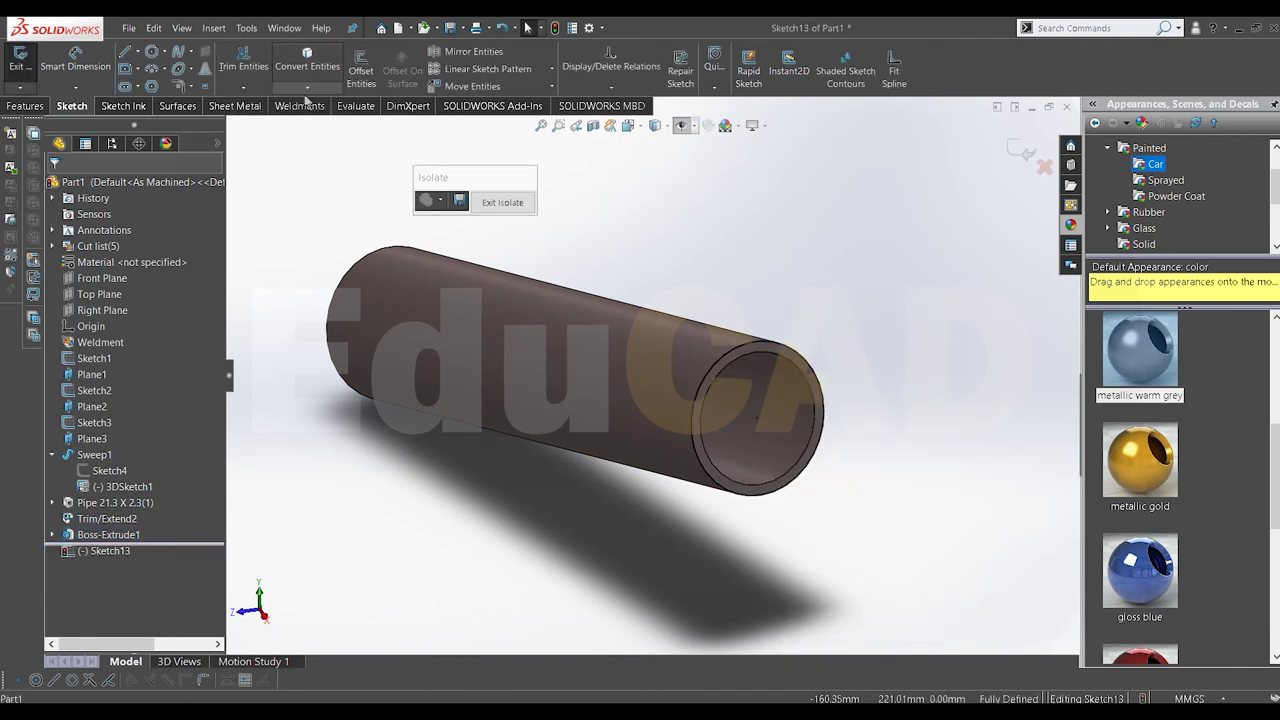
left_click(30, 104)
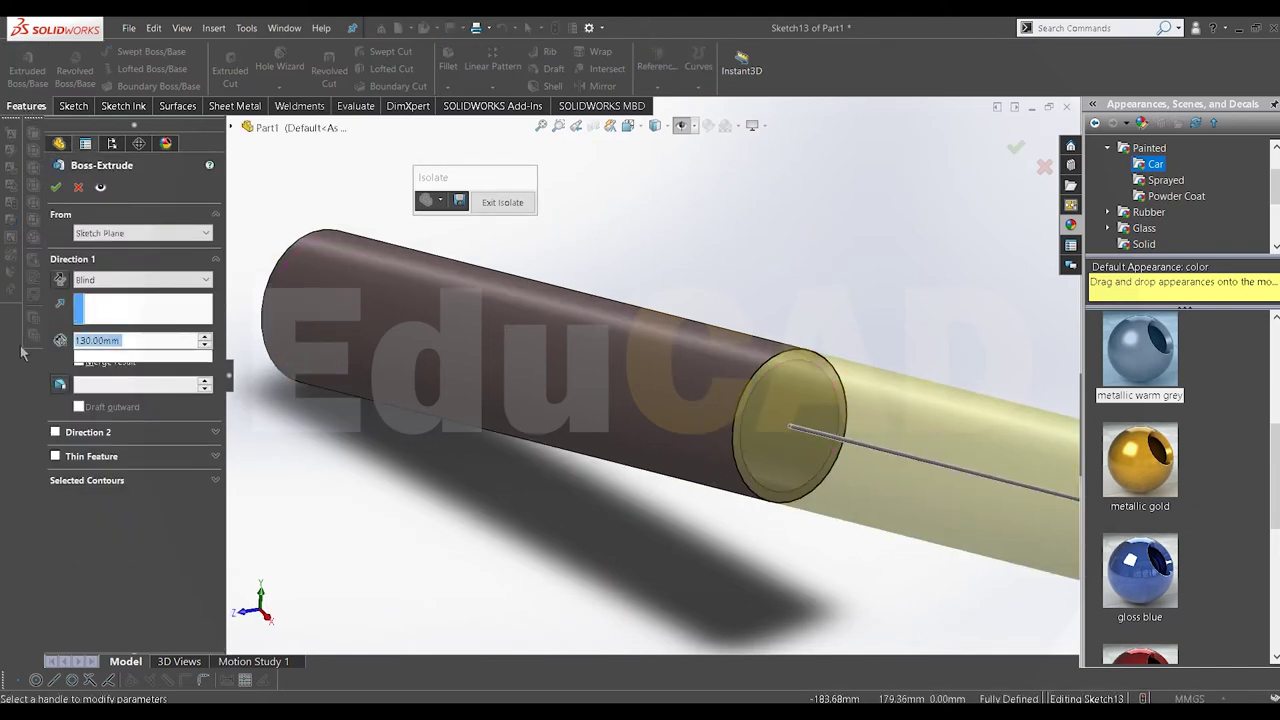
type("3")
key("Return")
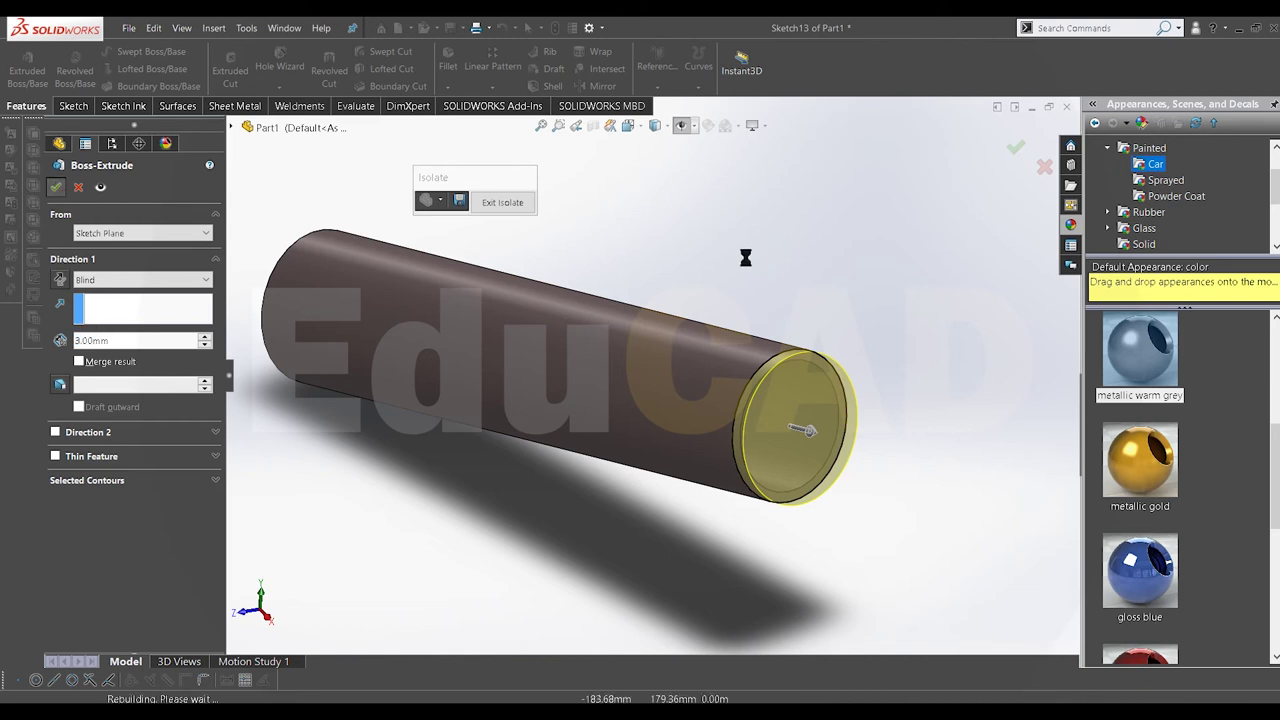
Step: Edit Boss-Extrude2 to merge the 3 mm cap into the pipe, then orbit to check
key("f")
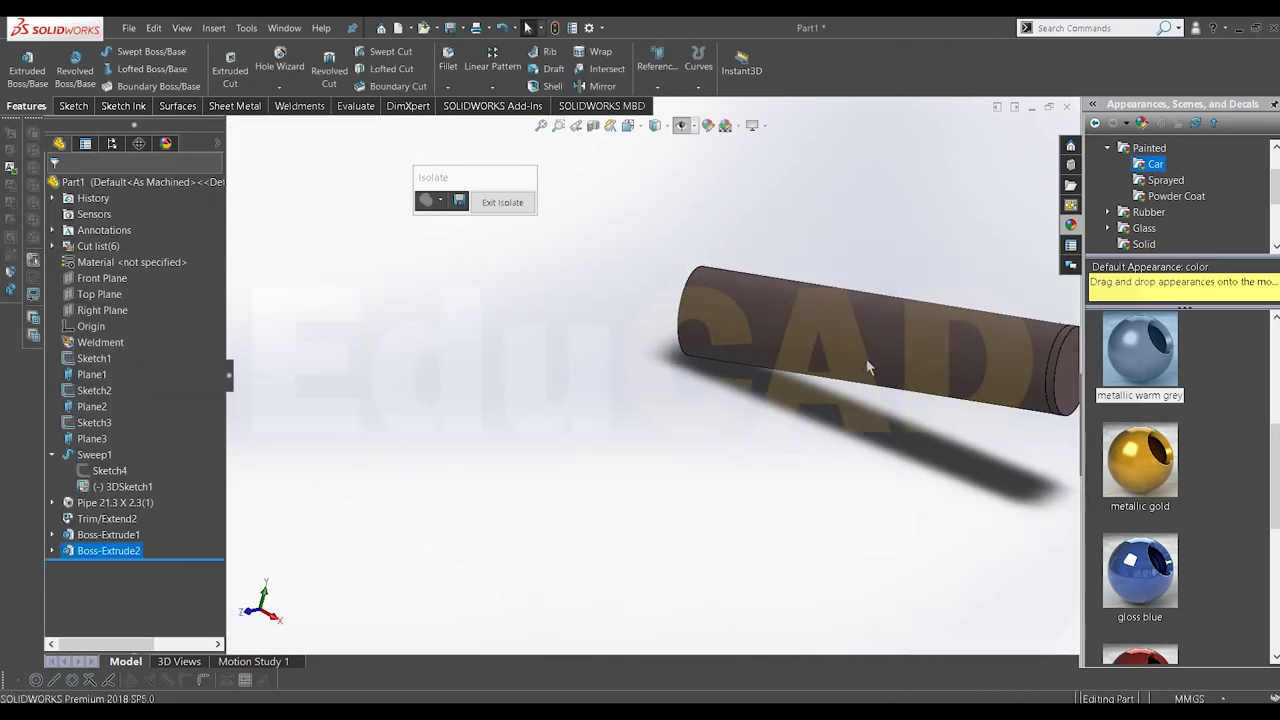
right_click(89, 564)
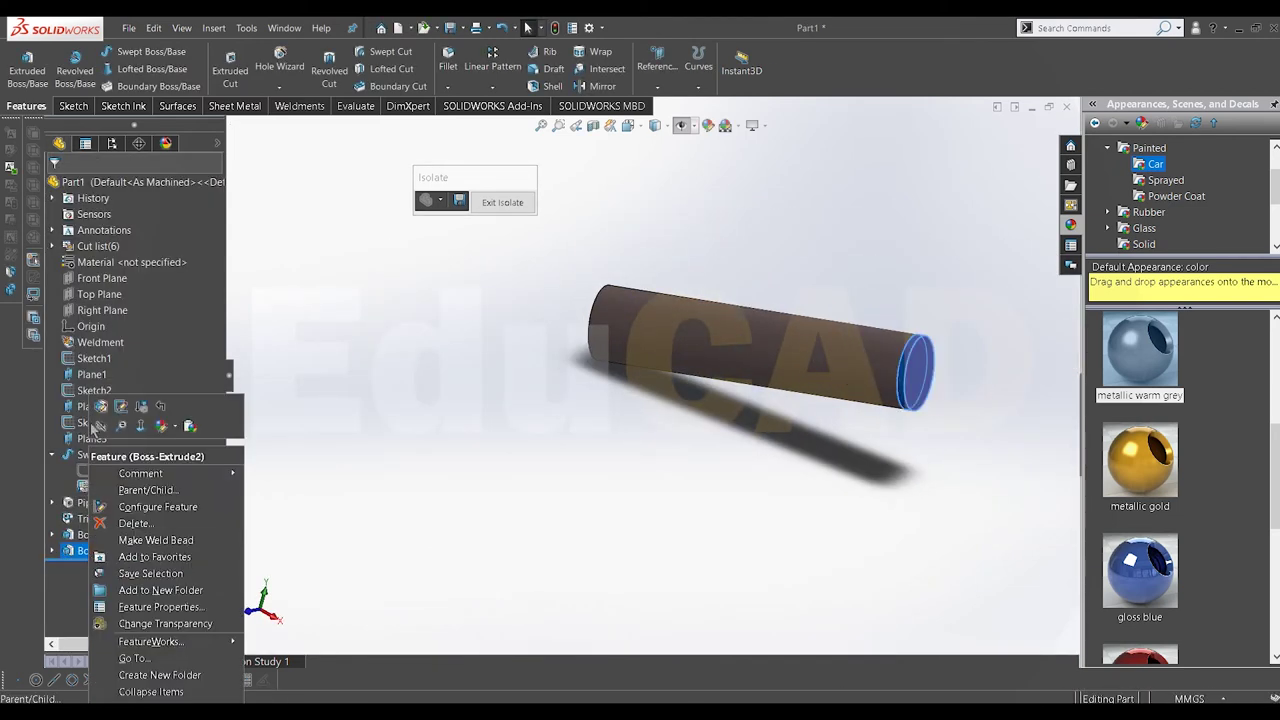
left_click(97, 405)
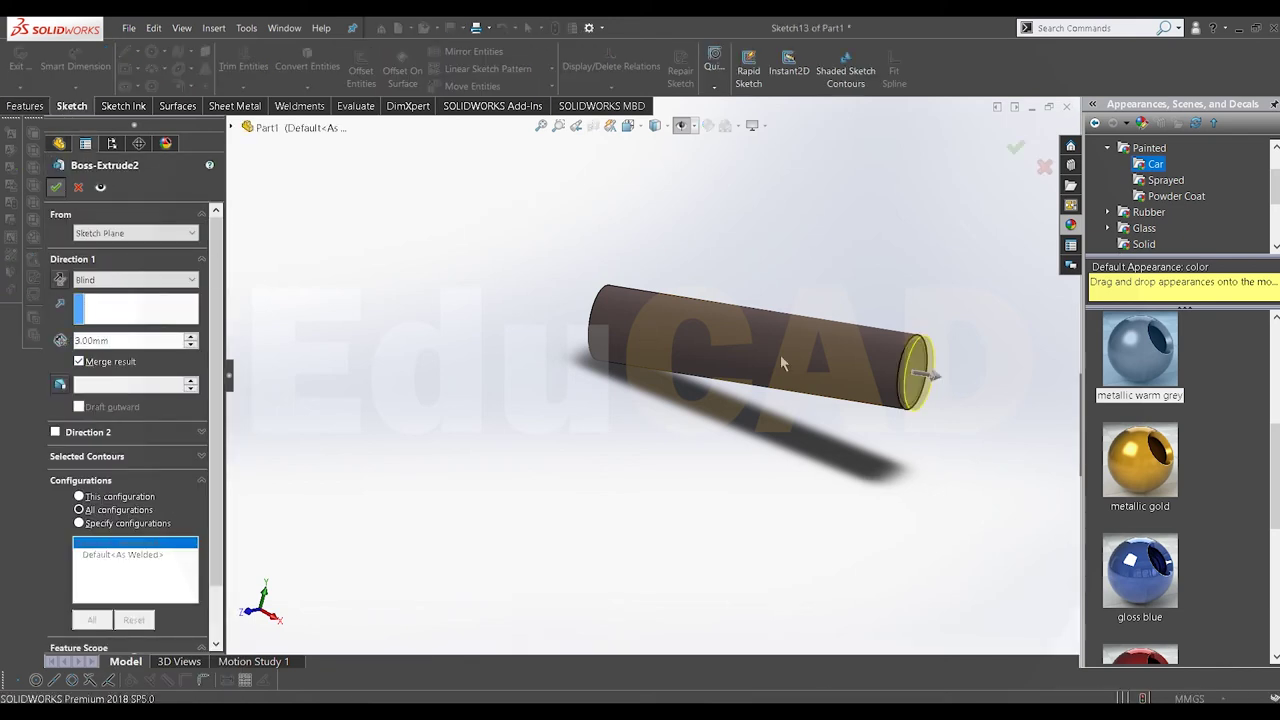
key("Return")
middle_click_drag(782, 364, 805, 381)
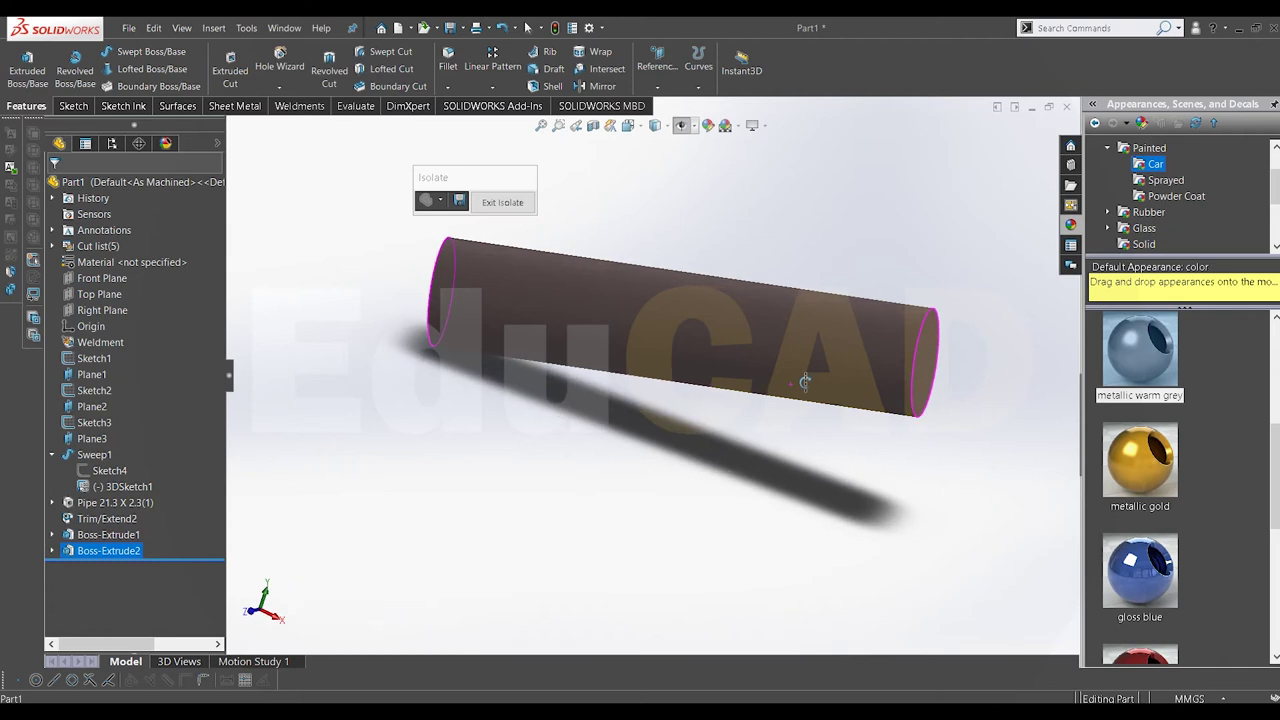
mouse_move(600, 380)
middle_mouse_down()
mouse_move(797, 355)
mouse_move(633, 382)
mouse_move(663, 369)
mouse_move(776, 376)
mouse_move(714, 382)
mouse_move(719, 395)
middle_mouse_up()
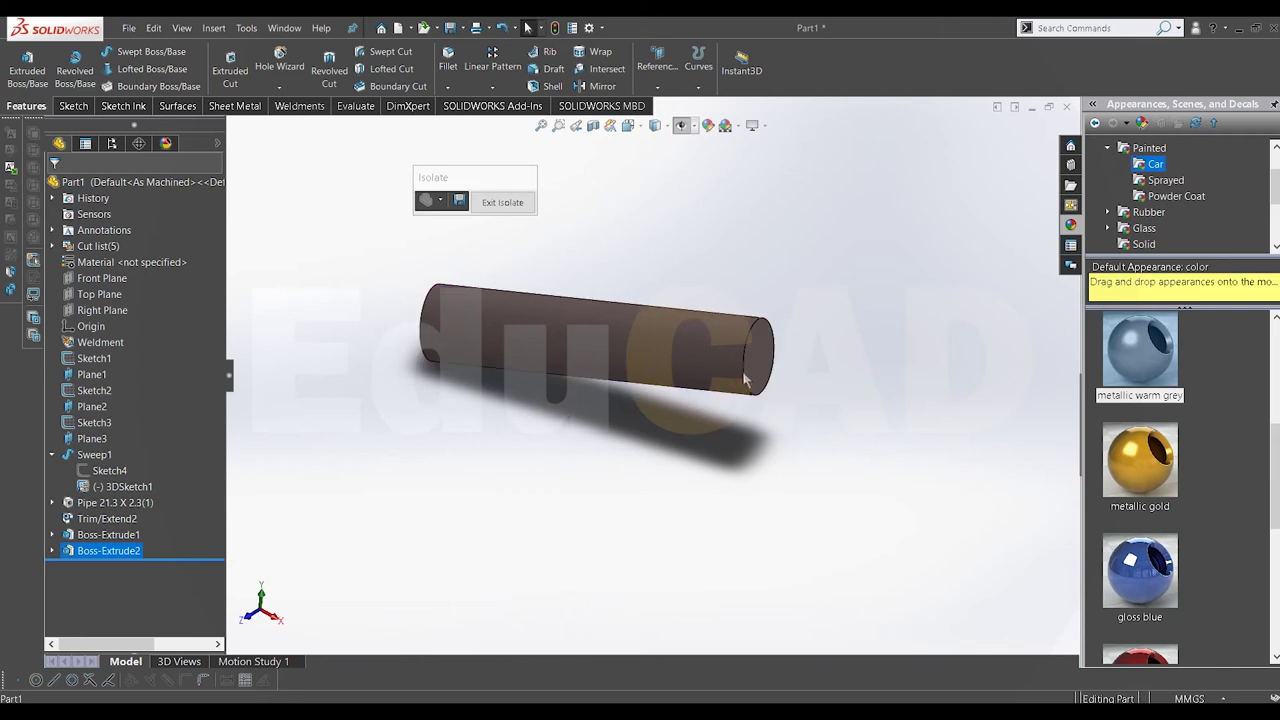
Step: Start a sketch on the capped end face and draw a line across the circle
right_click(757, 363)
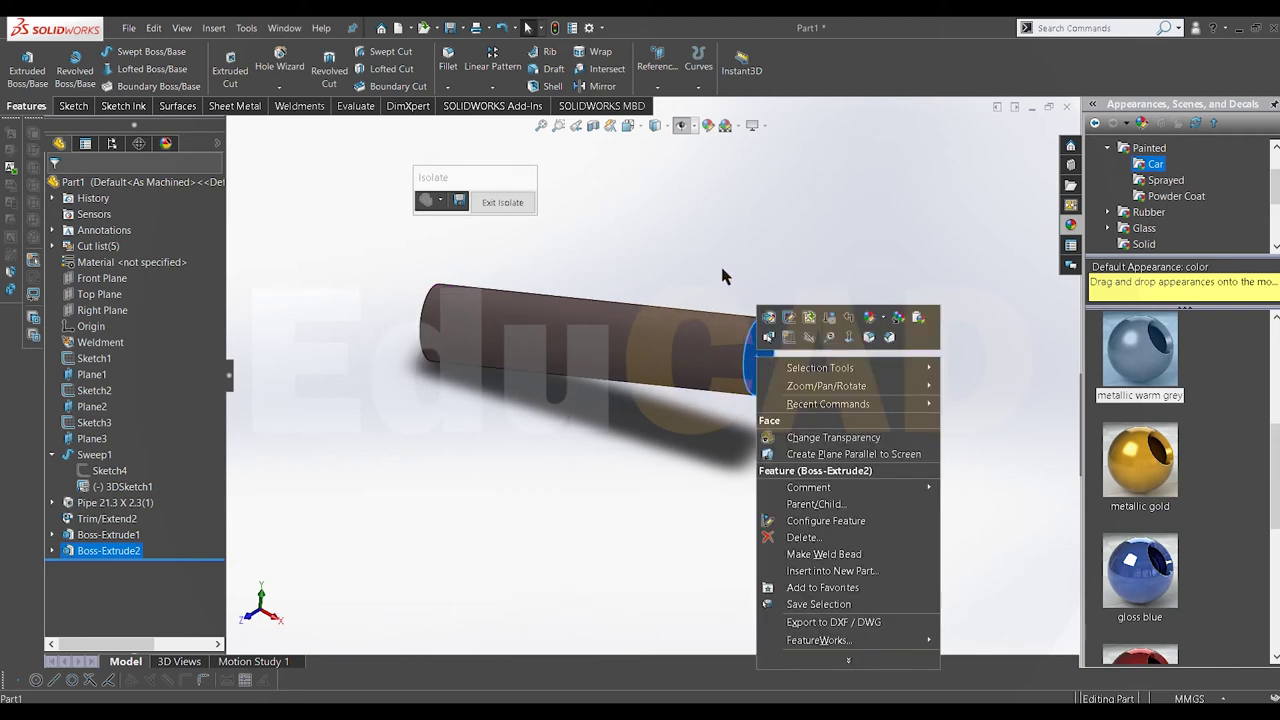
left_click(722, 269)
right_click(771, 358)
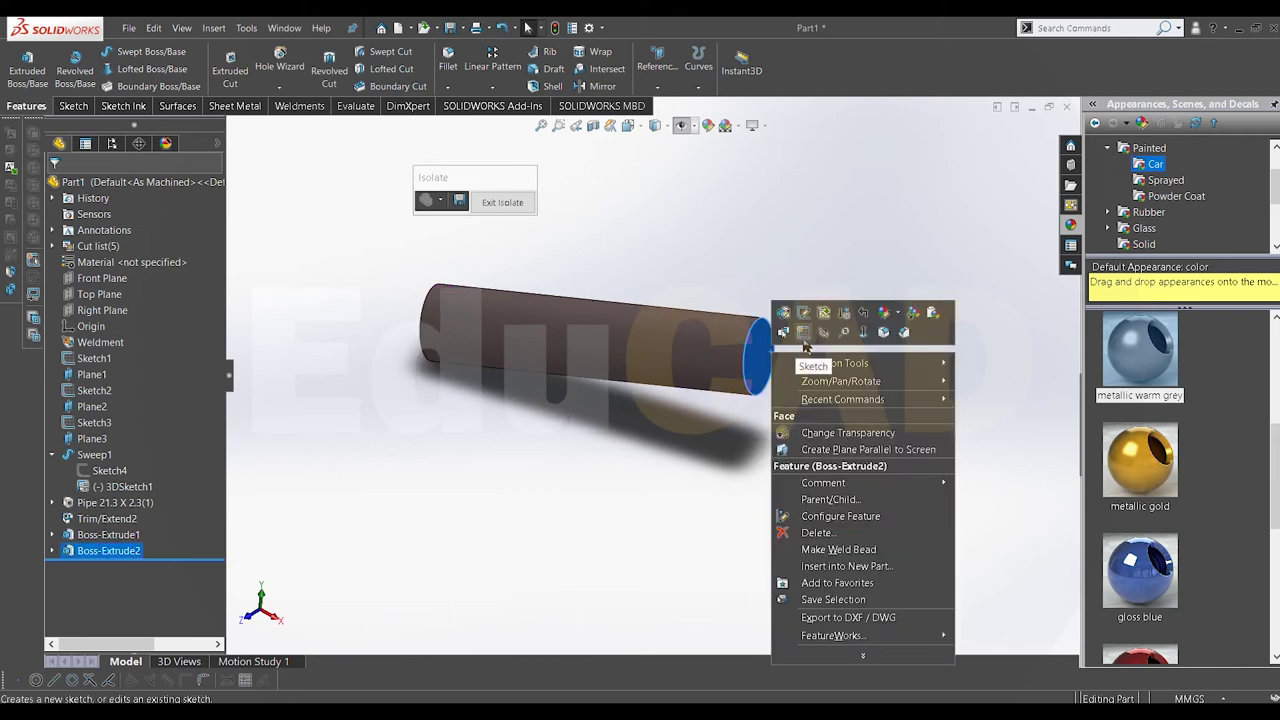
left_click(804, 340)
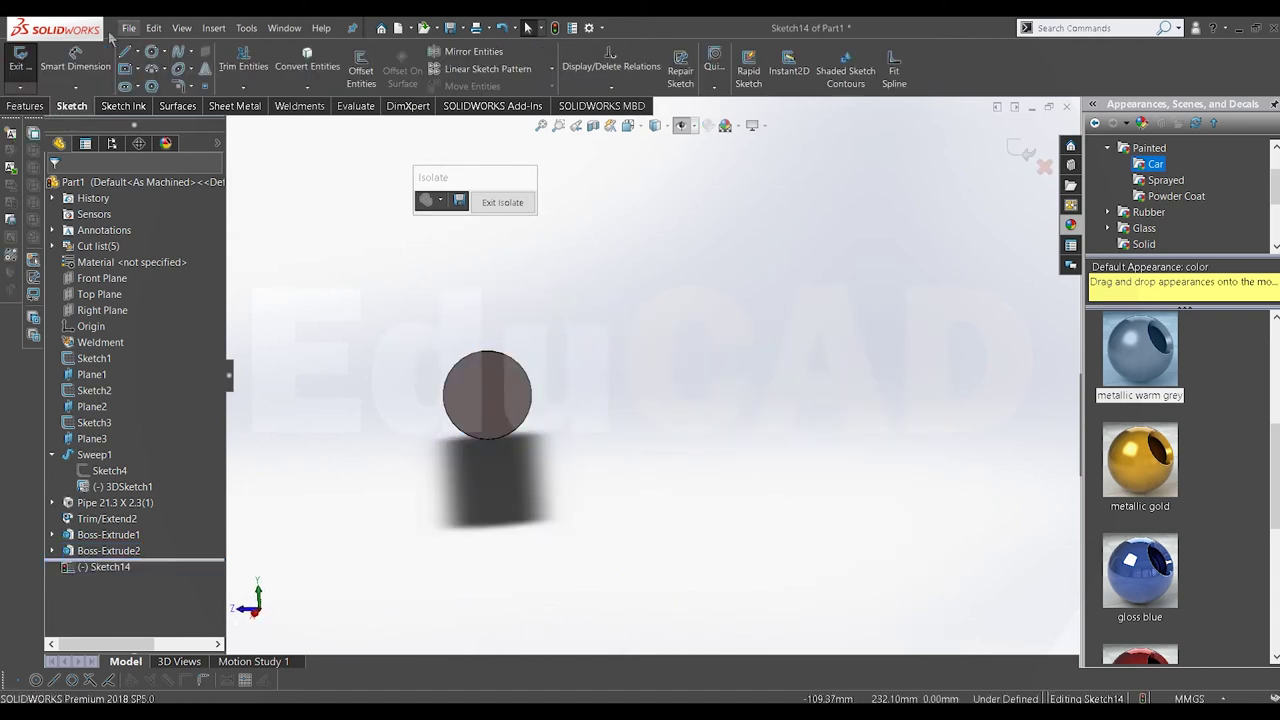
left_click(124, 56)
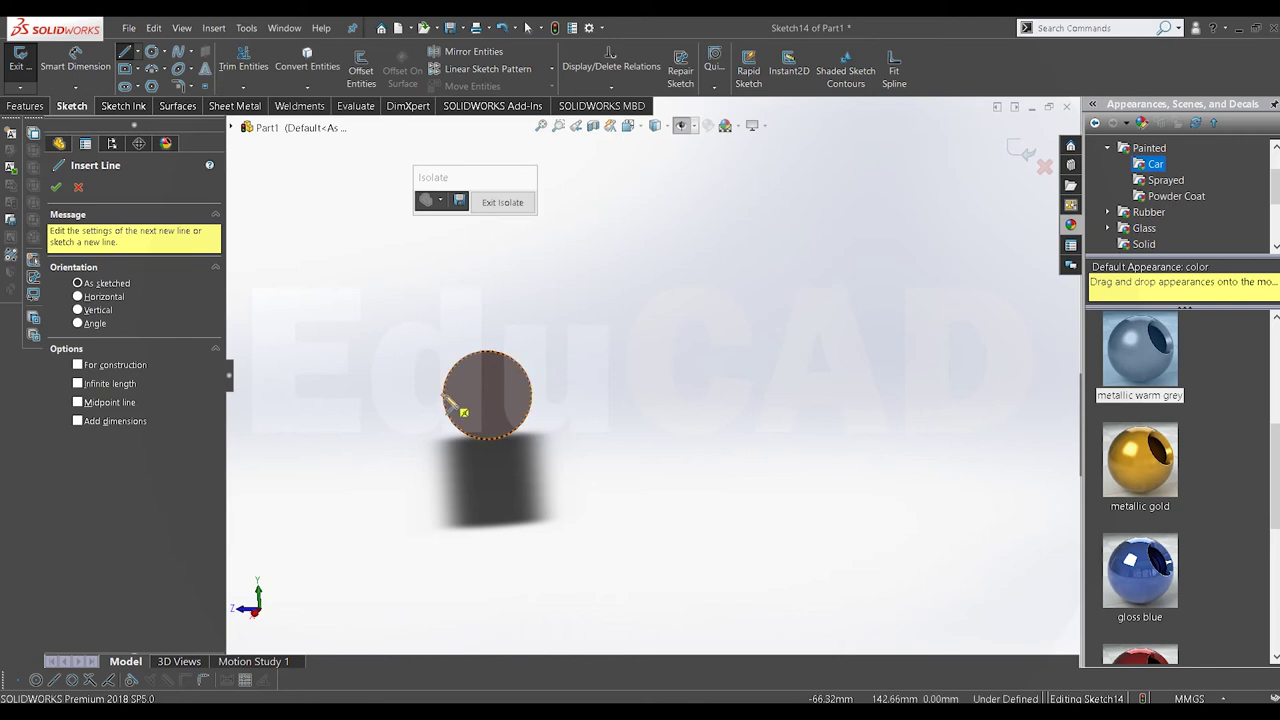
left_click(443, 395)
left_click(532, 395)
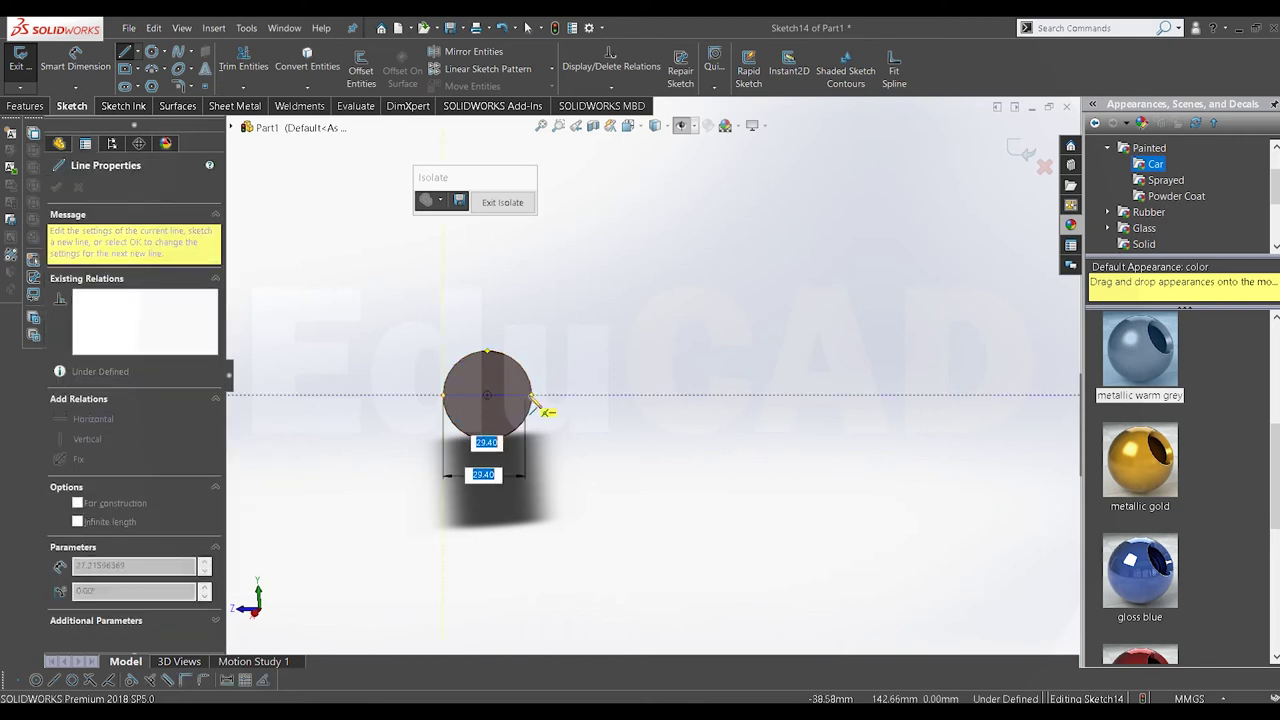
right_click(575, 300)
left_click(597, 314)
Step: Orbit to a side view and add a short centerline on the end face
mouse_move(597, 314)
middle_mouse_down()
mouse_move(598, 460)
mouse_move(481, 414)
middle_mouse_up()
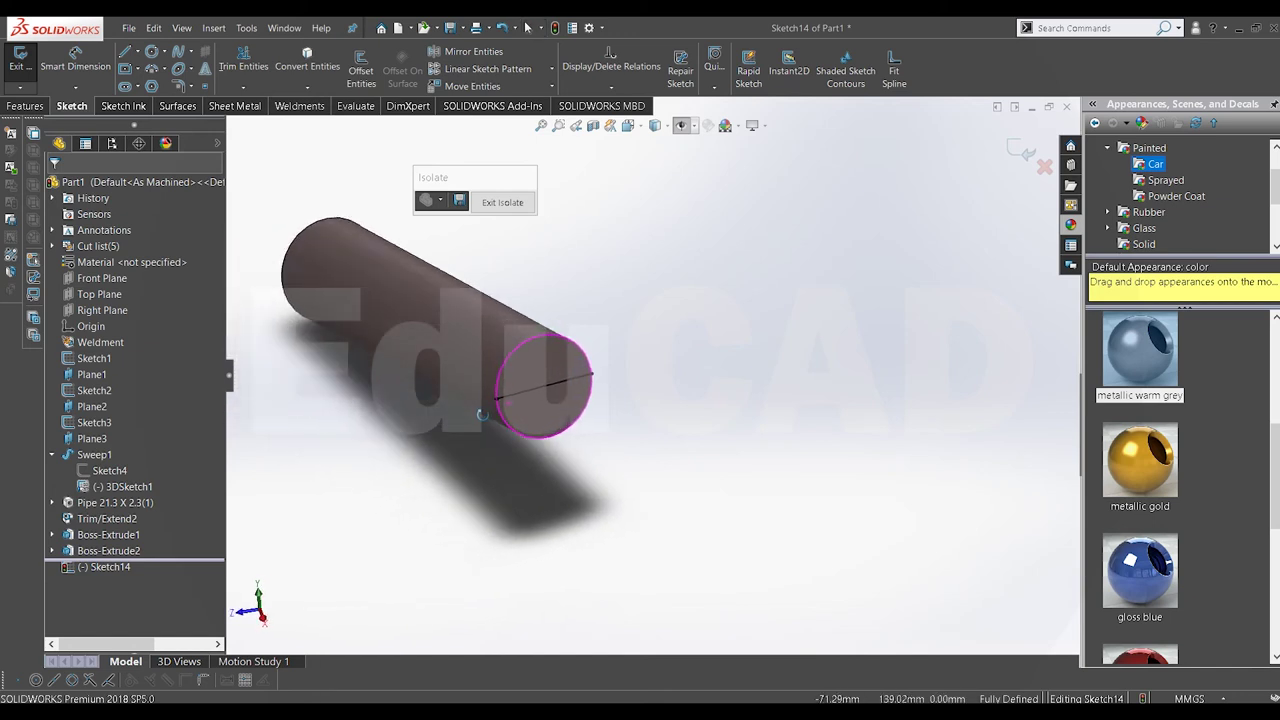
middle_click_drag(481, 414, 272, 146)
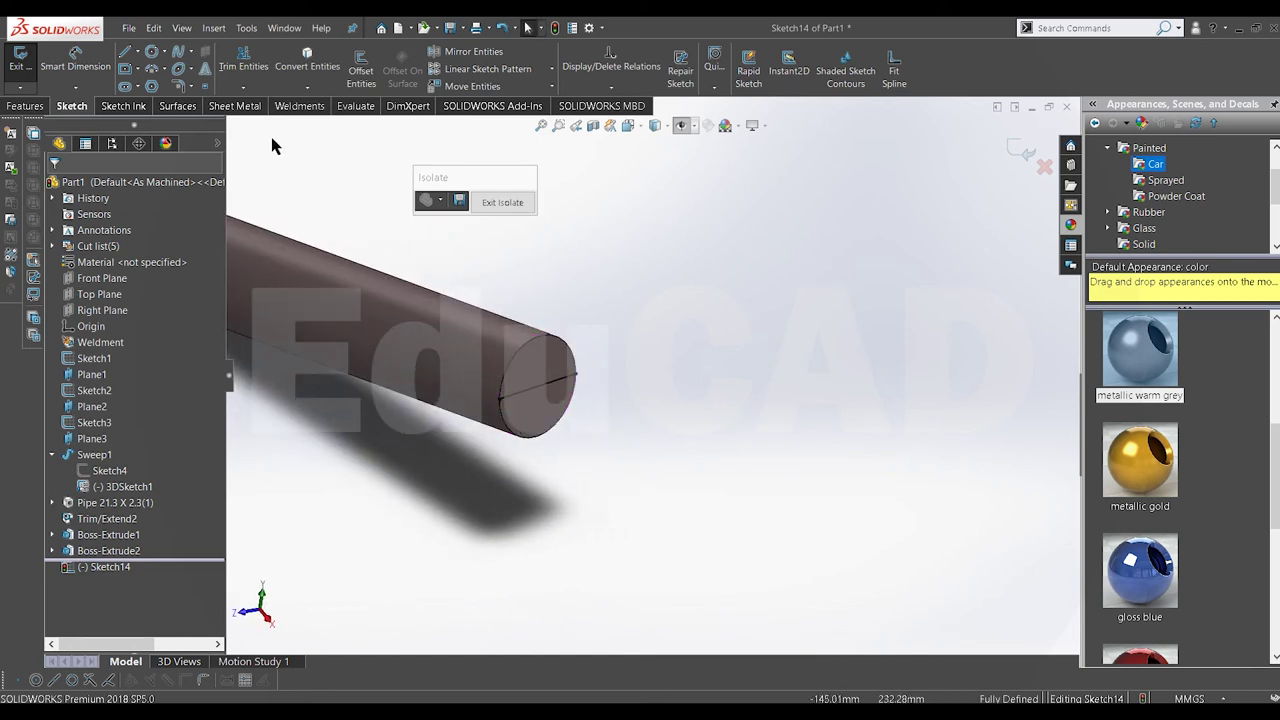
left_click(134, 52)
left_click(162, 86)
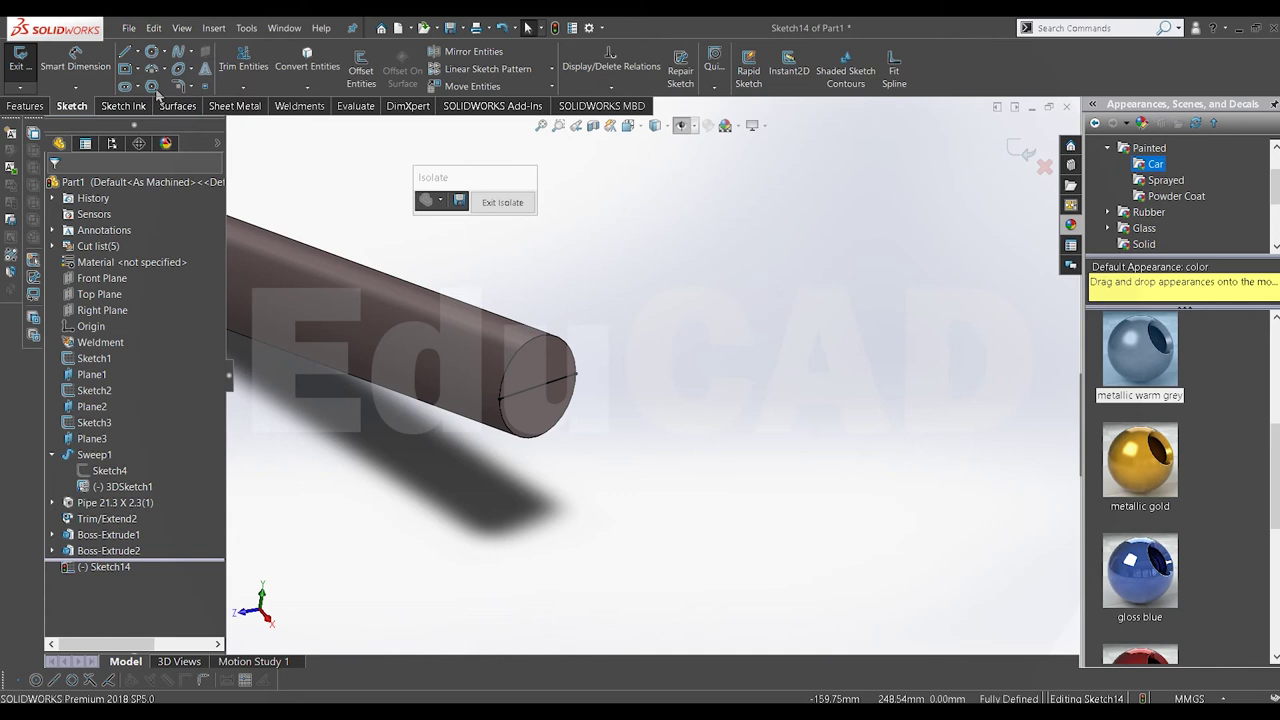
left_click(539, 386)
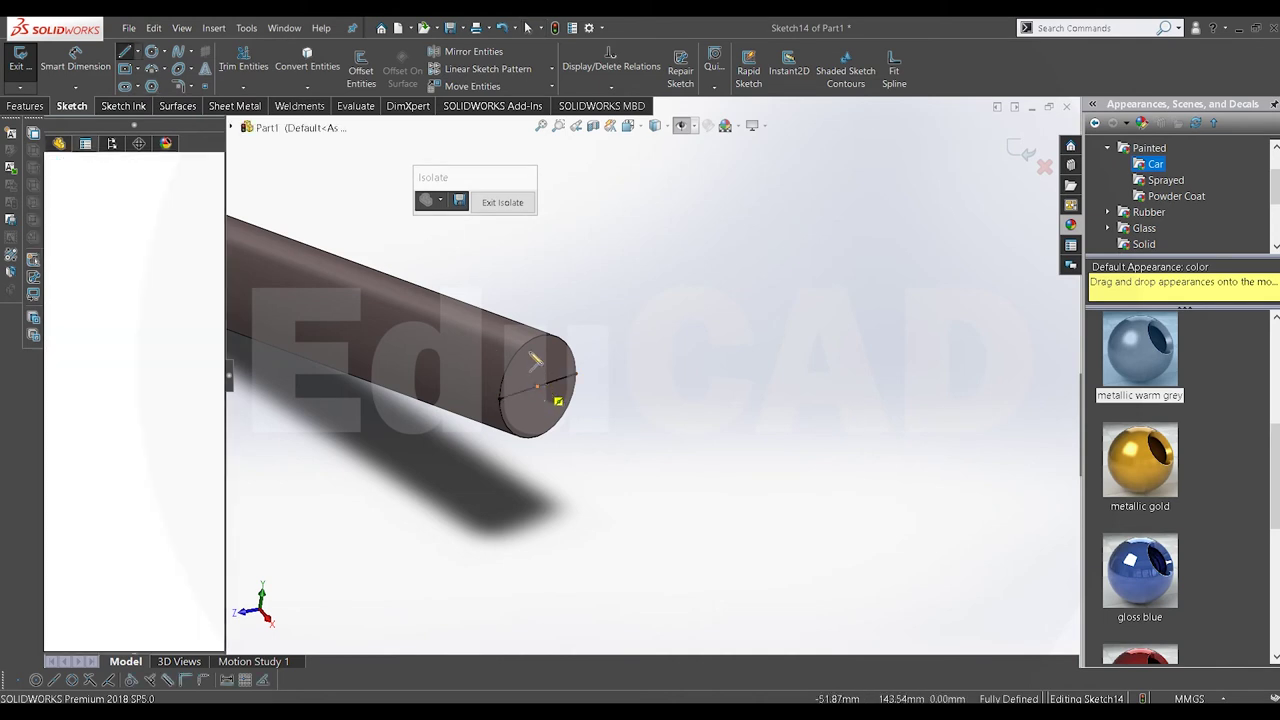
left_click(541, 341)
right_click(577, 309)
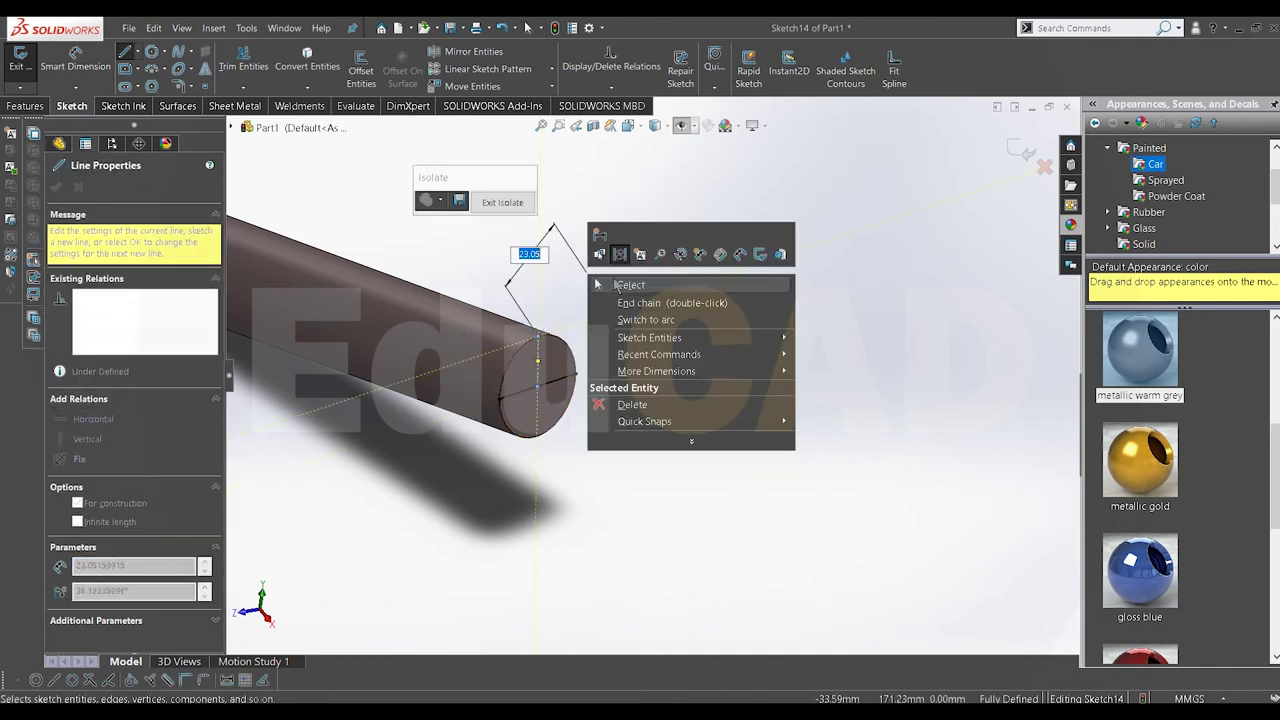
left_click(611, 282)
left_click(25, 105)
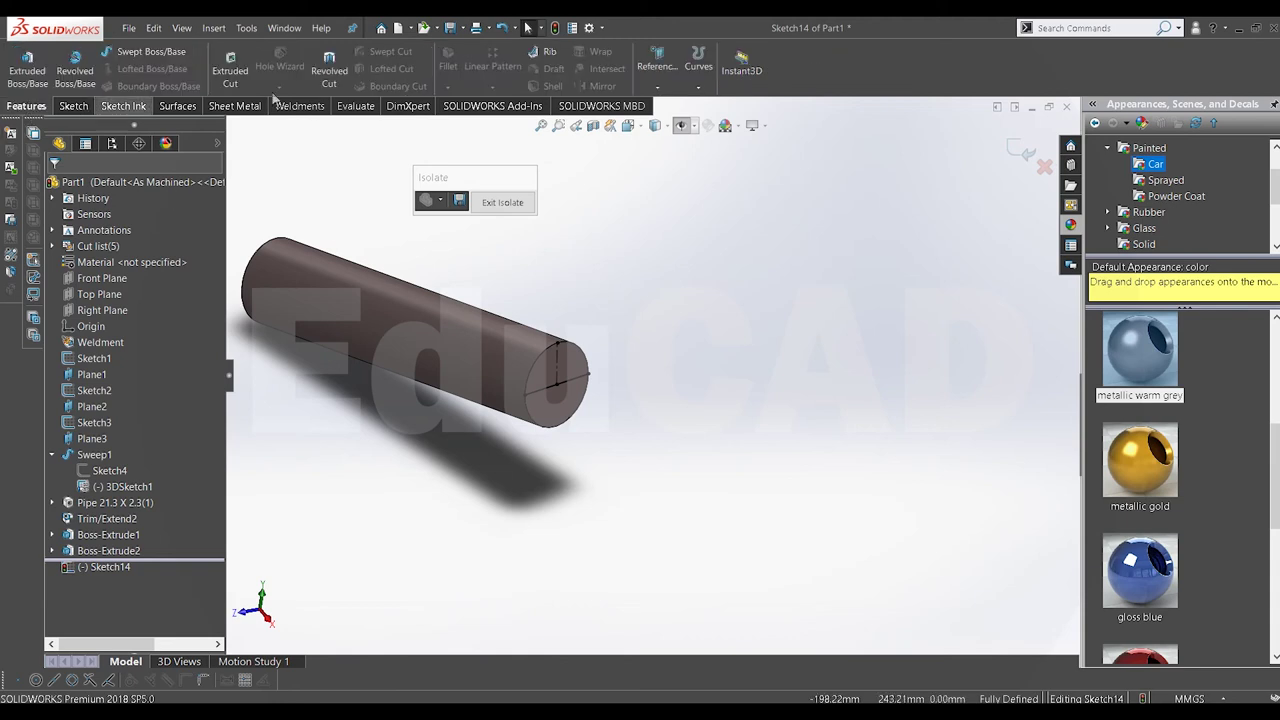
left_click(657, 86)
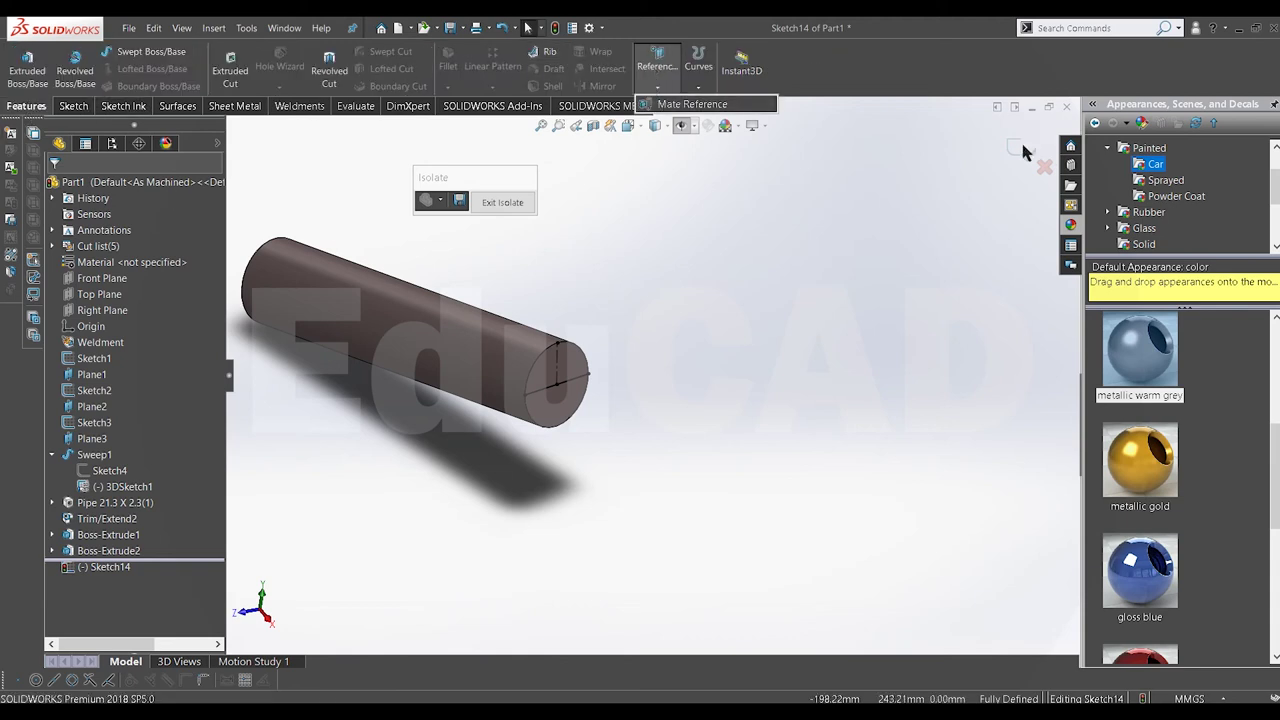
Step: Create Plane5 perpendicular to Line2 of Sketch14 and through Point6
left_click(1022, 150)
left_click(657, 86)
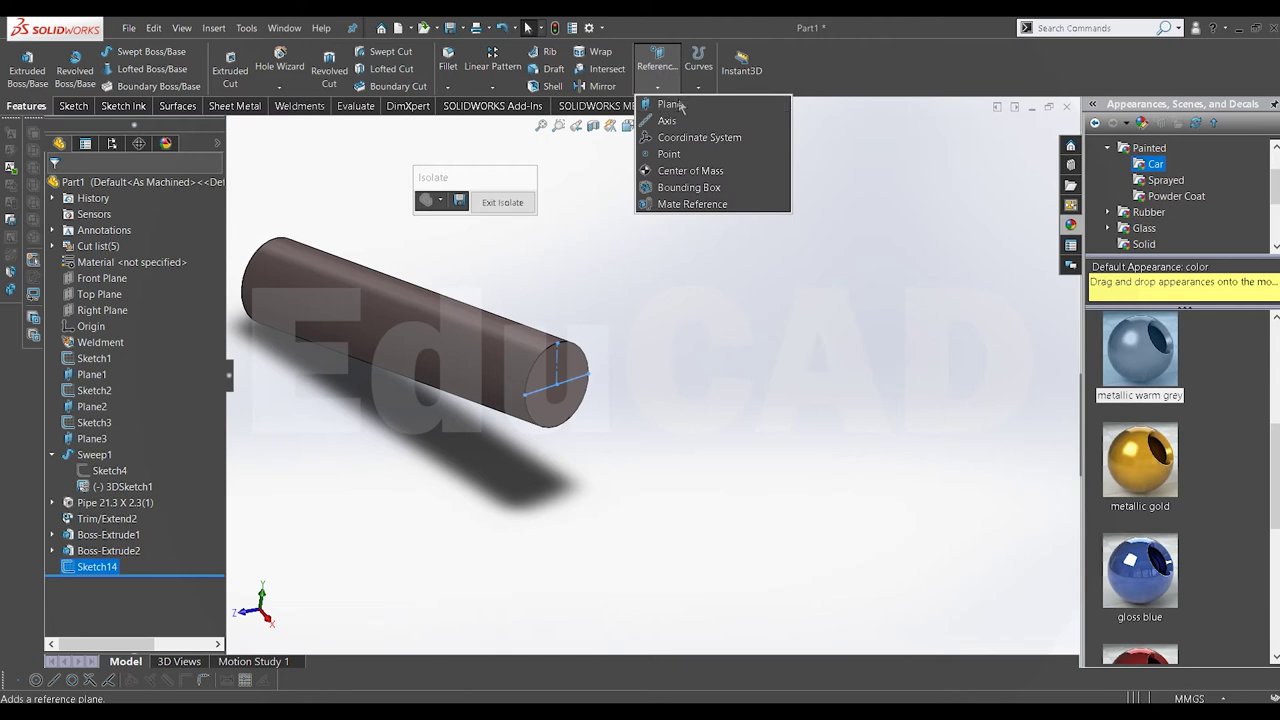
left_click(670, 104)
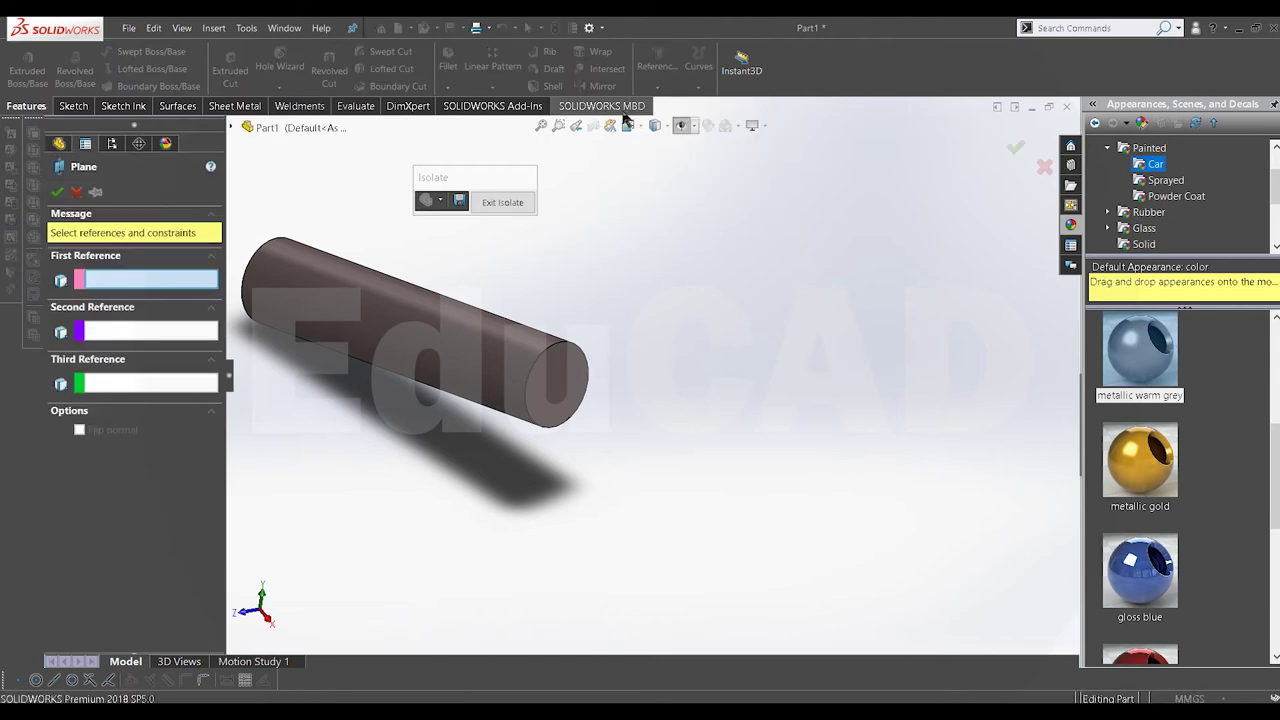
scroll(590, 350, "down", 2)
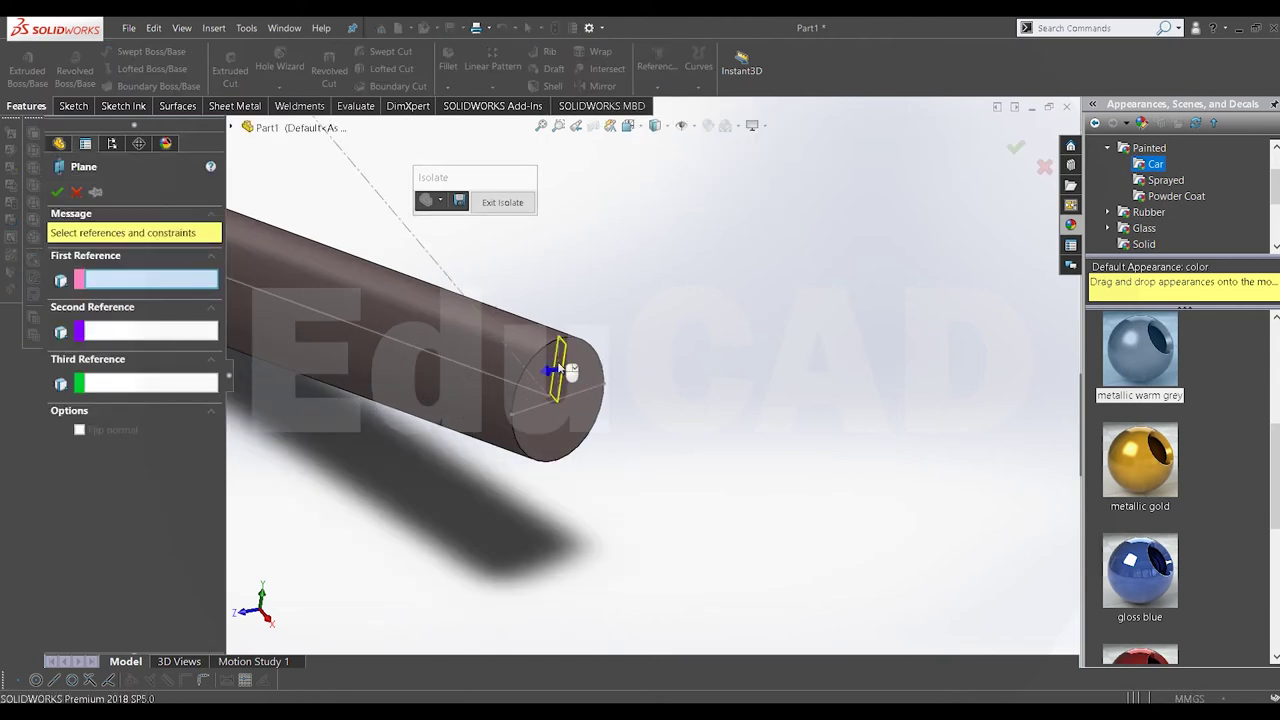
left_click(562, 368)
left_click(566, 404)
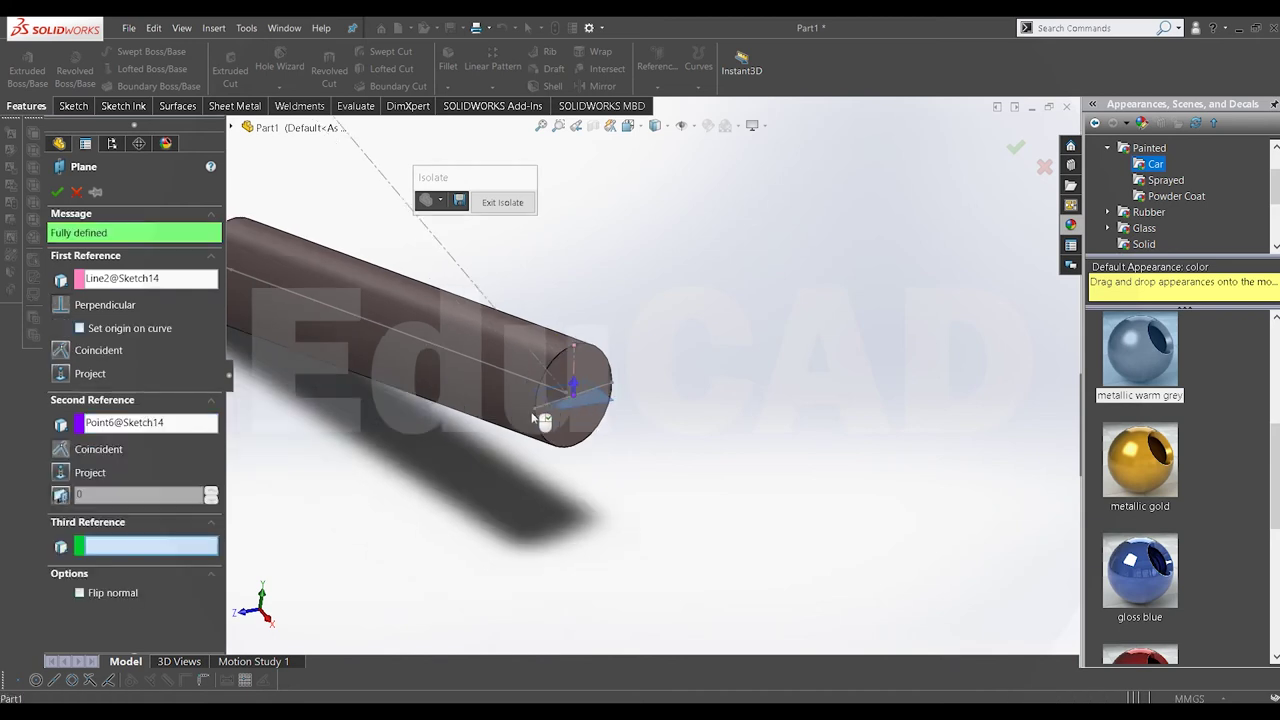
left_click(58, 191)
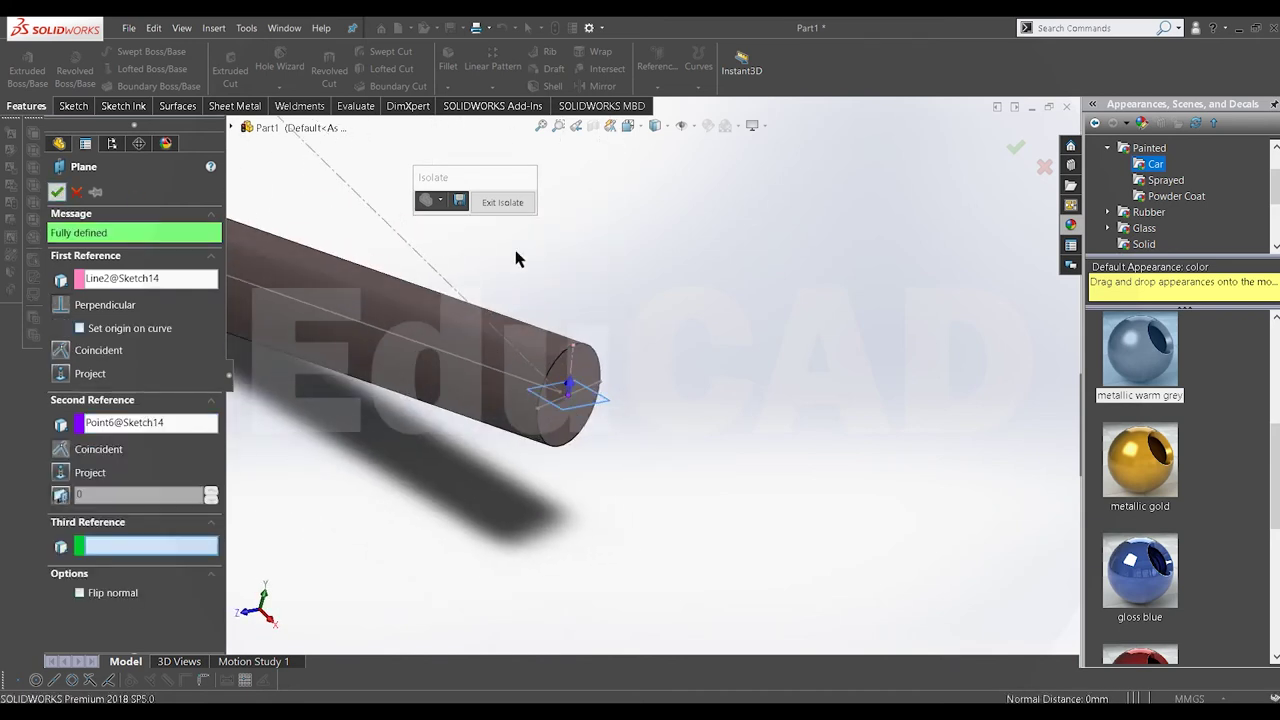
Step: Open a sketch on Plane5 and draw a centreline along the pipe's axis at its end
middle_click_drag(574, 388, 566, 408)
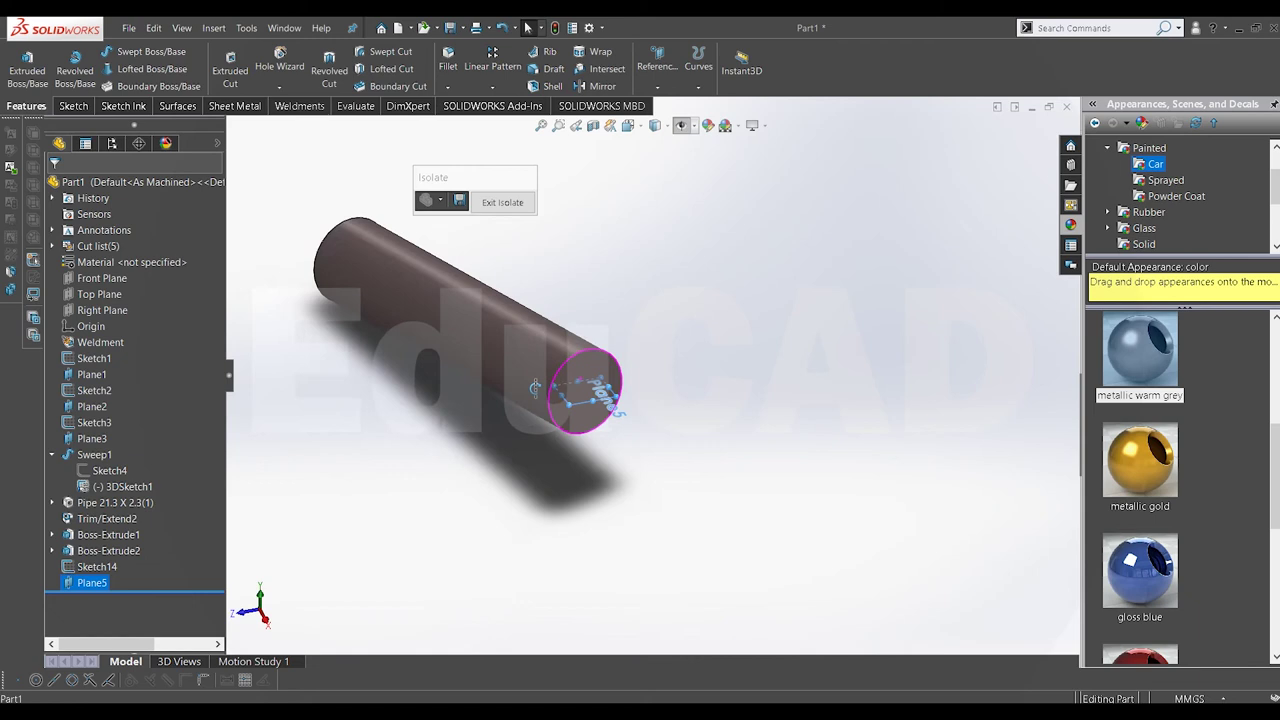
right_click(90, 583)
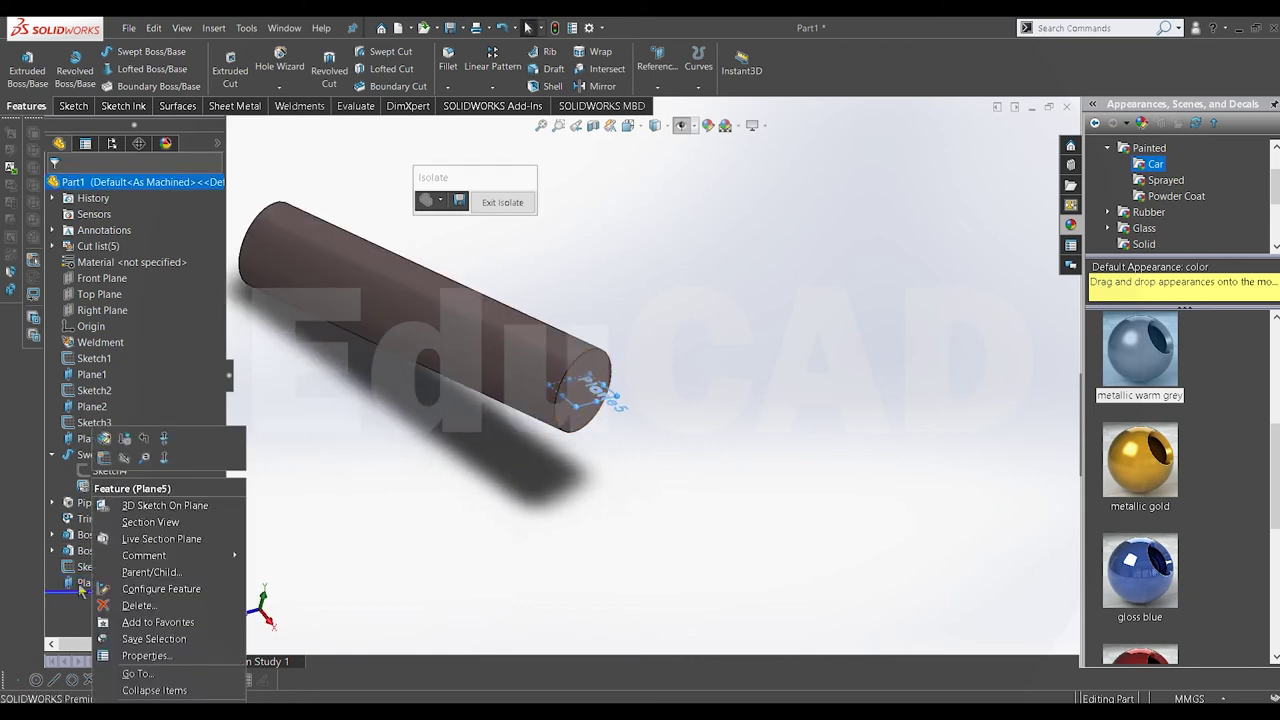
left_click(89, 424)
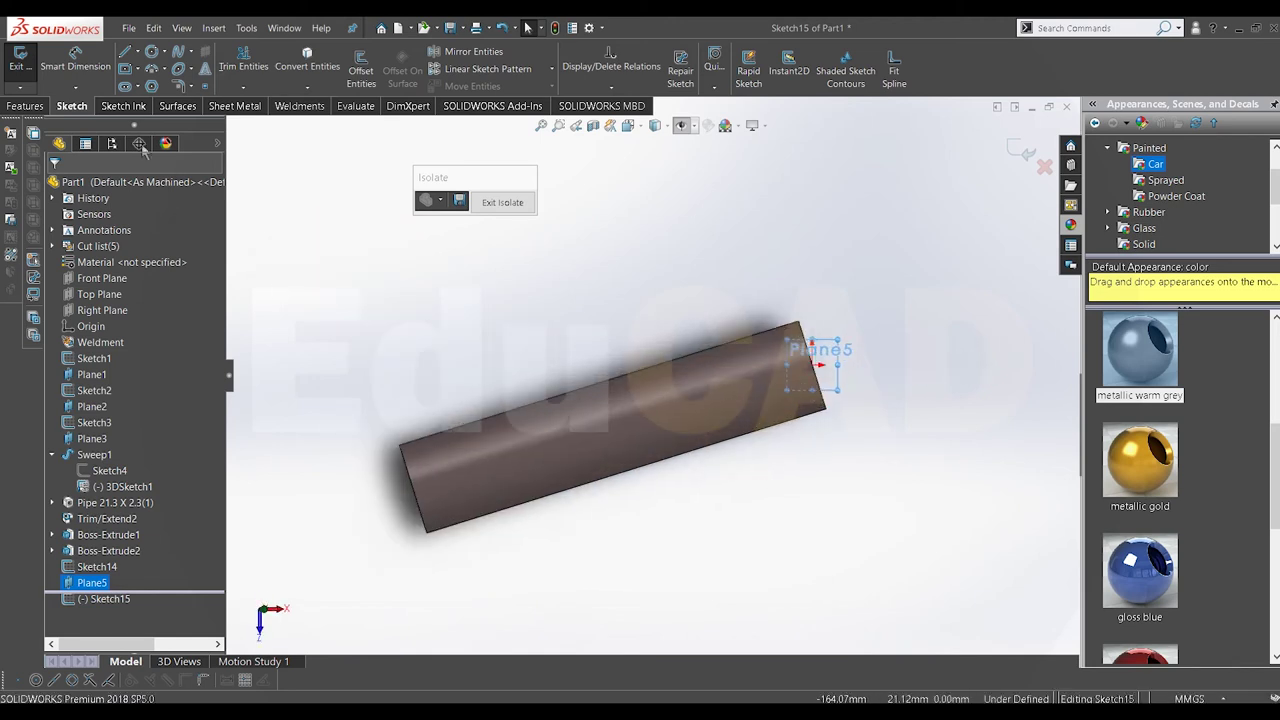
left_click(137, 51)
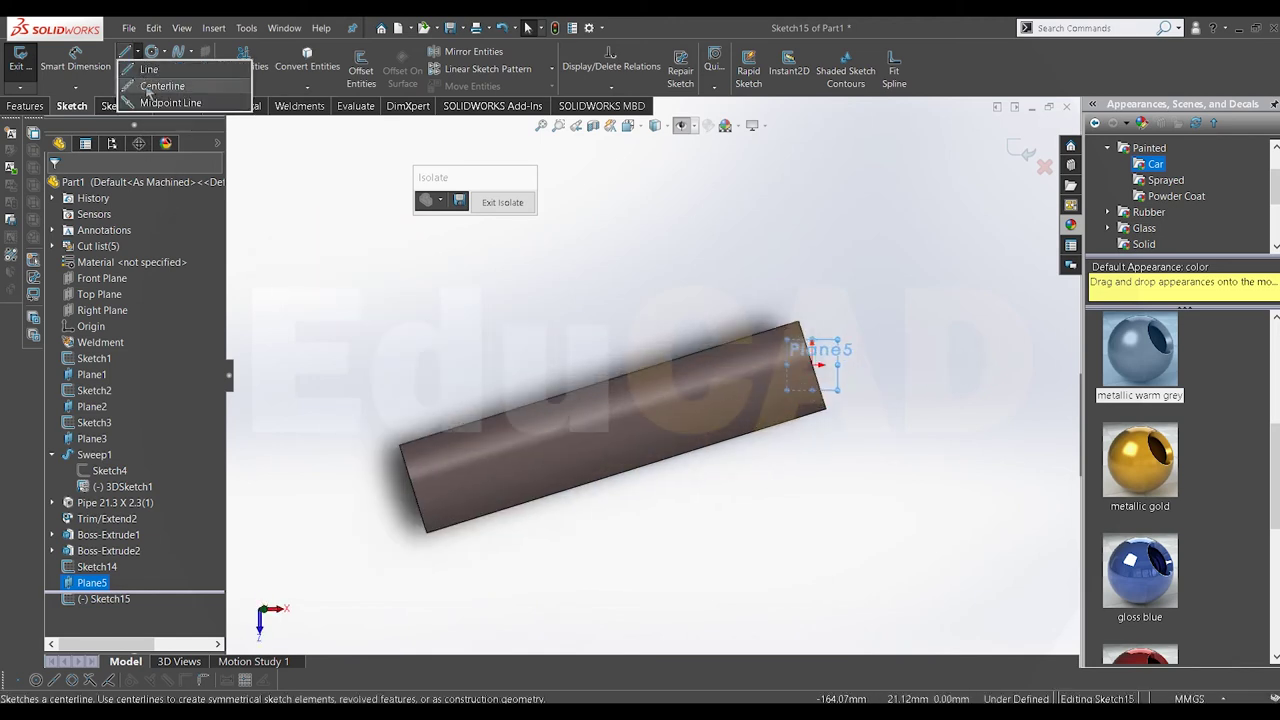
left_click(160, 86)
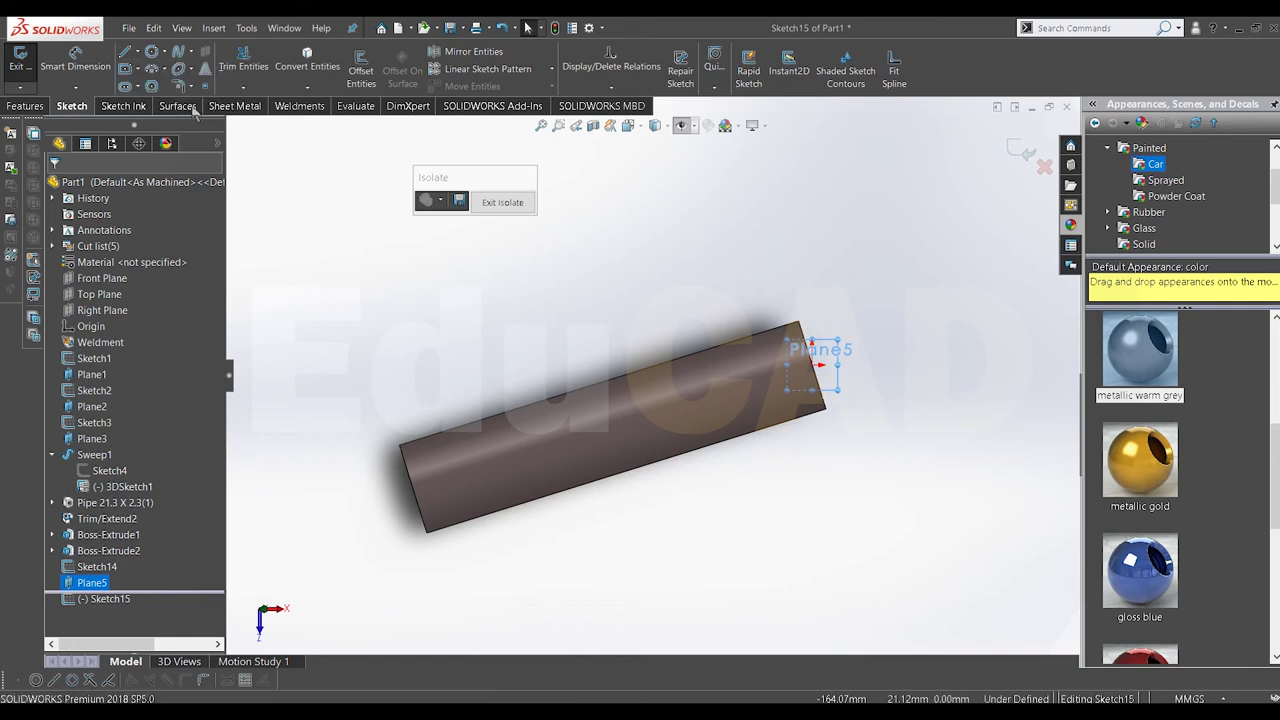
left_click(814, 366)
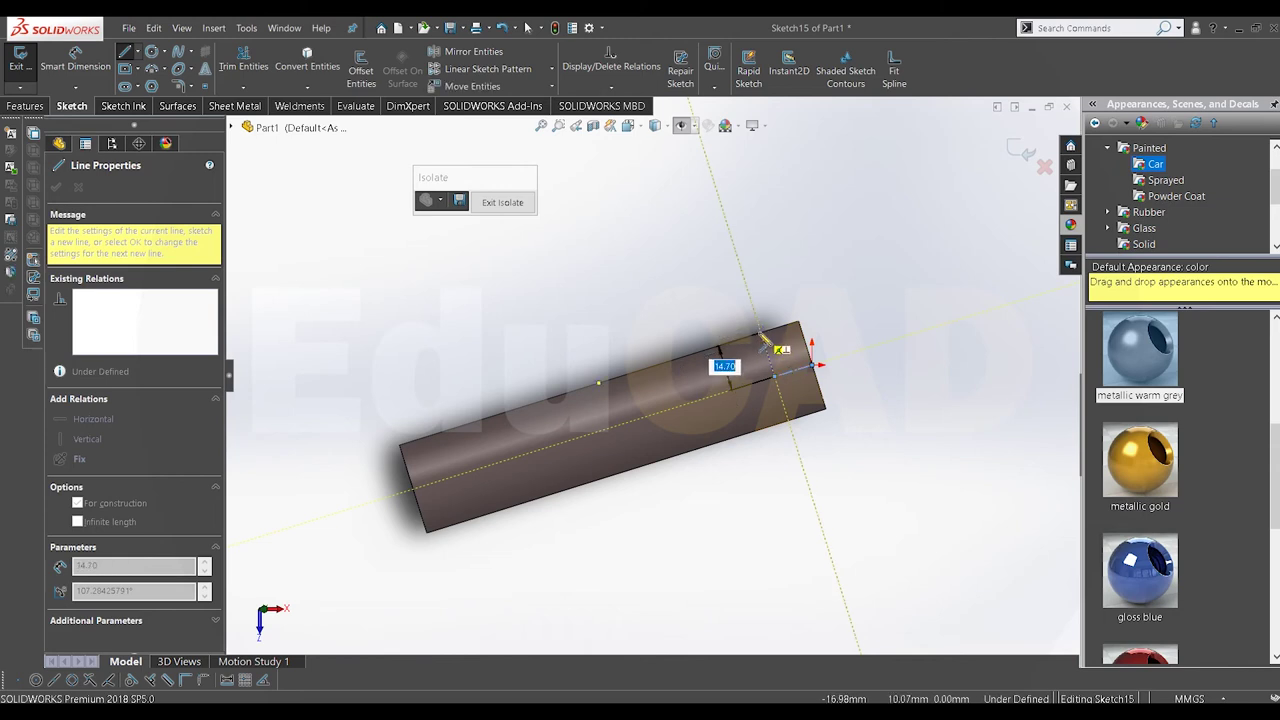
right_click(772, 345)
left_click(805, 236)
Step: Begin a small rectangle at the line's top near the pipe edge, then cancel it
scroll(757, 348, "down", 3)
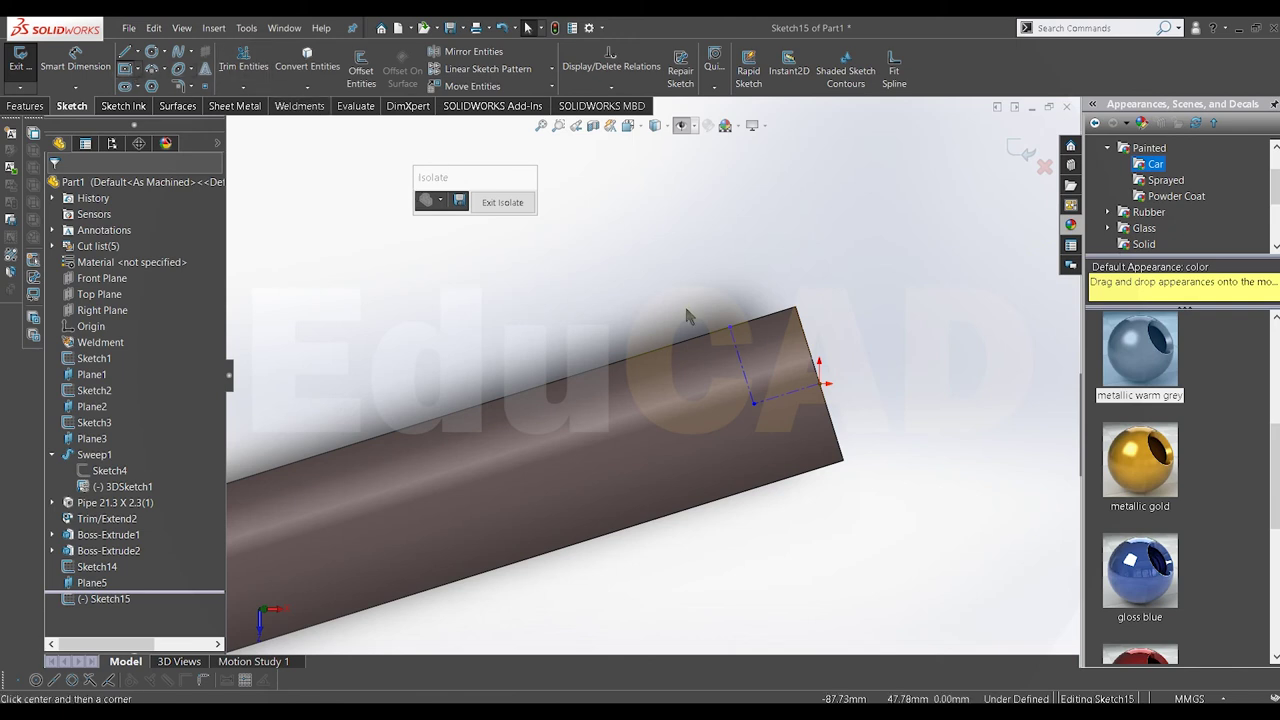
left_click(731, 328)
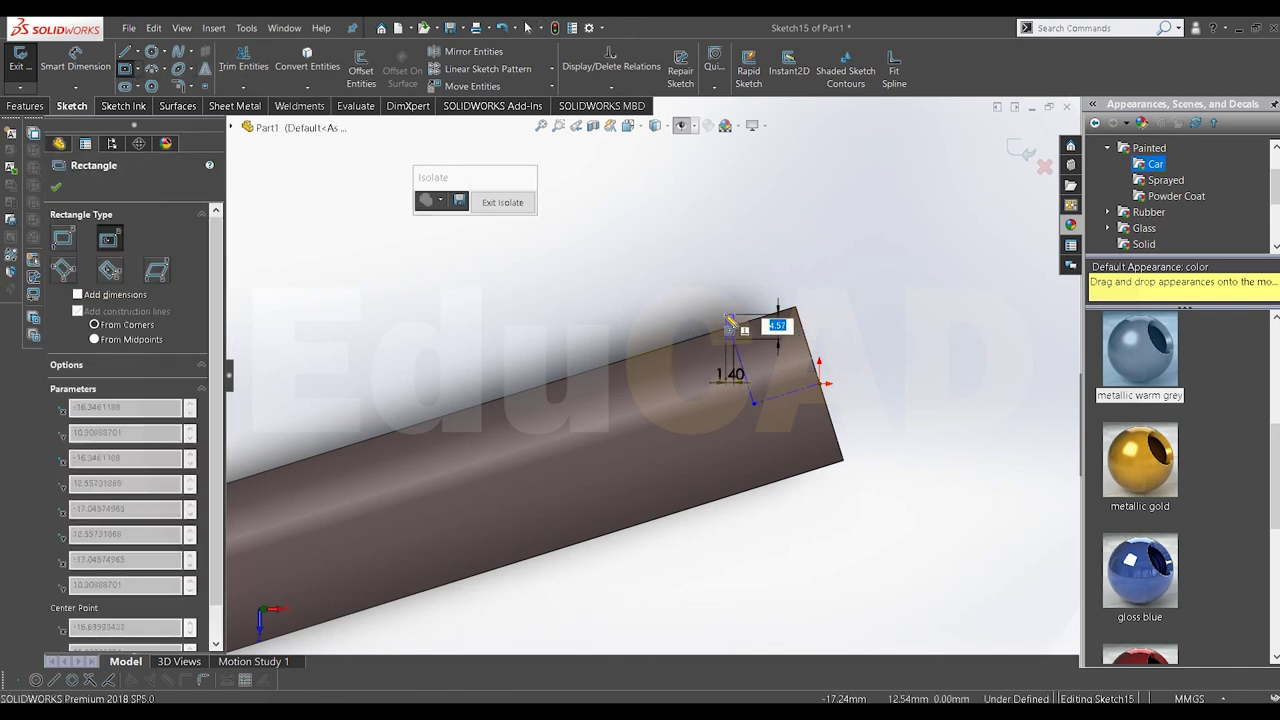
left_click(714, 320)
right_click(714, 320)
right_click(702, 298)
left_click(735, 299)
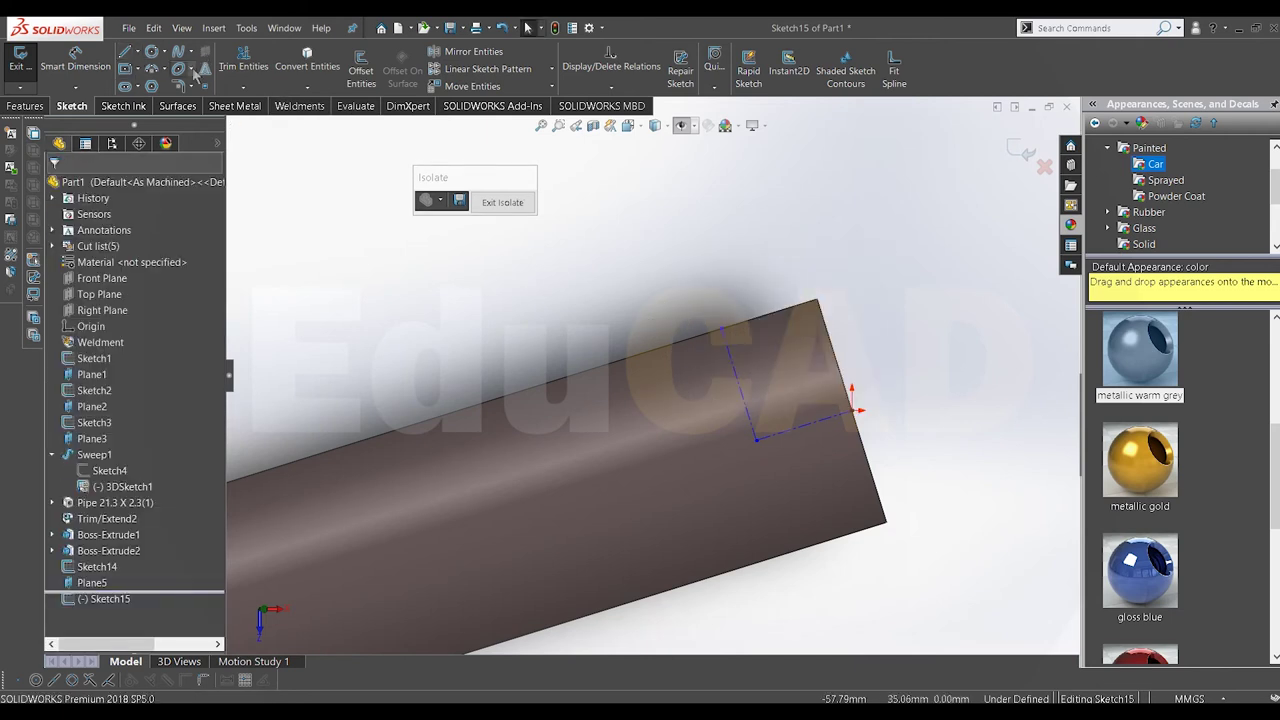
Step: Offset the perpendicular line 1 mm to each side
left_click(361, 66)
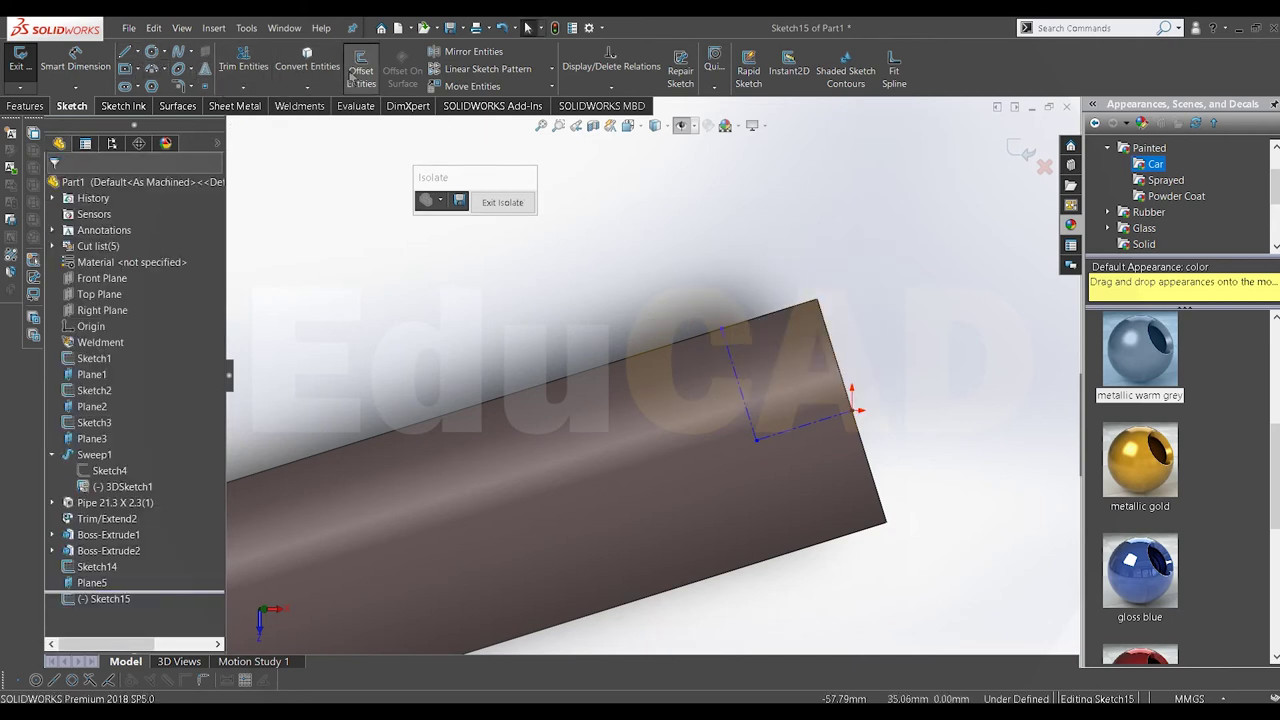
left_click(729, 355)
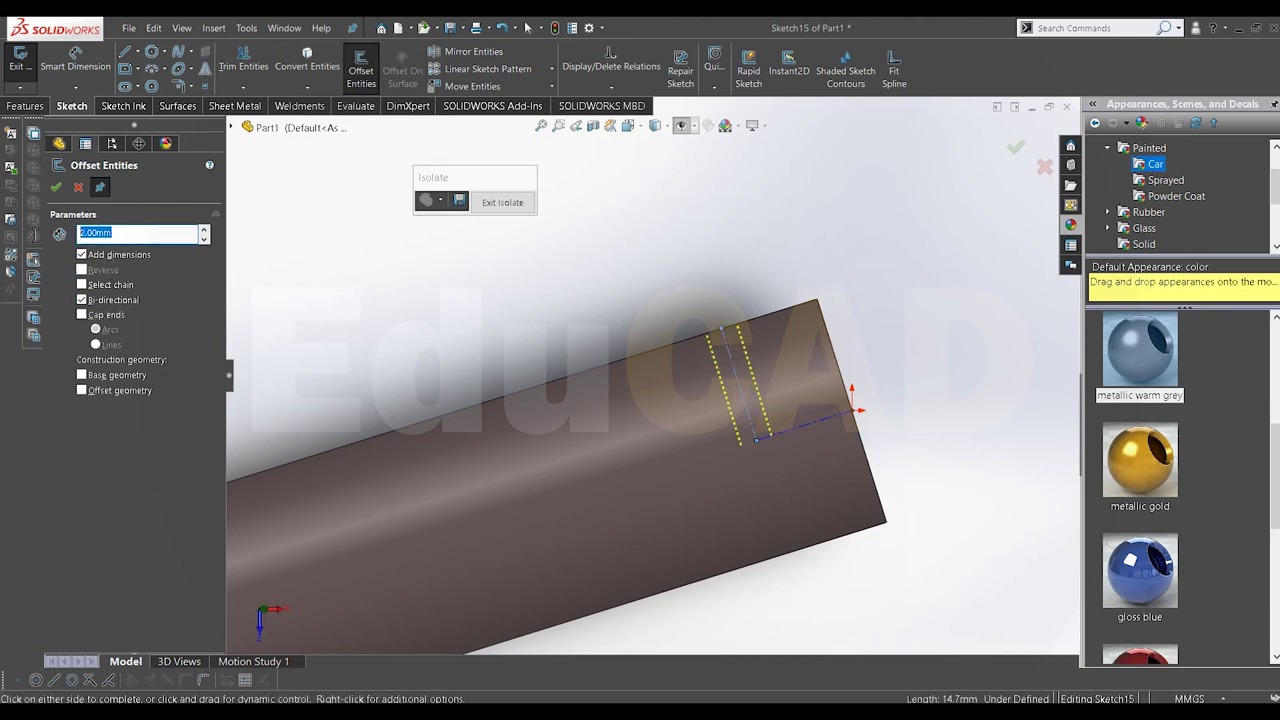
type("1")
key("Return")
left_click(670, 280)
left_click(689, 326)
left_click(79, 189)
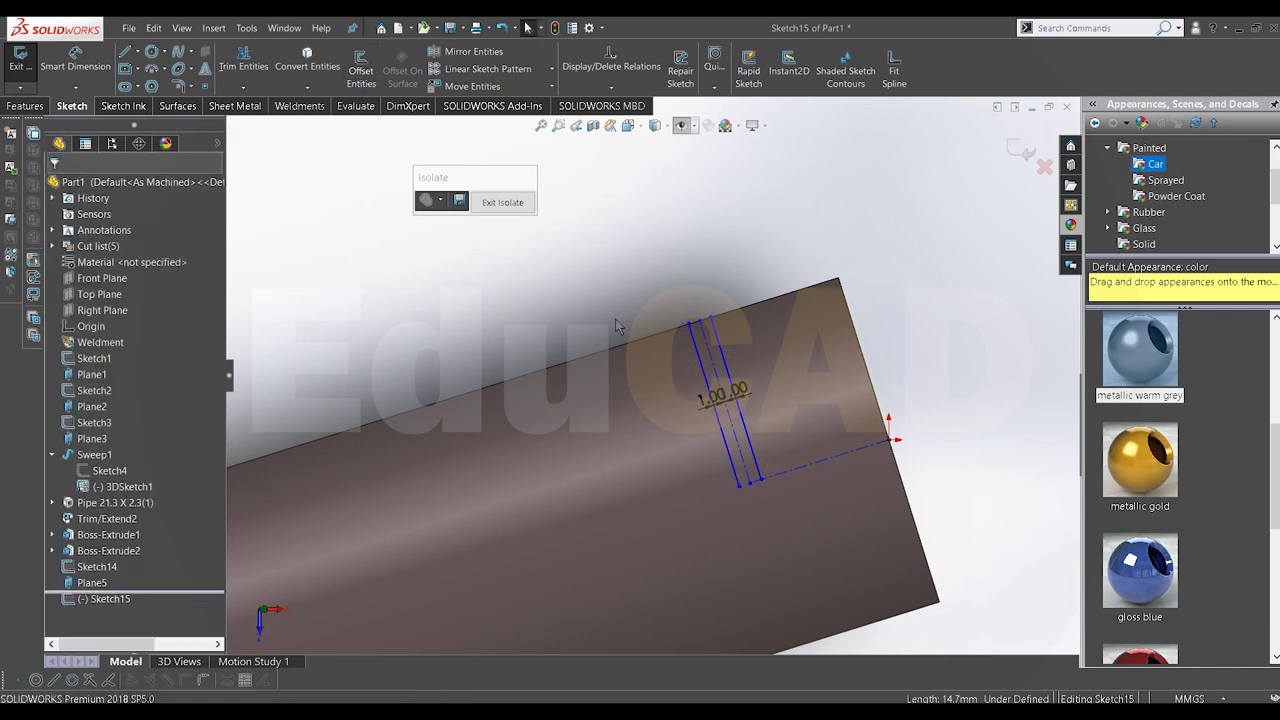
Step: Pull the offset line above the pipe edge and close the profile with a 1 mm line
left_click(703, 321)
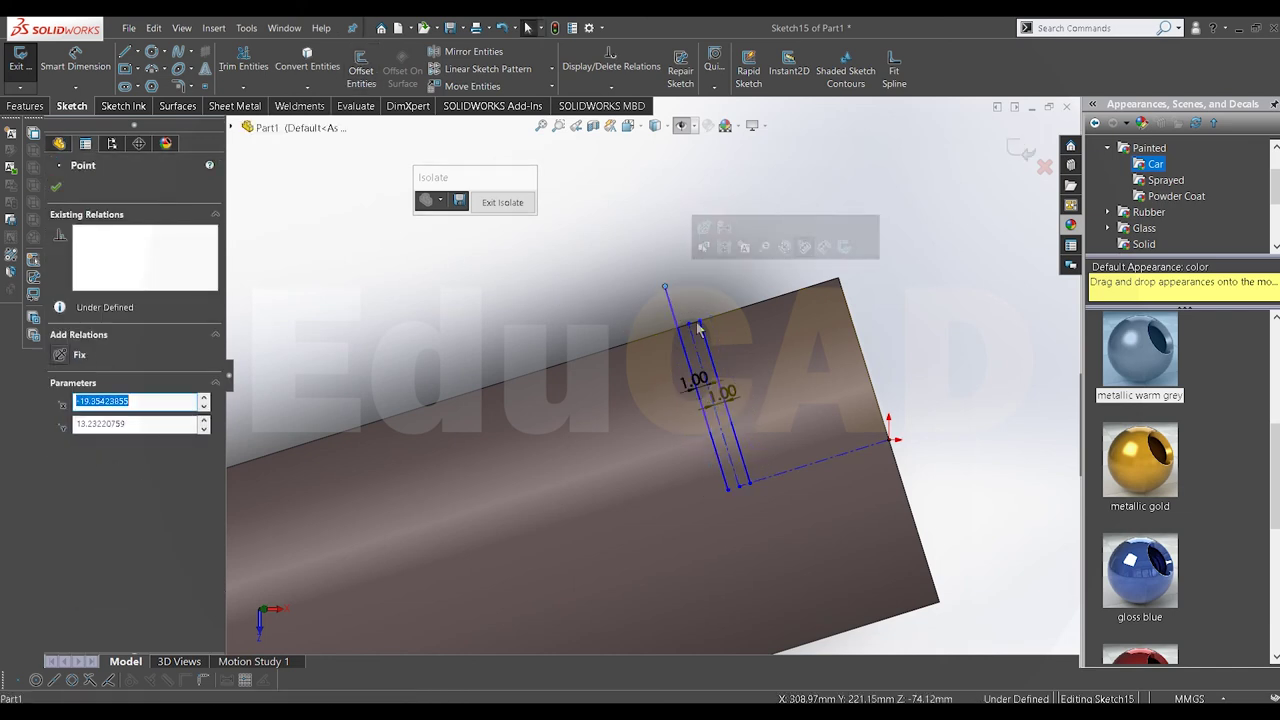
left_click_drag(703, 321, 682, 285)
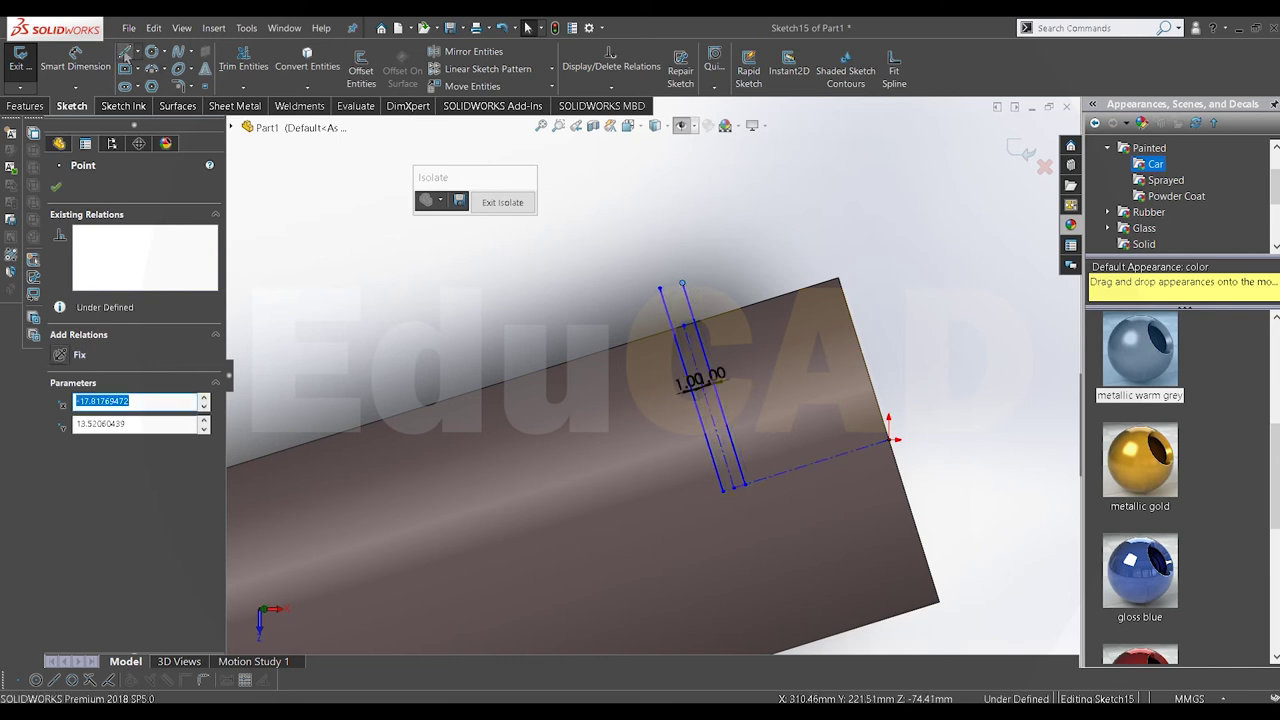
left_click(125, 52)
left_click(683, 285)
type("1")
key("Return")
key("Return")
right_click(709, 252)
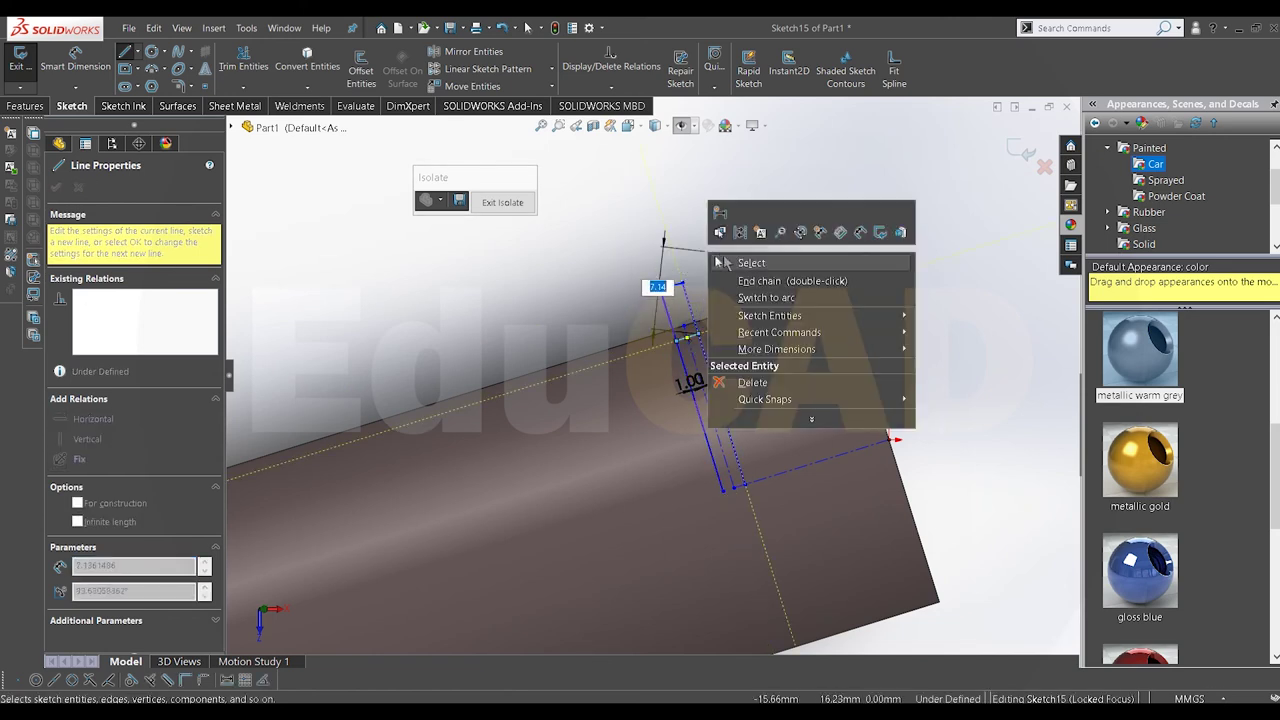
left_click(745, 262)
Step: Dimension the profile 5 mm from the pipe end
left_click(75, 62)
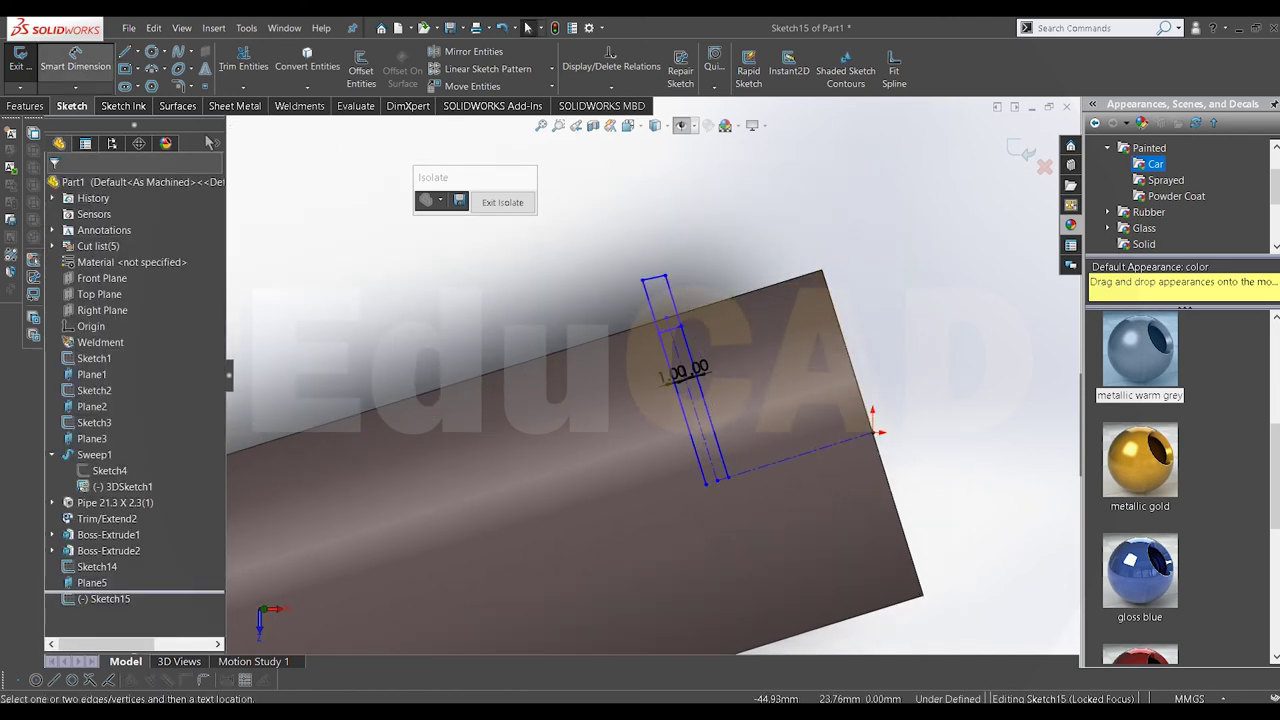
left_click(776, 472)
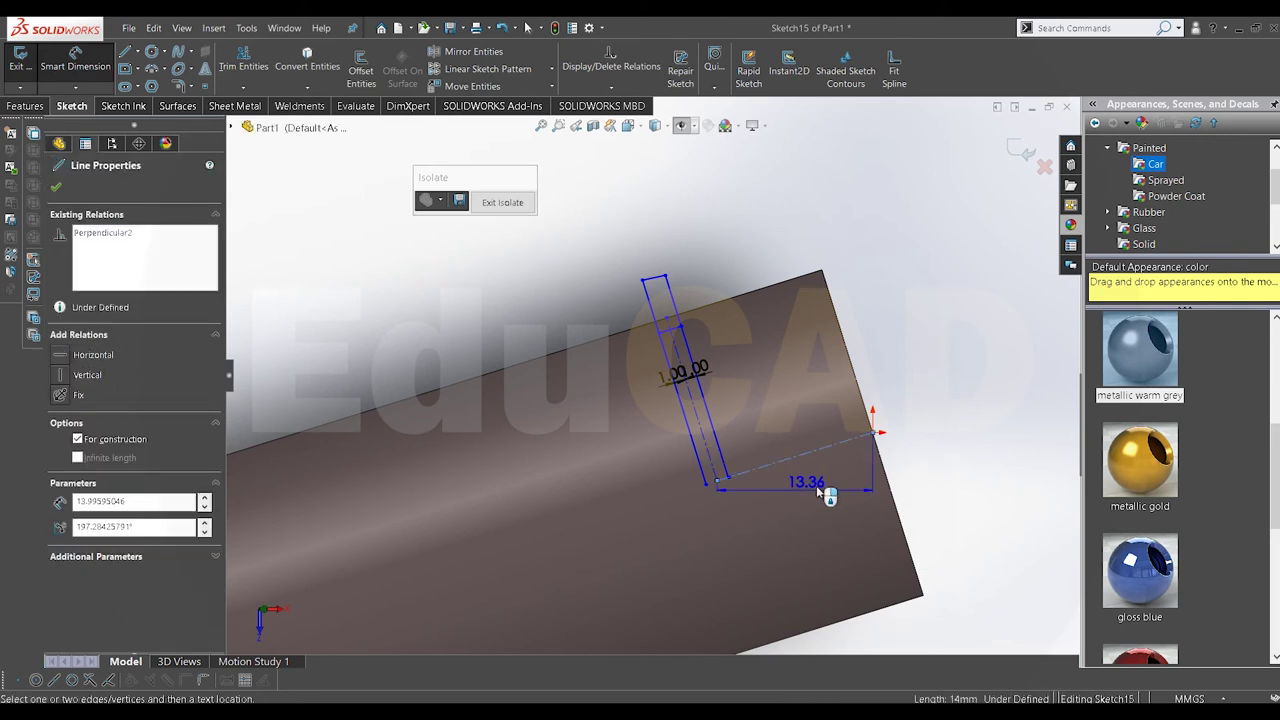
left_click(885, 497)
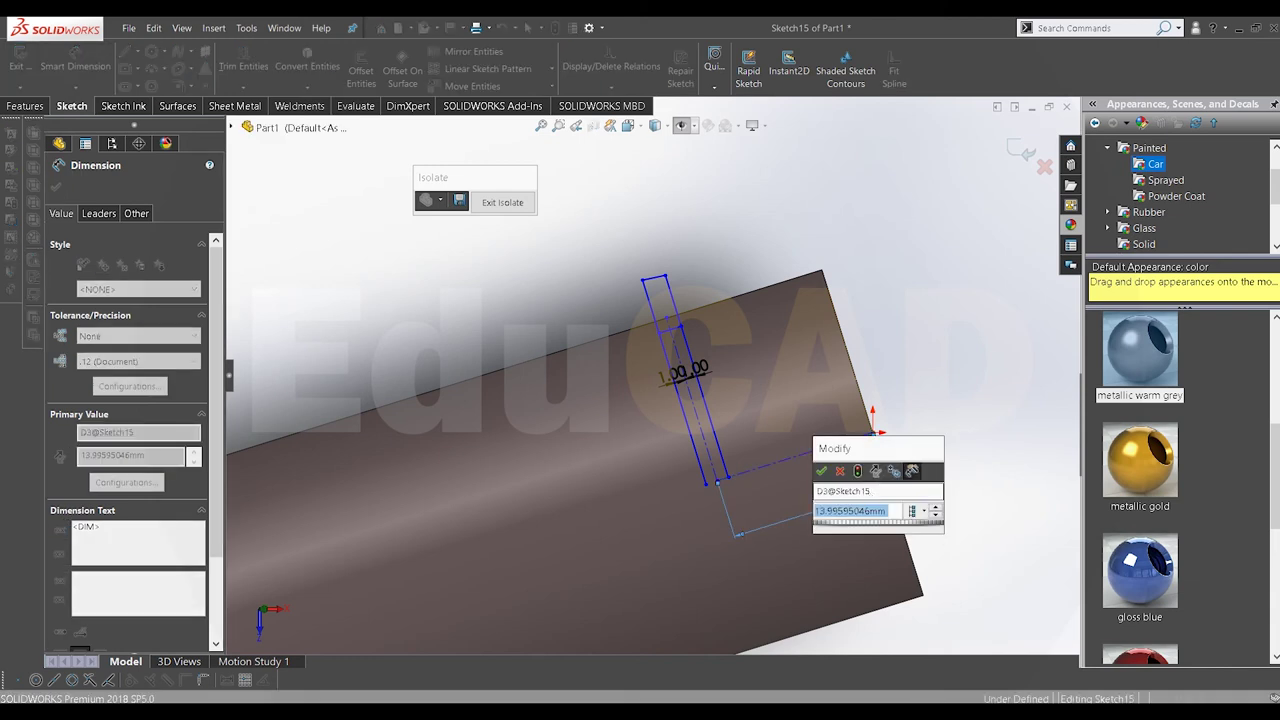
type("10")
key("Return")
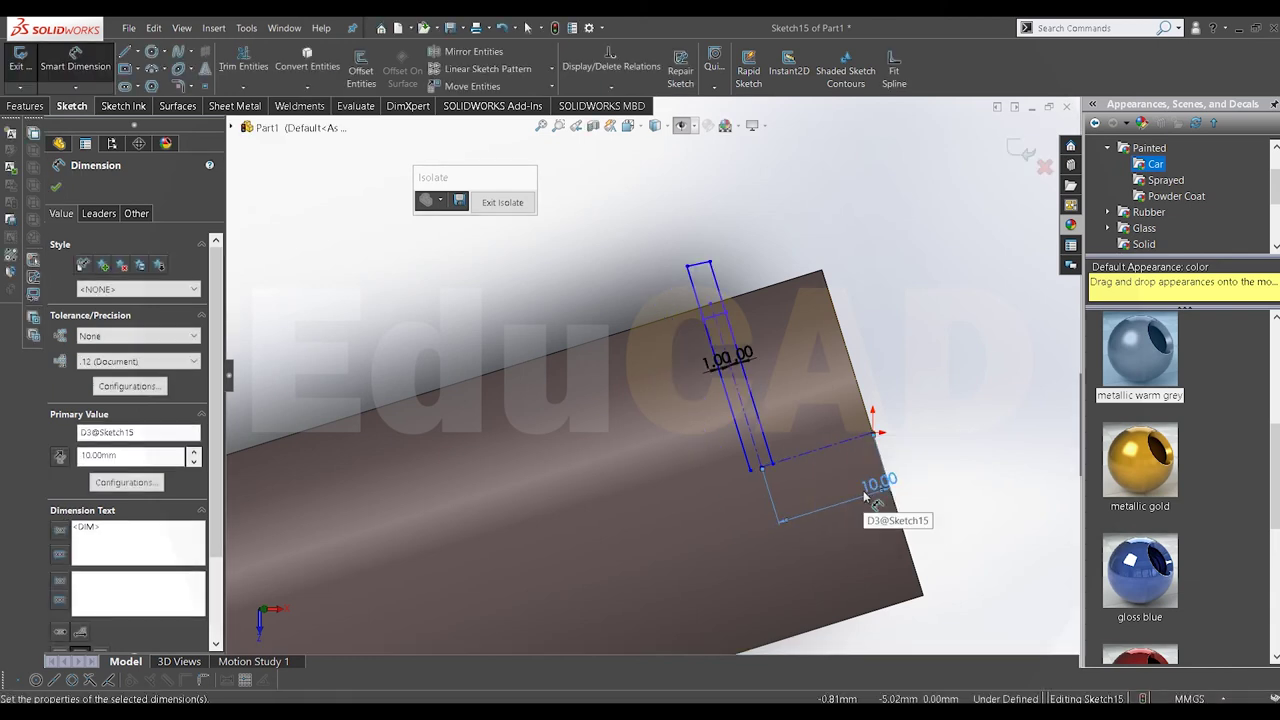
double_click(866, 489)
type("5")
key("Return")
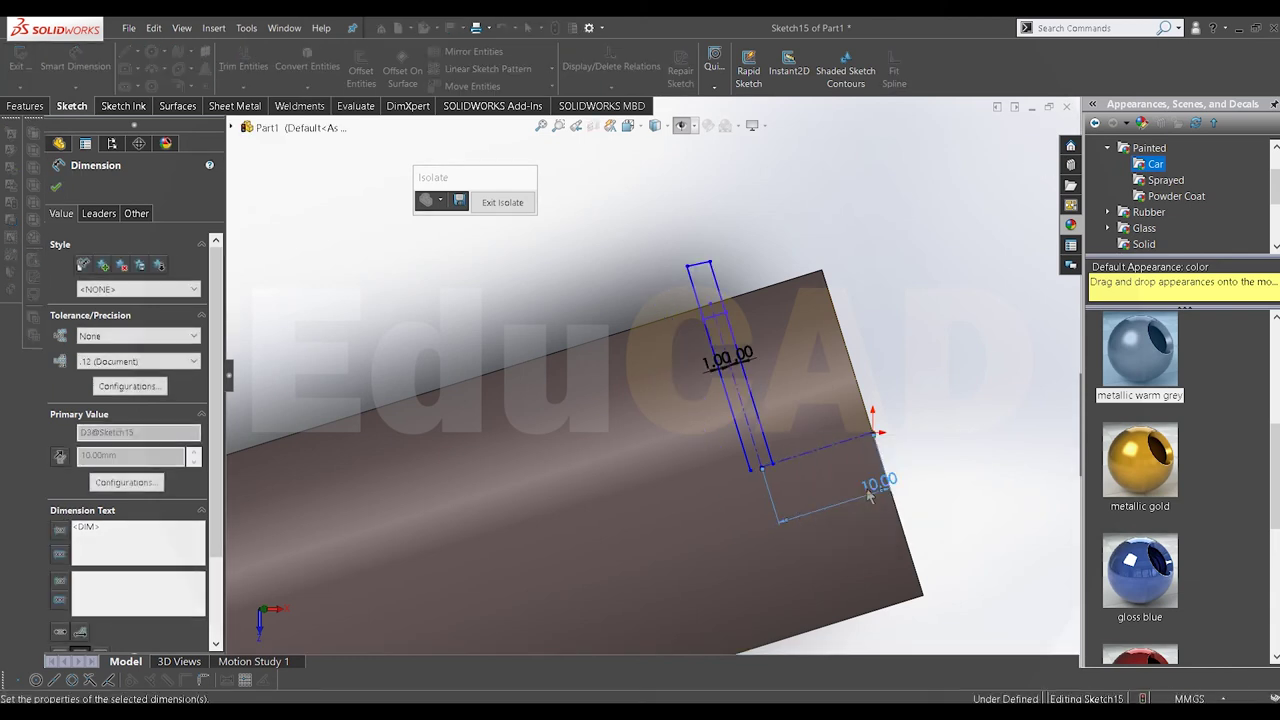
Step: Dimension the profile's top 1 mm past the pipe's top edge
scroll(779, 298, "down", 2)
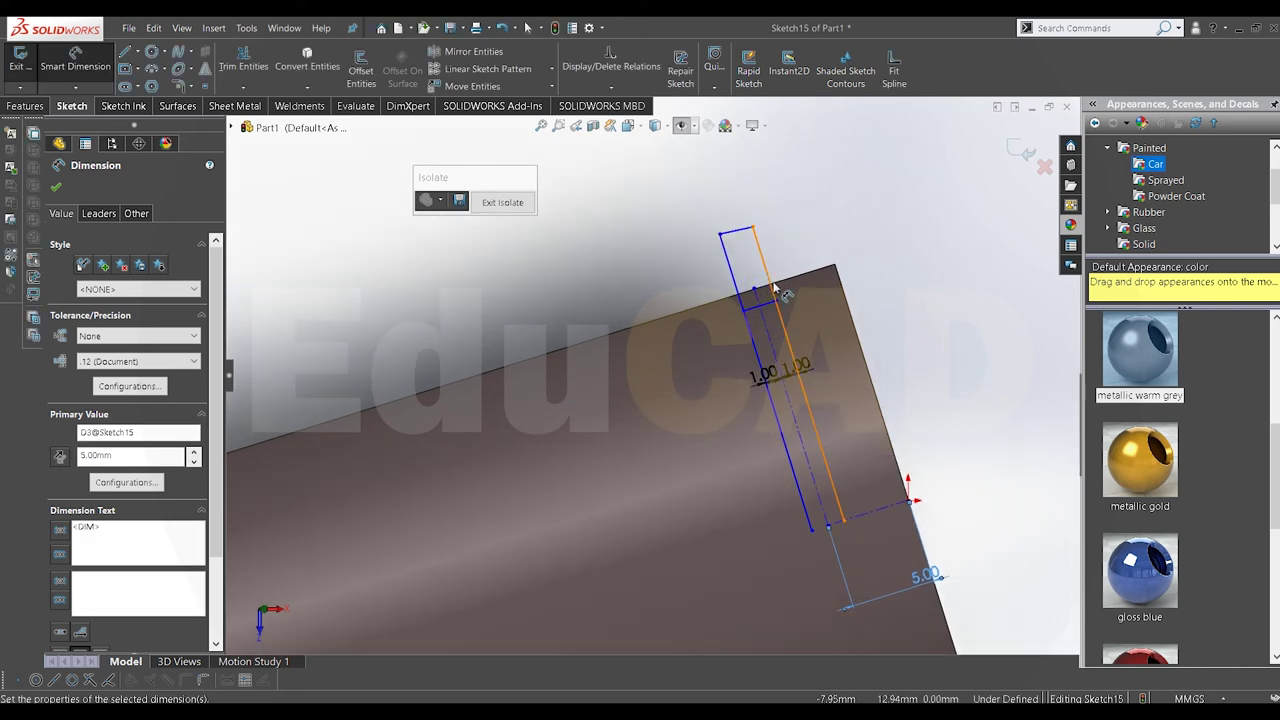
left_click(796, 277)
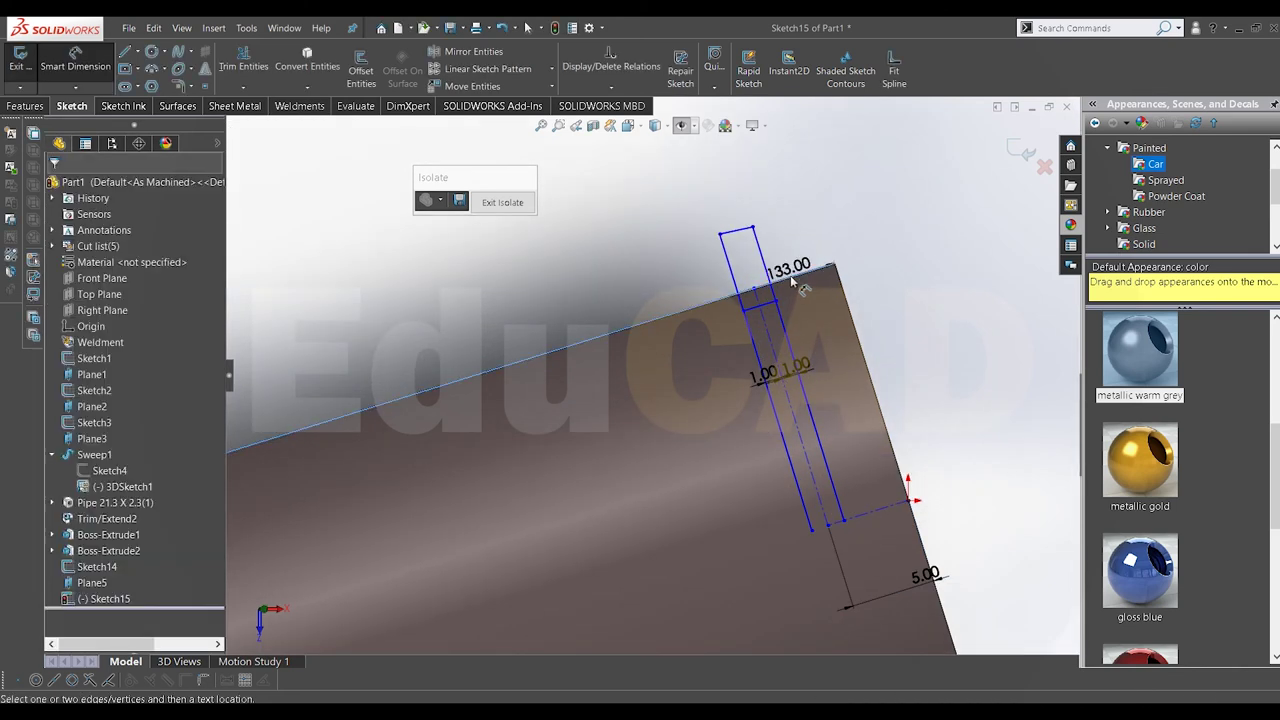
left_click(770, 312)
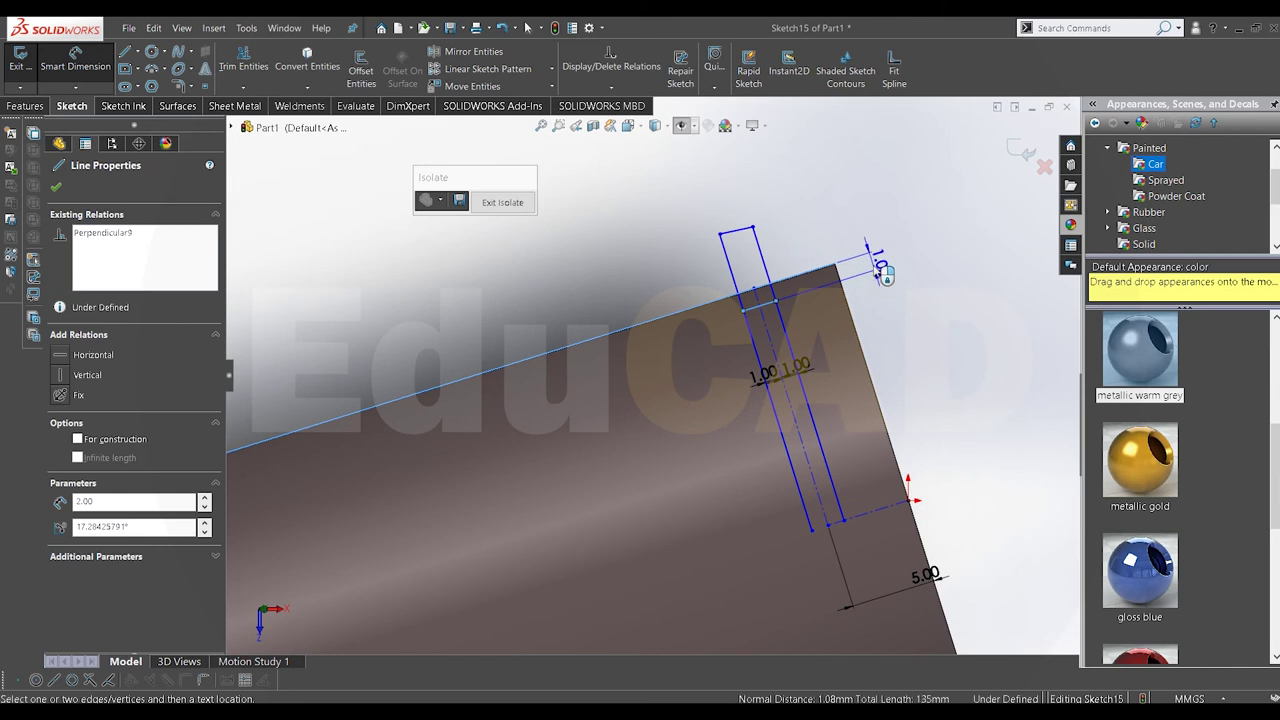
left_click(926, 280)
type("1")
key("Return")
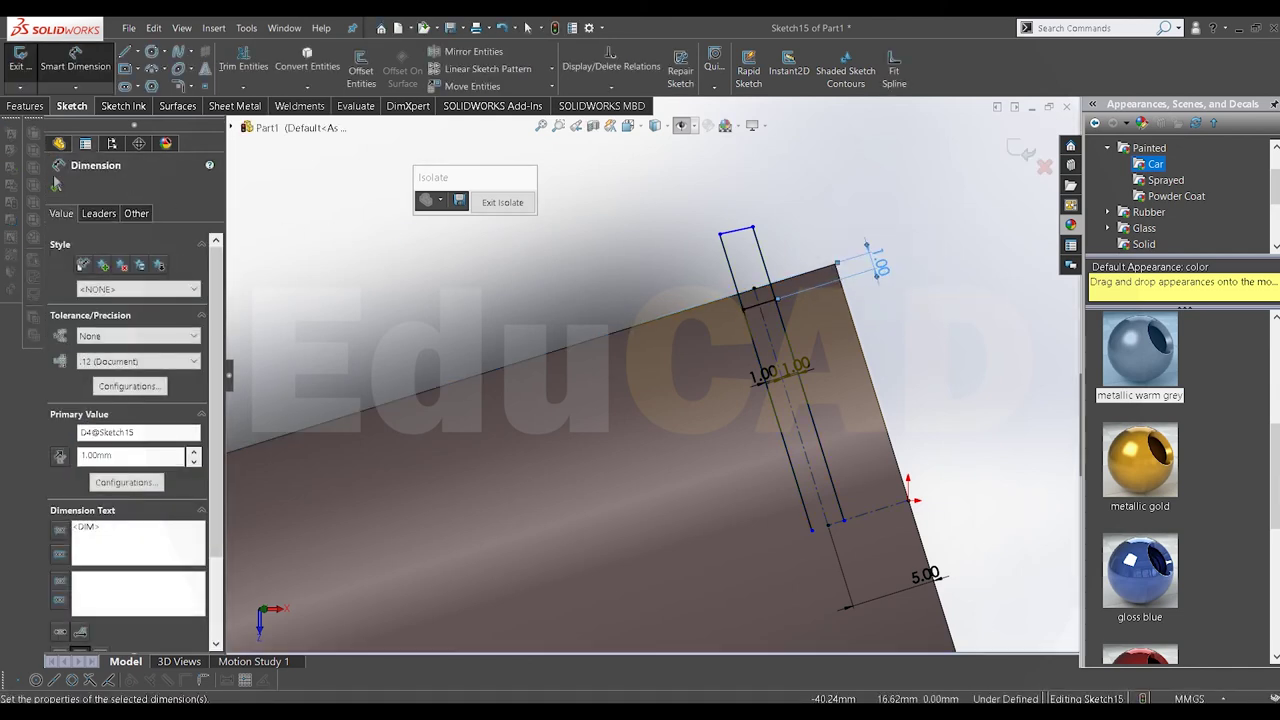
left_click(56, 184)
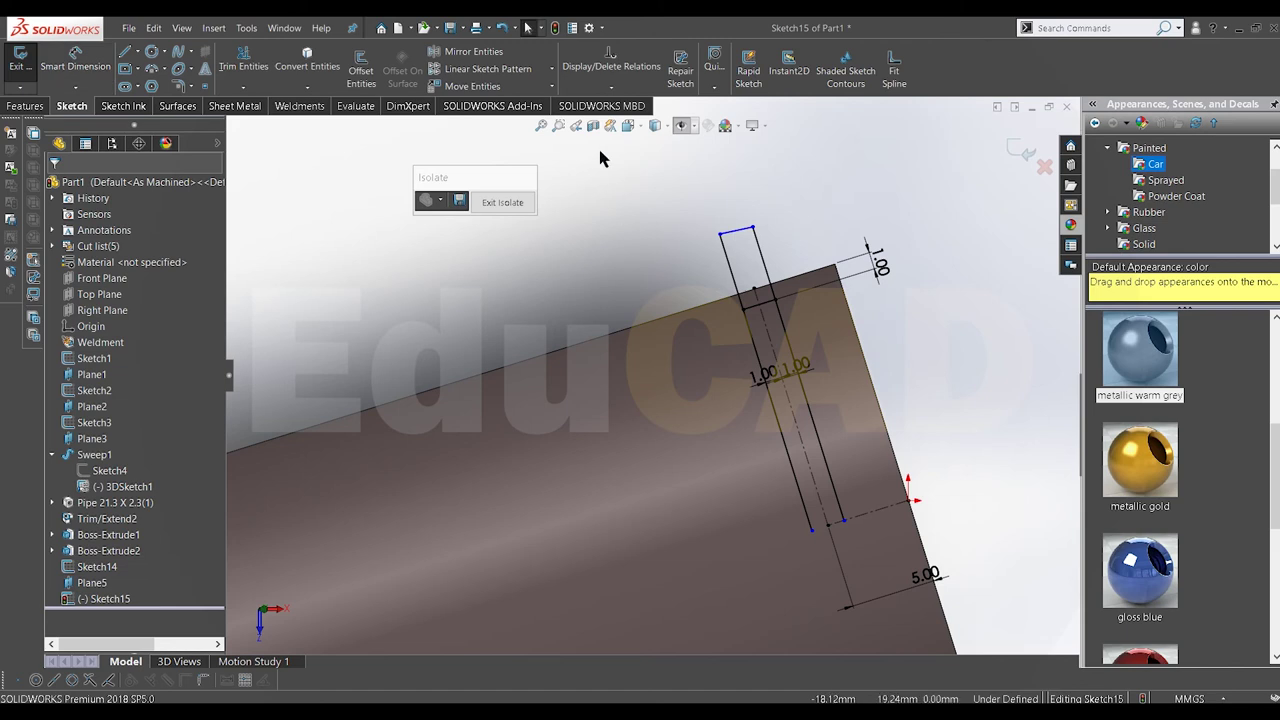
Step: Trim away the extra sketch lines, leaving a small square profile
left_click(239, 60)
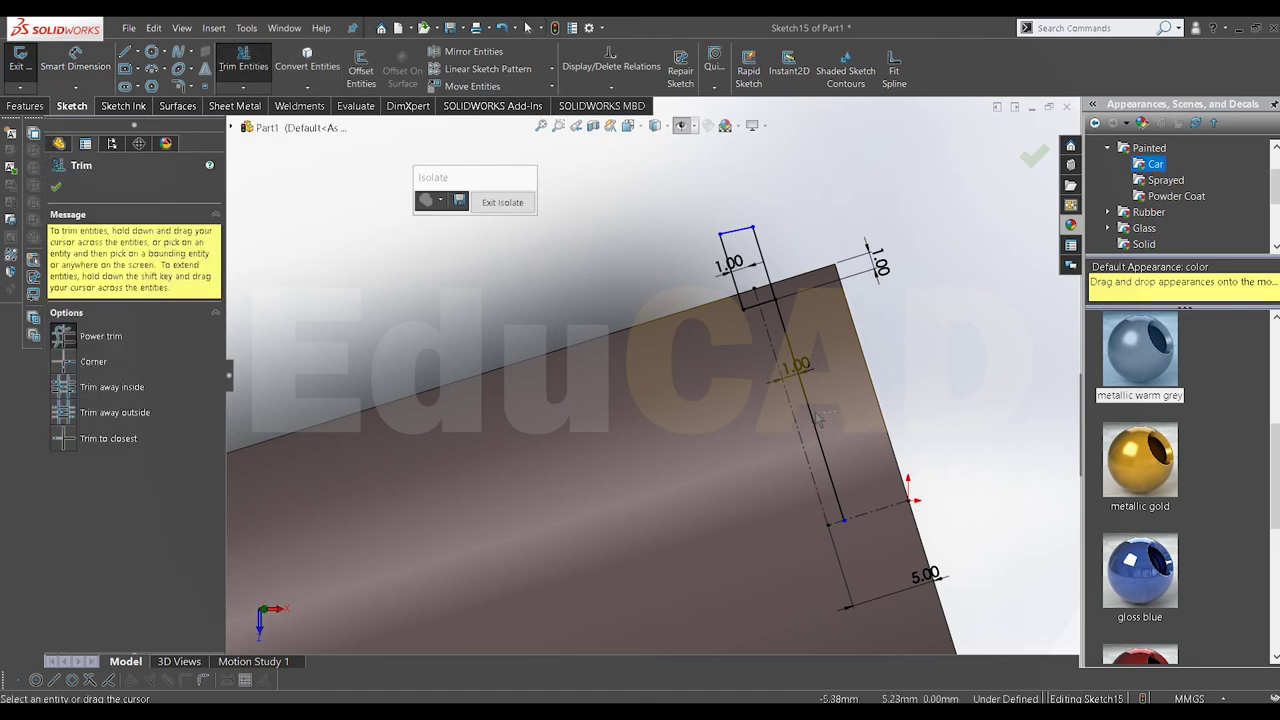
scroll(653, 370, "up", 2)
left_click(56, 187)
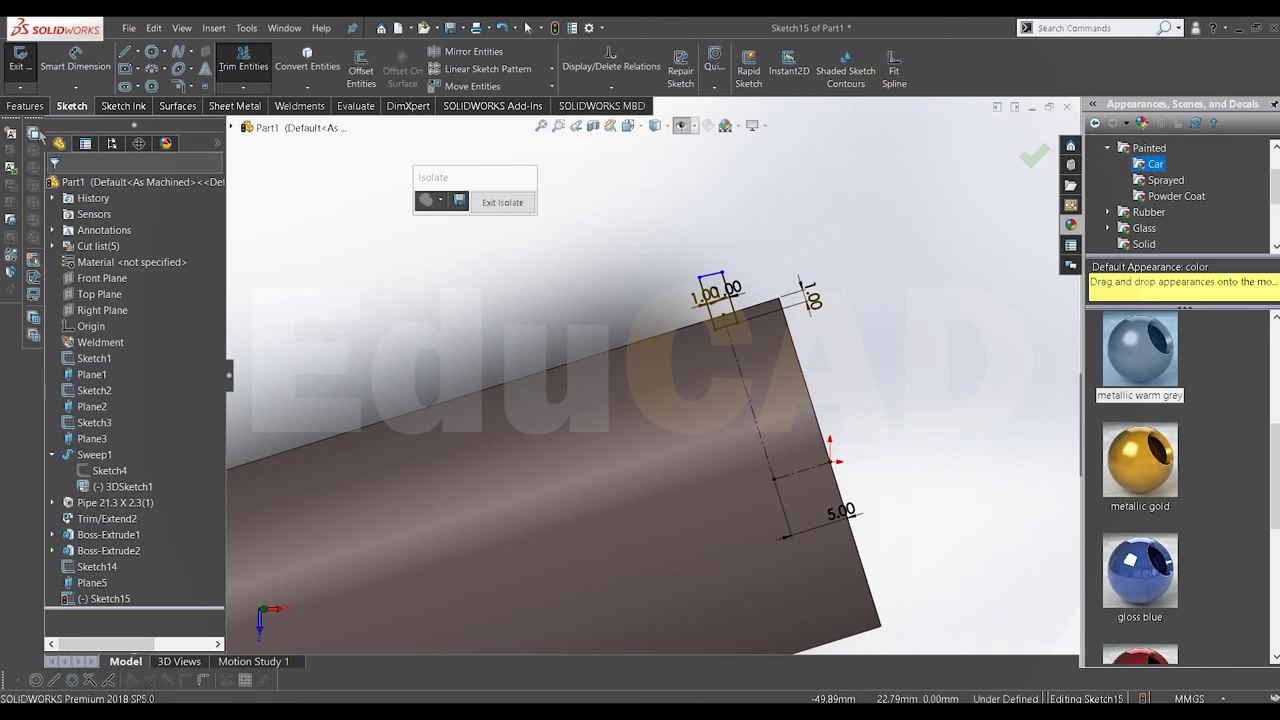
Step: Revolve-cut the profile 360° about the centerline to make a groove near the grip end
left_click(35, 107)
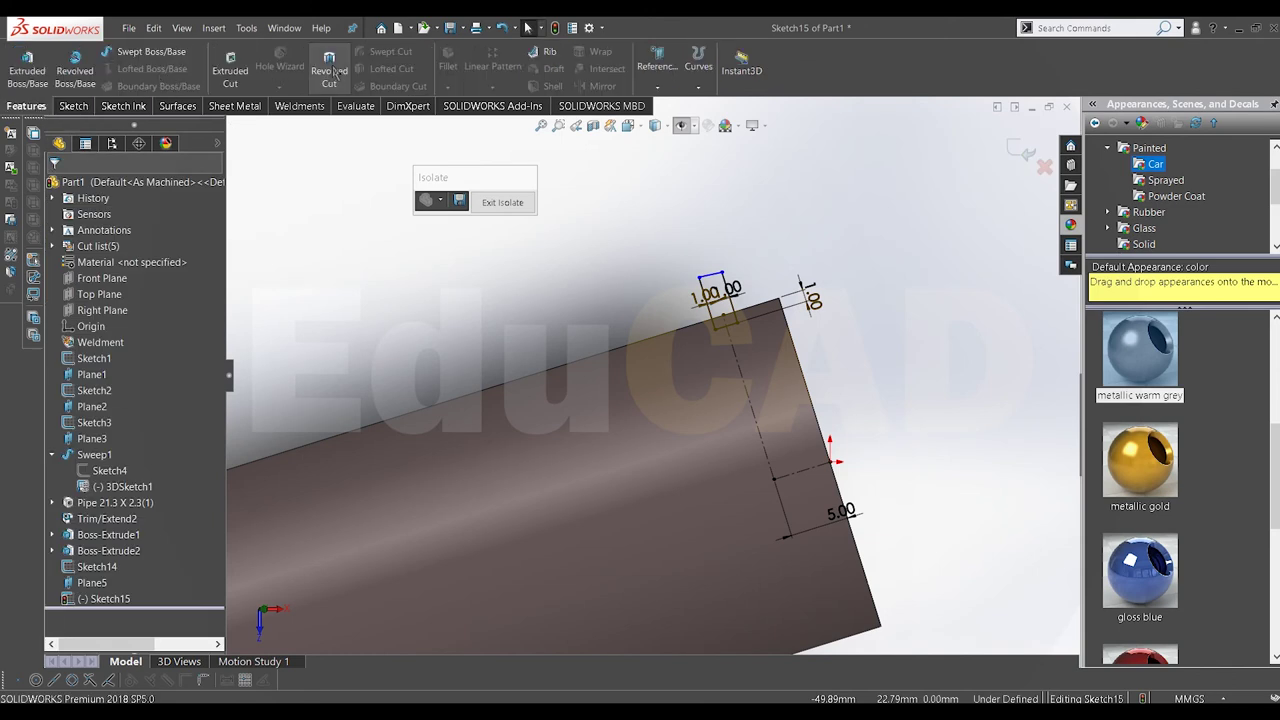
scroll(714, 333, "down", 2)
scroll(714, 333, "down", 2)
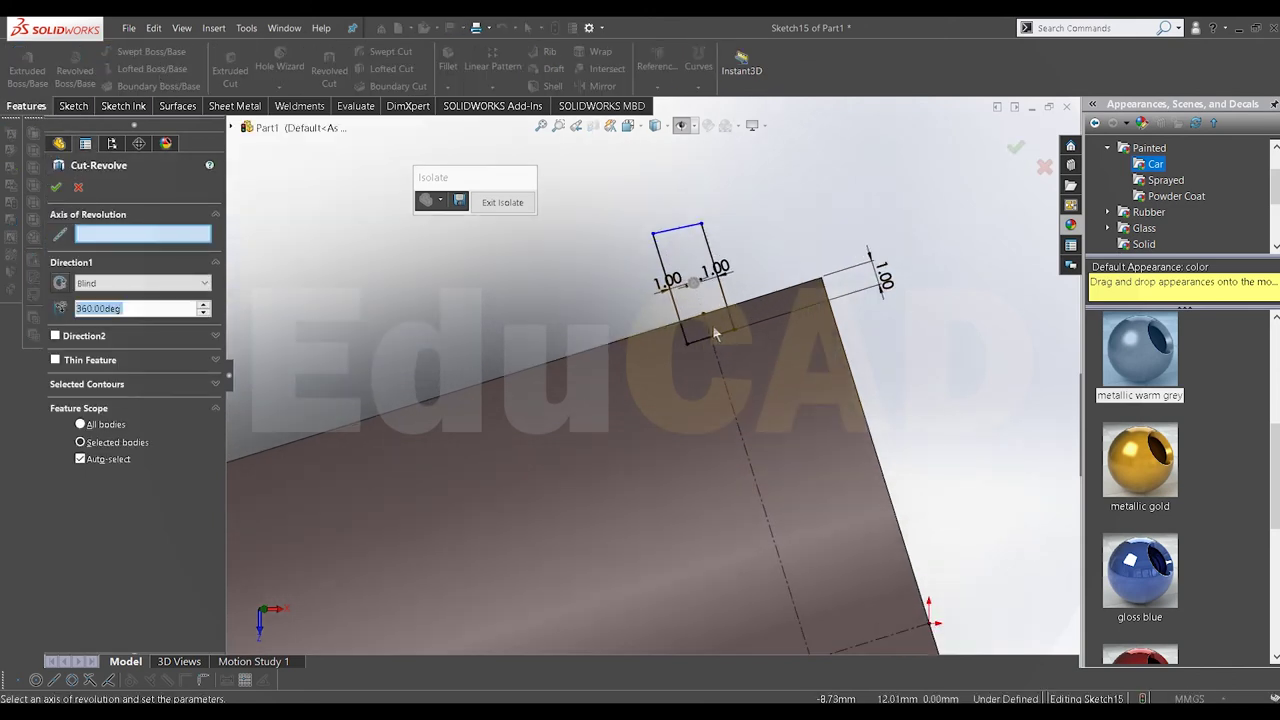
mouse_move(773, 420)
middle_mouse_down()
mouse_move(840, 578)
mouse_move(742, 470)
middle_mouse_up()
left_click(839, 593)
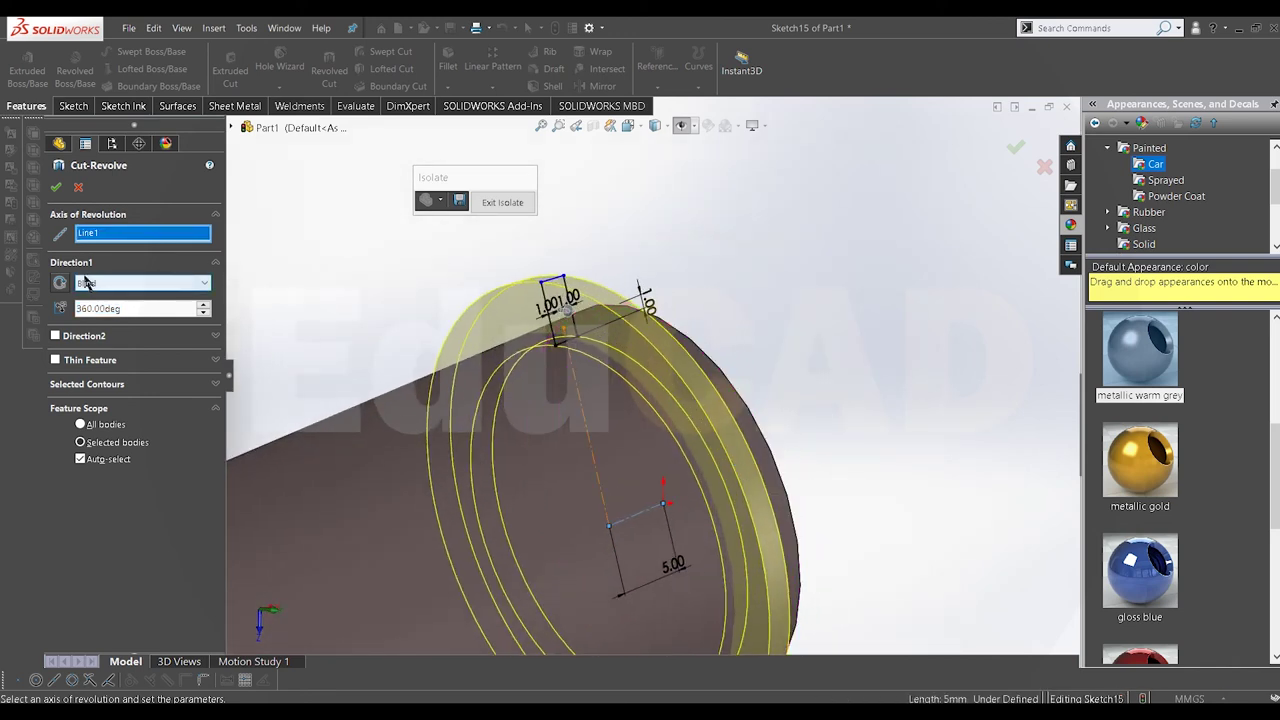
left_click(56, 188)
mouse_move(594, 206)
middle_mouse_down()
mouse_move(573, 390)
mouse_move(659, 432)
middle_mouse_up()
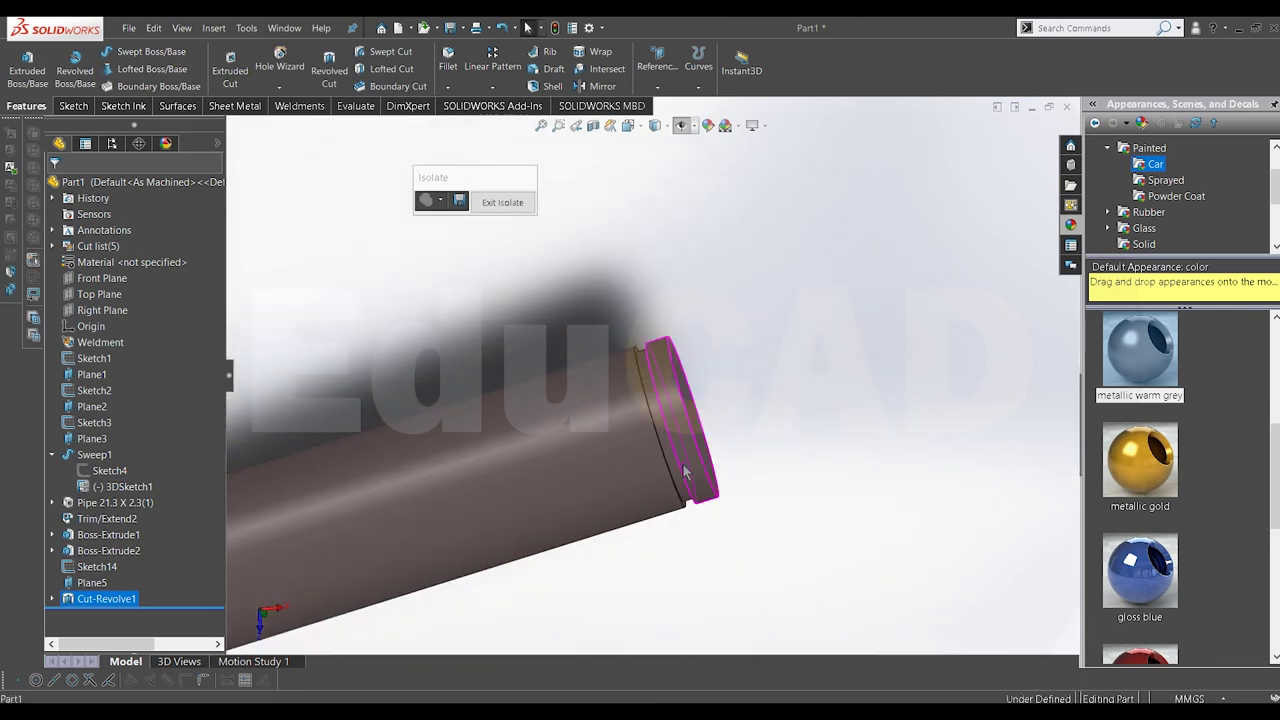
Step: Select the groove's inner face and both of its edges for a fillet
scroll(602, 268, "down", 3)
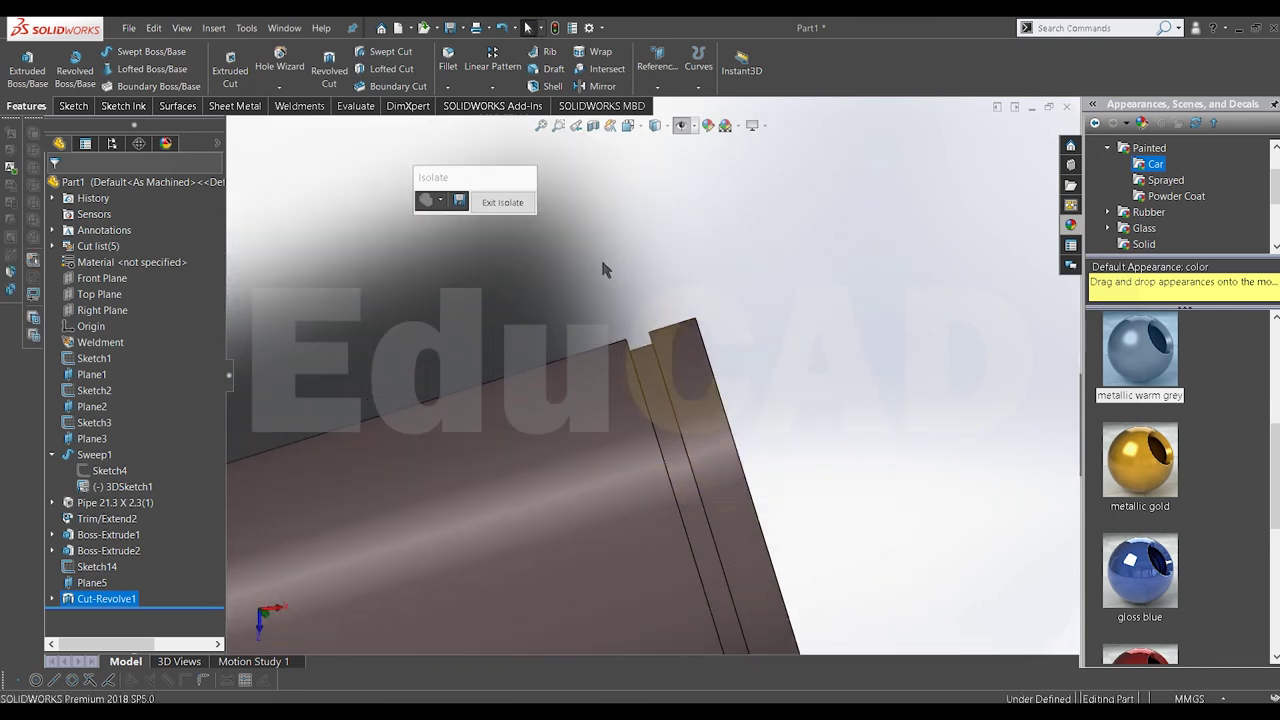
mouse_move(590, 278)
middle_mouse_down()
mouse_move(637, 435)
mouse_move(600, 380)
middle_mouse_up()
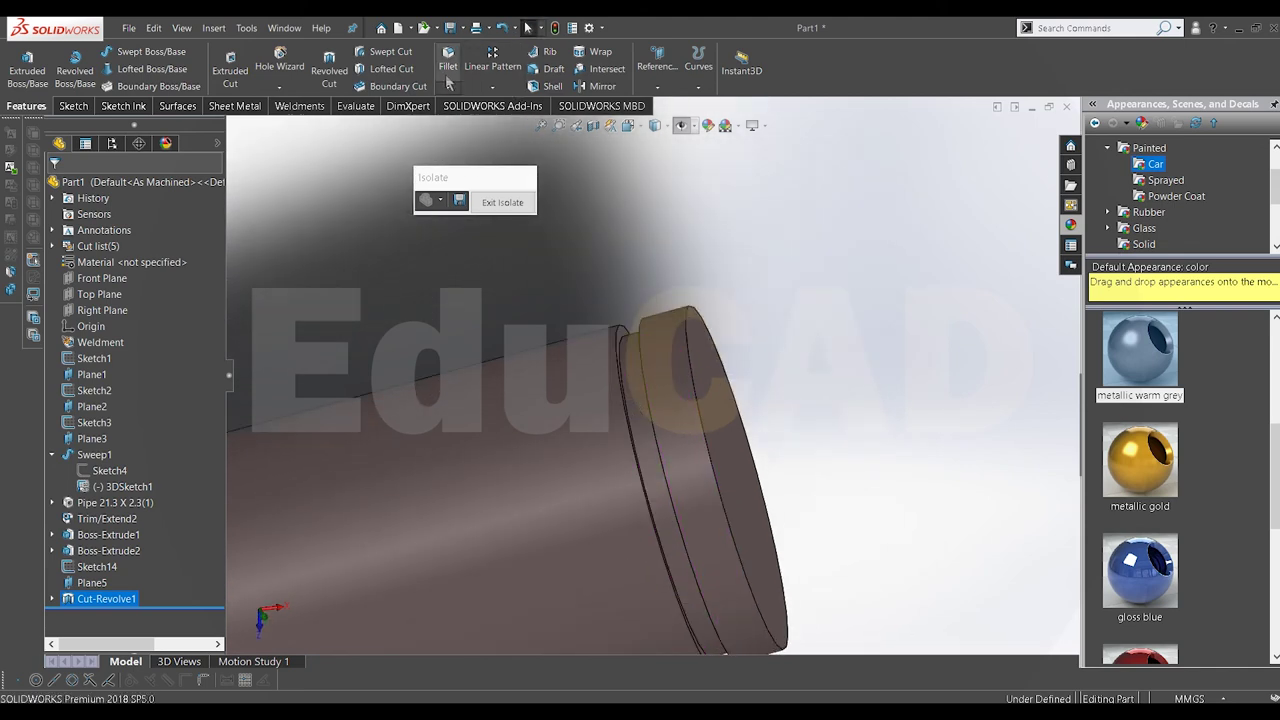
left_click(626, 346)
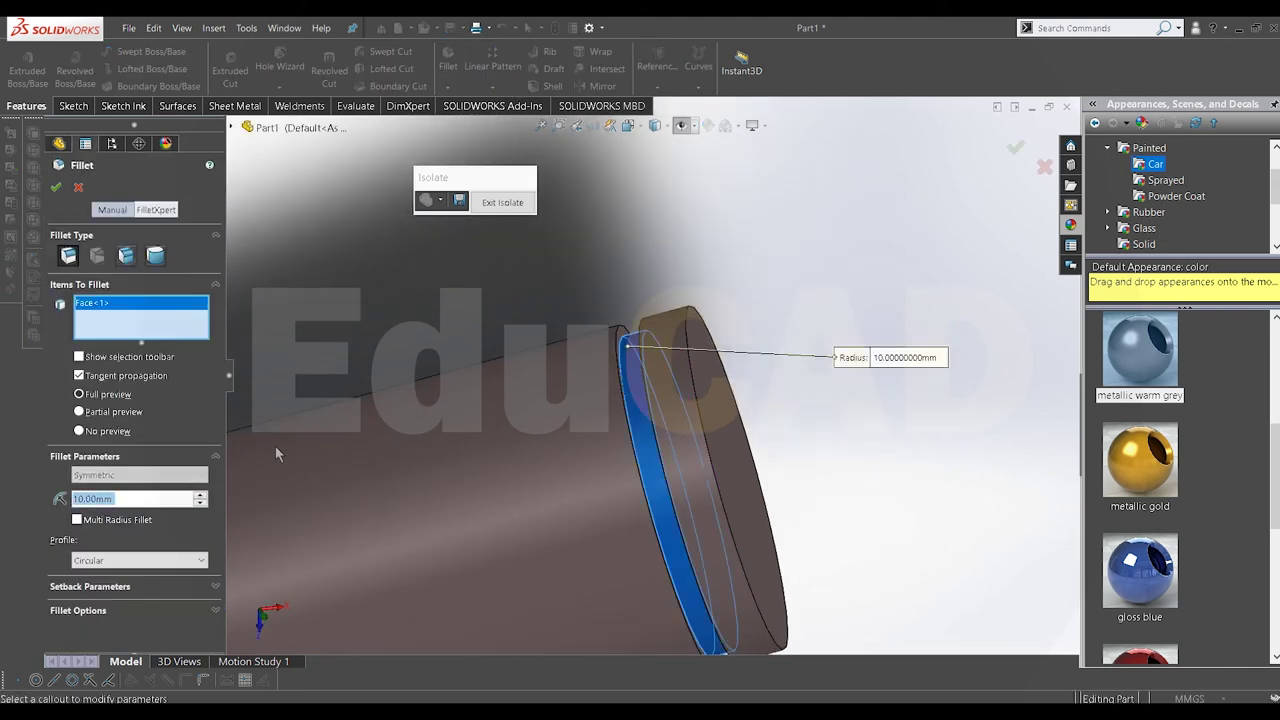
type("0.5")
key("Return")
scroll(504, 387, "down", 2)
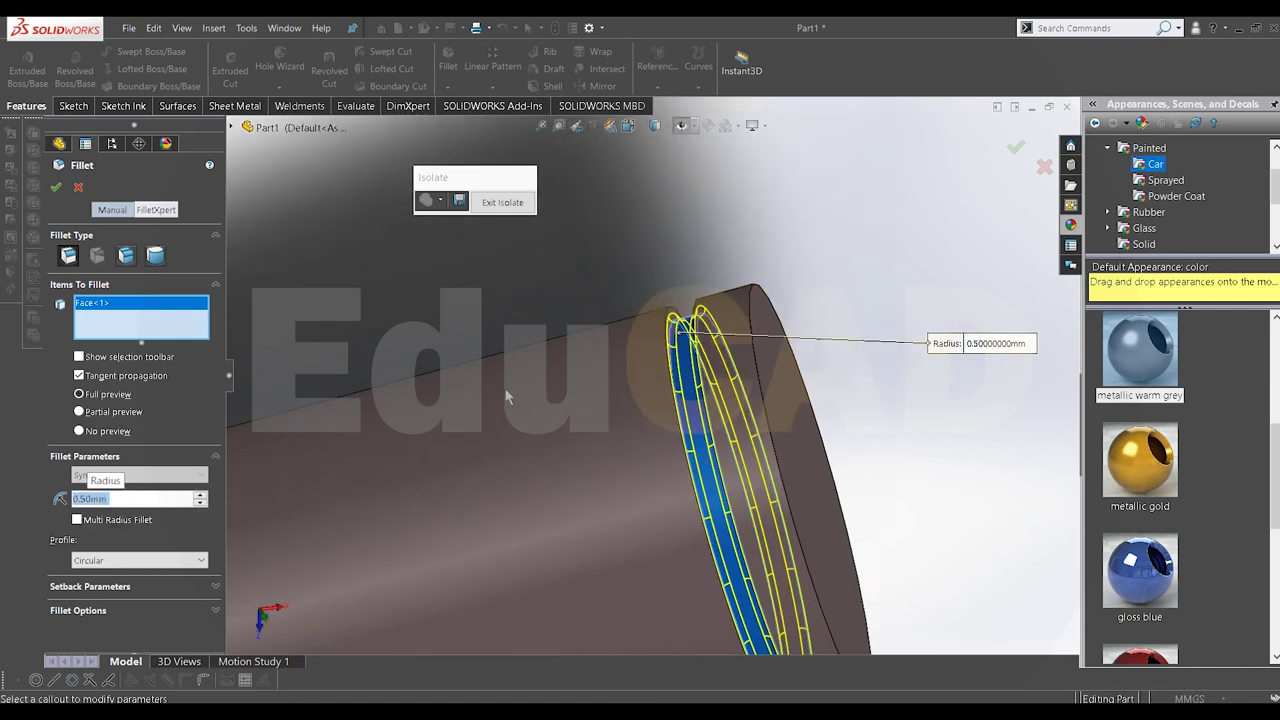
scroll(504, 387, "down", 2)
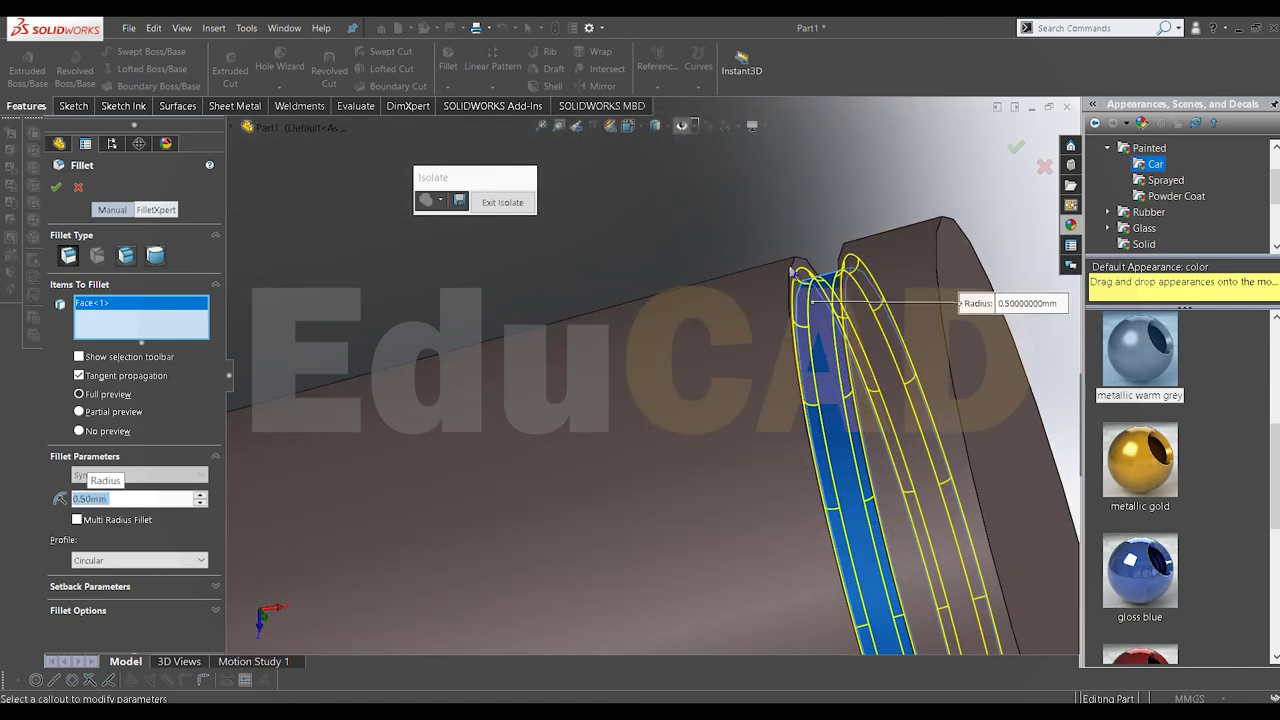
left_click(794, 272)
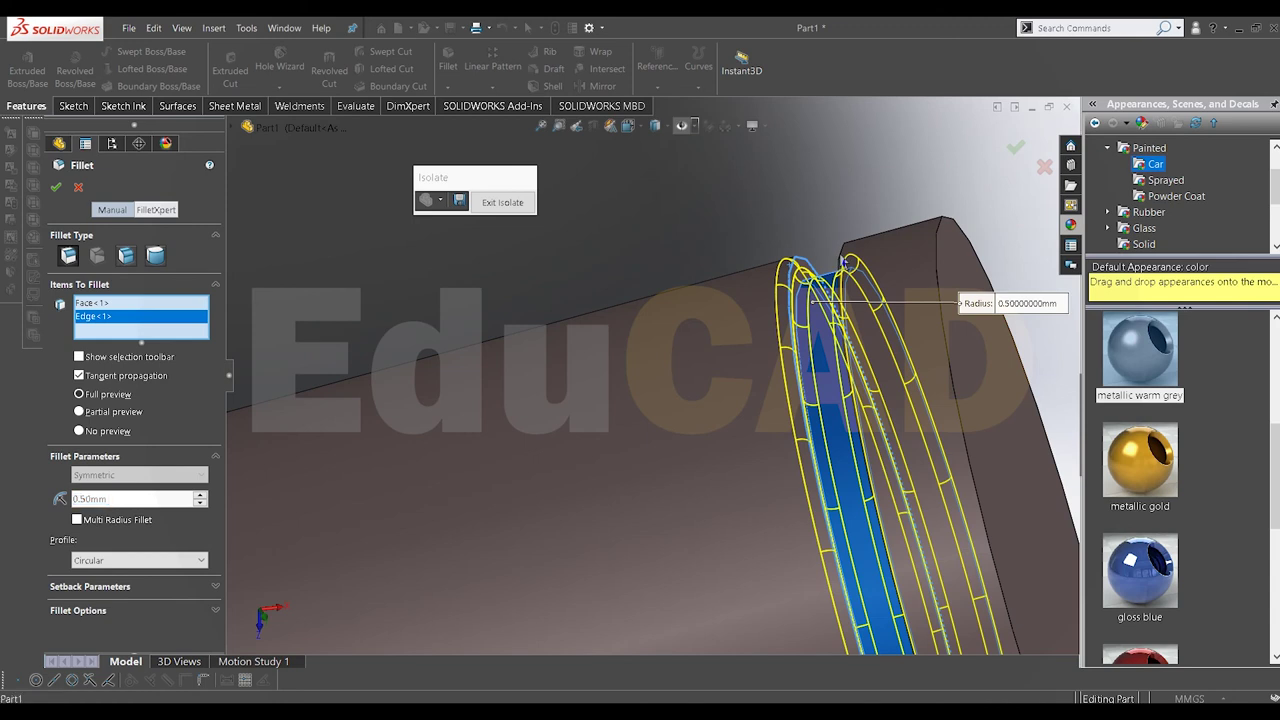
left_click(845, 262)
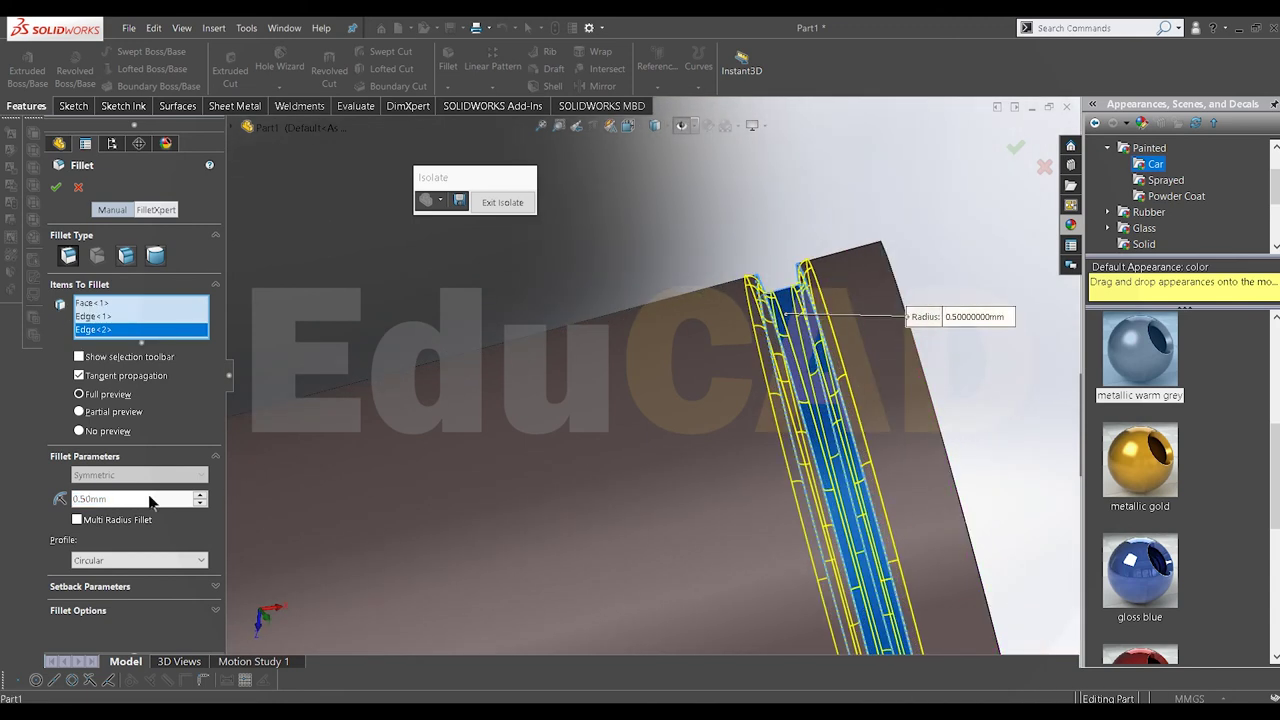
Step: Set the groove fillet radius to 0.35 mm and accept it
type("0")
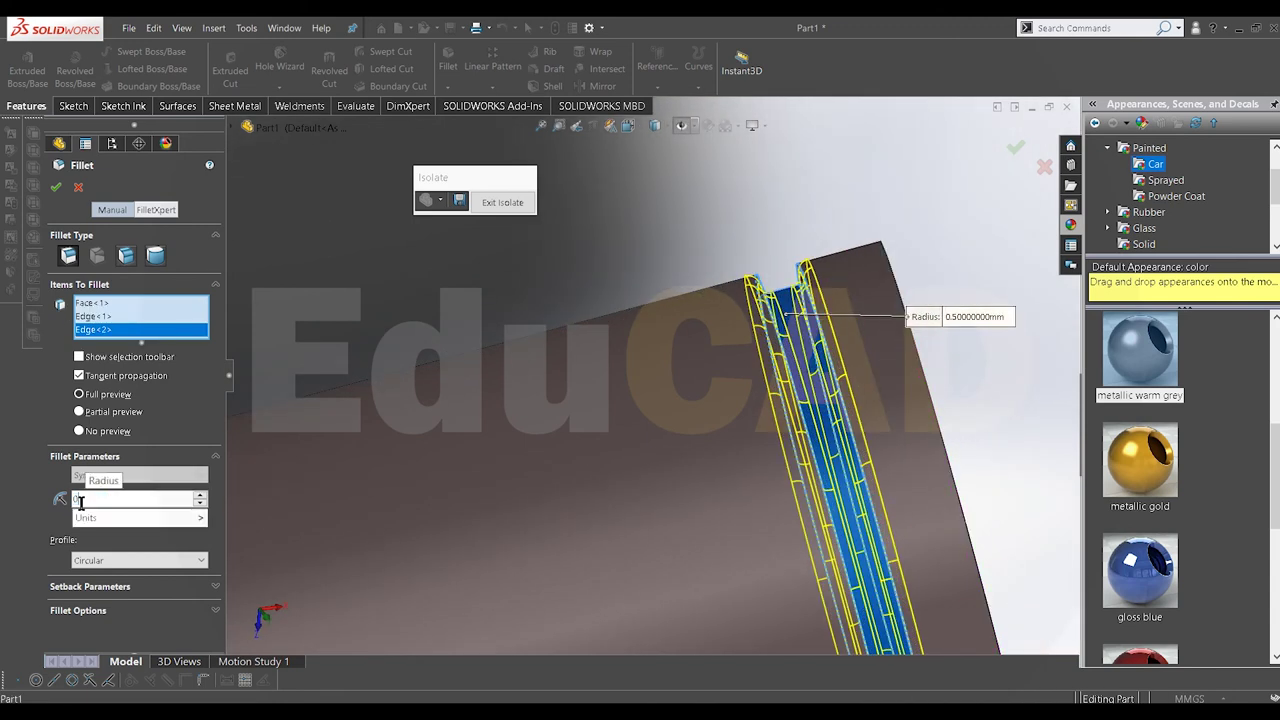
type("5")
key("Return")
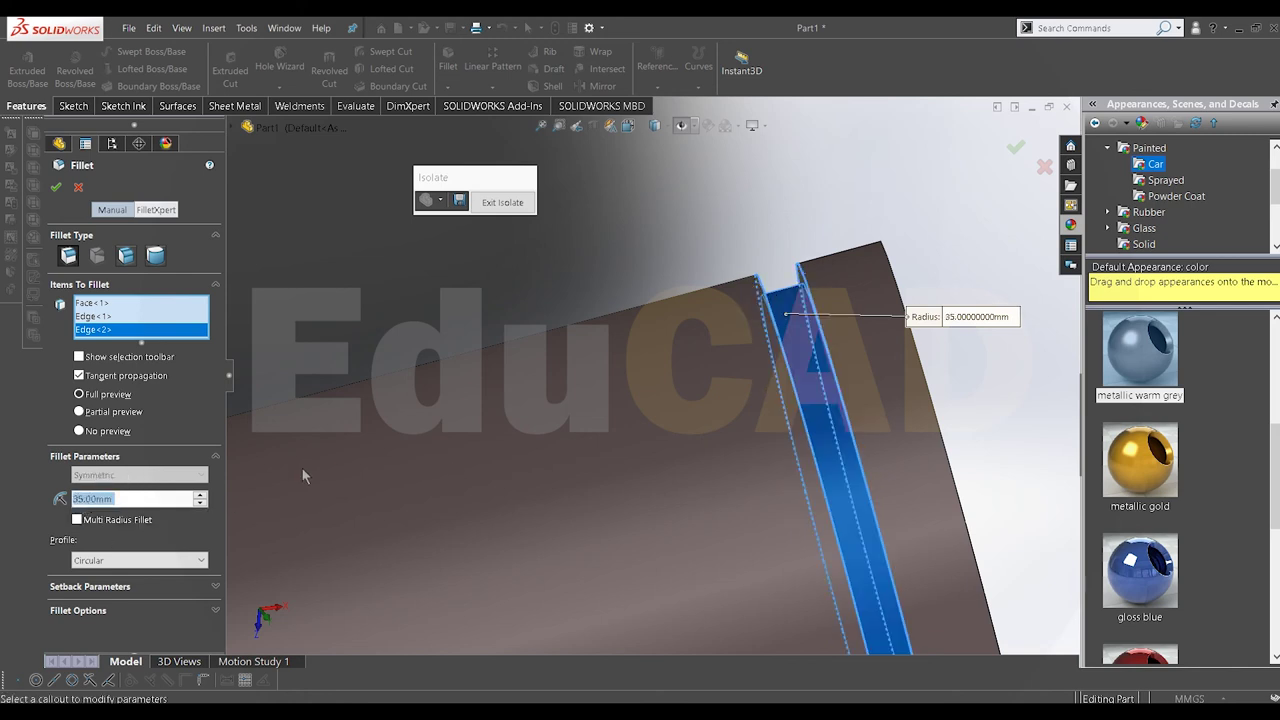
type("0.35")
key("Return")
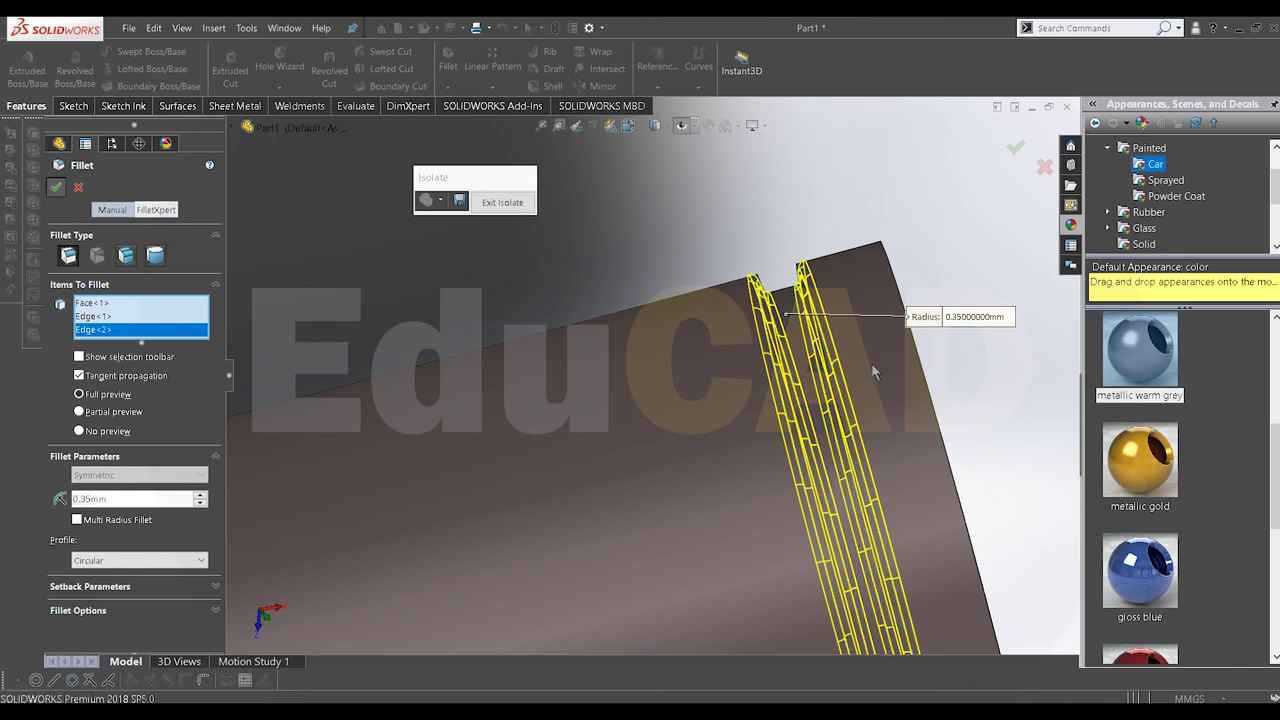
left_click(56, 188)
scroll(745, 370, "up", 5)
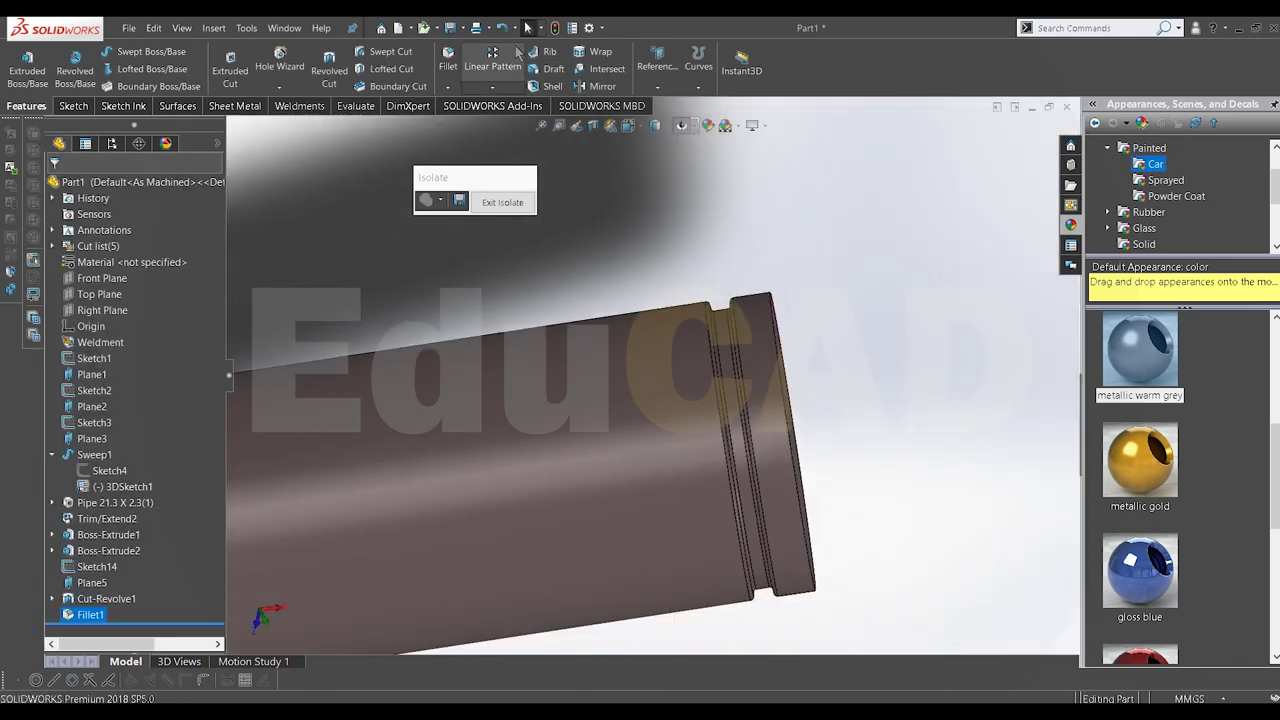
Step: Start a linear pattern along the pipe's cylindrical face with 5 mm spacing
left_click(493, 62)
mouse_move(700, 420)
middle_mouse_down()
mouse_move(666, 375)
mouse_move(511, 453)
middle_mouse_up()
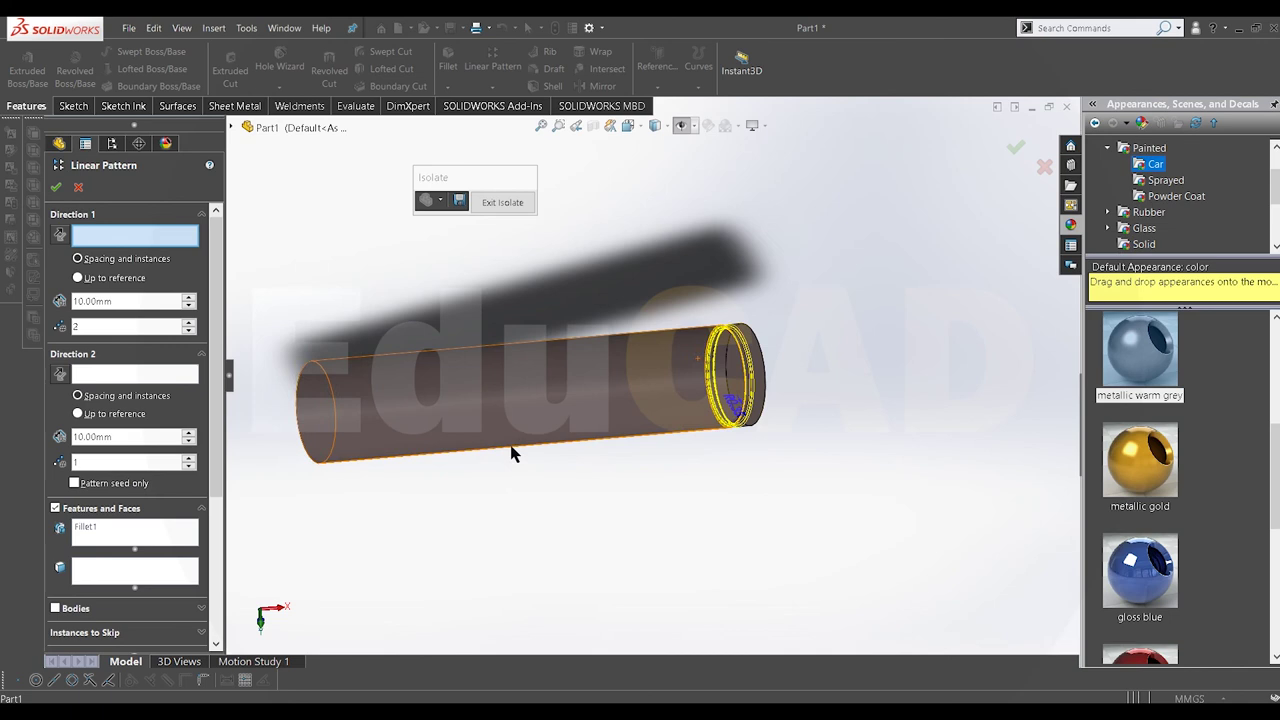
left_click(503, 449)
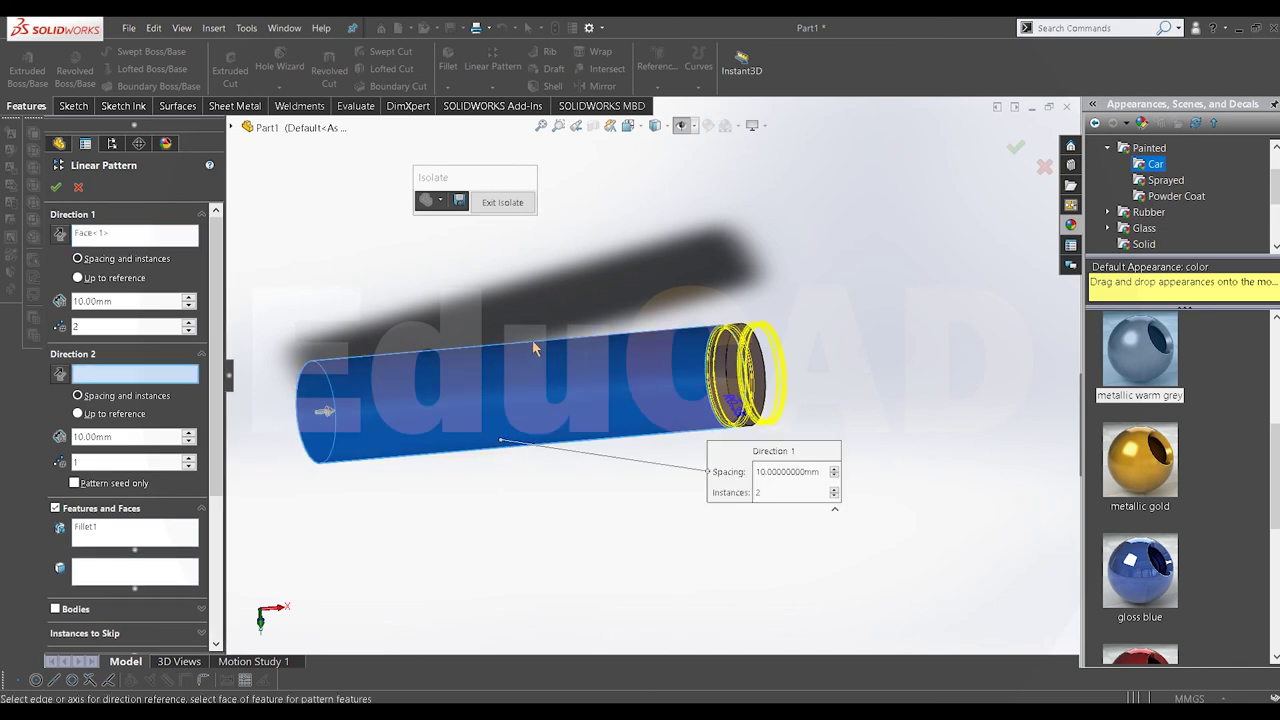
scroll(533, 346, "down", 3)
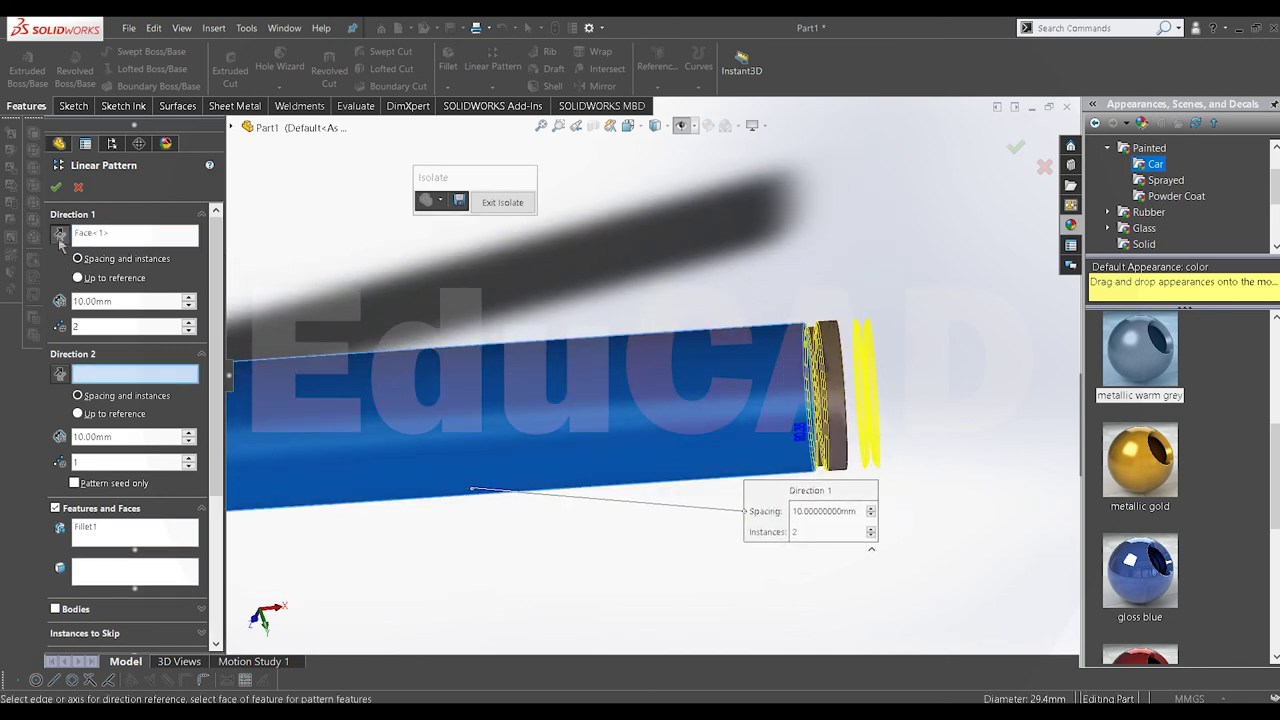
left_click(58, 238)
double_click(122, 301)
type("5")
key("Return")
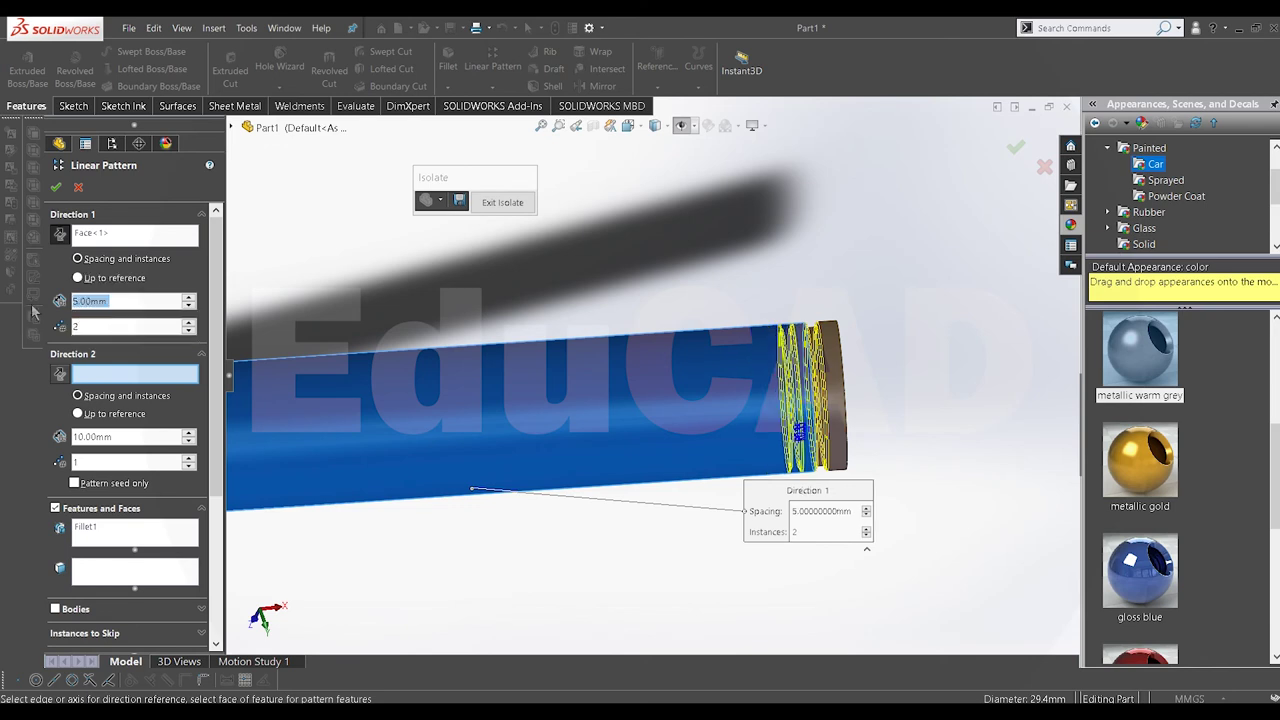
Step: Raise the pattern's instance count to 26 groove copies
scroll(1000, 320, "down", 2)
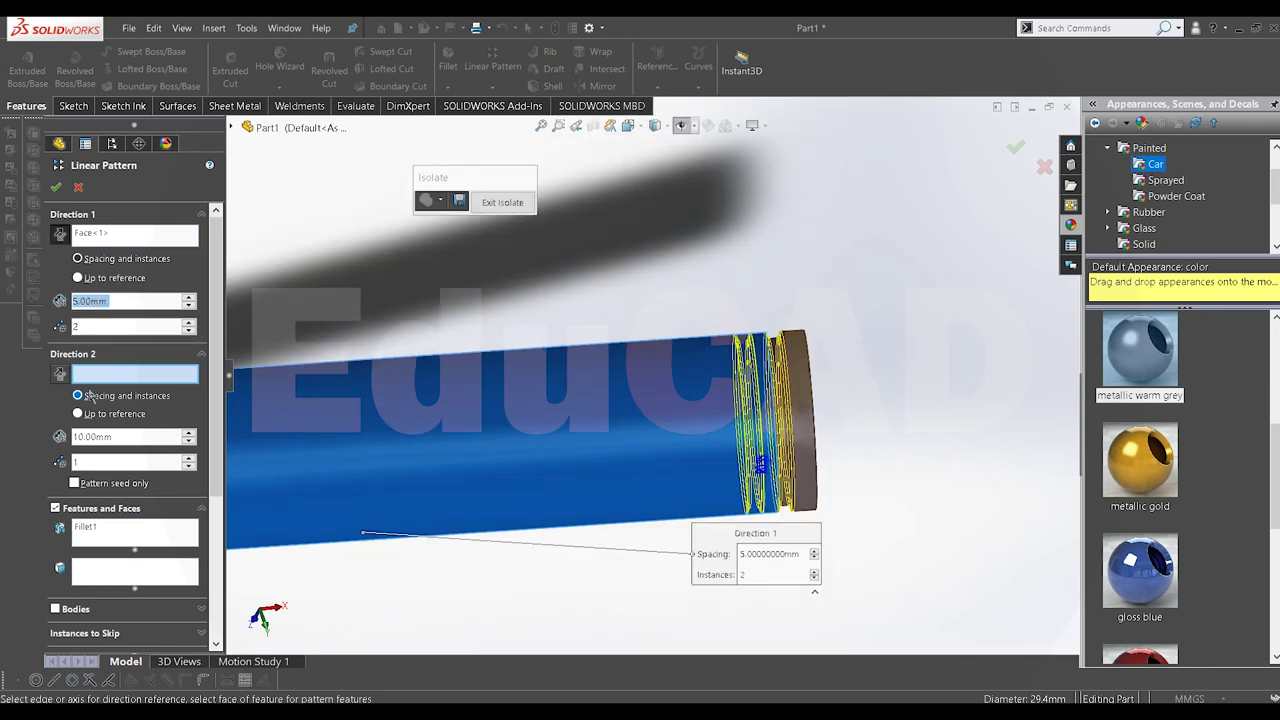
left_click(187, 326)
left_click(188, 326)
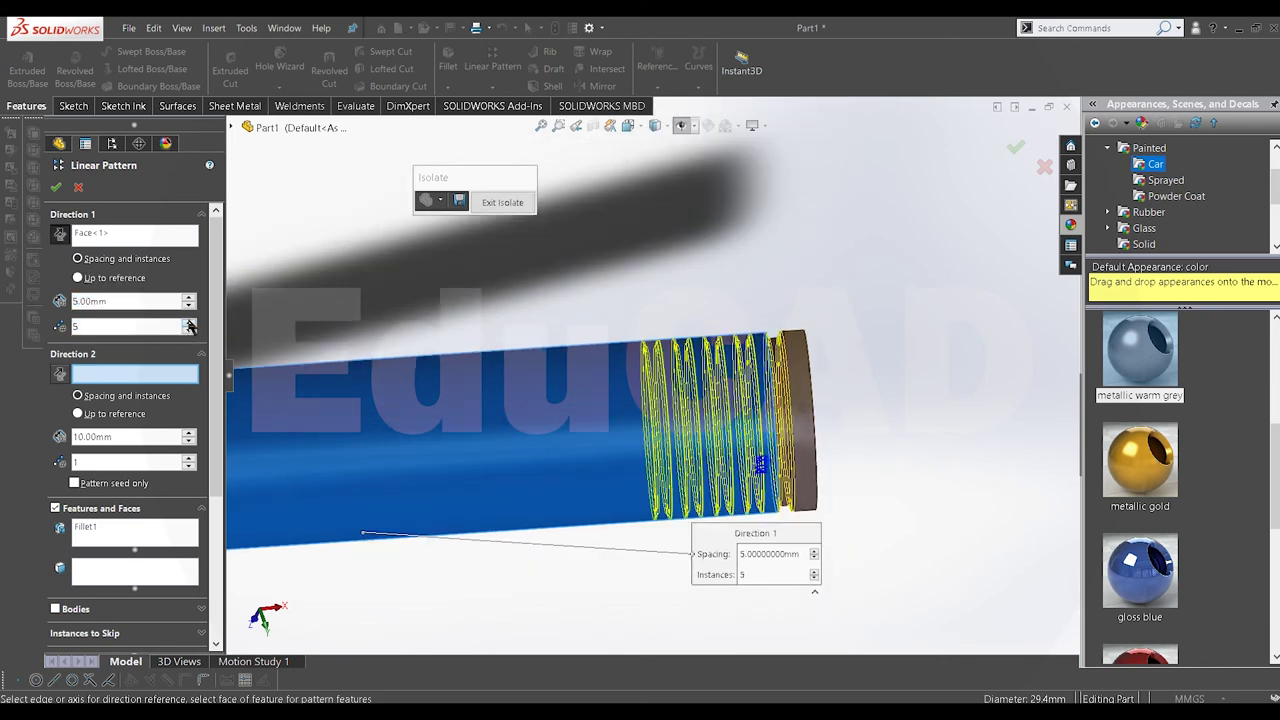
left_click(189, 326)
left_click(190, 326)
left_click(190, 326)
left_click(190, 326)
left_click(190, 326)
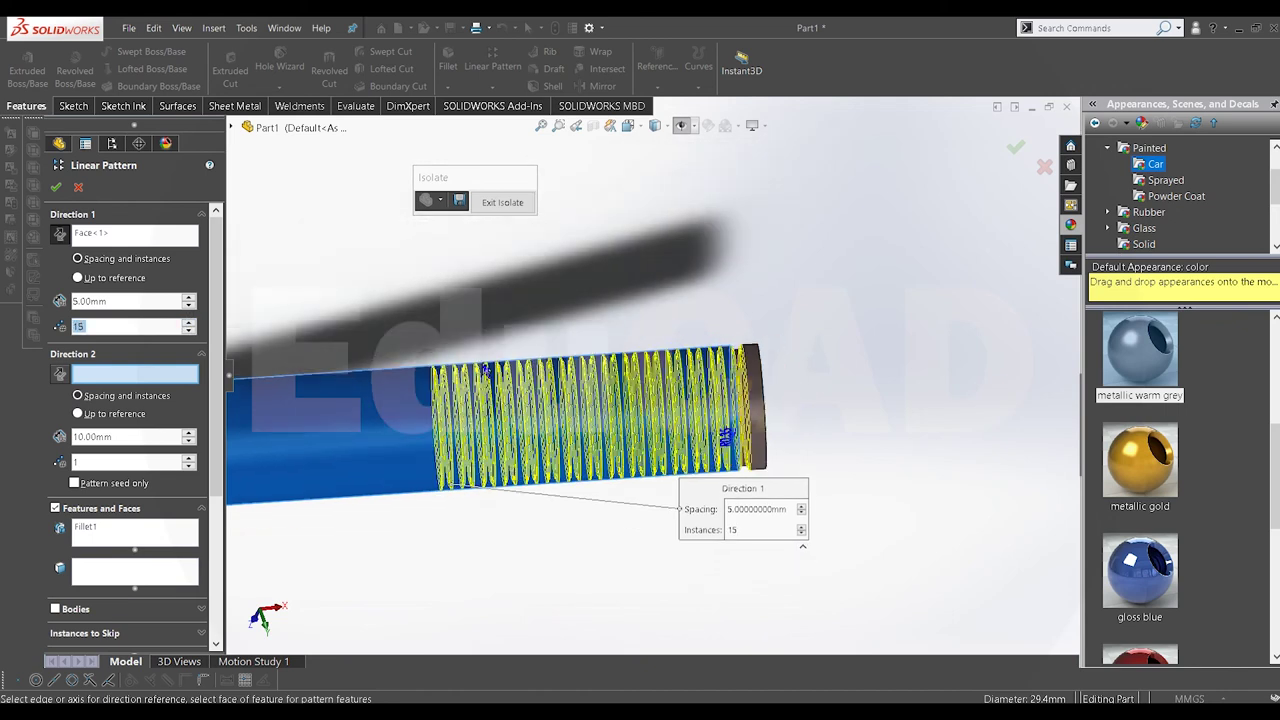
left_click(191, 327)
left_click(190, 326)
left_click(190, 326)
left_click(190, 326)
left_click(190, 326)
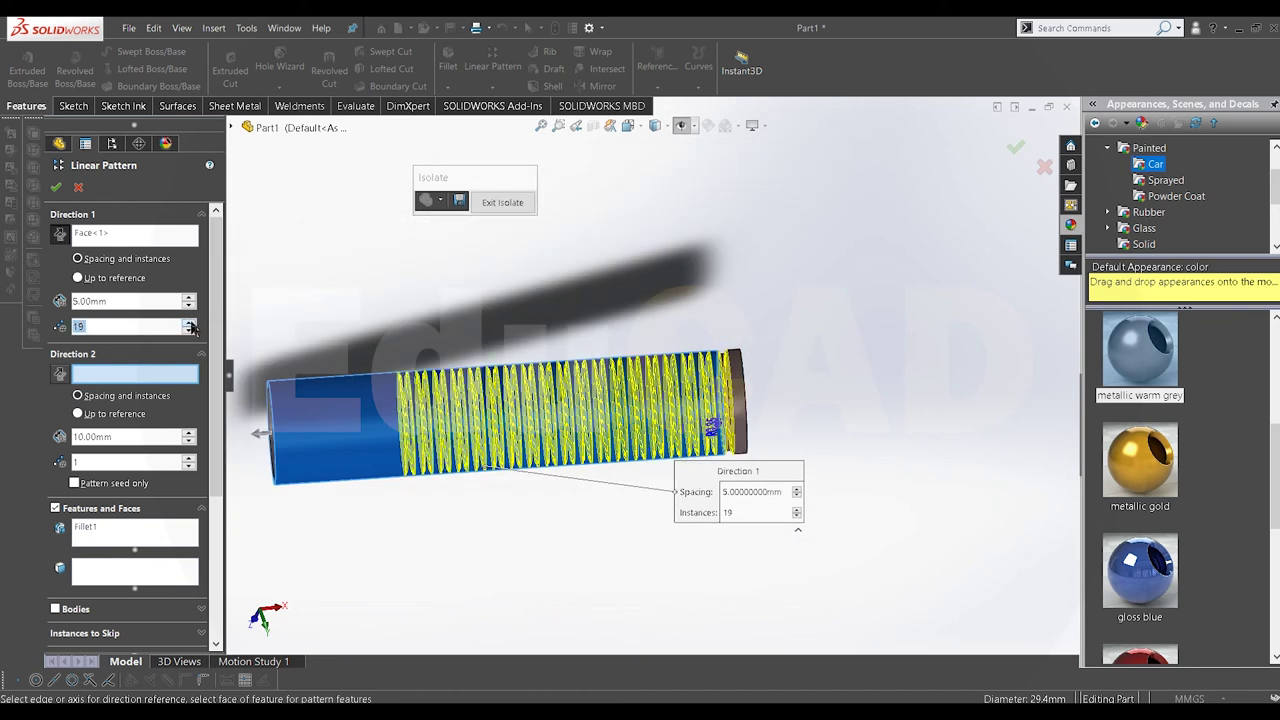
left_click(190, 326)
left_click(190, 326)
left_click(190, 326)
left_click(190, 326)
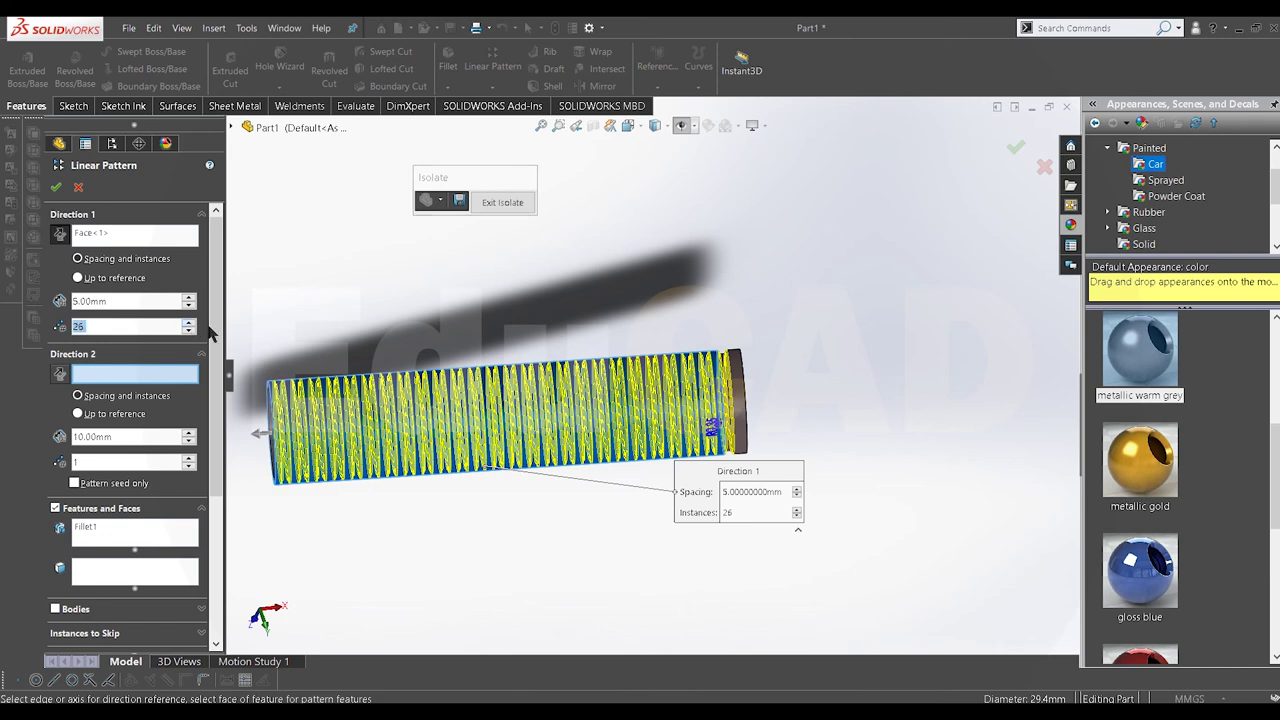
Step: Pick Cut-Revolve1 from the feature tree as the feature to pattern, leaving out Boss-Extrude1
scroll(292, 360, "down", 2)
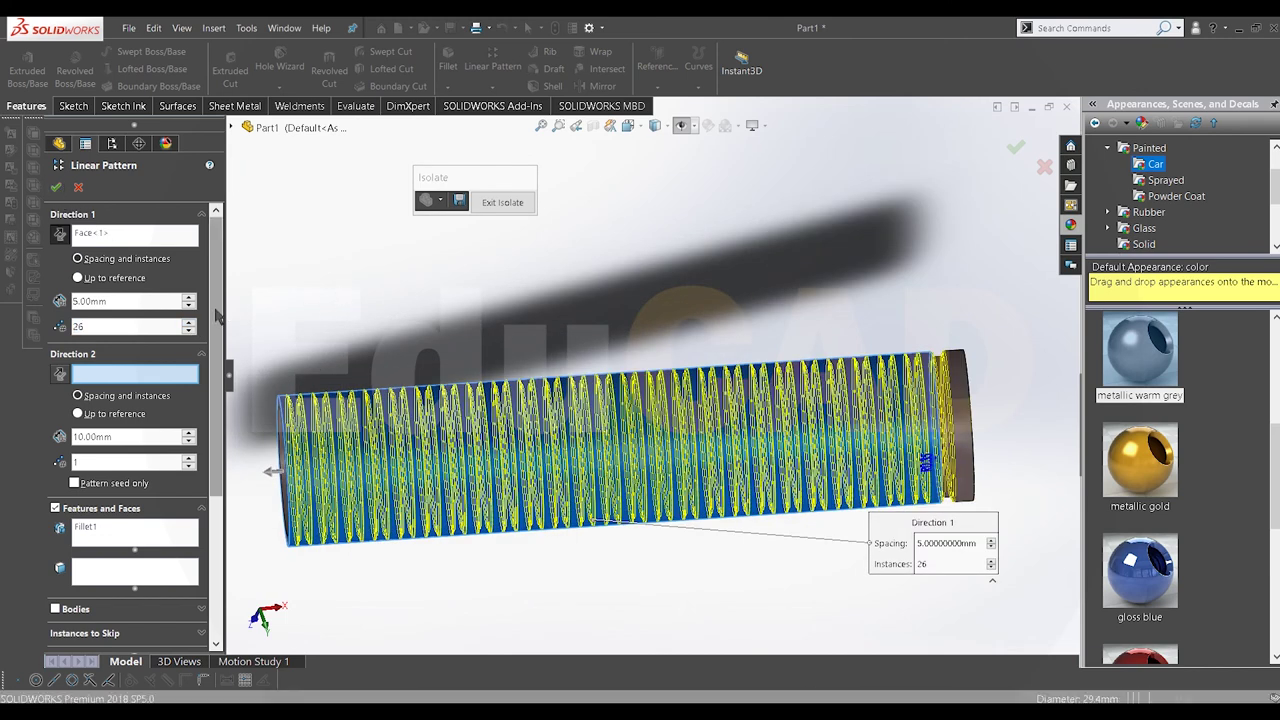
scroll(130, 400, "down", 3)
scroll(226, 375, "down", 1)
scroll(228, 400, "down", 1)
scroll(230, 430, "down", 1)
scroll(232, 460, "down", 1)
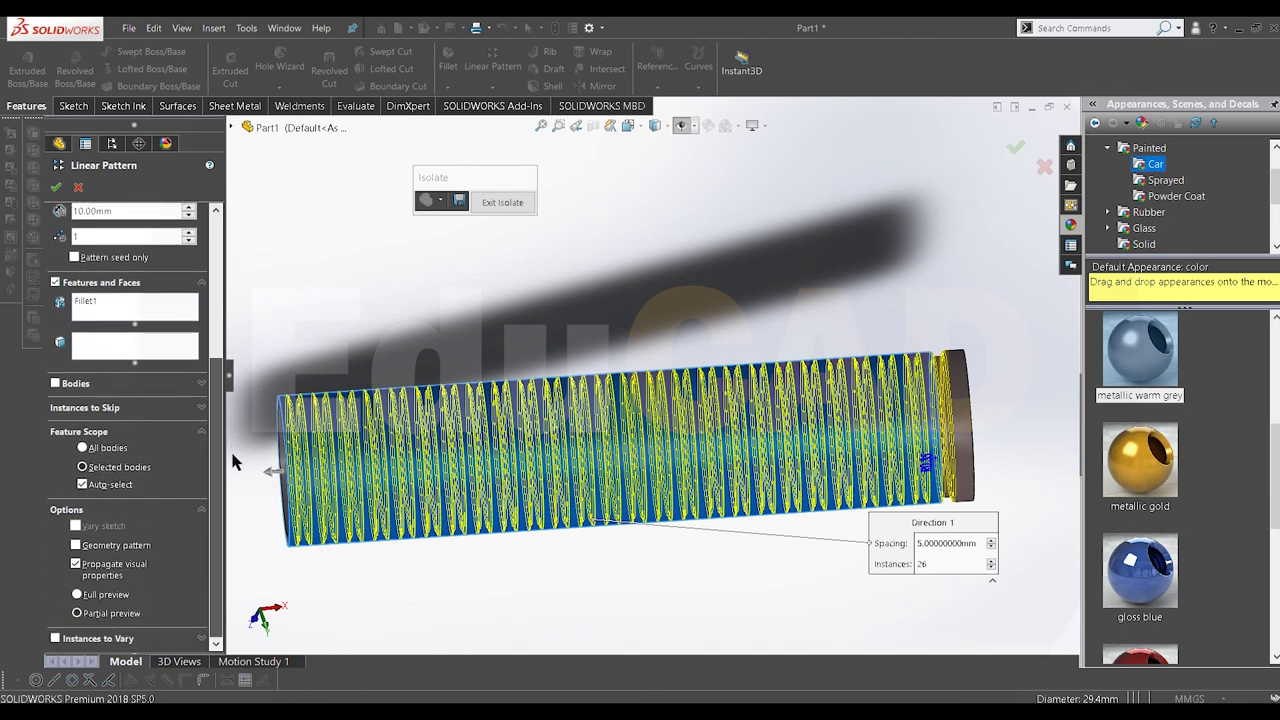
left_click(232, 128)
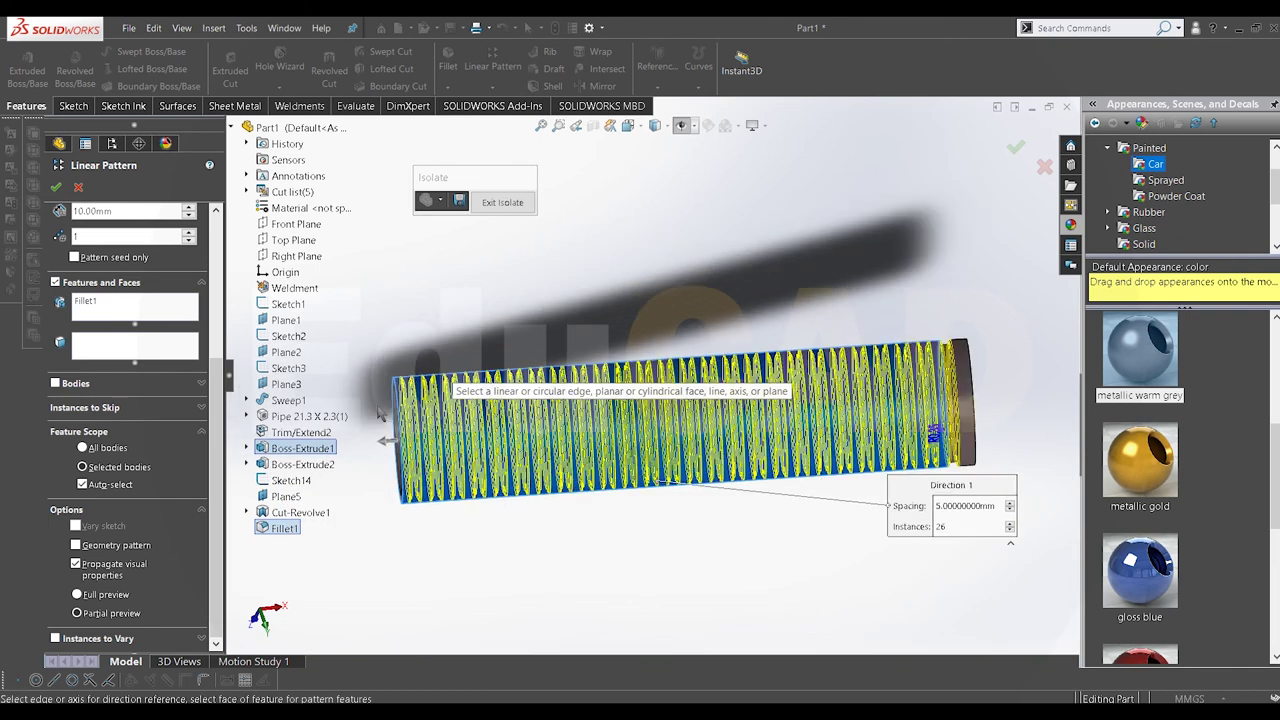
left_click(190, 314)
left_click(300, 512)
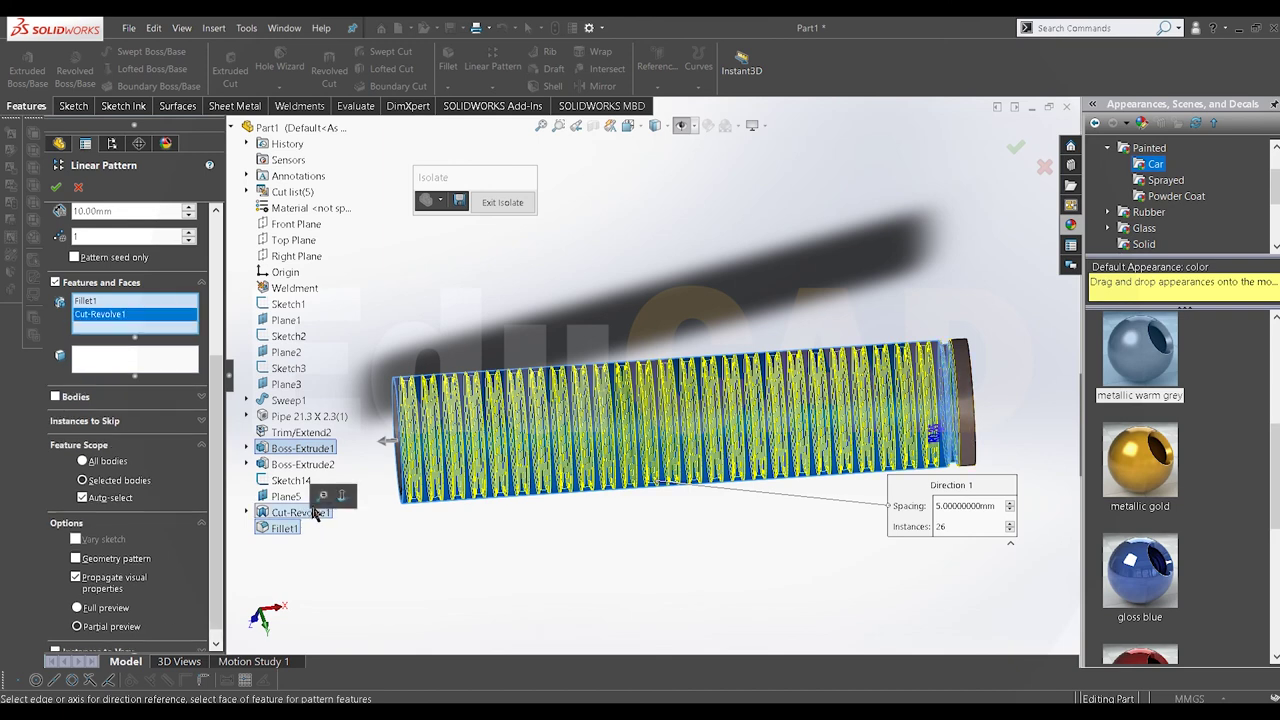
left_click(307, 450)
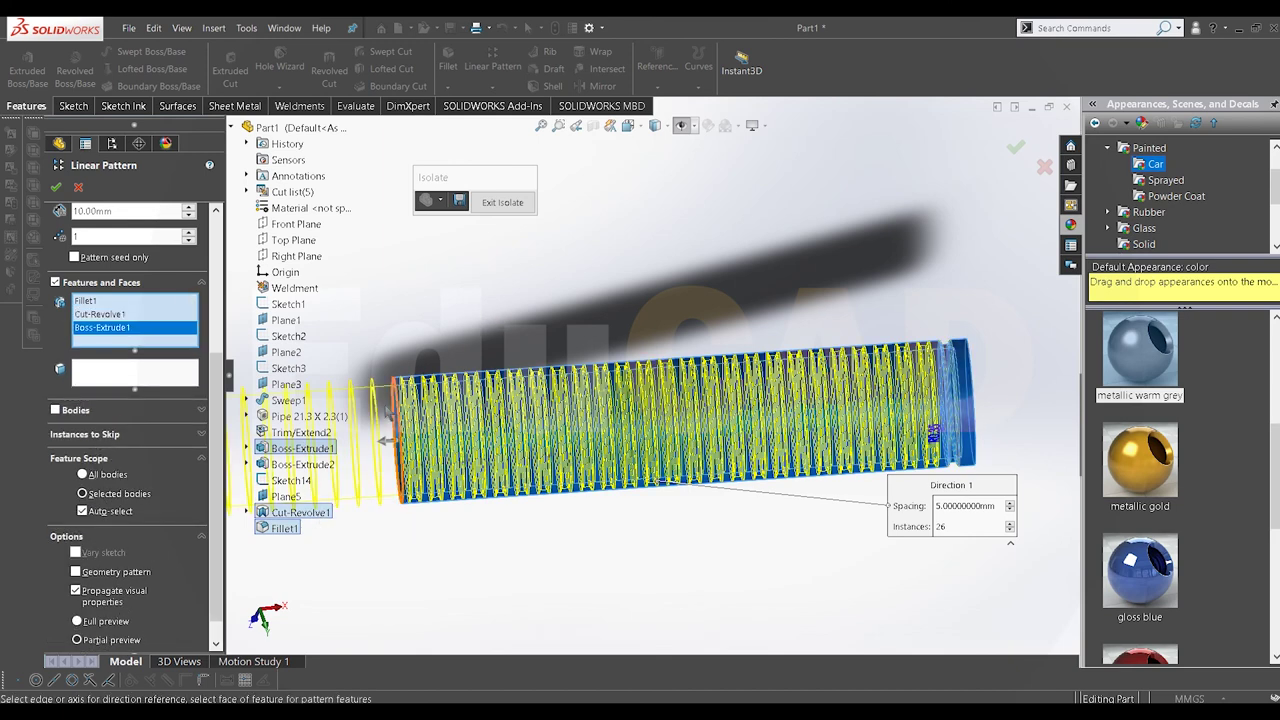
left_click(326, 451)
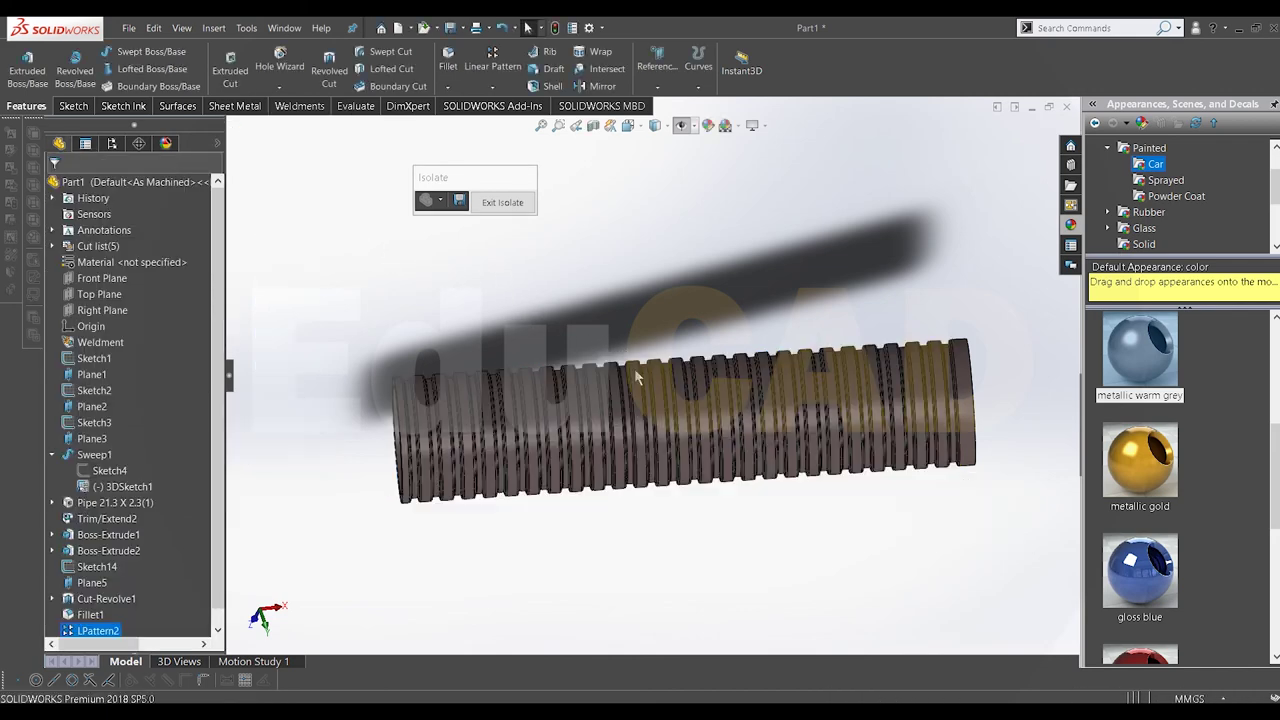
Step: Fillet the grip's outer end edge with a 2 mm radius
mouse_move(635, 395)
middle_mouse_down()
mouse_move(605, 346)
mouse_move(541, 462)
mouse_move(838, 524)
middle_mouse_up()
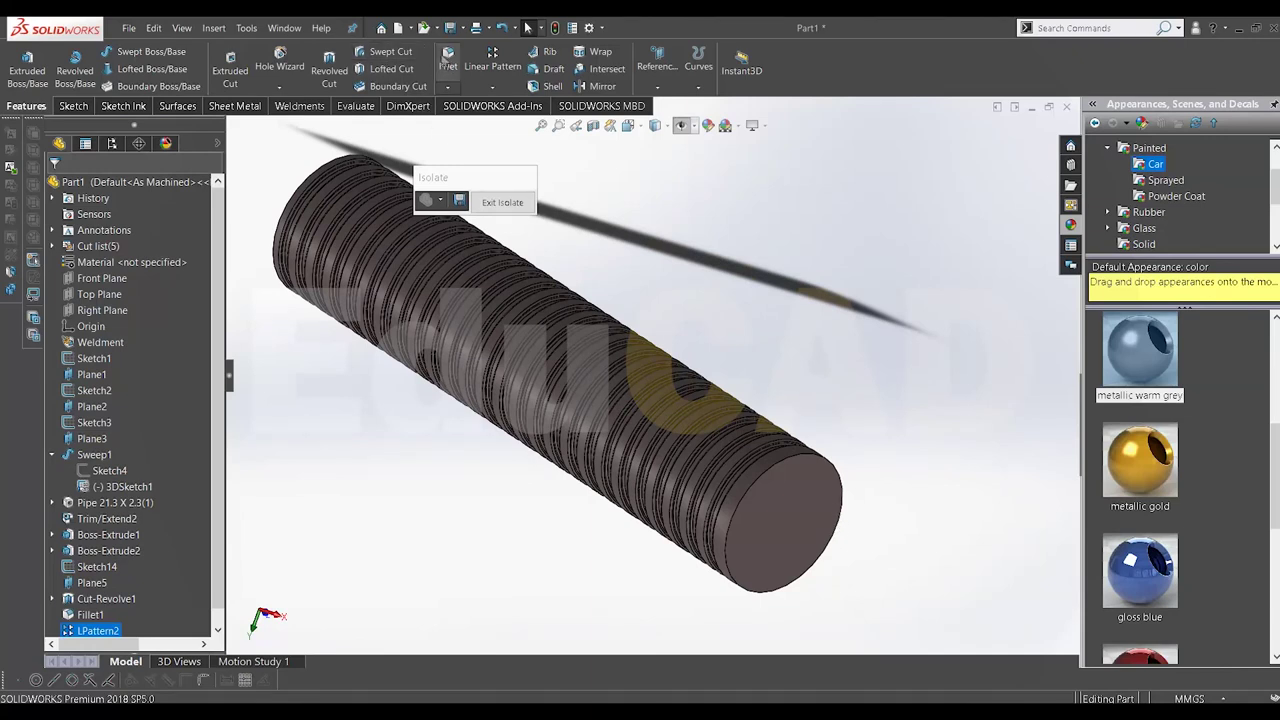
left_click(766, 464)
type("5")
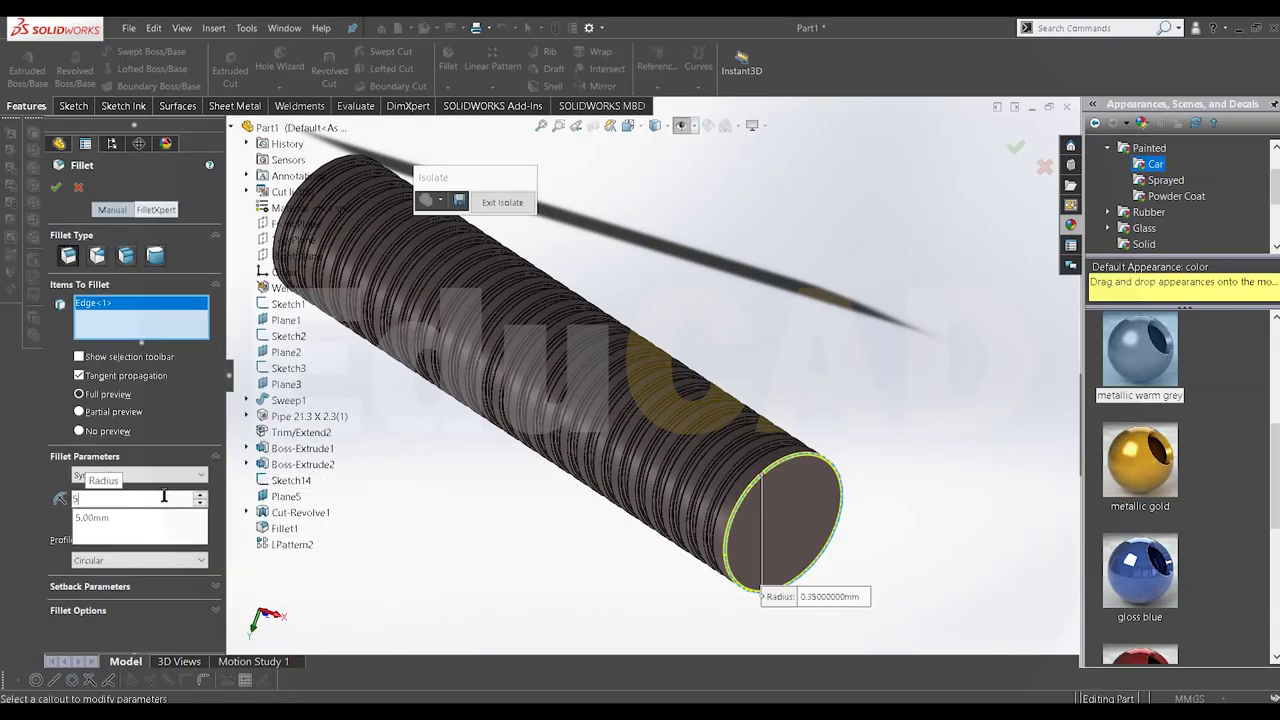
key("Return")
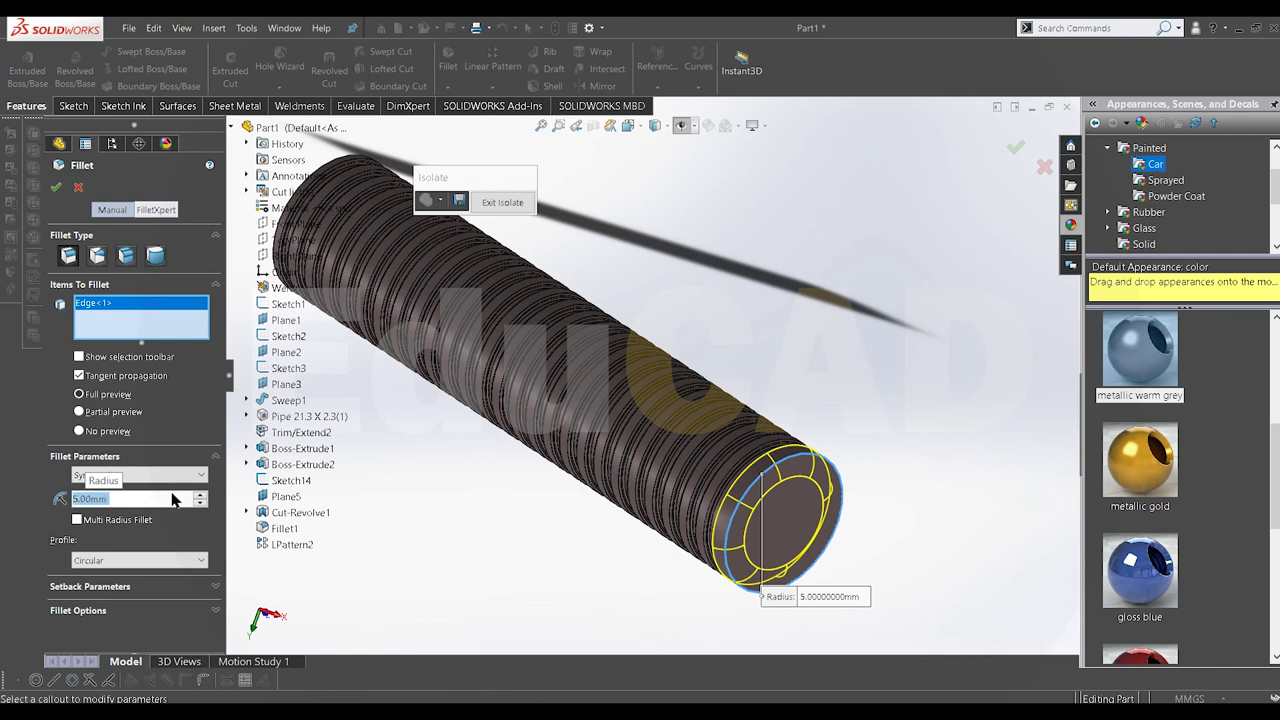
type("3")
key("Return")
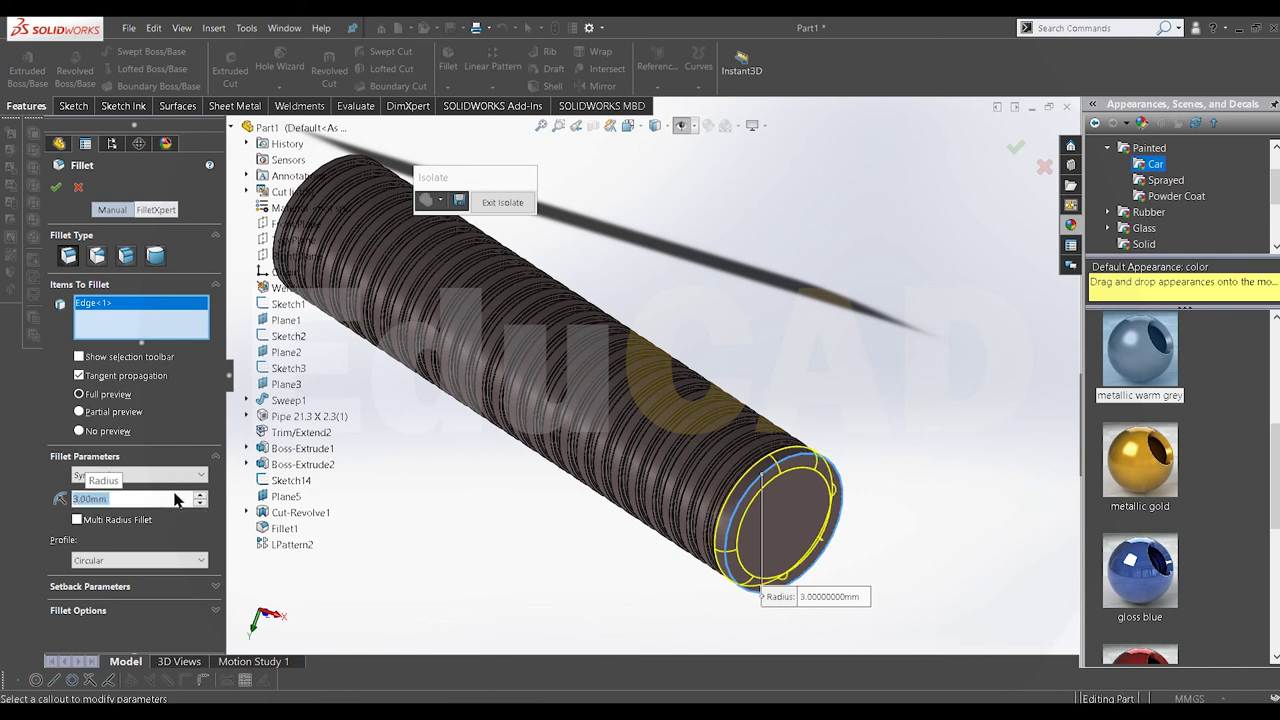
type("2")
key("Return")
left_click(55, 187)
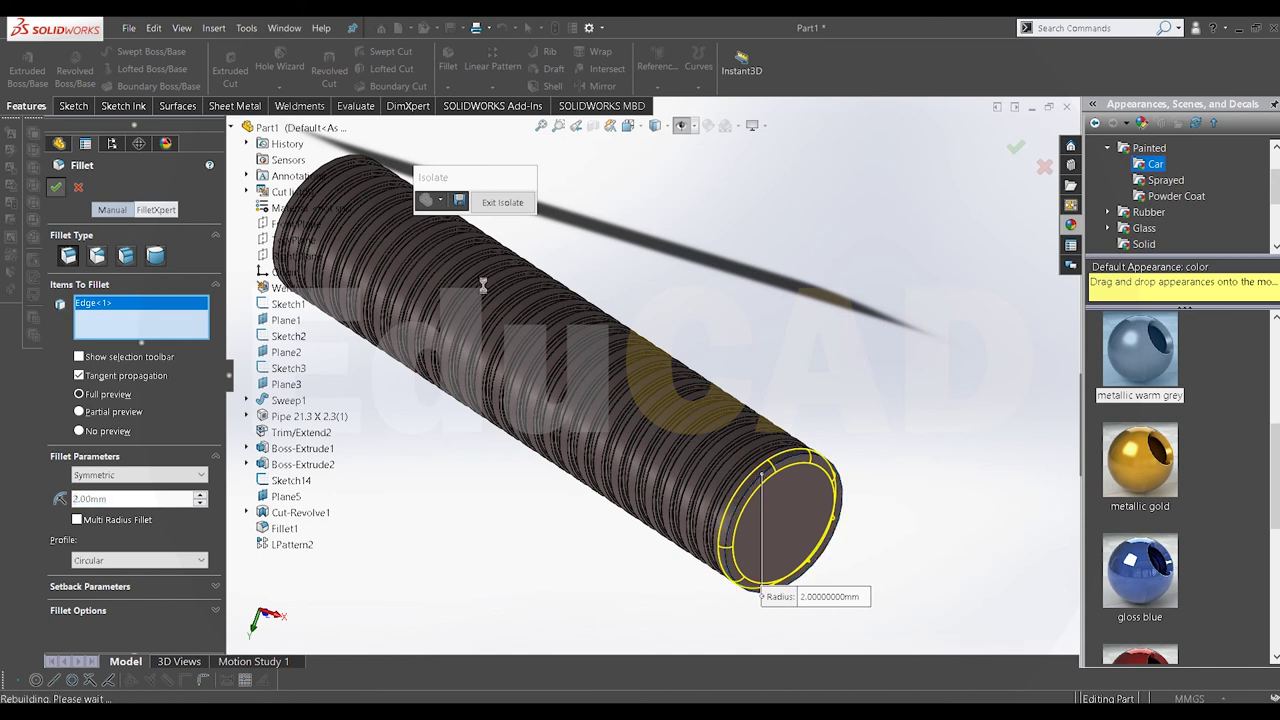
Step: Start a new sketch on the grip's end face
mouse_move(600, 400)
middle_mouse_down()
mouse_move(725, 420)
mouse_move(765, 500)
middle_mouse_up()
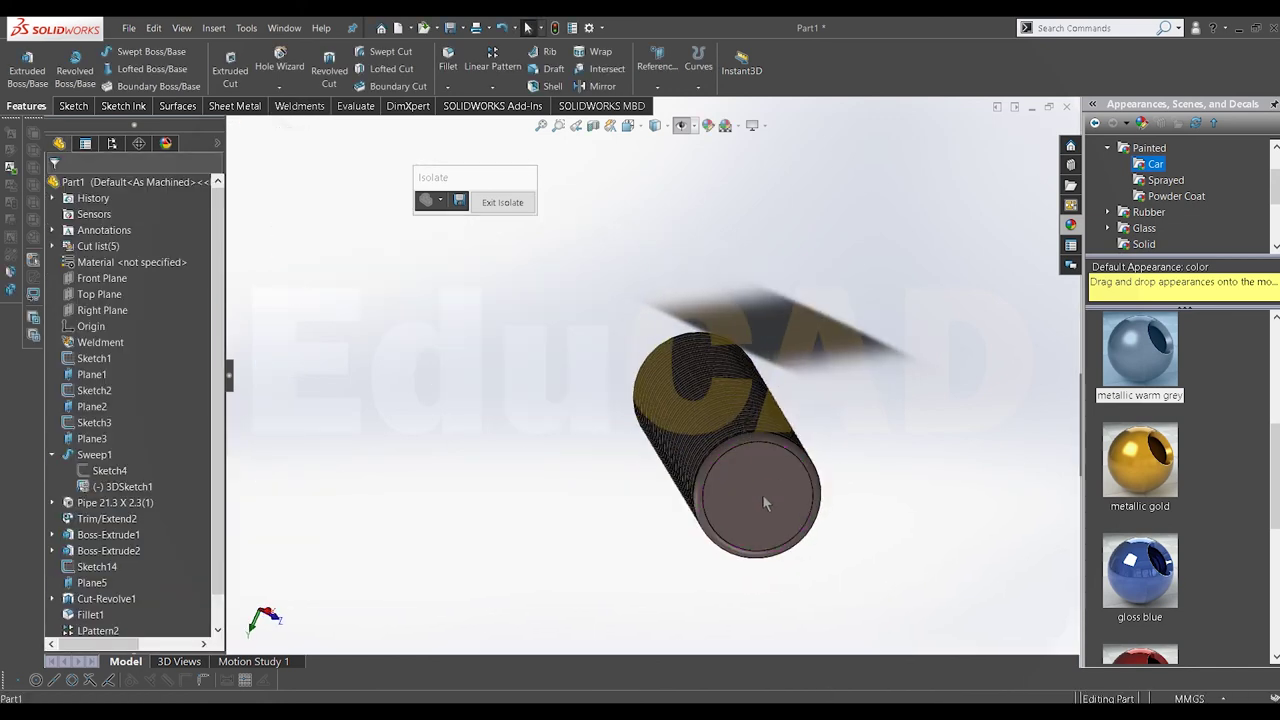
right_click(765, 500)
left_click(792, 400)
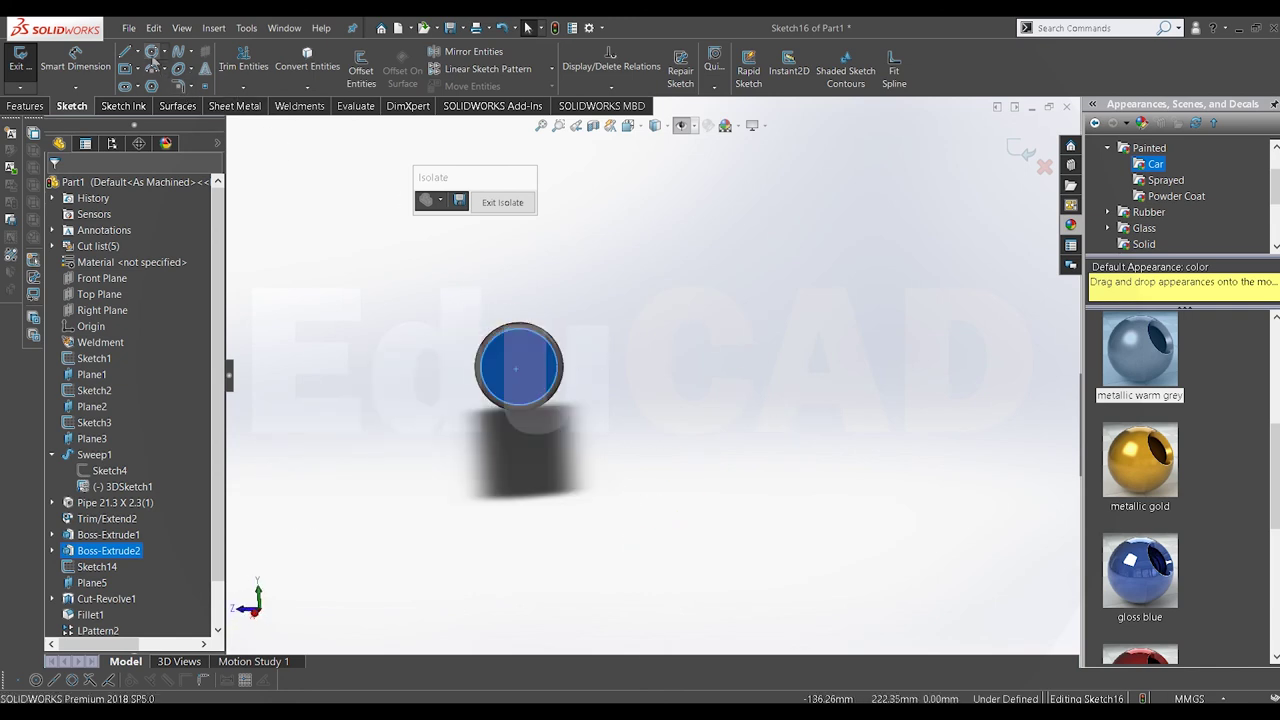
Step: Sketch a Ø5 mm circle at the centre of the grip end face
left_click(151, 52)
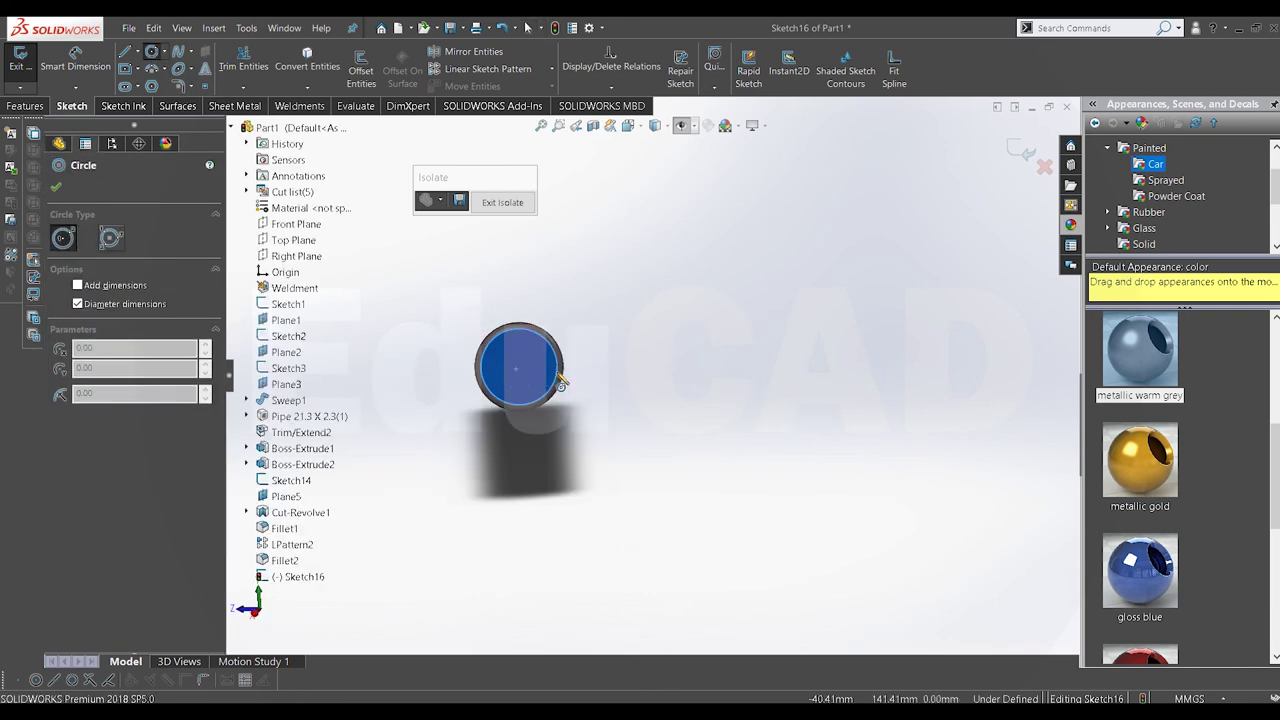
left_click(519, 372)
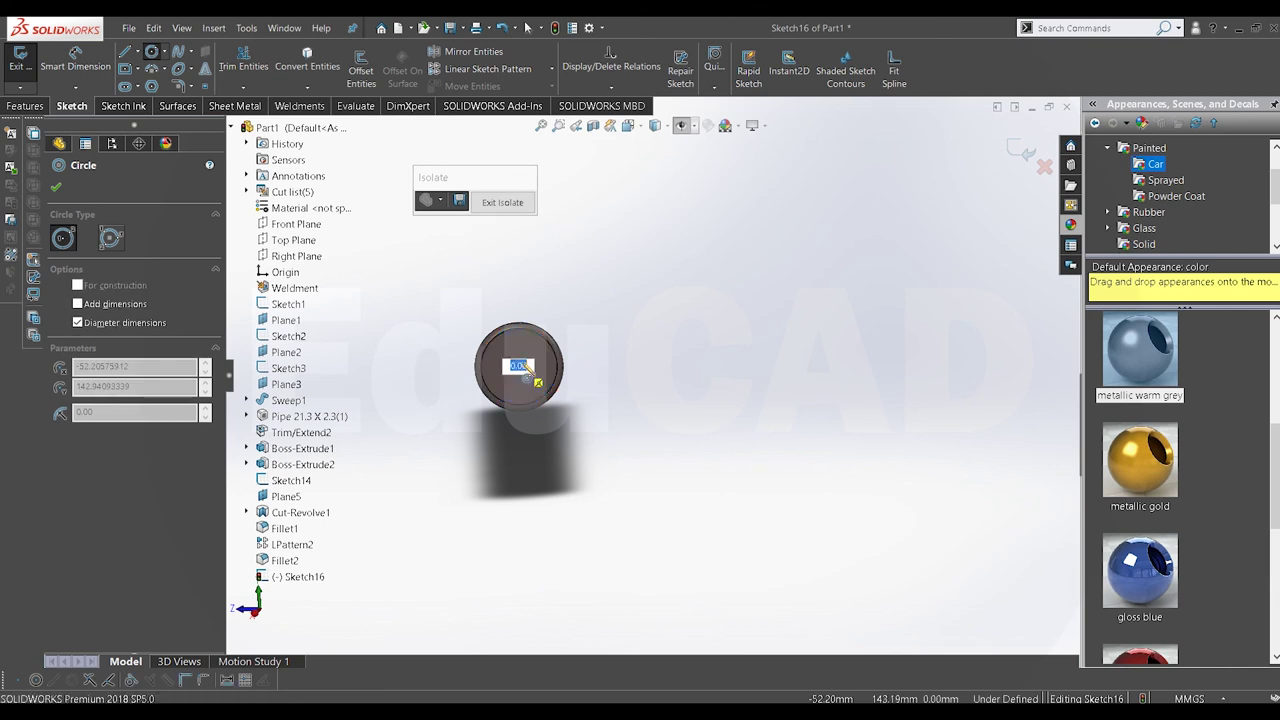
type("2.5")
key("Return")
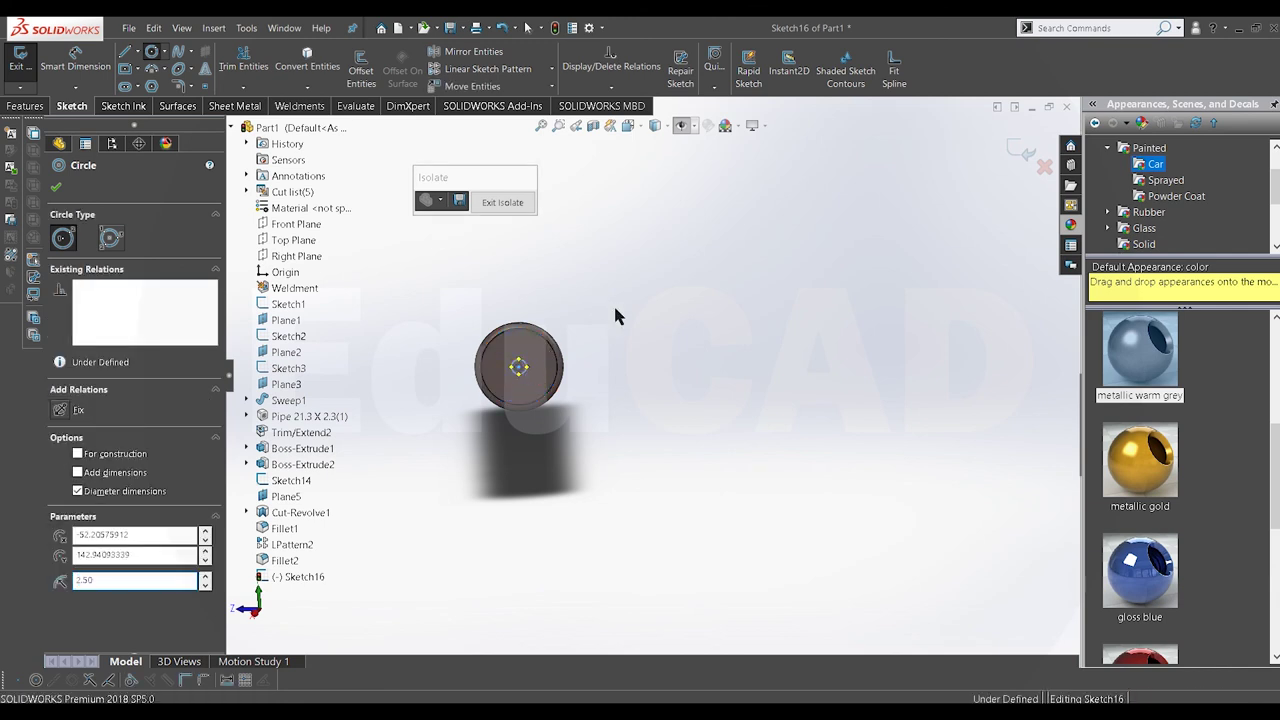
key("Escape")
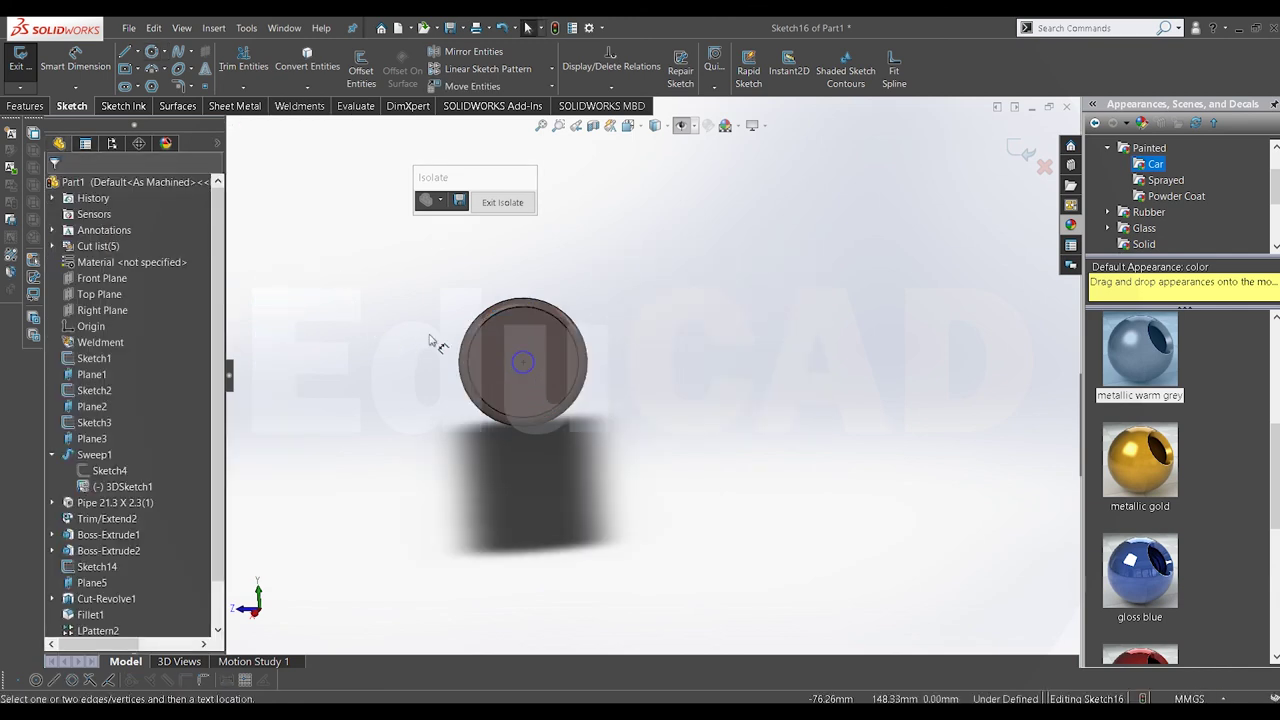
key("Return")
left_click(522, 362)
left_click(660, 355)
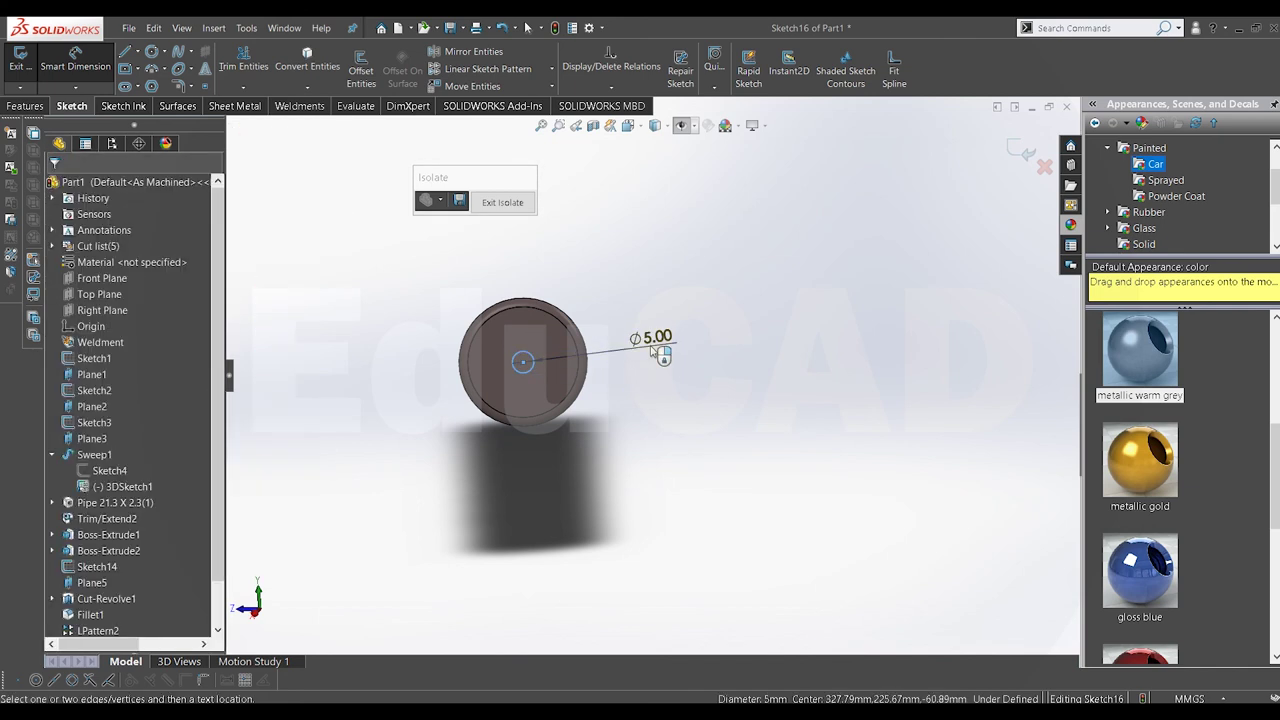
key("Return")
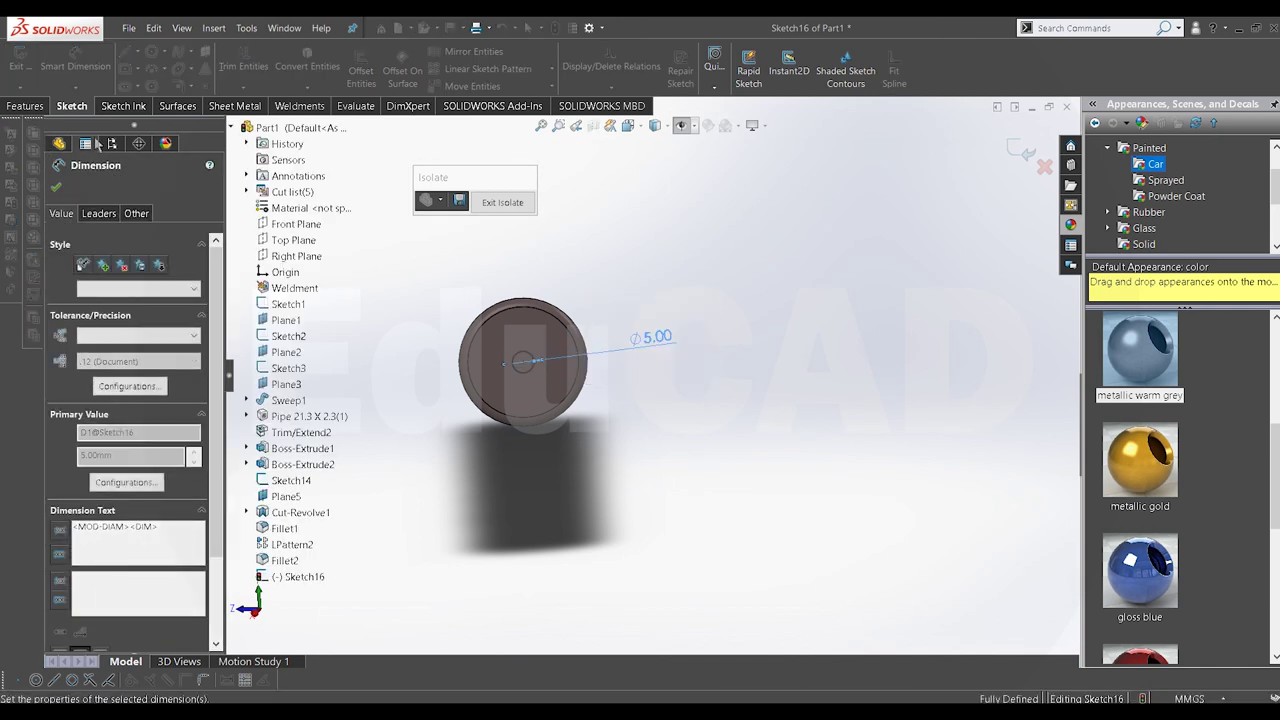
Step: Cut-extrude the circle 10 mm deep into the grip end
left_click(26, 106)
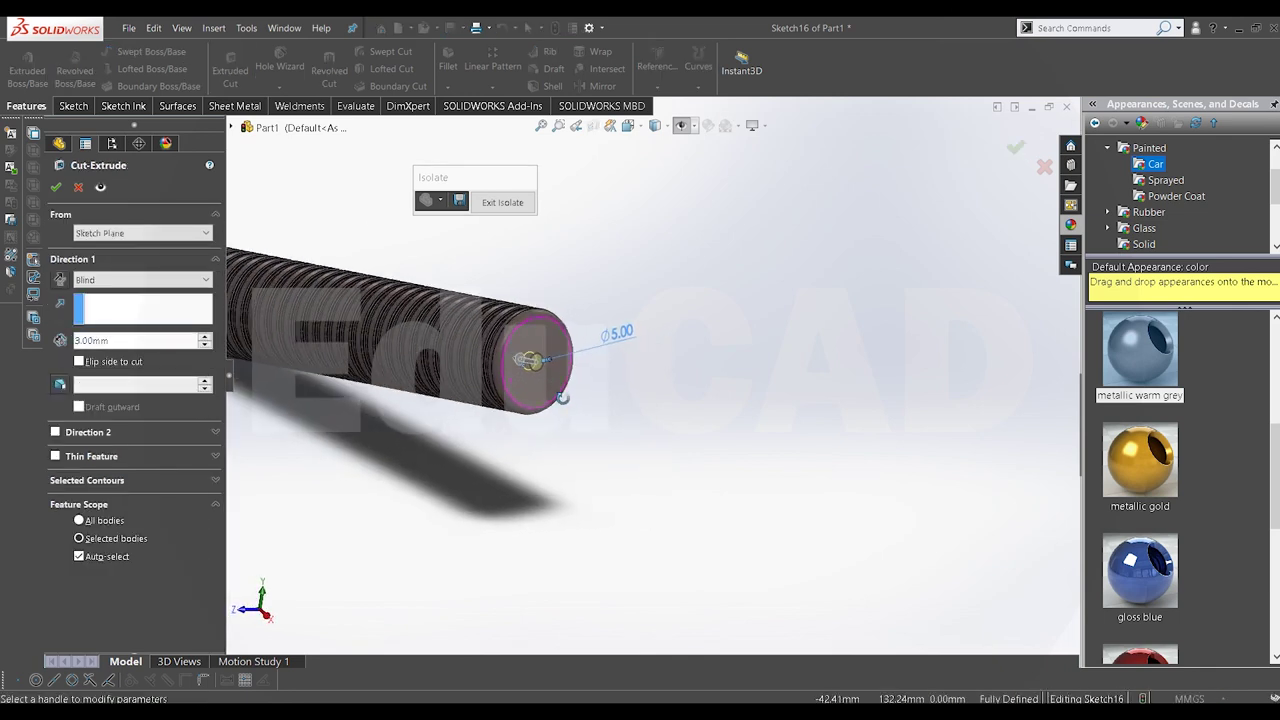
type("10")
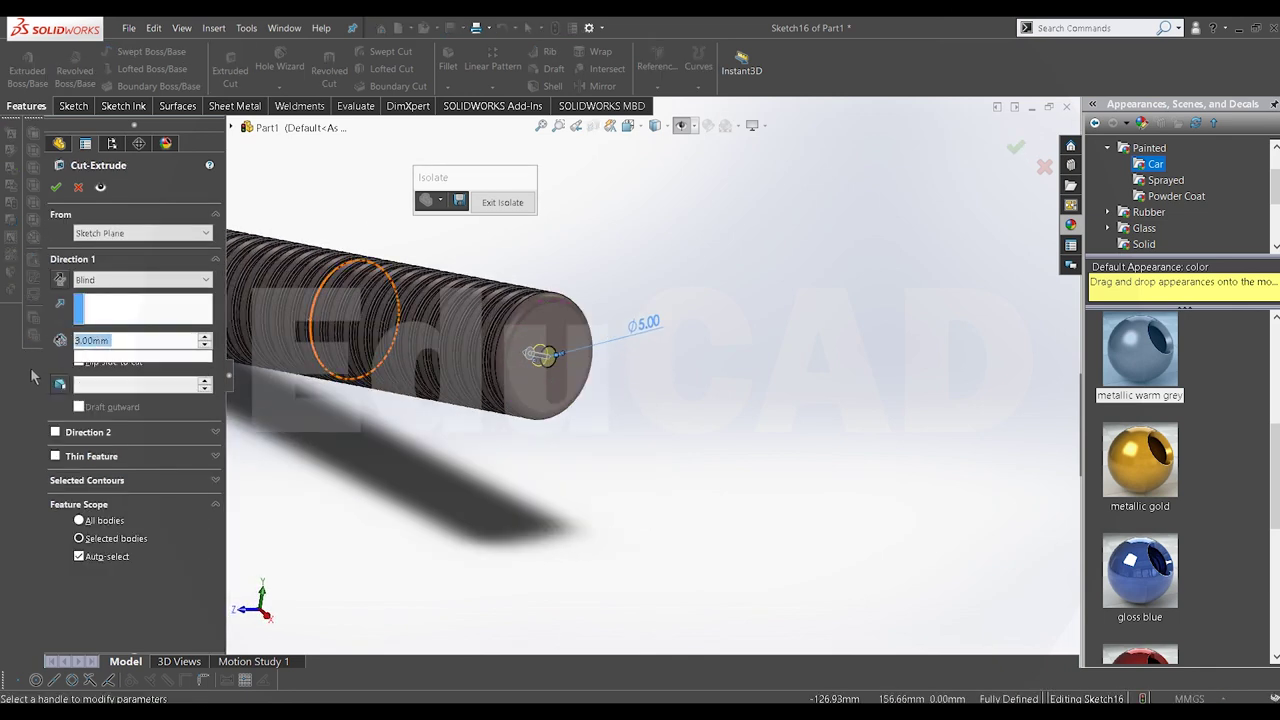
key("Return")
left_click(53, 187)
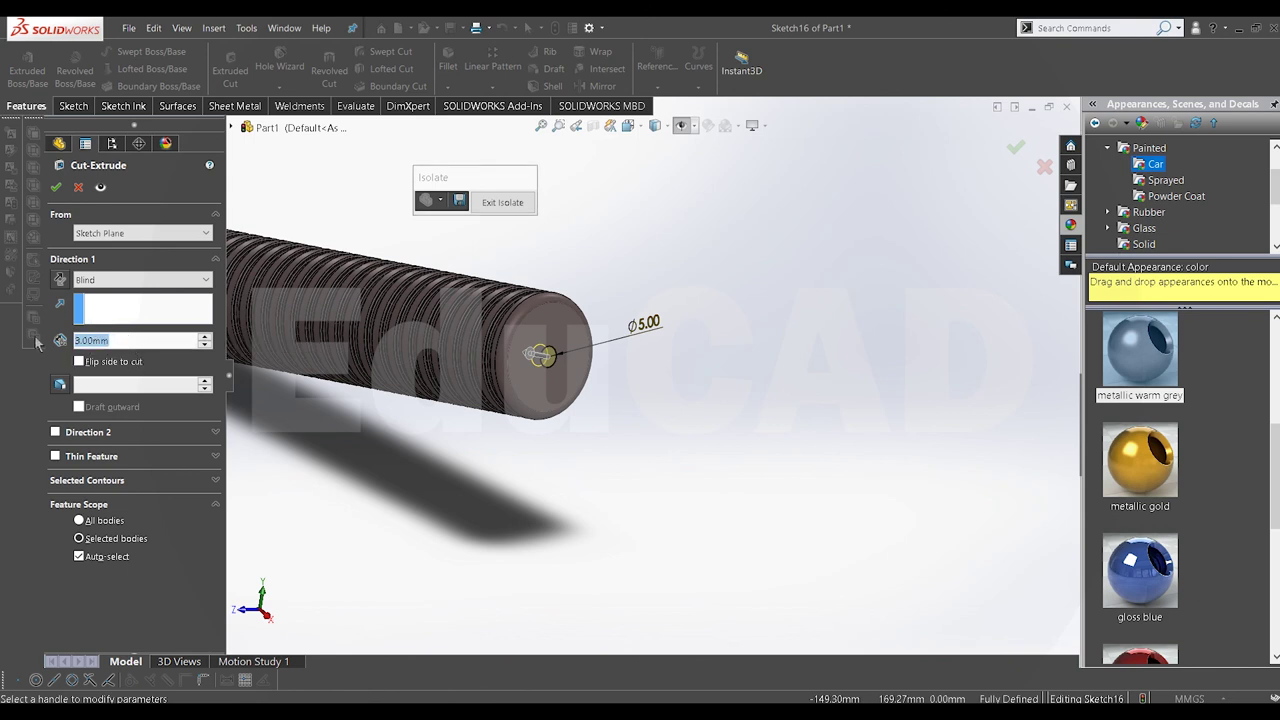
type("10")
left_click(57, 190)
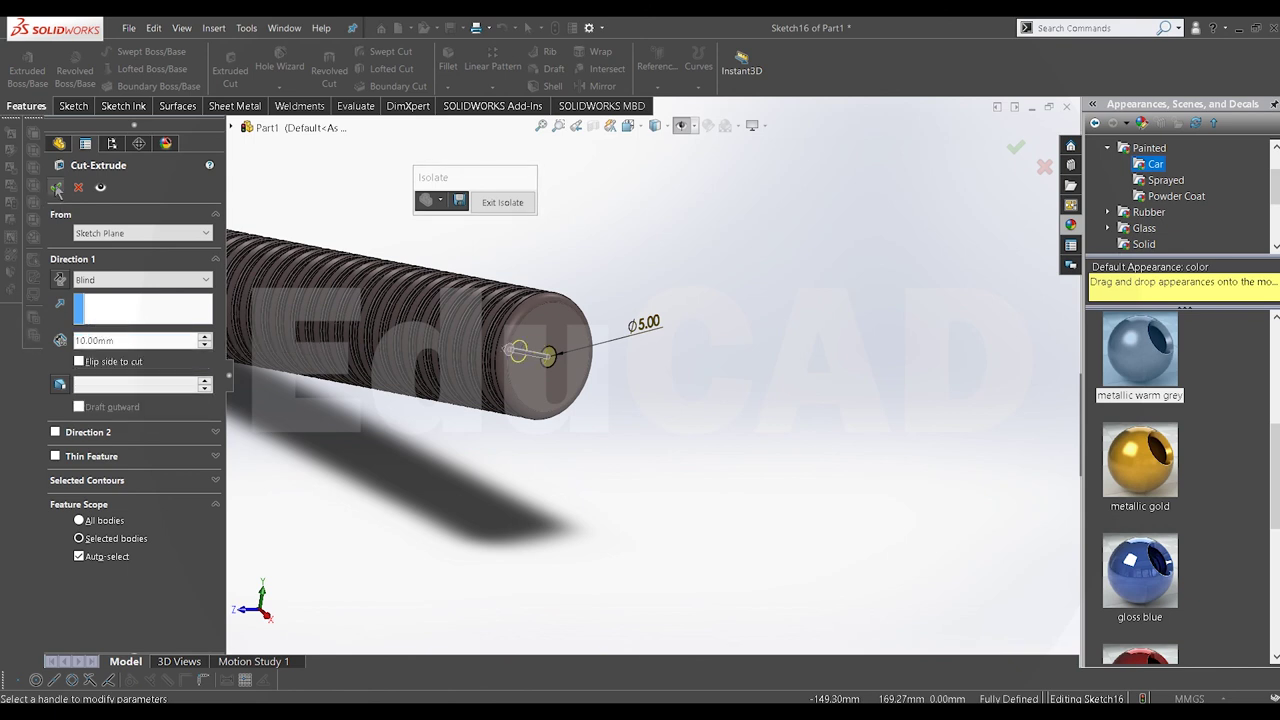
left_click(57, 190)
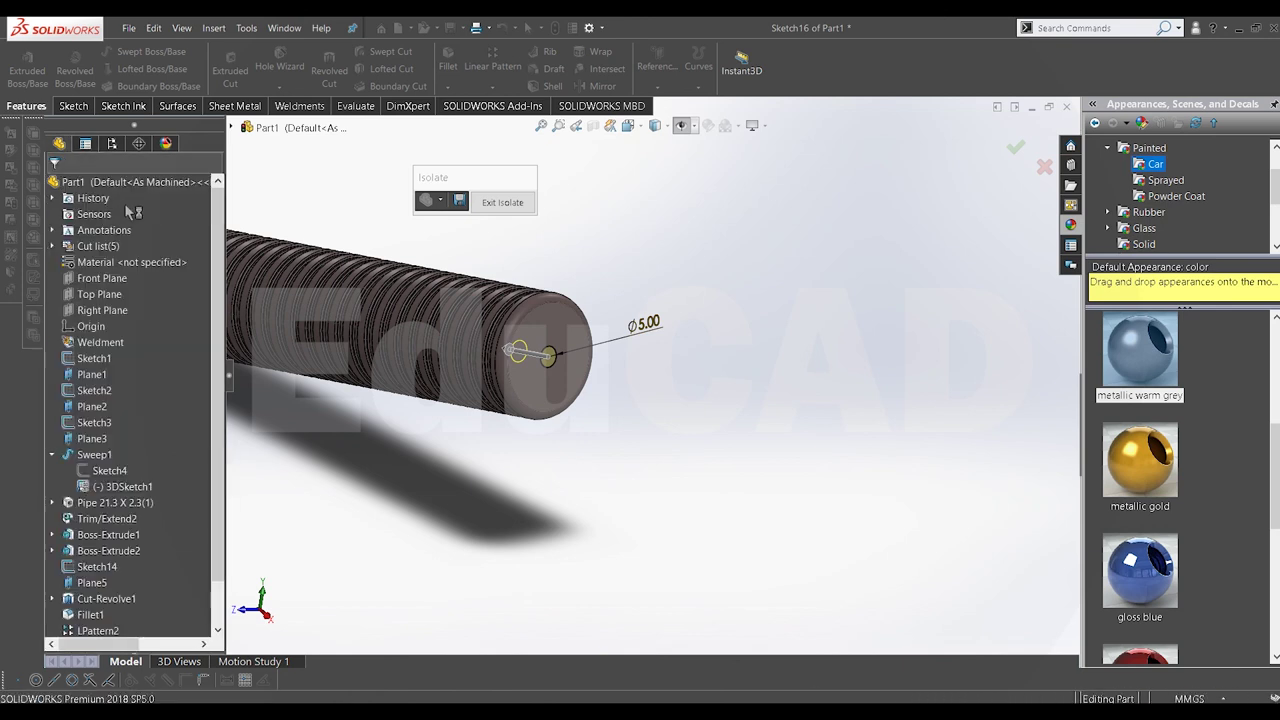
Step: Exit isolation and orbit to view the whole handlebar
scroll(413, 319, "up", 5)
middle_click_drag(531, 406, 508, 232)
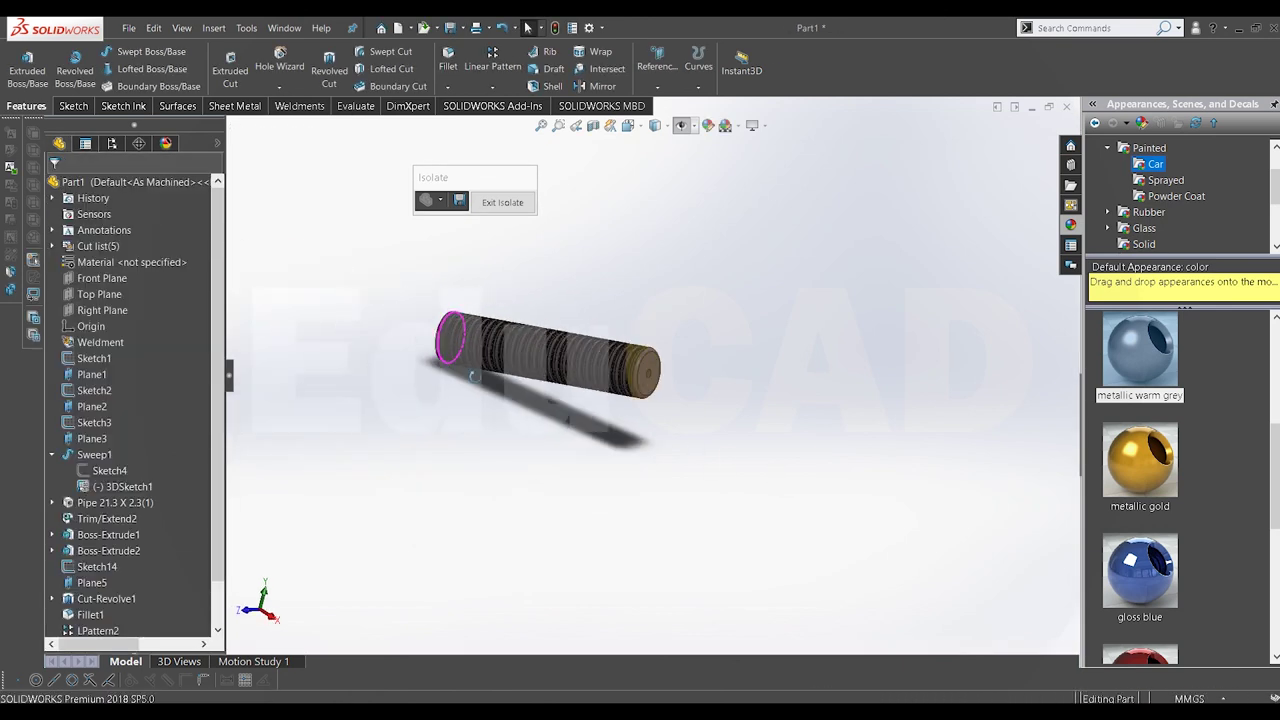
left_click(508, 208)
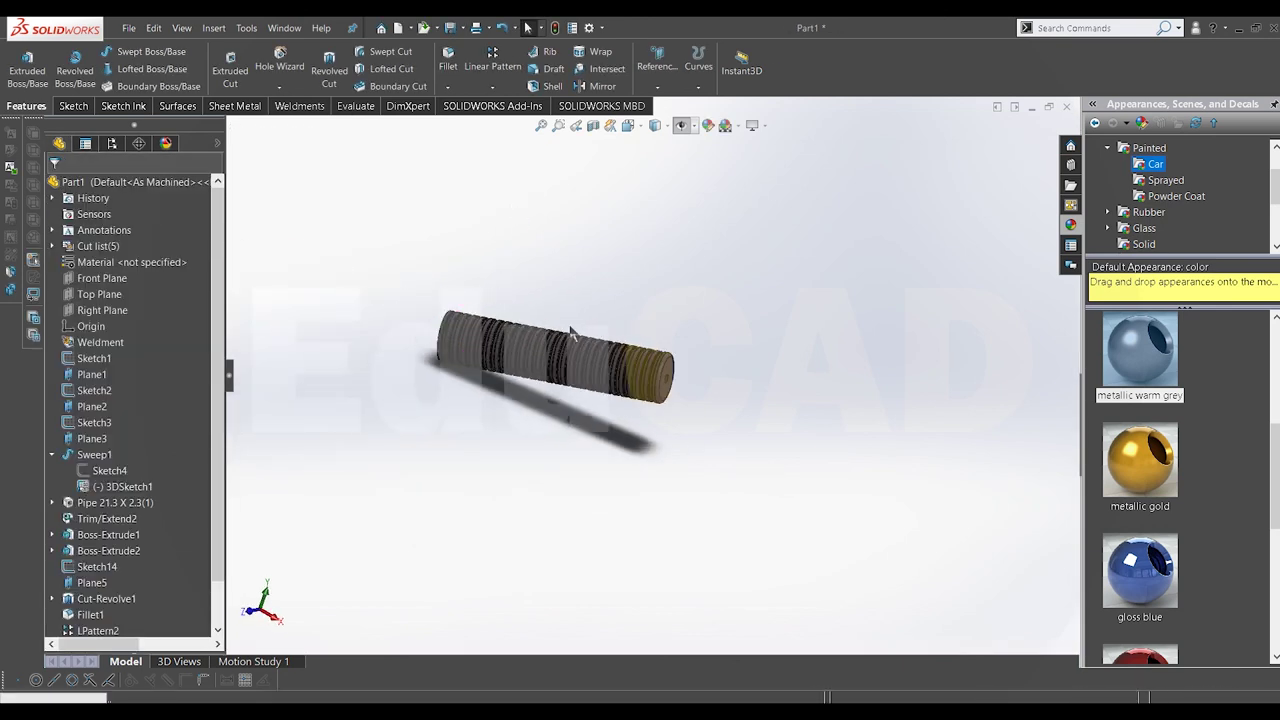
middle_click_drag(570, 385, 400, 257)
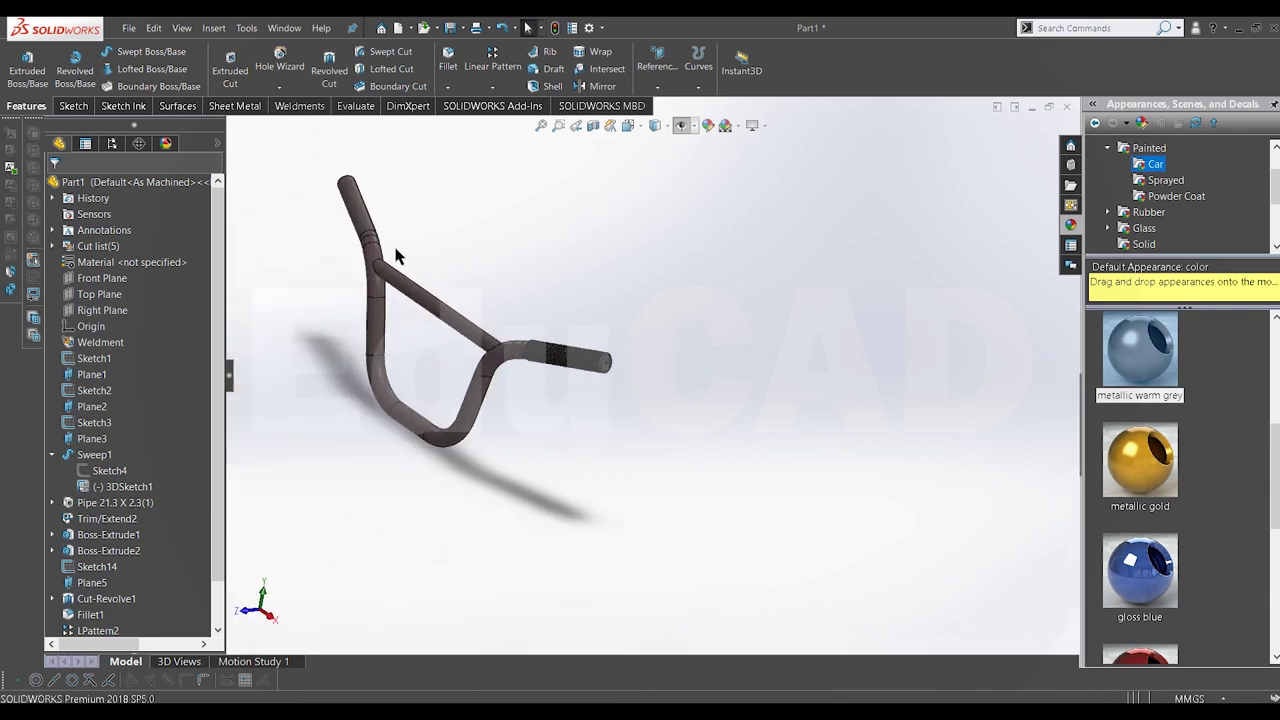
Step: Mirror the grooved grip body about the Right Plane as a body, clearing features to mirror
left_click(579, 88)
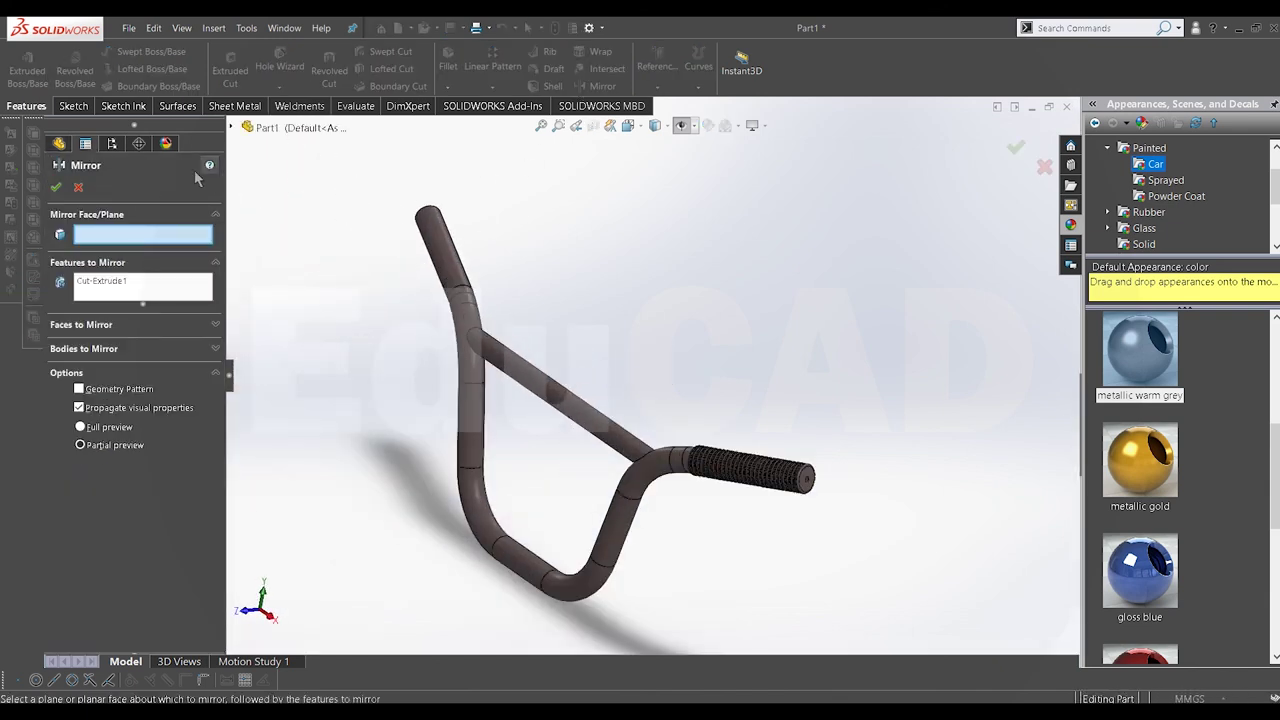
left_click(234, 129)
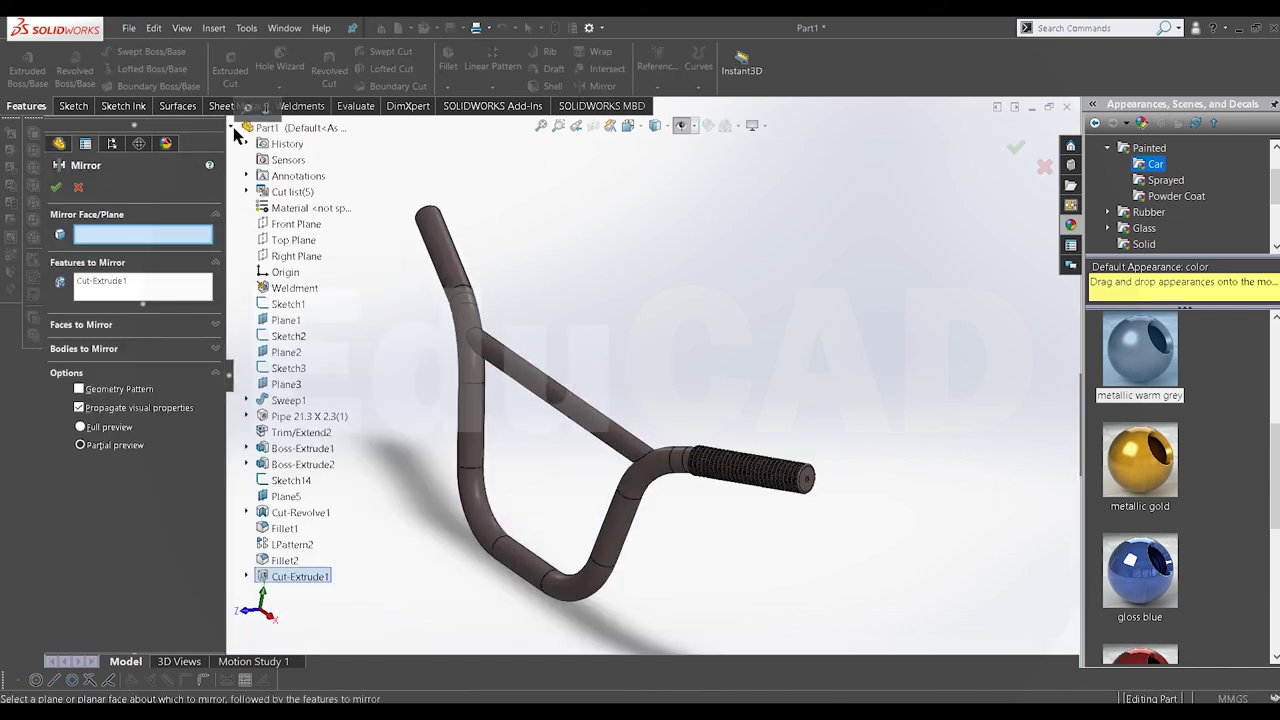
left_click(298, 257)
right_click(142, 290)
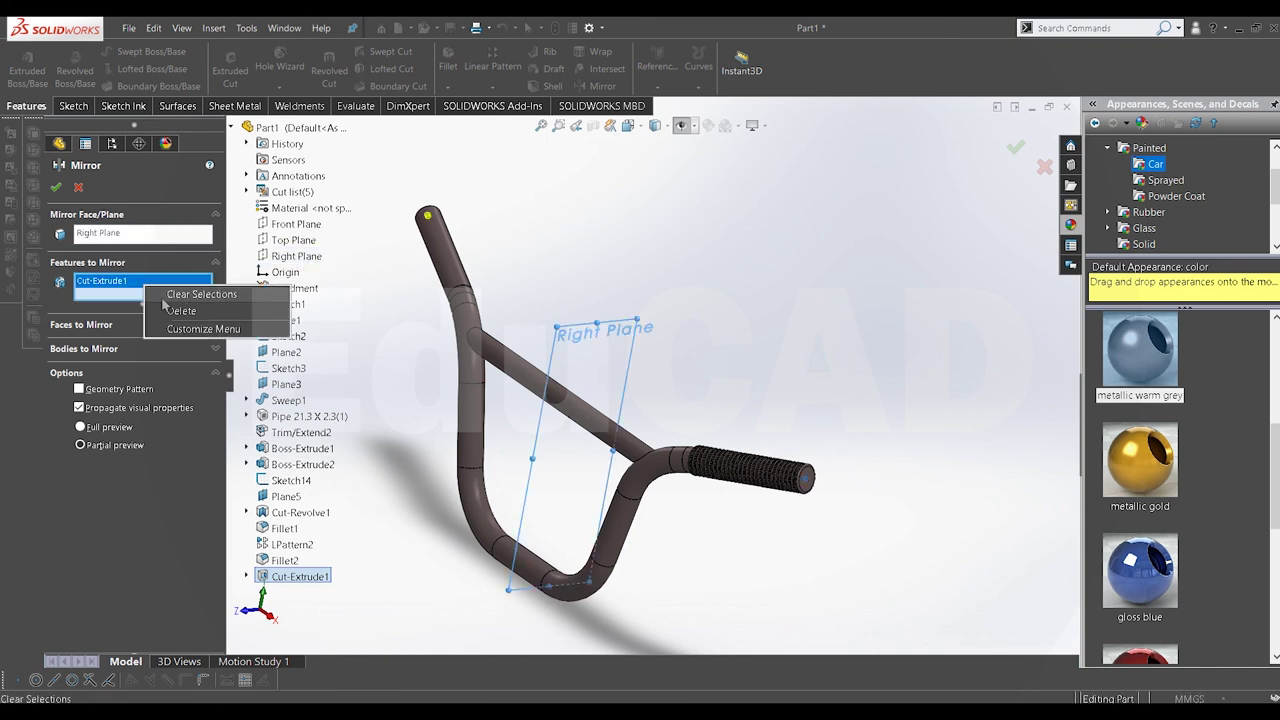
left_click(156, 306)
left_click(100, 349)
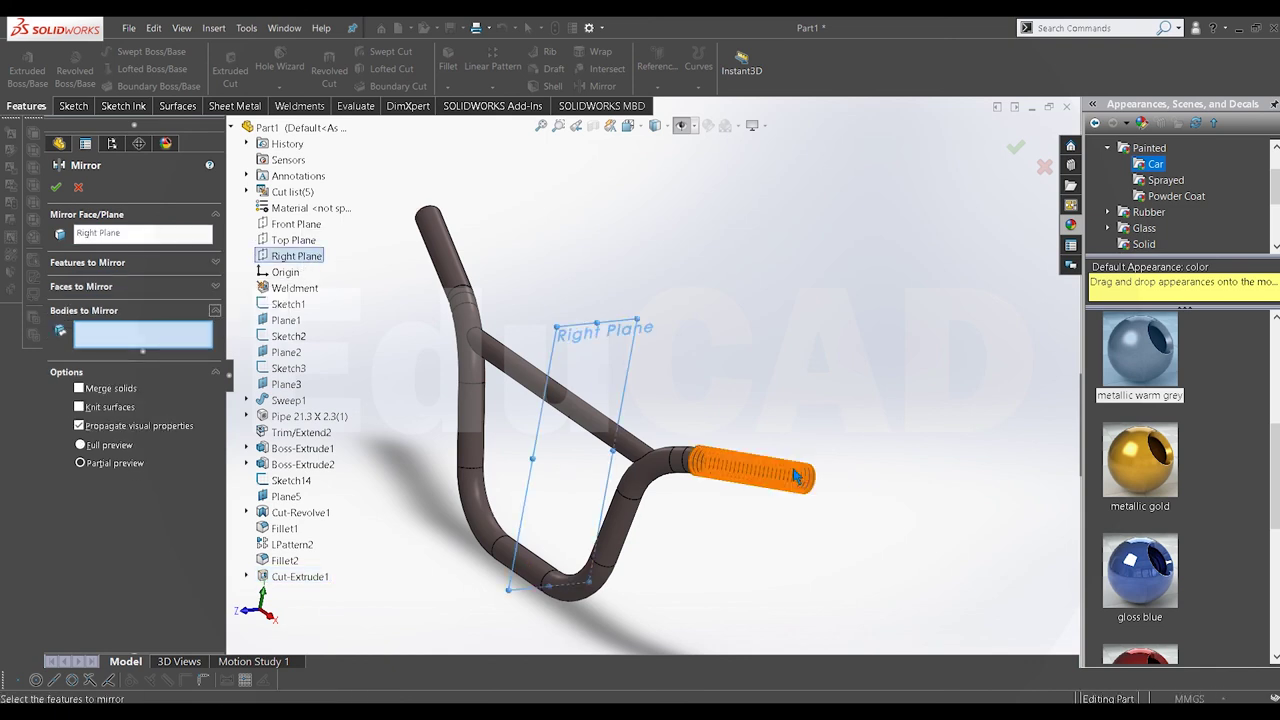
left_click(792, 476)
left_click(56, 186)
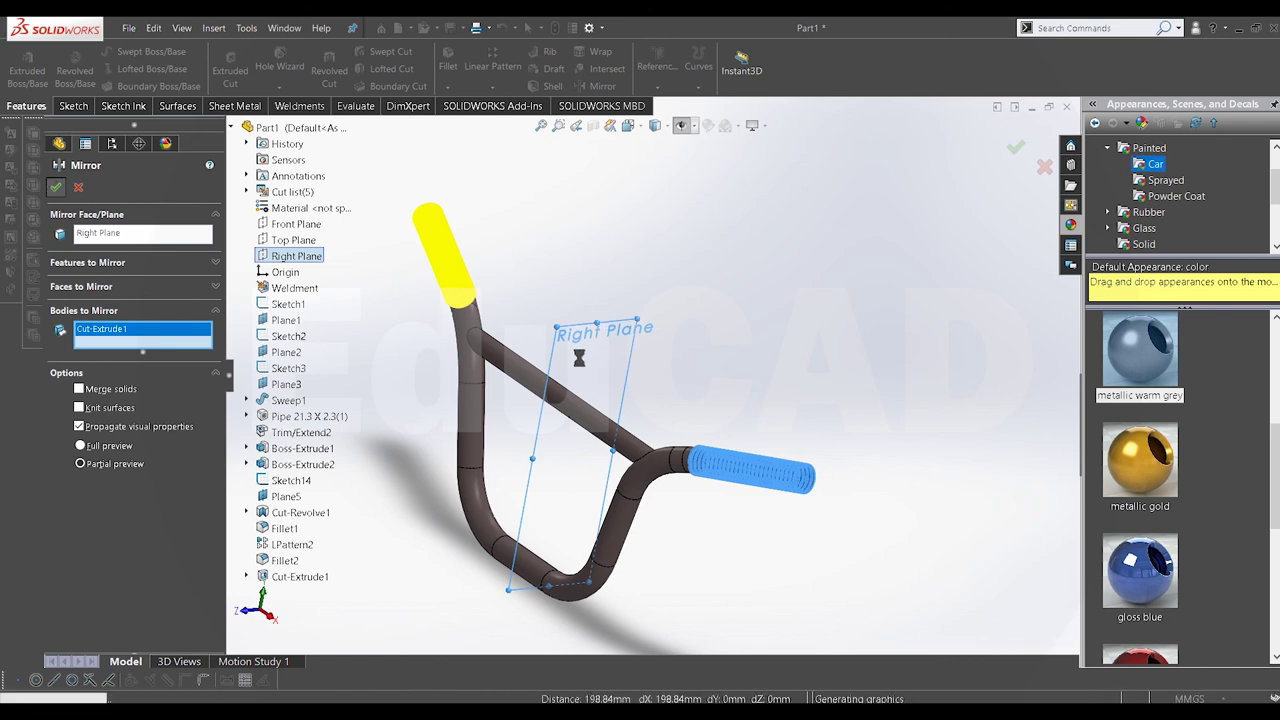
mouse_move(577, 378)
middle_mouse_down()
mouse_move(603, 354)
mouse_move(637, 354)
mouse_move(611, 369)
middle_mouse_up()
Step: Apply the gloss red appearance to both grip bodies
scroll(790, 473, "down", 5)
scroll(789, 472, "down", 3)
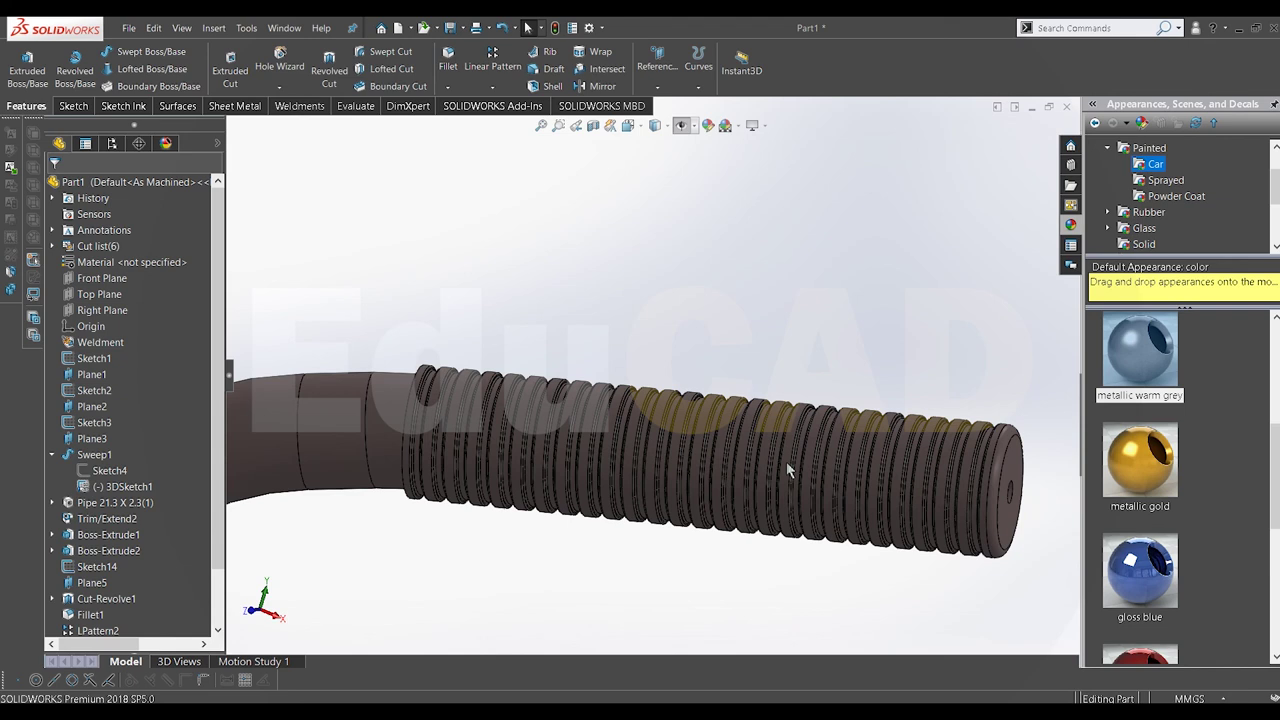
scroll(786, 461, "up", 4)
scroll(1097, 548, "down", 2)
left_click_drag(1141, 419, 760, 432)
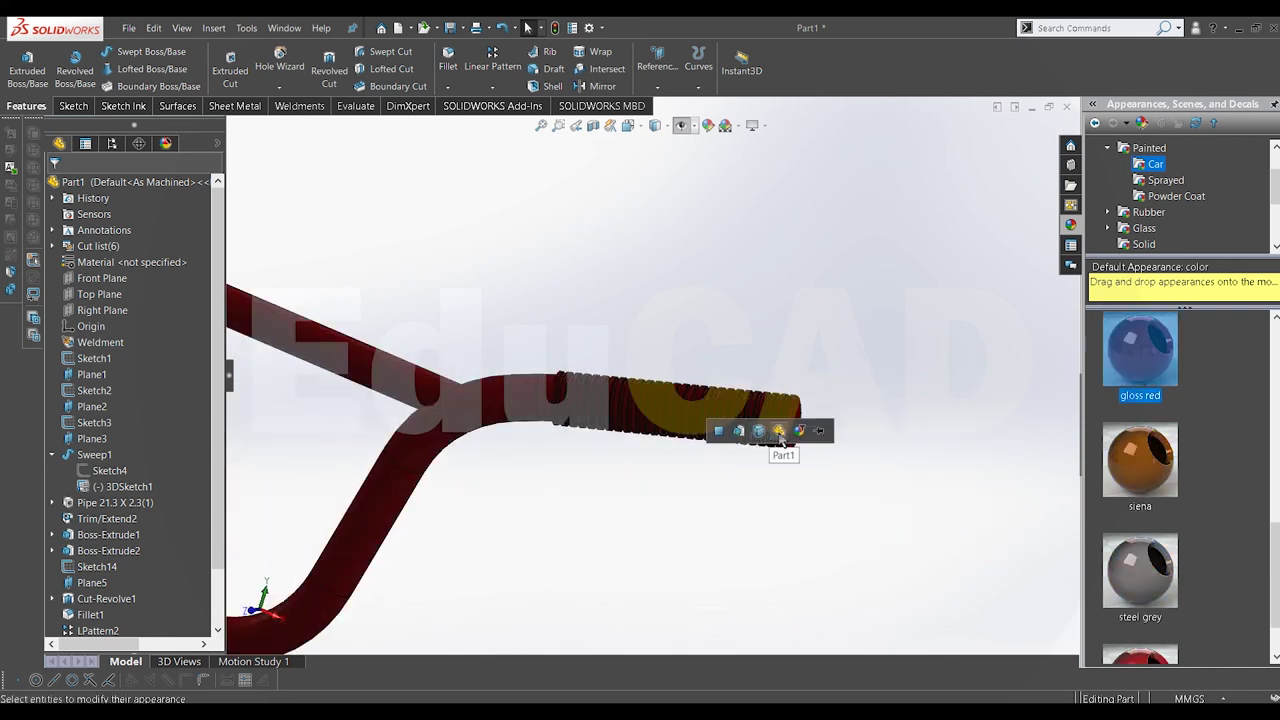
left_click(762, 432)
scroll(674, 449, "up", 3)
middle_click_drag(674, 449, 391, 277)
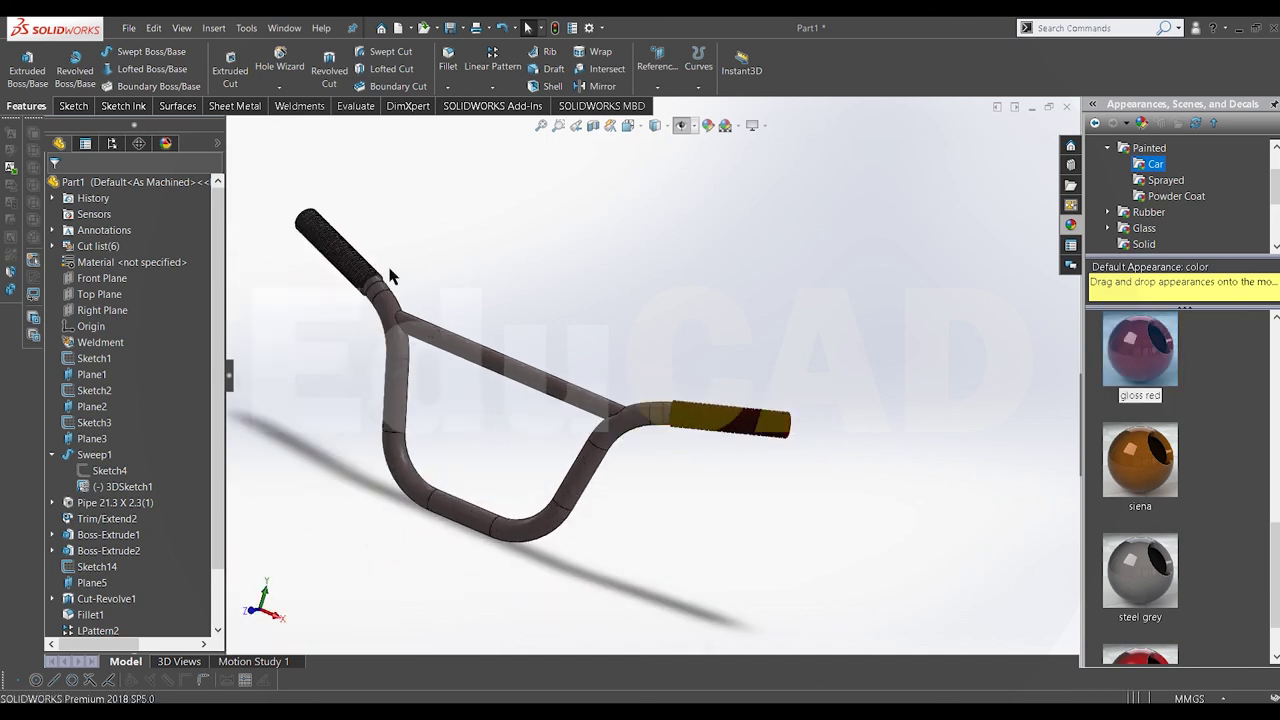
scroll(425, 311, "down", 5)
left_click_drag(1133, 358, 432, 328)
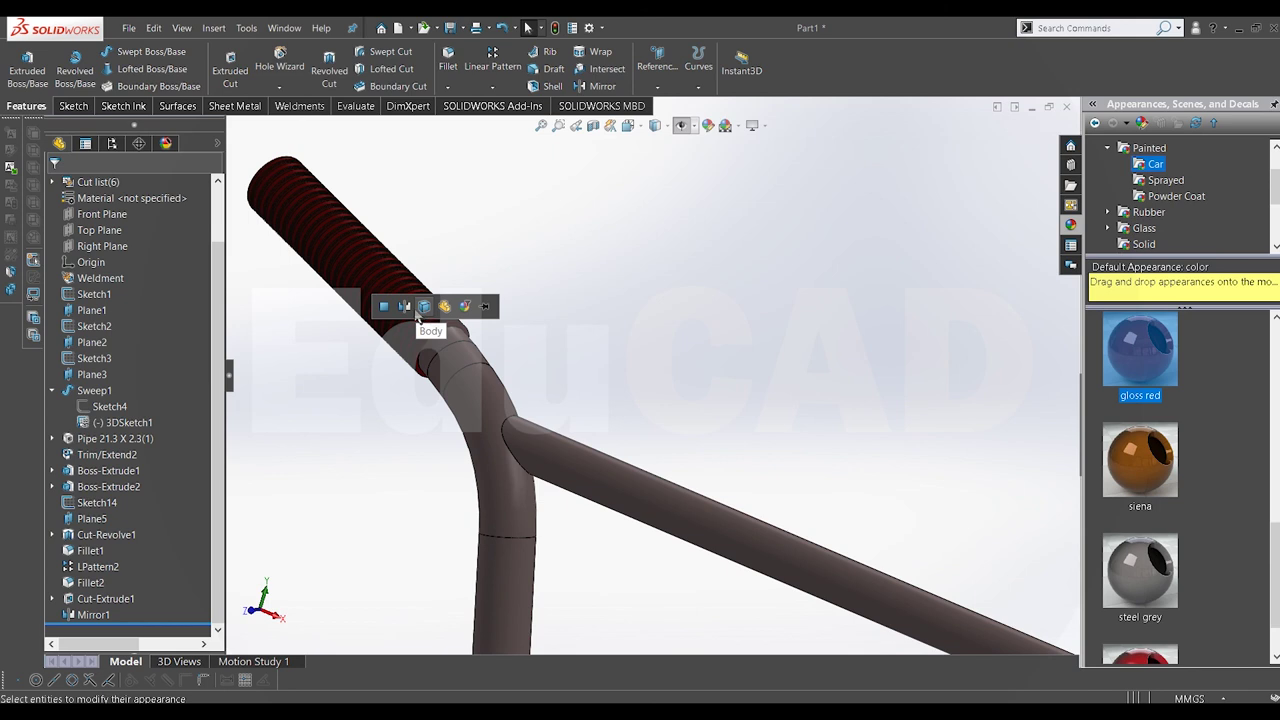
left_click(405, 308)
Step: Apply a white appearance to the Pipe 21.3 X 2.3(1) handlebar body
scroll(644, 284, "up", 3)
mouse_move(650, 292)
middle_mouse_down()
mouse_move(645, 497)
mouse_move(750, 443)
middle_mouse_up()
scroll(1133, 590, "down", 1)
scroll(1133, 590, "down", 3)
left_click_drag(1140, 484, 731, 460)
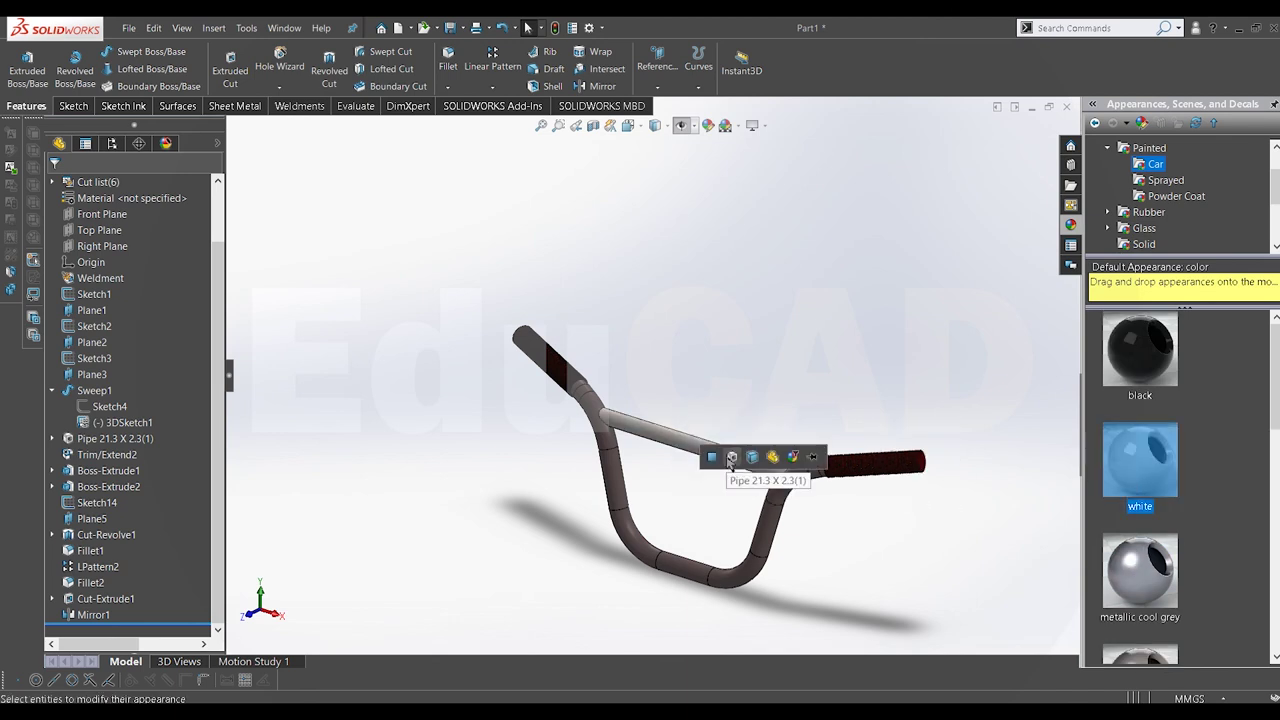
left_click(772, 459)
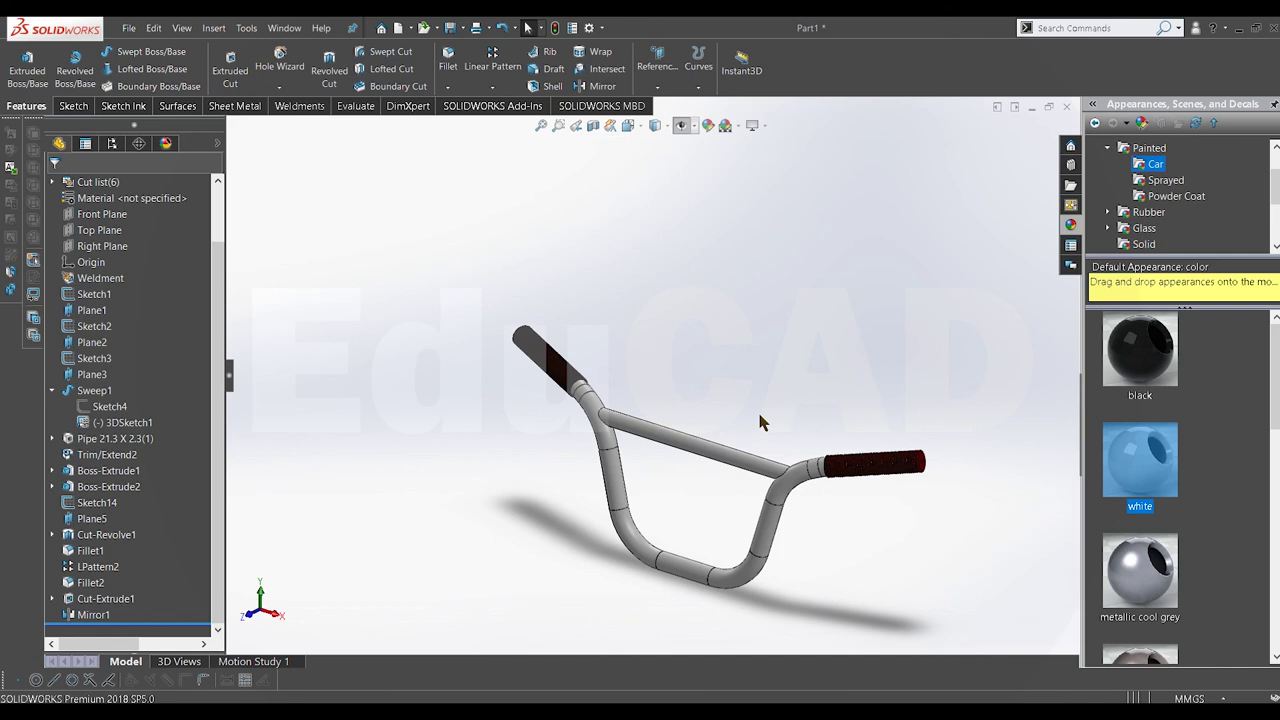
Step: Orient the handlebar to the standard Front view
middle_click_drag(757, 409, 829, 457)
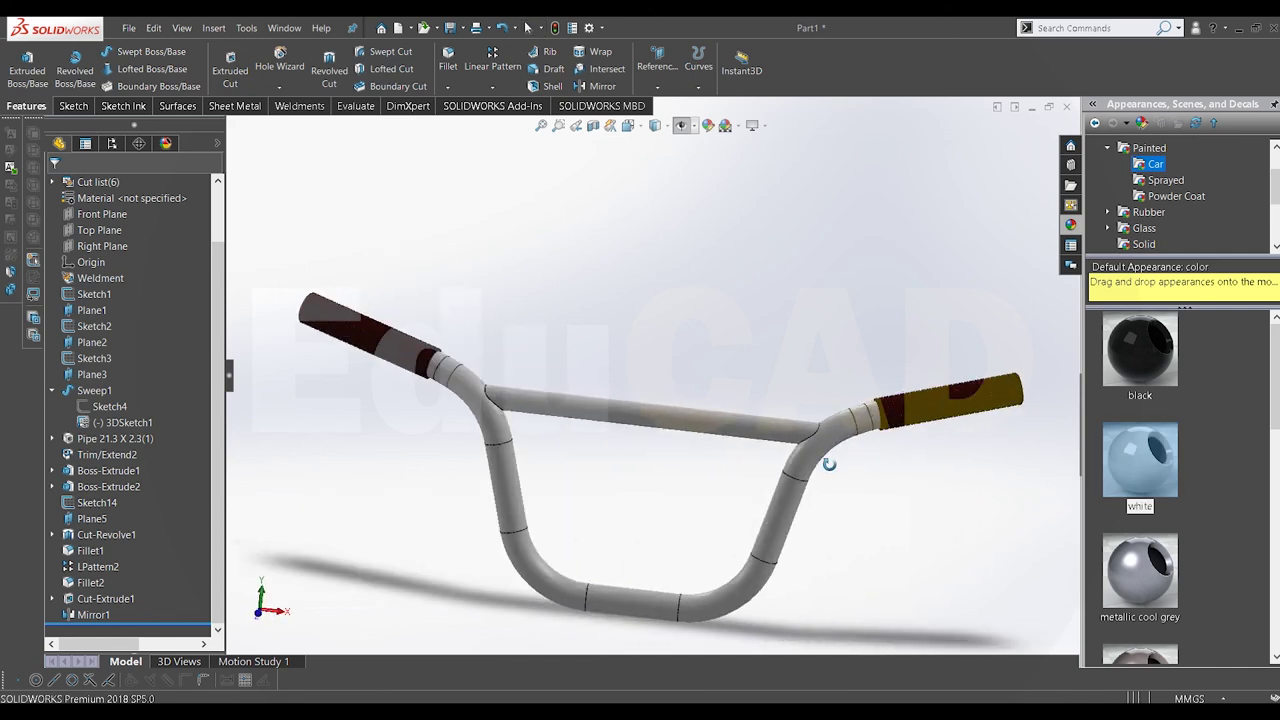
scroll(780, 466, "up", 5)
scroll(600, 451, "down", 3)
mouse_move(747, 487)
middle_mouse_down()
mouse_move(600, 451)
mouse_move(651, 391)
mouse_move(714, 400)
mouse_move(669, 437)
mouse_move(689, 547)
mouse_move(640, 426)
mouse_move(620, 463)
middle_mouse_up()
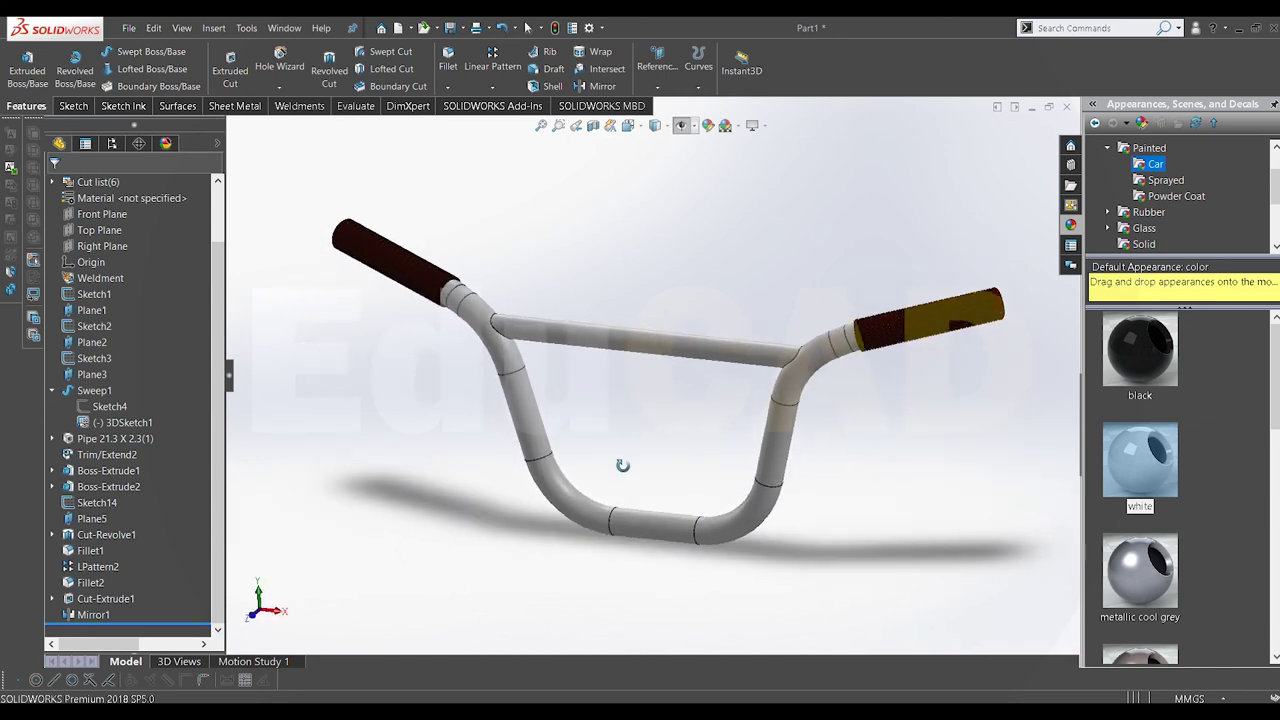
key("space")
left_click(490, 481)
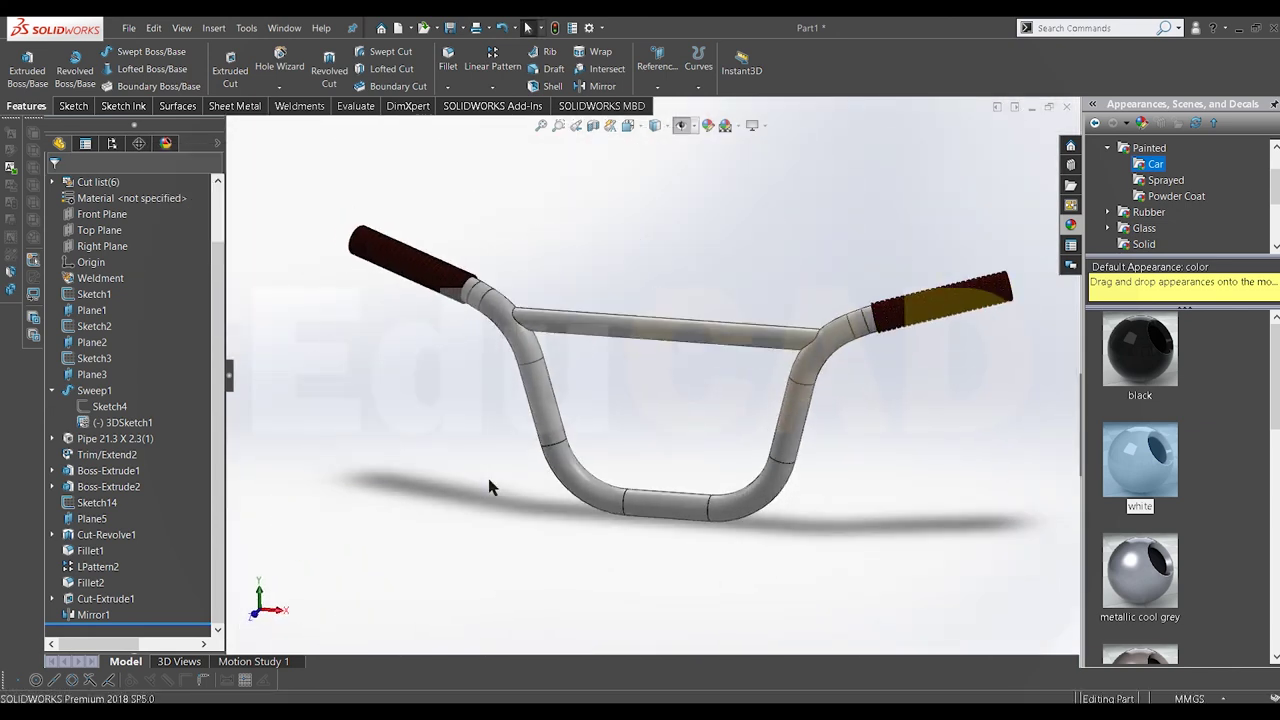